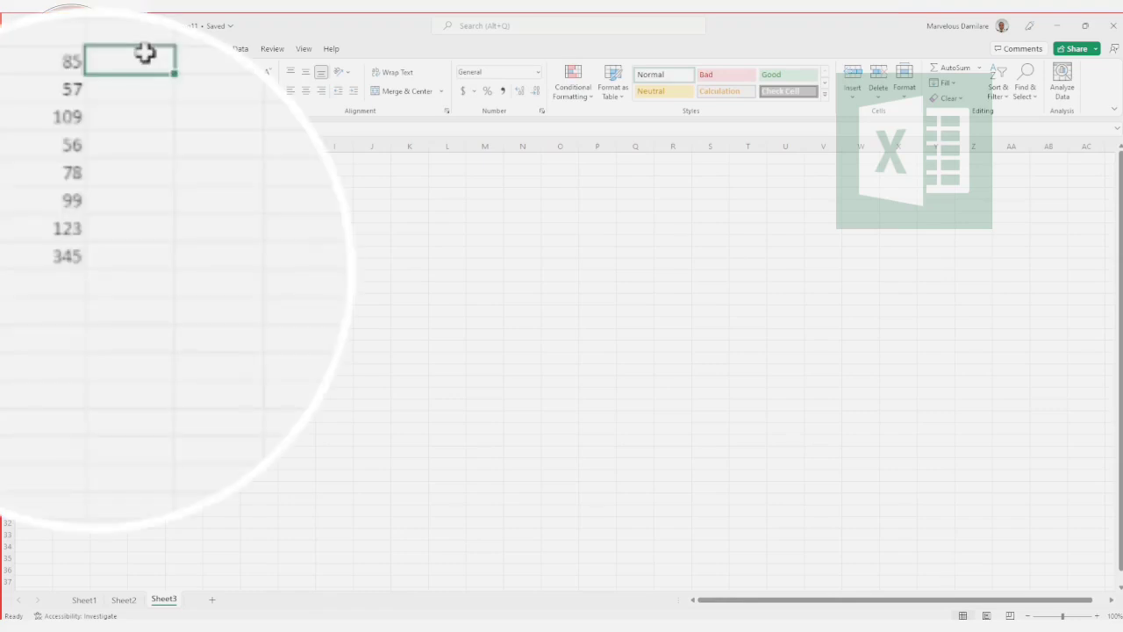
Step: Fill cells C3 to C10 with the values 63, 234, 68, 90, 124, 689, 1000 and 23
type("63")
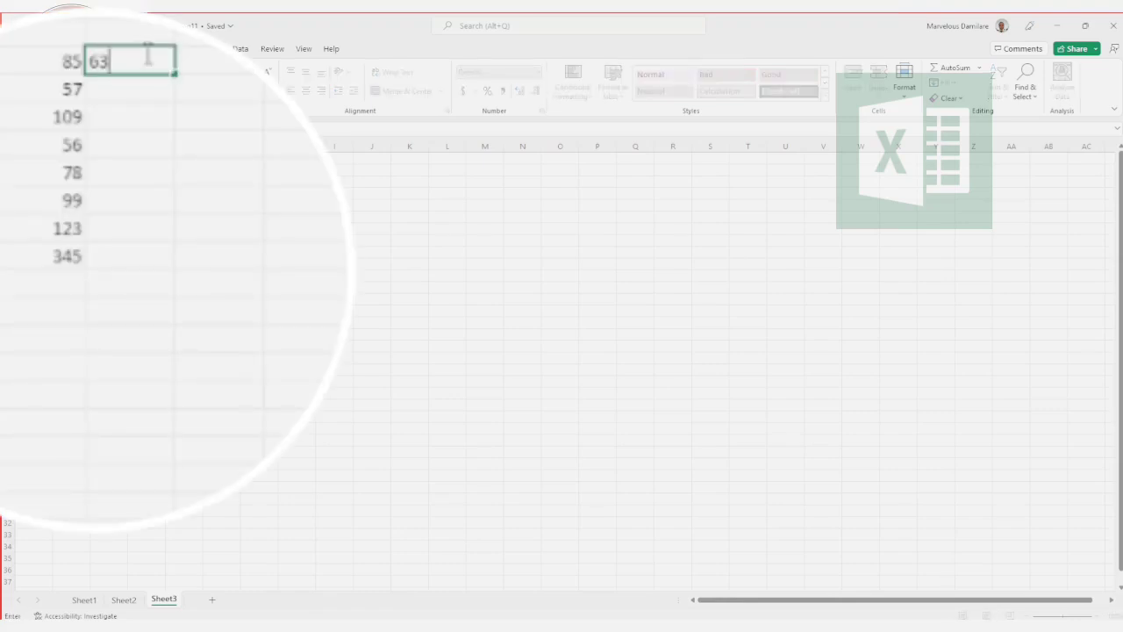
key("Return")
type("234")
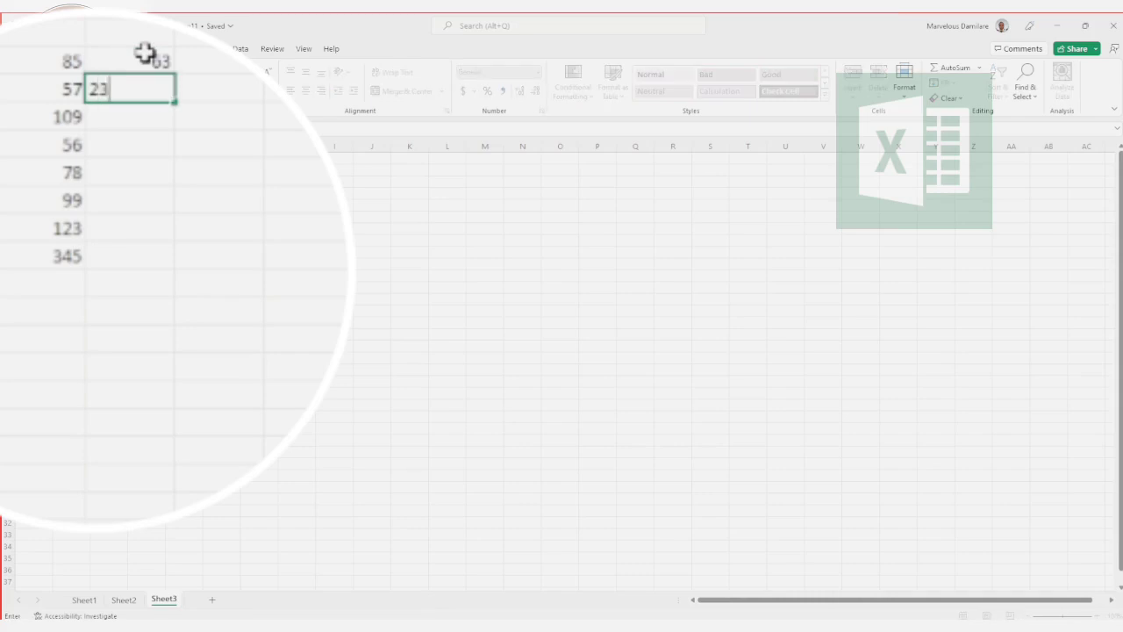
key("Return")
type("68")
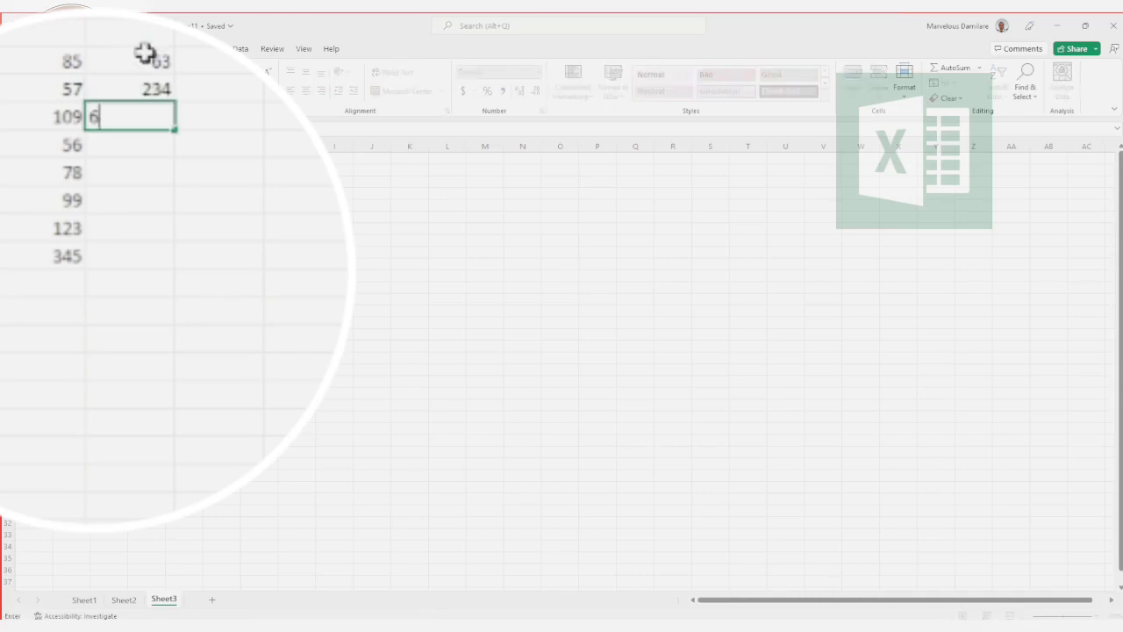
key("Return")
type("90")
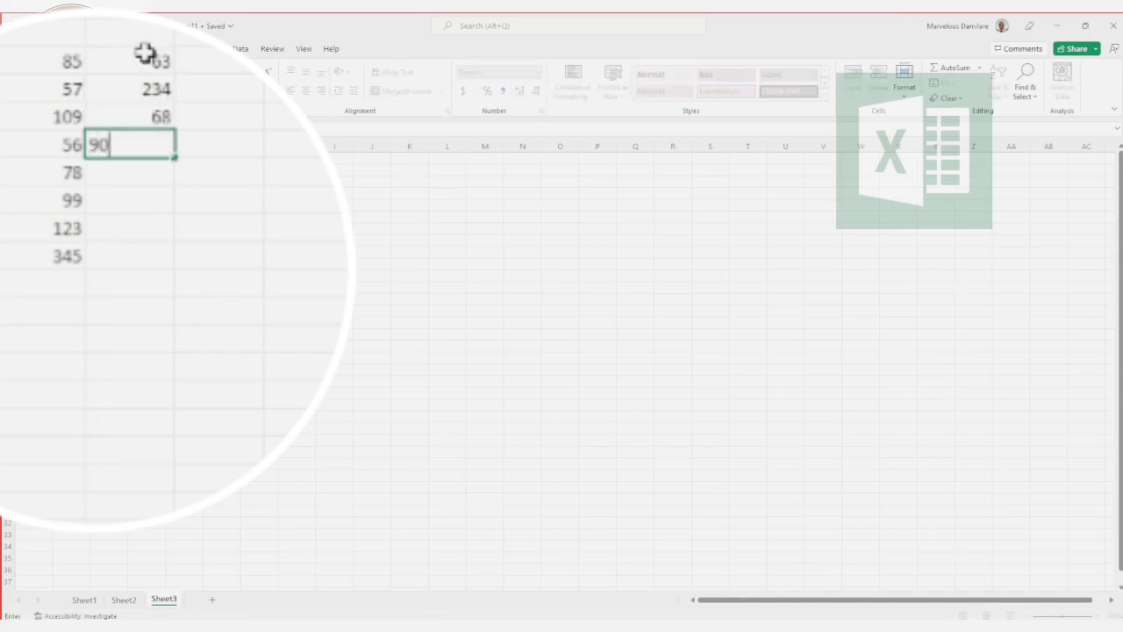
key("Return")
type("124")
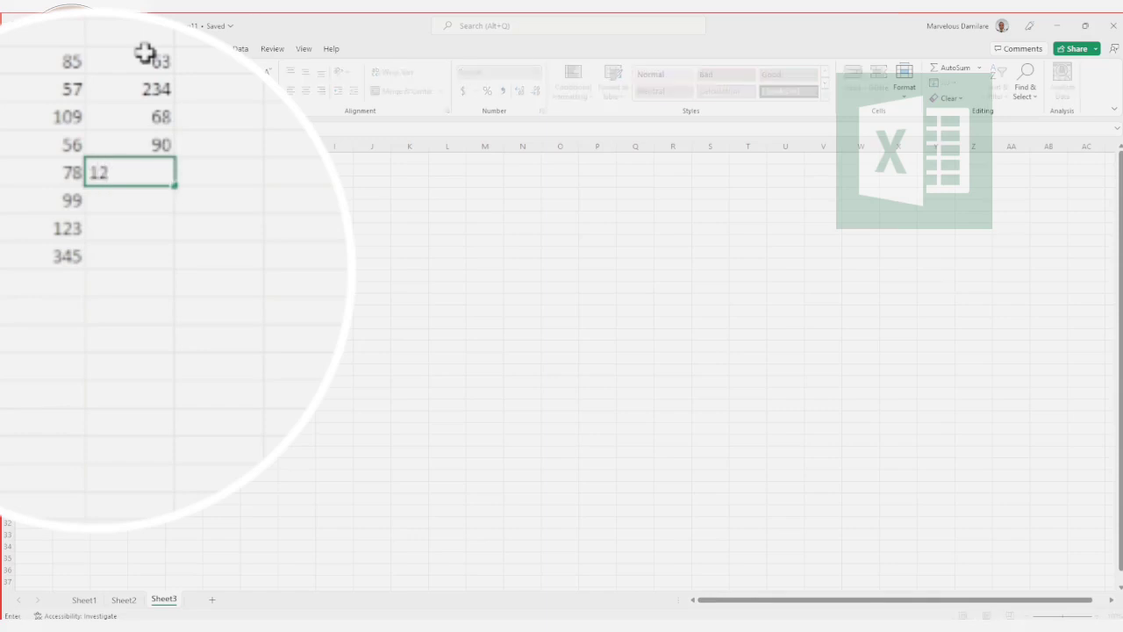
key("Return")
type("689")
key("Return")
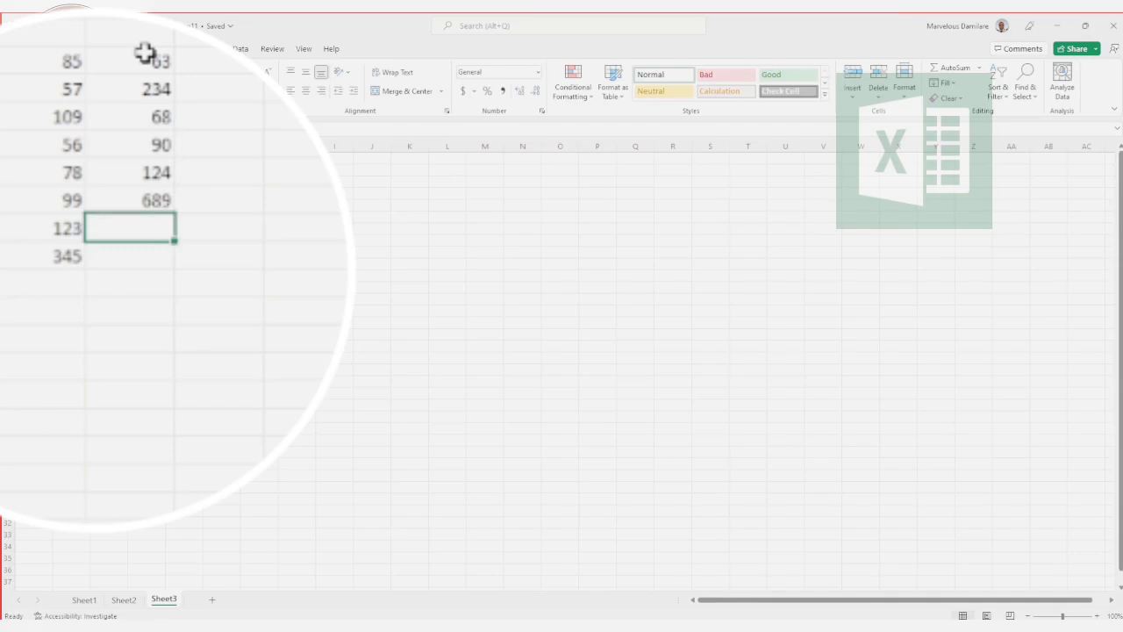
type("1000")
key("Return")
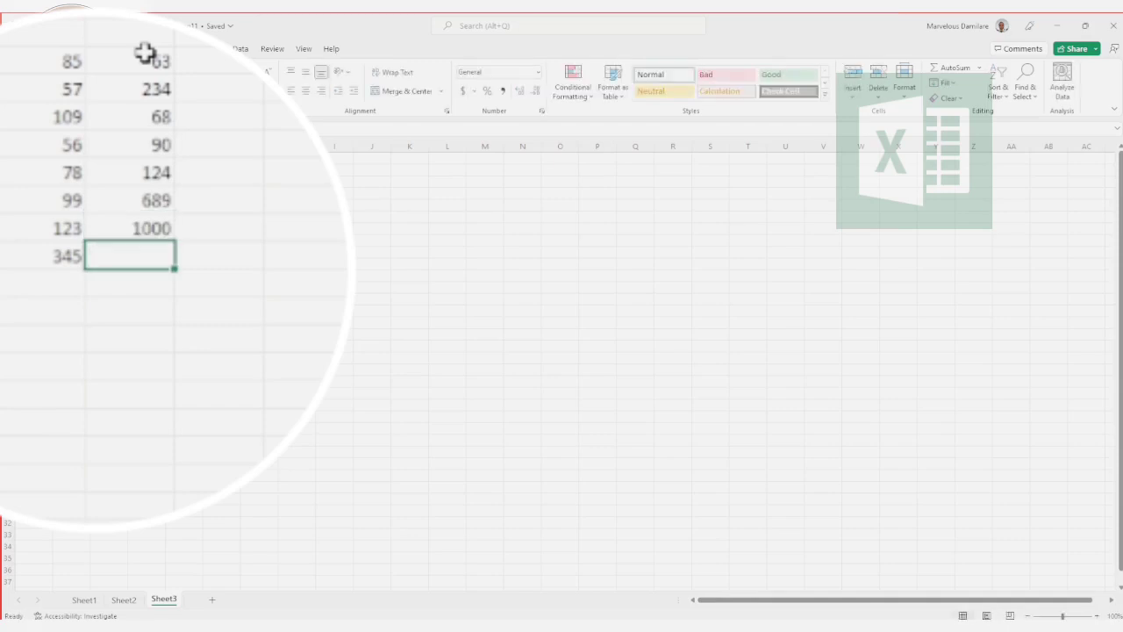
type("23")
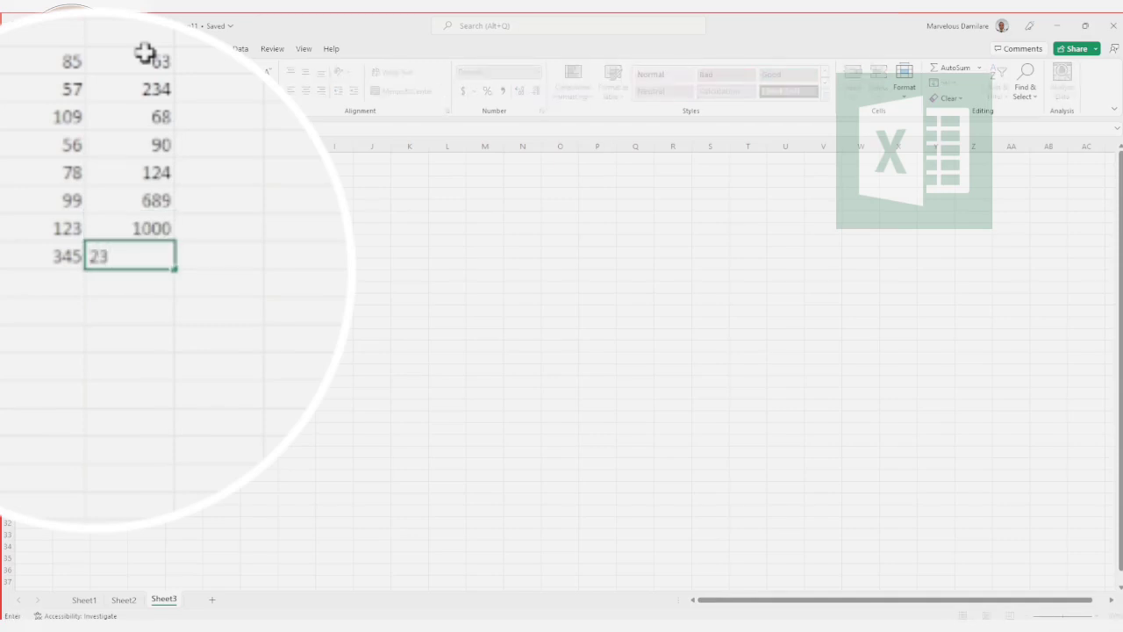
key("Up")
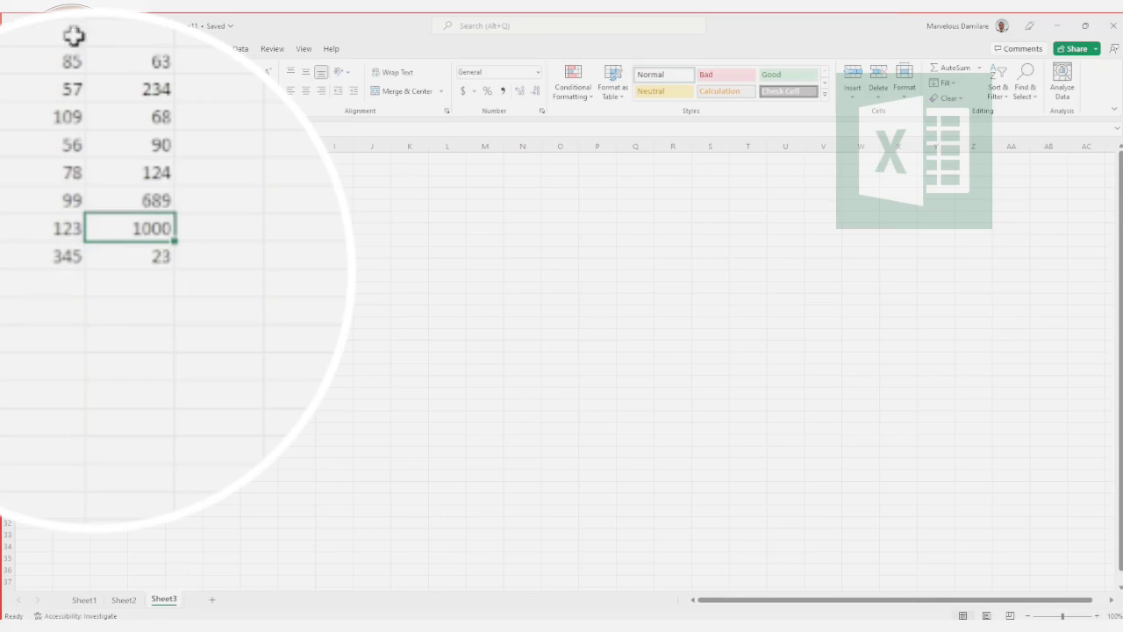
Step: Total the numbers in B3:B10 with a SUM formula in cell B11
left_click(50, 280)
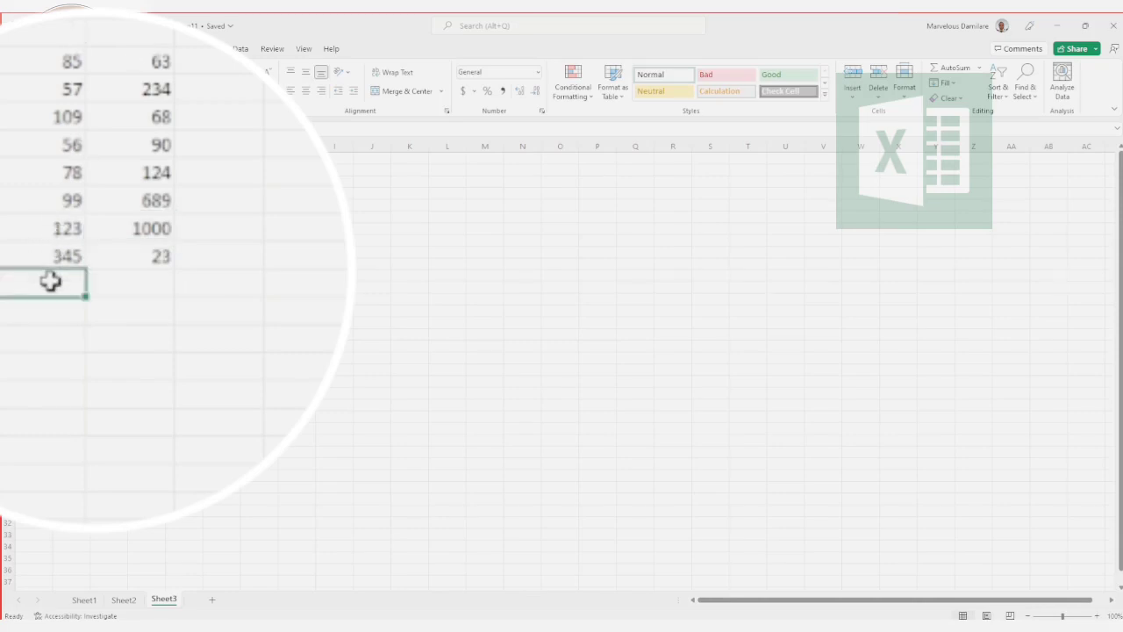
type("=")
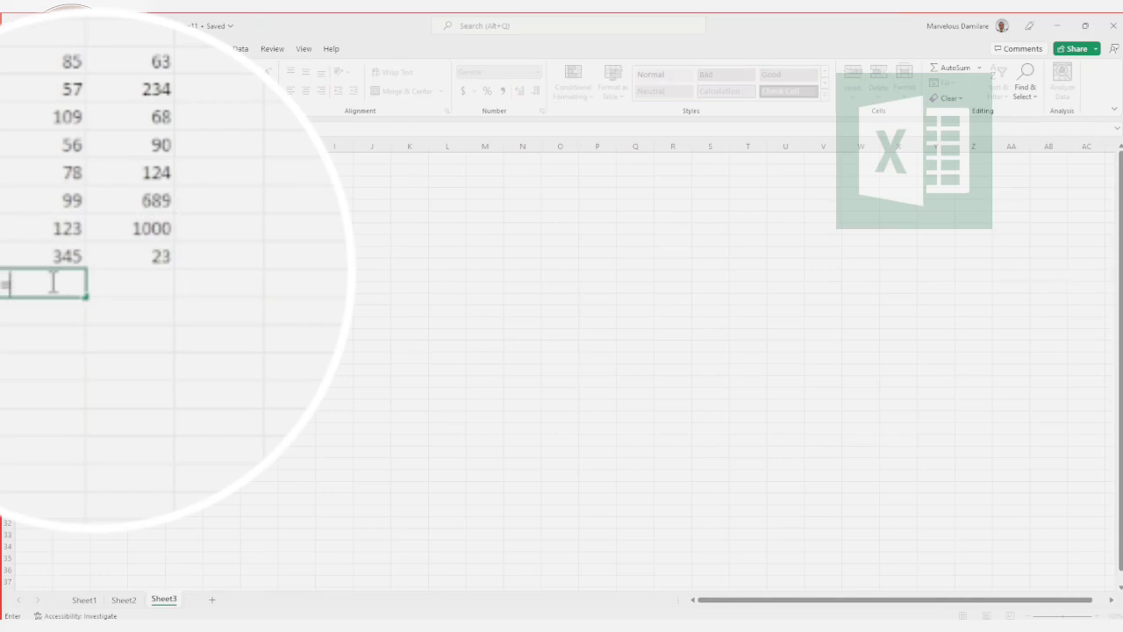
type("sum")
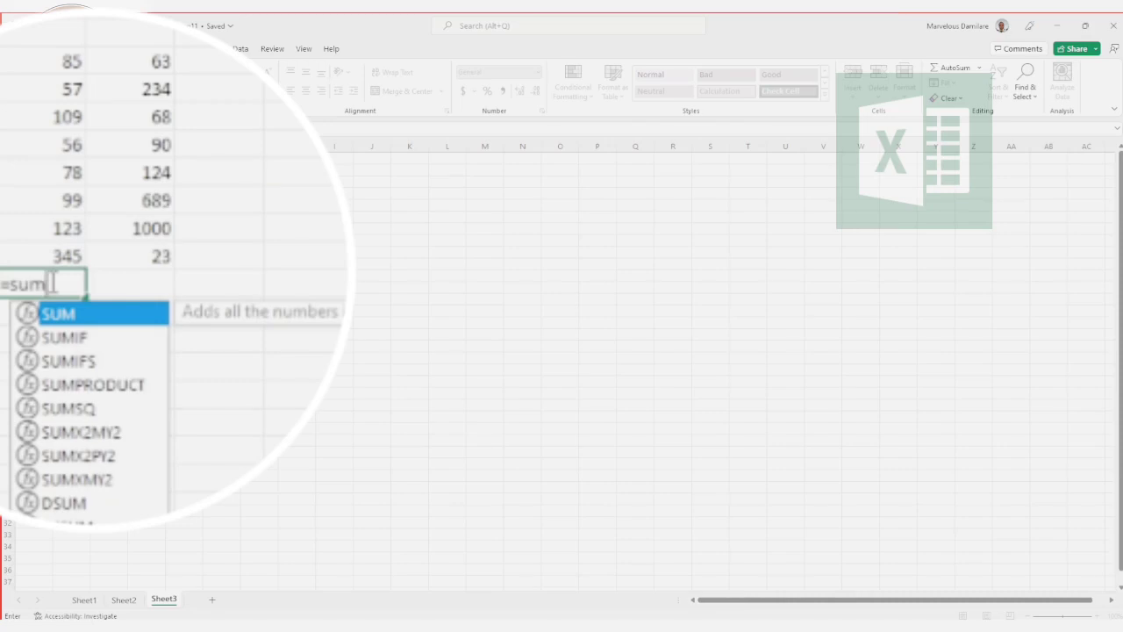
type("(")
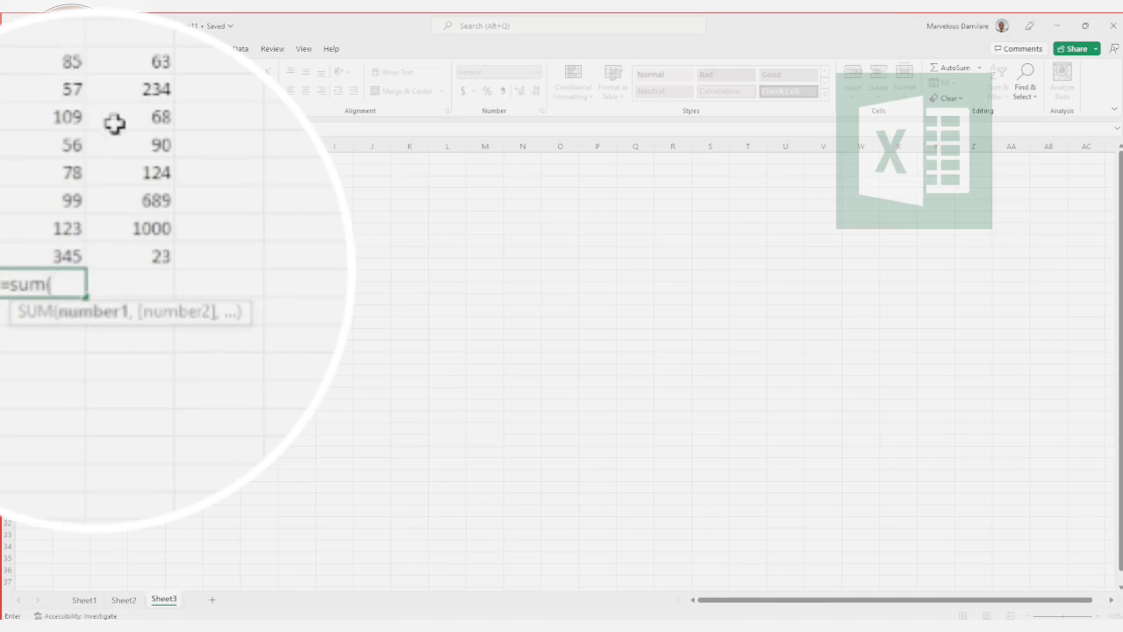
left_click(49, 57)
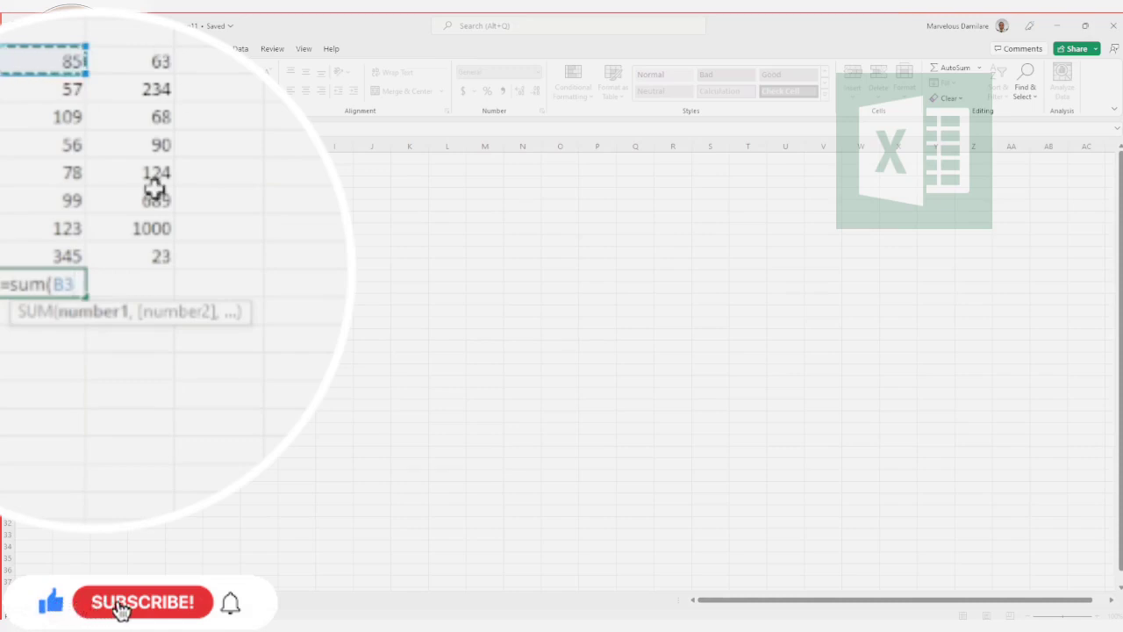
type(":")
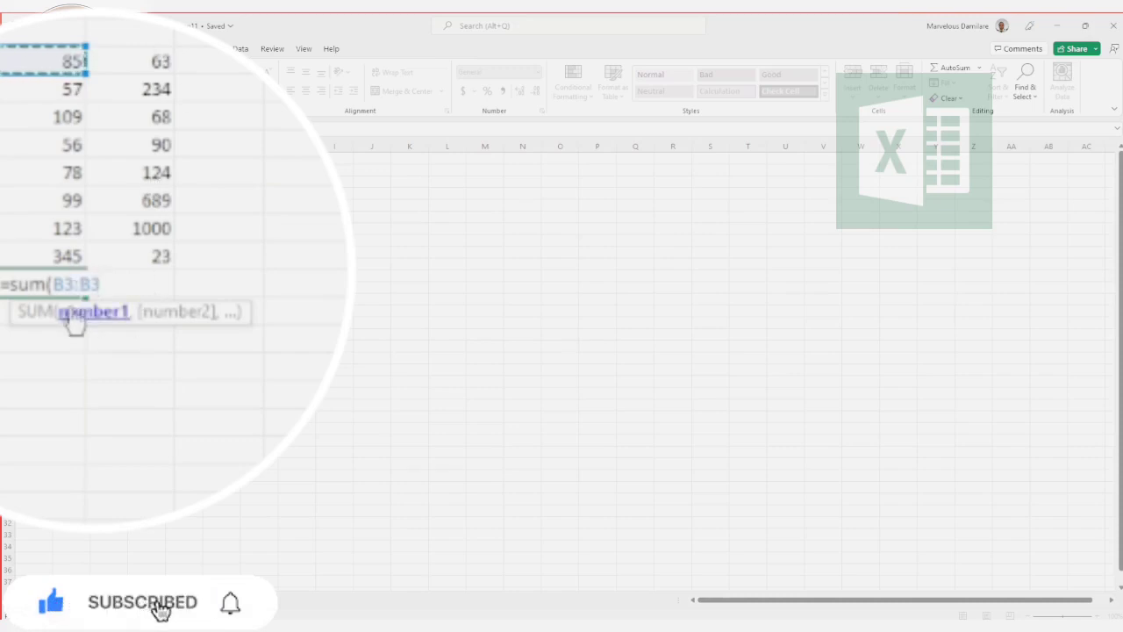
left_click(73, 258)
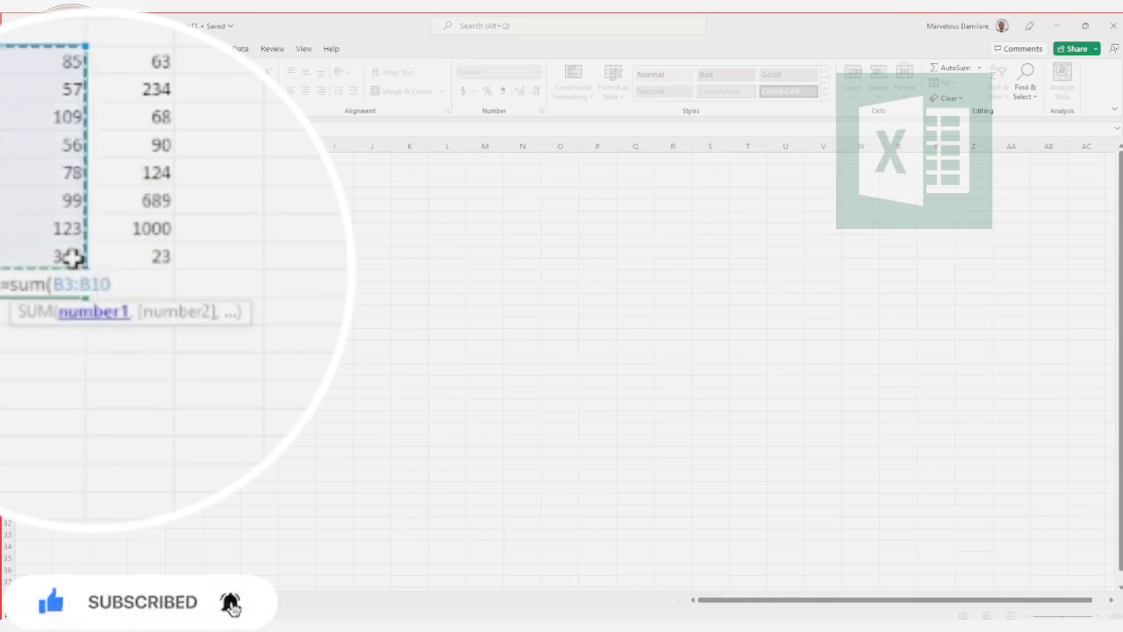
type(")")
key("Return")
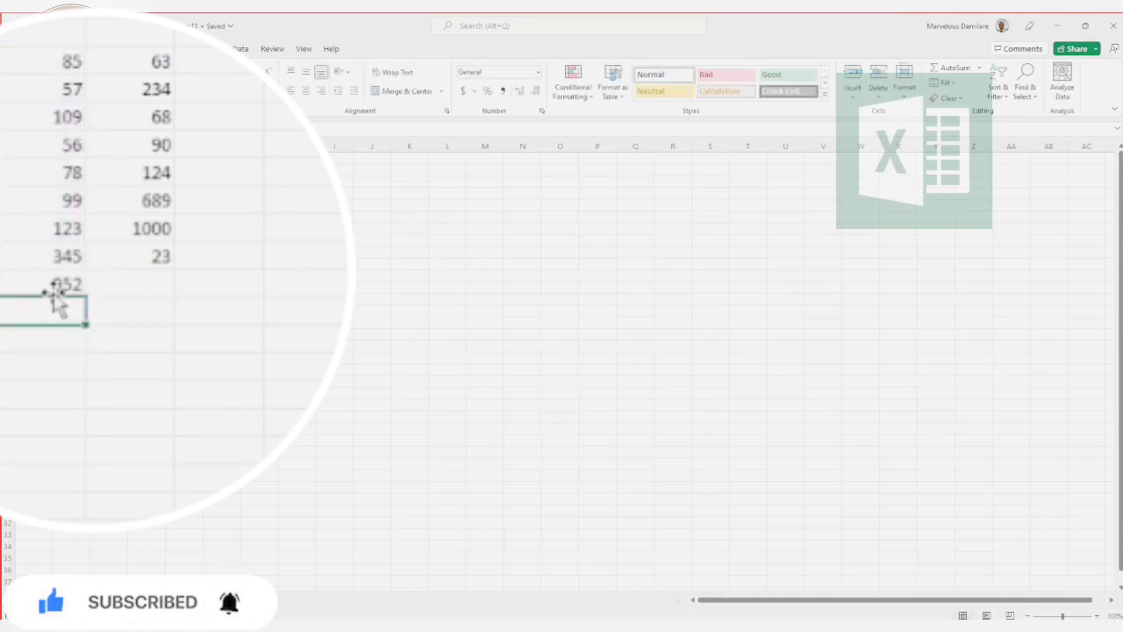
left_click(60, 288)
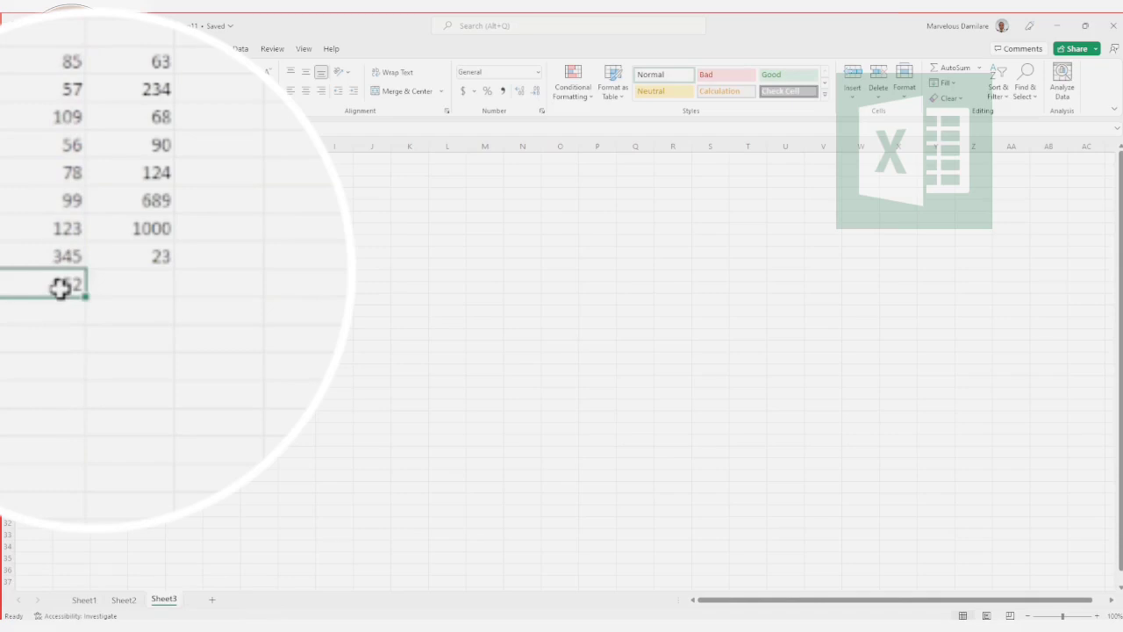
Step: Total the numbers in C3:C10 with a SUM formula in cell C11
left_click(140, 288)
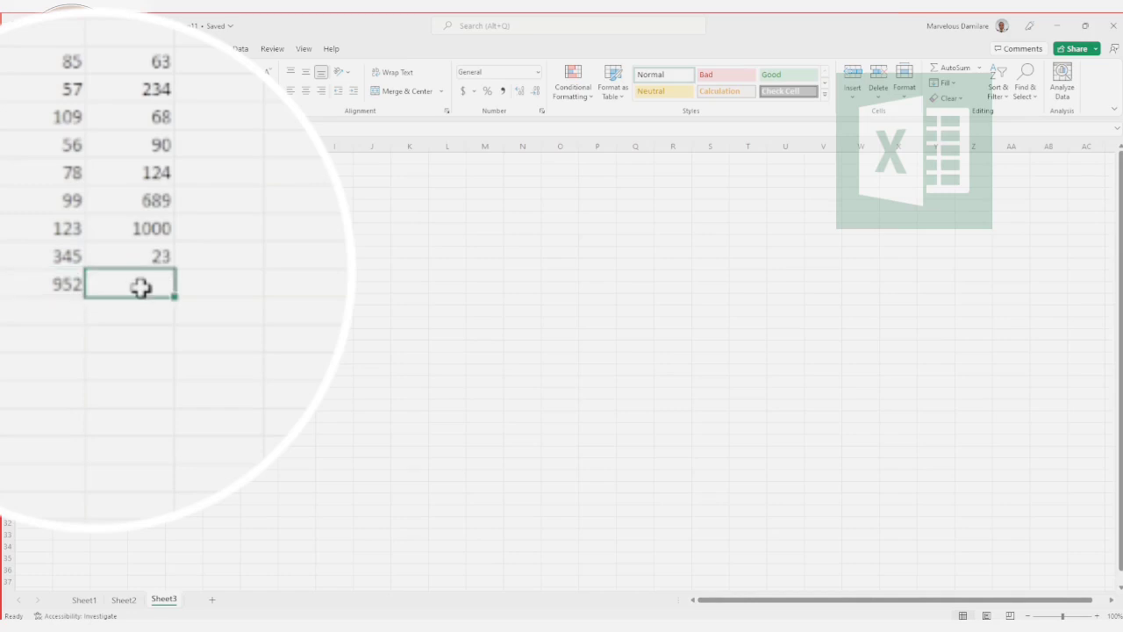
type("=sum(")
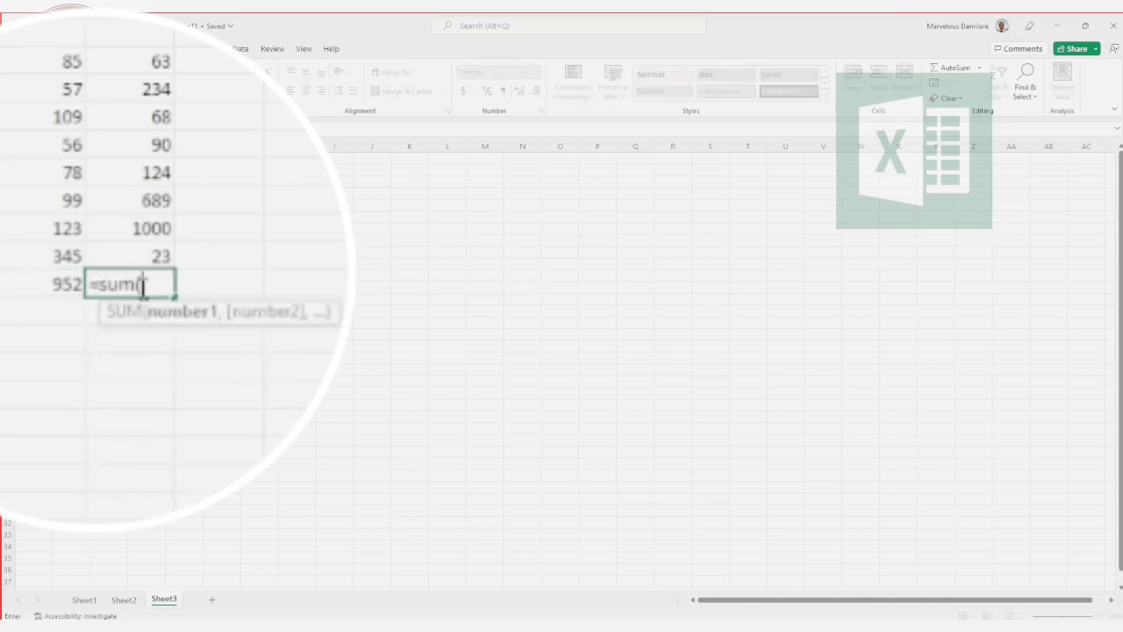
left_click(146, 59)
key("F8")
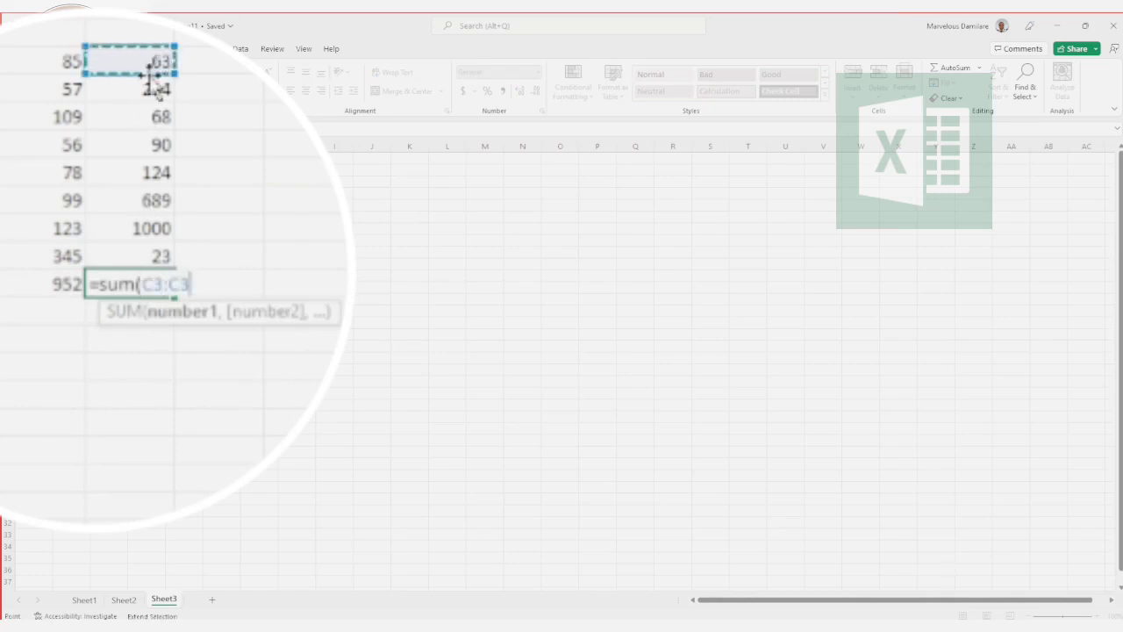
left_click(155, 256)
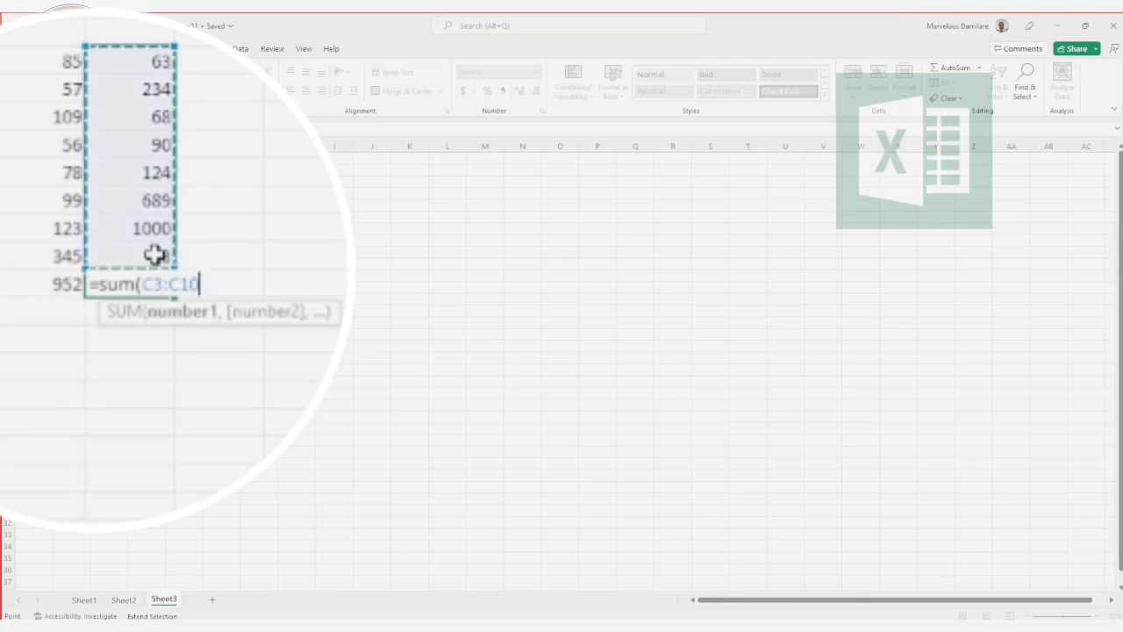
type(")")
key("Return")
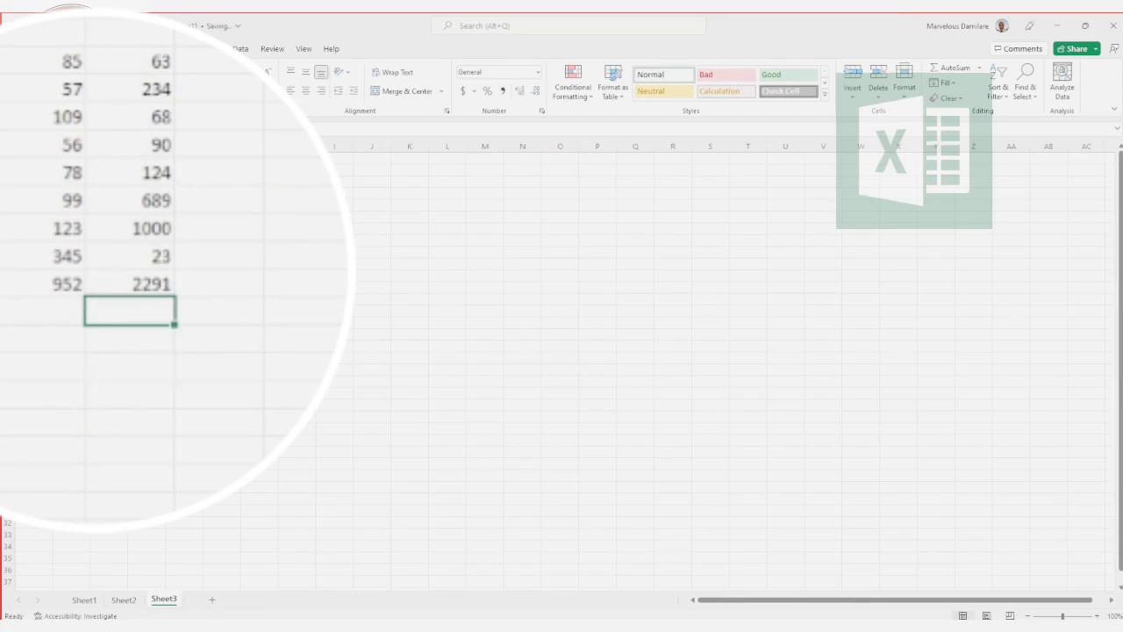
Step: Calculate the average of the two ranges B3:B10 and C3:C10 with an AVERAGE formula in cell B14
left_click(41, 368)
type("=")
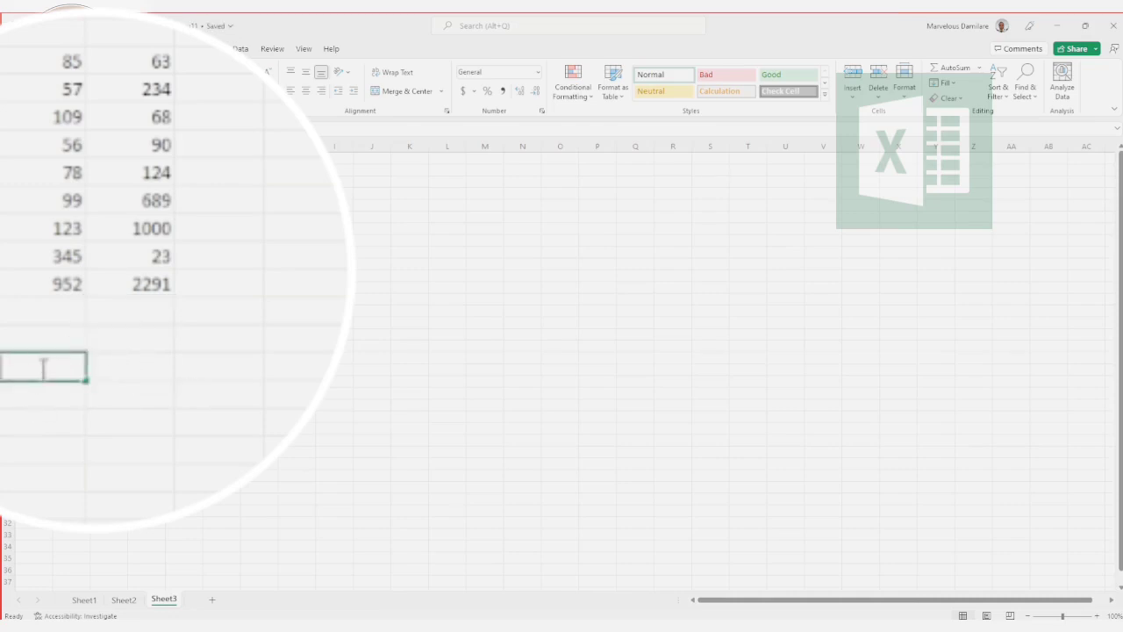
type("aver")
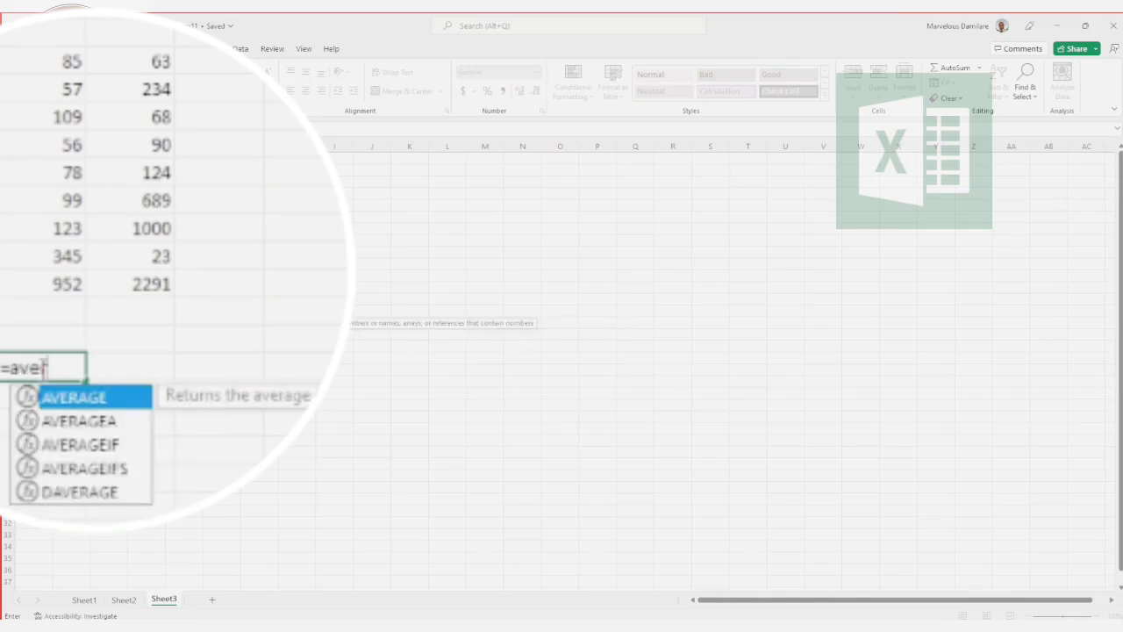
double_click(69, 397)
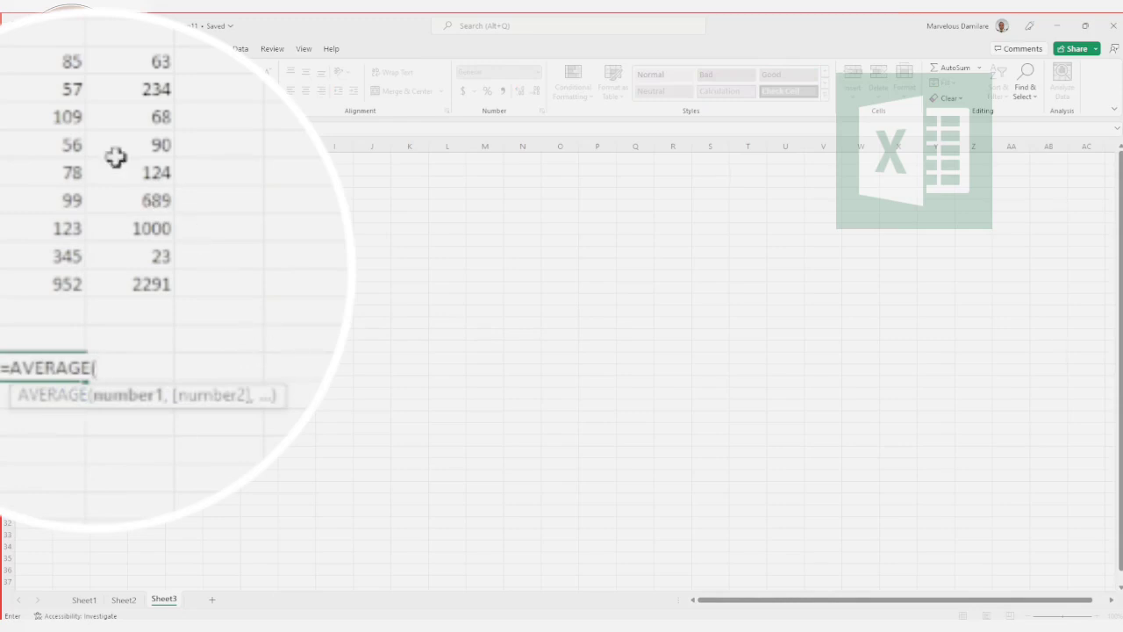
left_click_drag(46, 62, 60, 306)
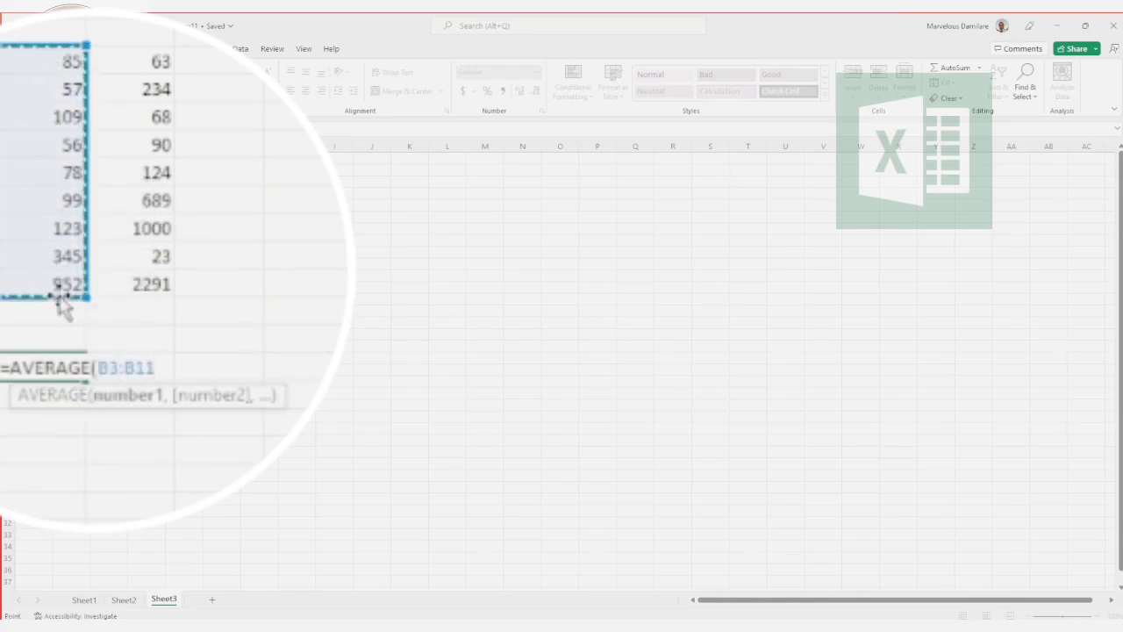
type(",")
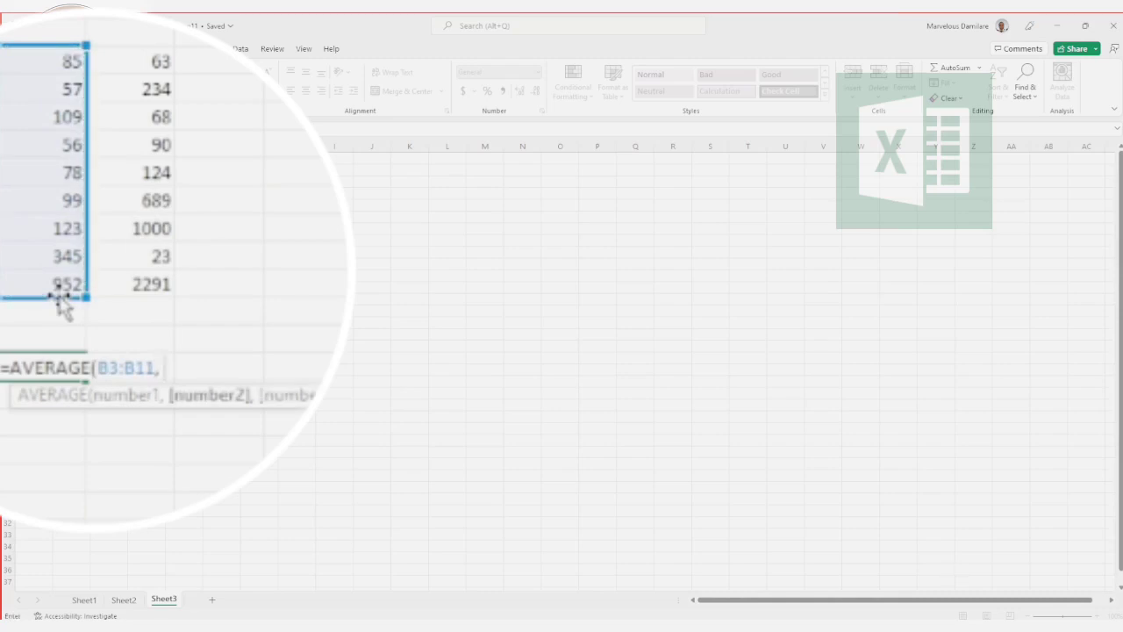
left_click_drag(90, 296, 94, 269)
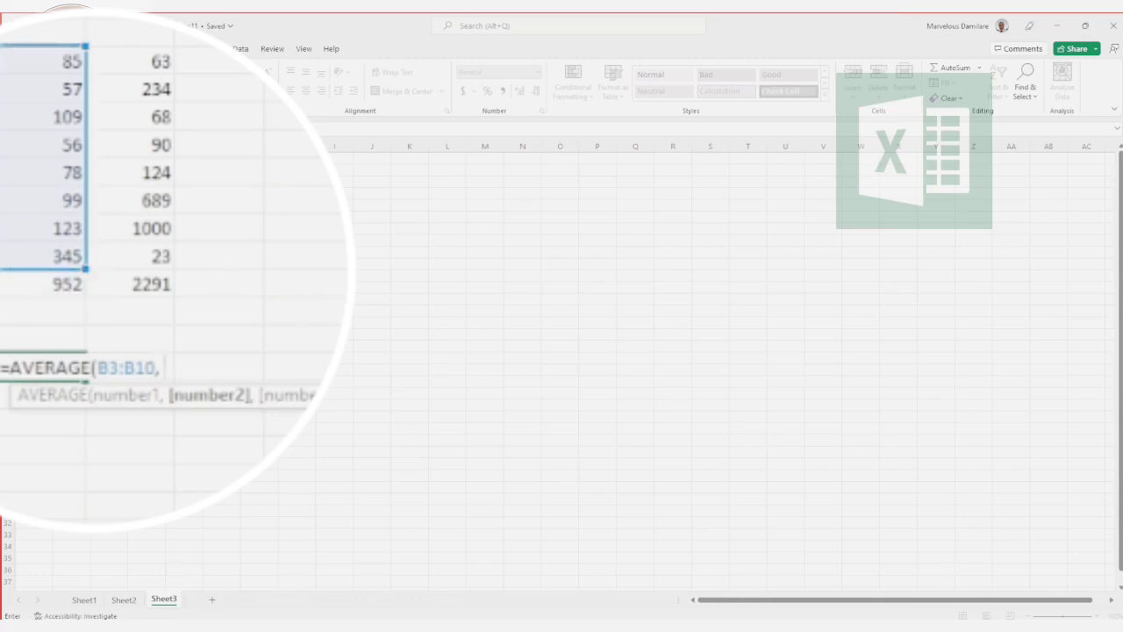
left_click(162, 61)
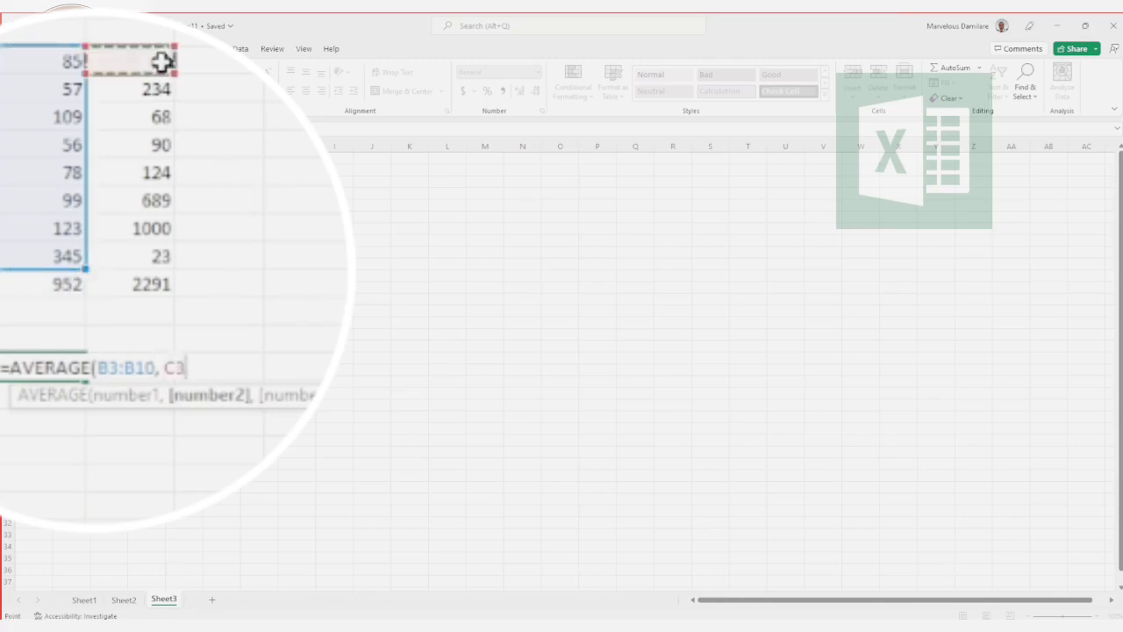
left_click_drag(162, 61, 156, 251)
type(")")
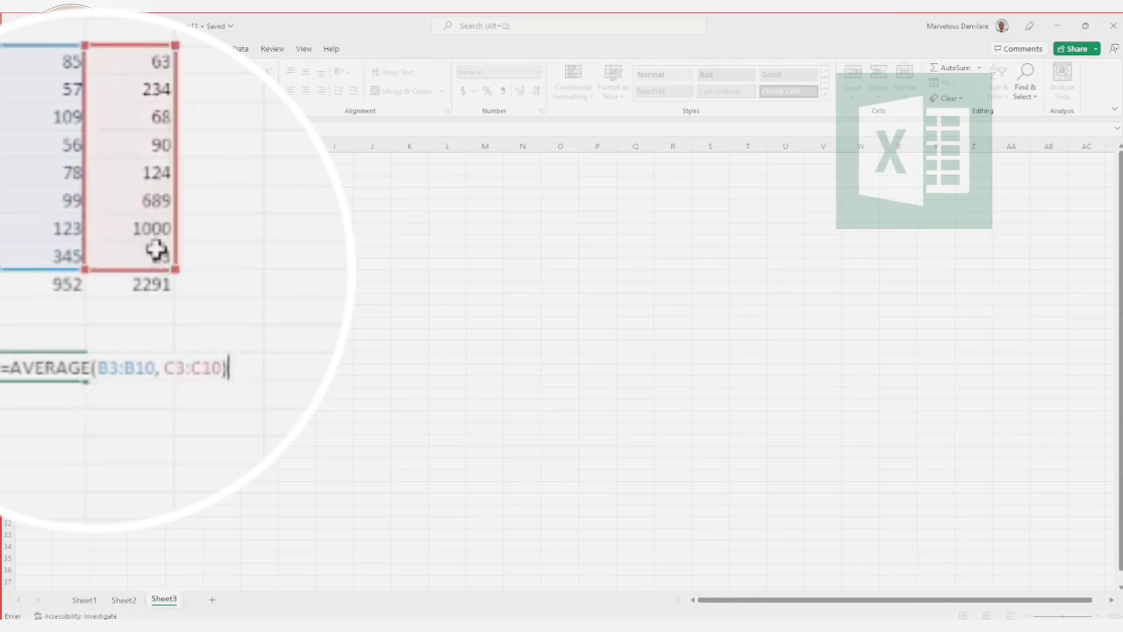
key("Return")
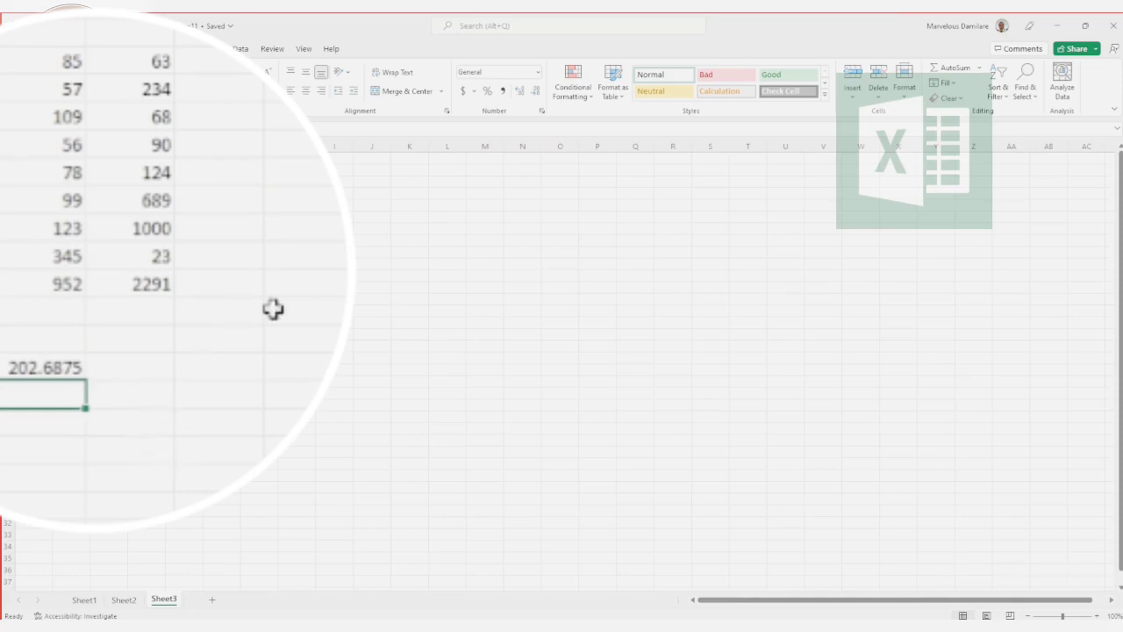
Step: Review the presentation slide on functions with one and several arguments, and return to the Excel worksheet
key("alt+Tab")
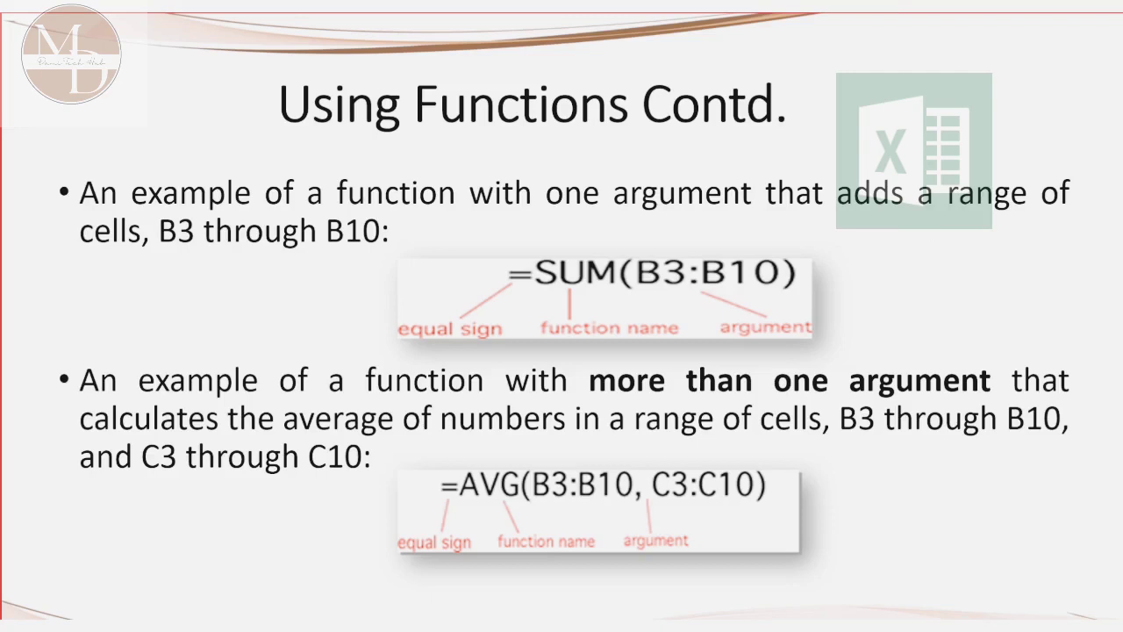
key("alt+Tab")
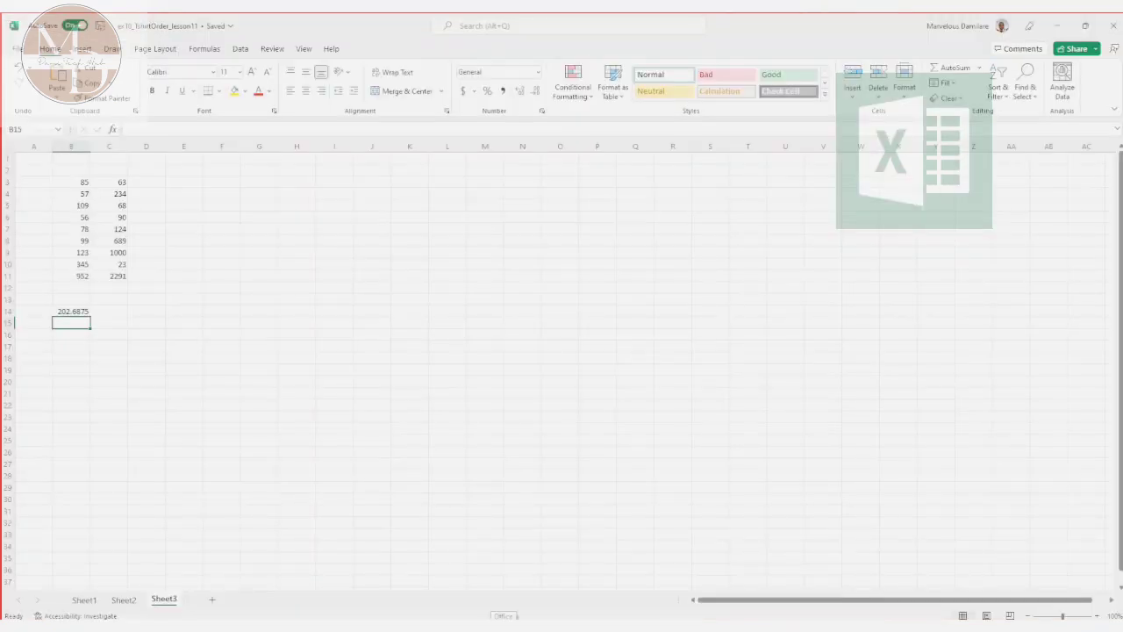
Step: Enter the numbers 800, 257, 98, 775, 871, 900, 300 and 124 down cells E3 to E10
left_click(280, 116)
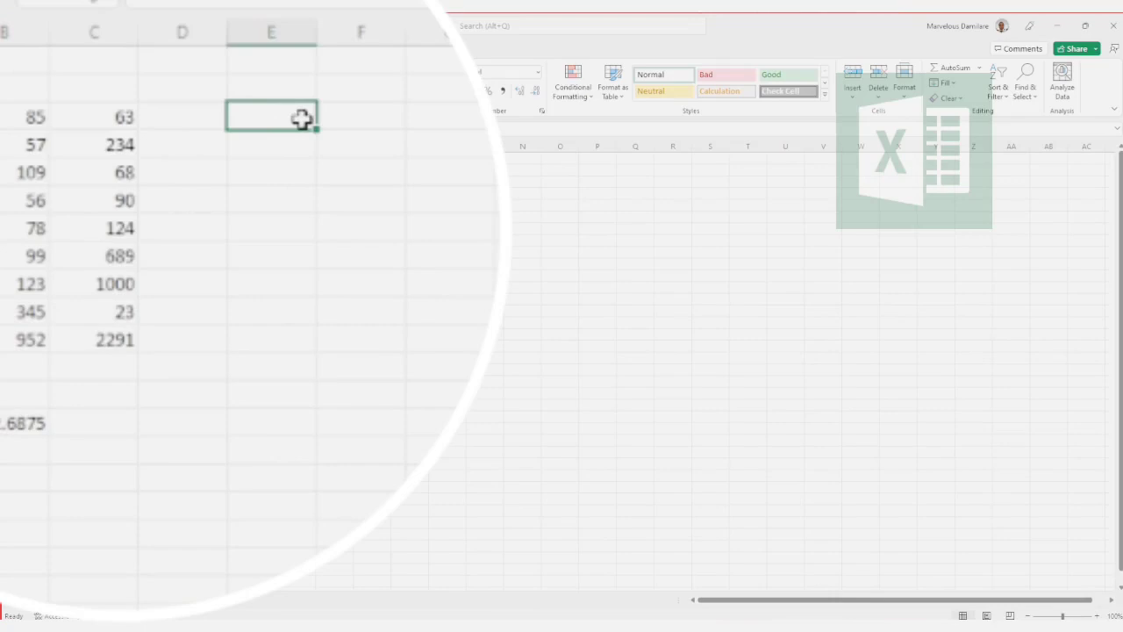
type("800")
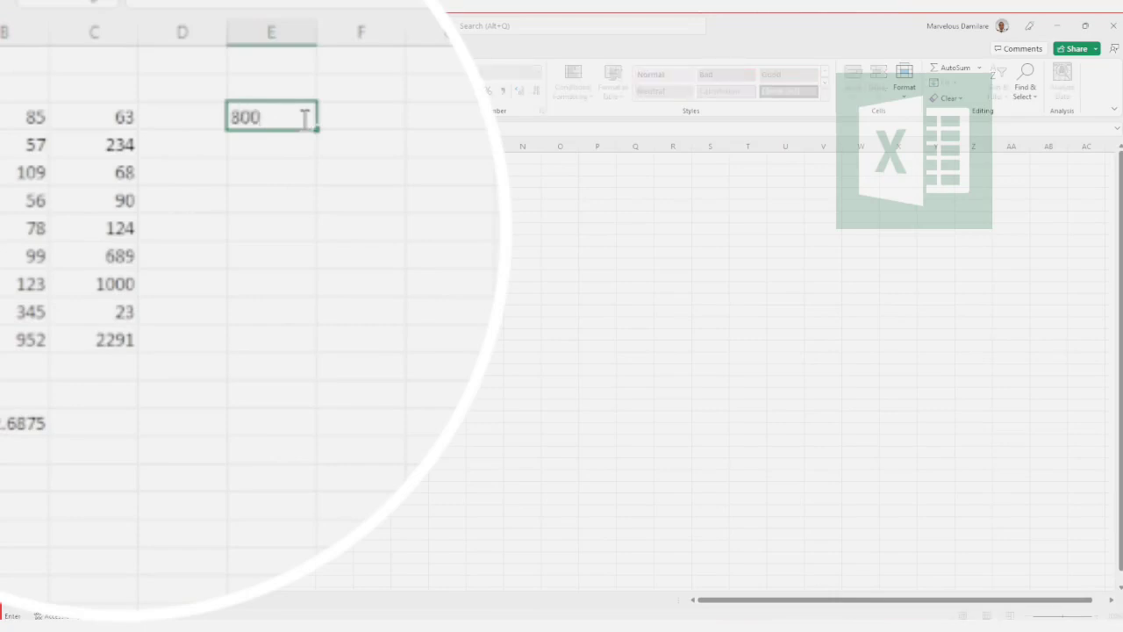
key("Return")
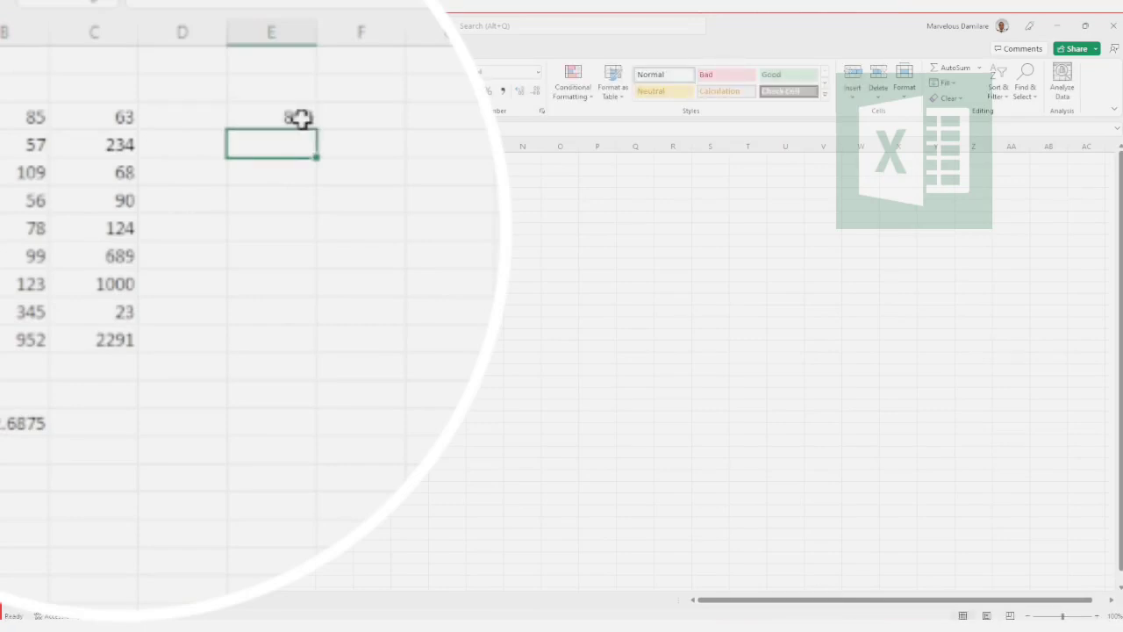
type("257")
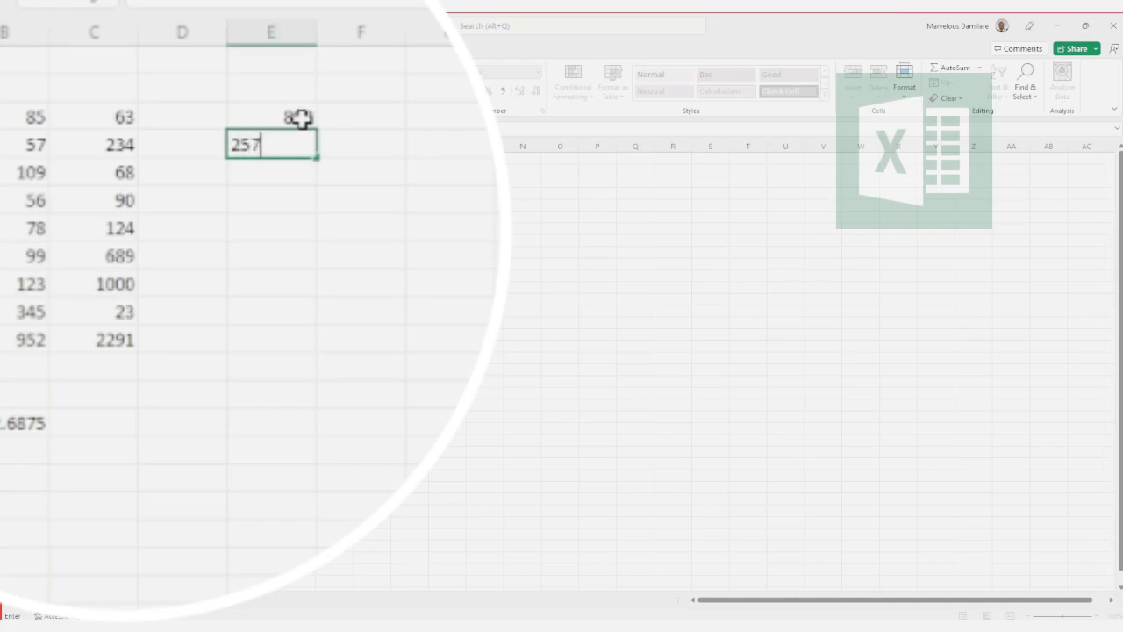
key("Return")
type("98")
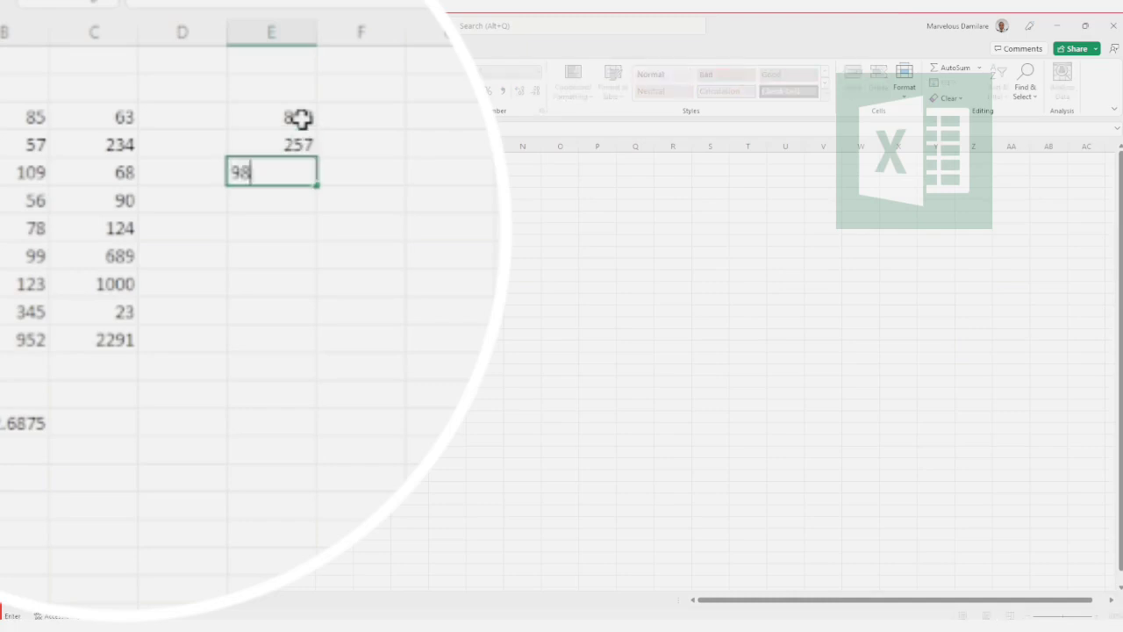
key("Return")
type("775")
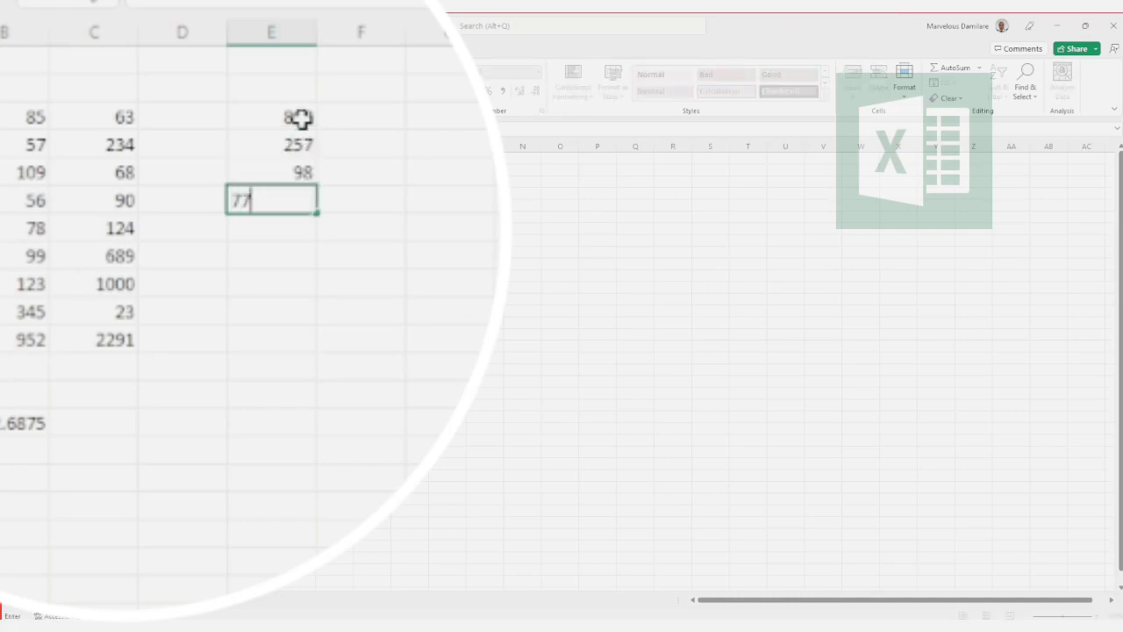
key("Return")
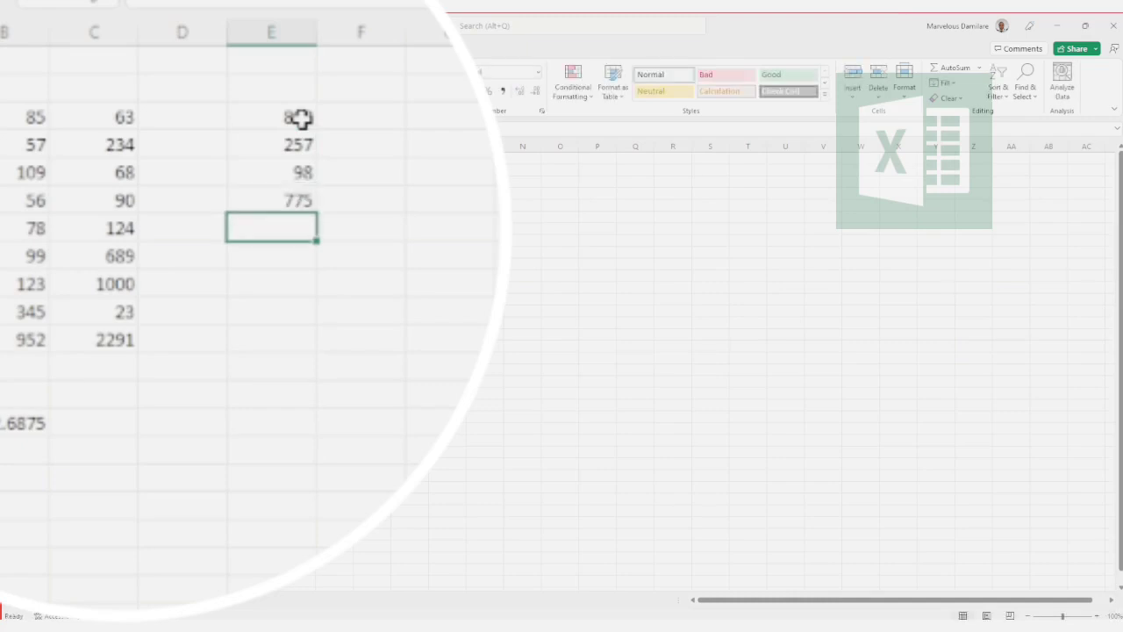
type("871")
key("Return")
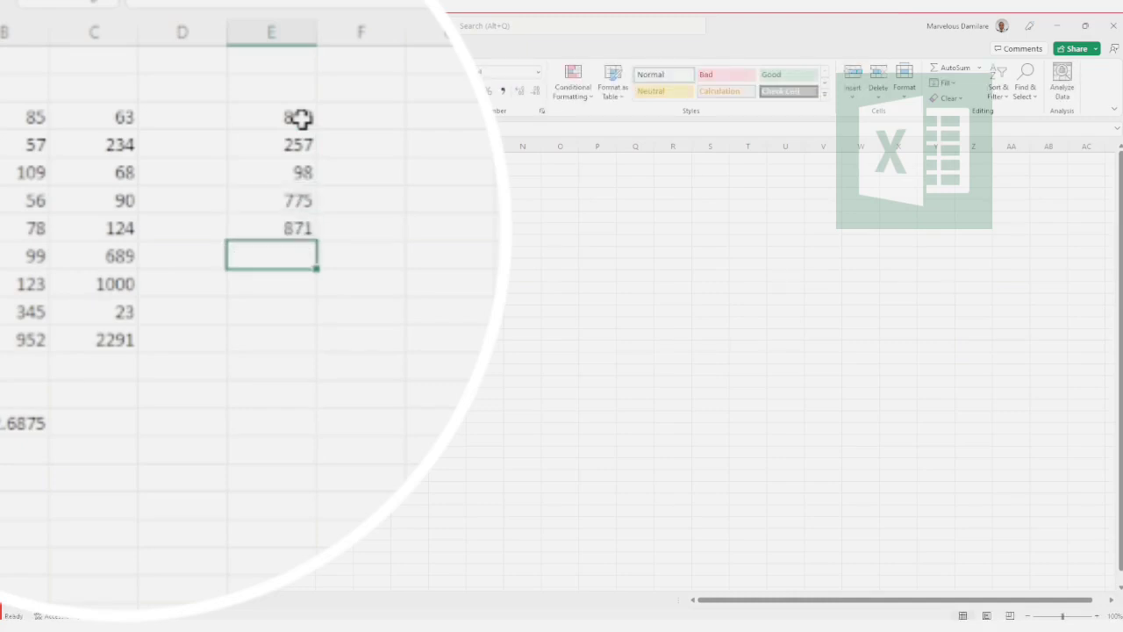
type("900")
key("Return")
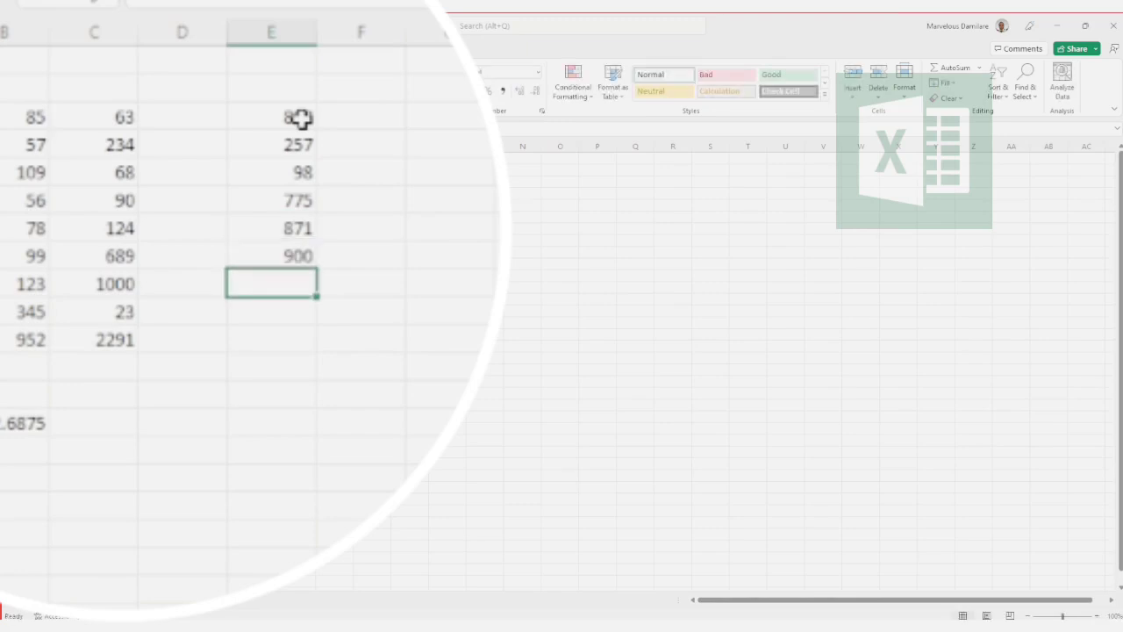
type("300")
key("Return")
type("124")
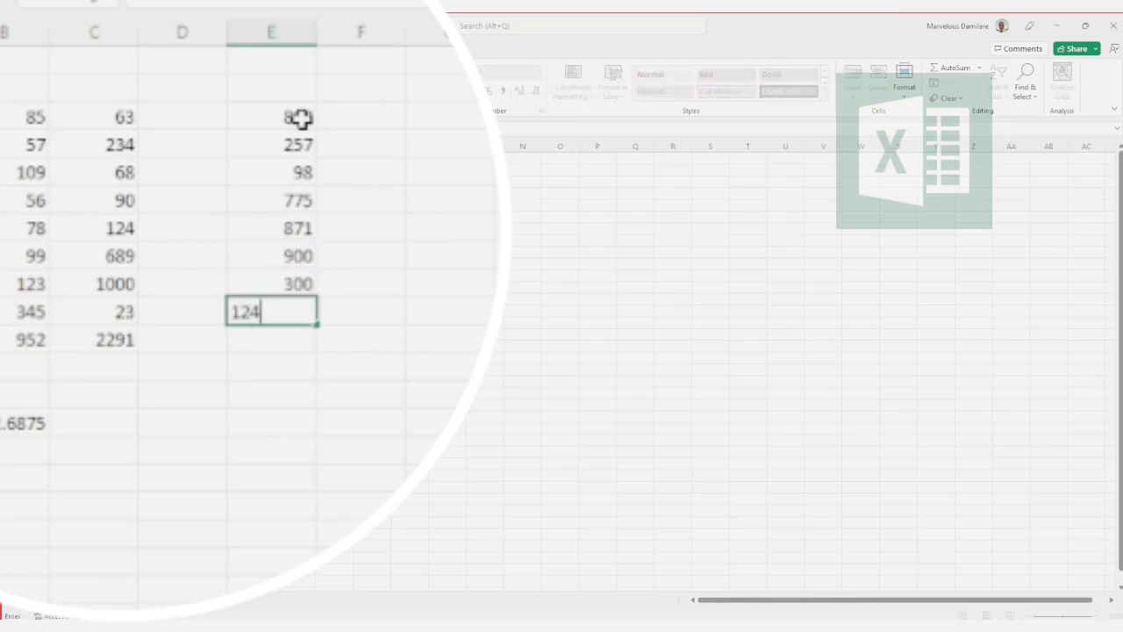
key("Return")
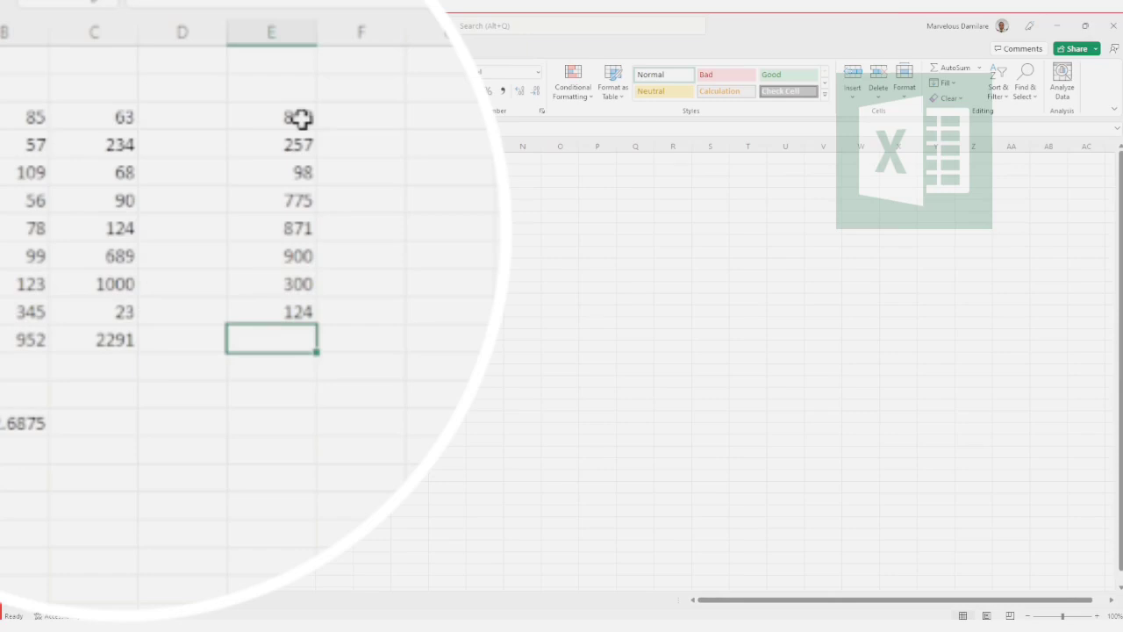
left_click(259, 424)
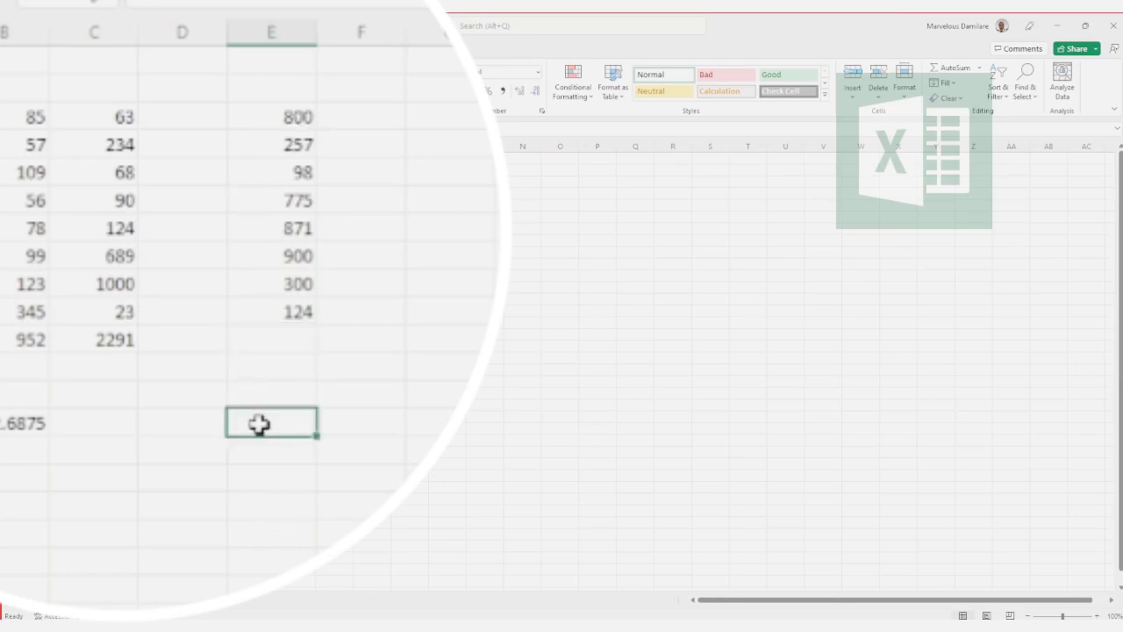
type("=ave")
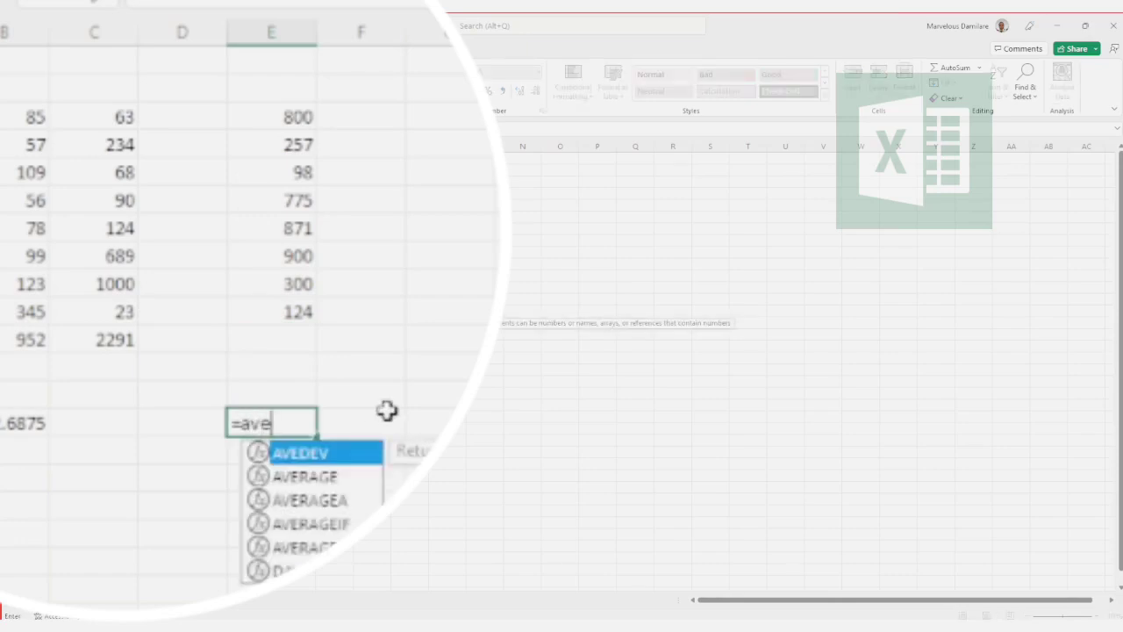
type("r")
key("Return")
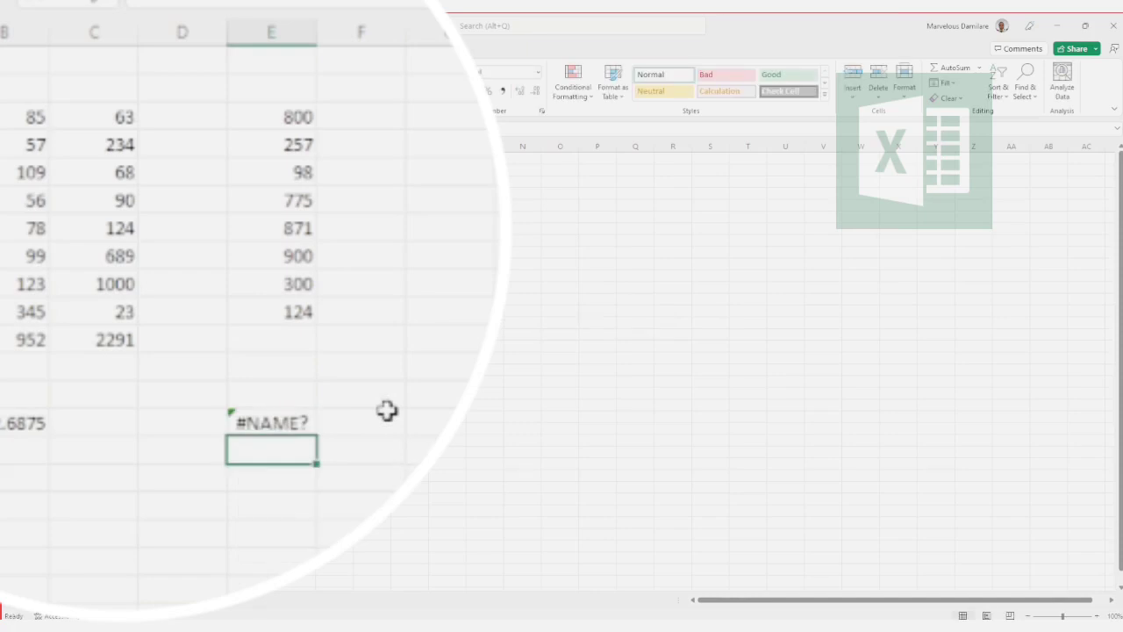
left_click_drag(272, 431, 298, 419)
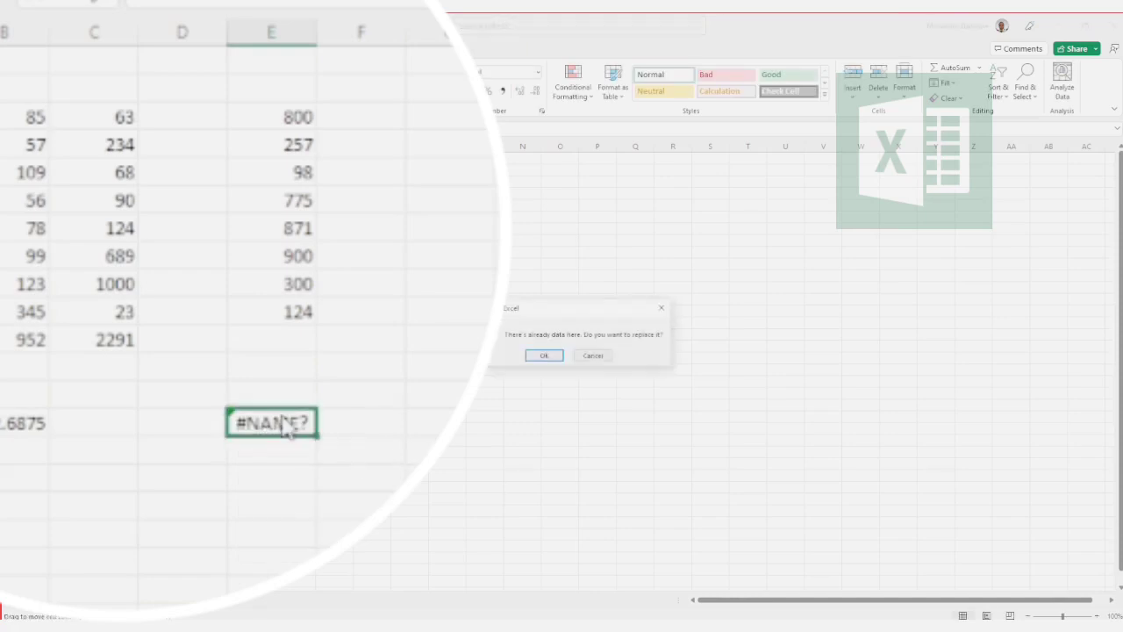
key("Escape")
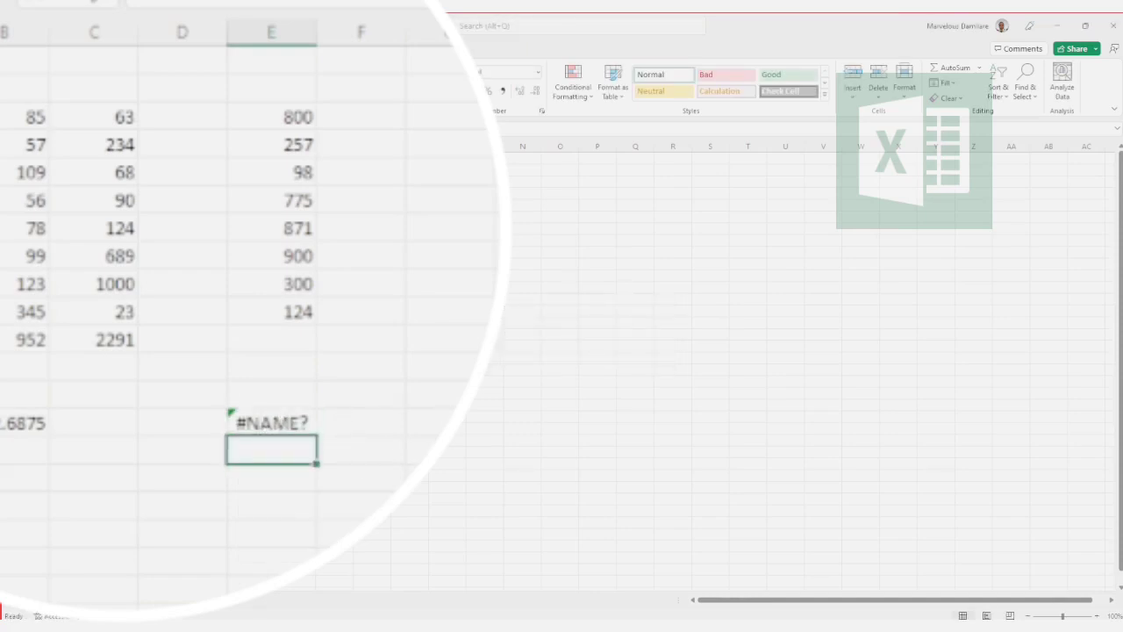
key("ctrl+z")
Step: Calculate the average of the ranges B3:B10, C3:C10 and E3:E10 with an AVERAGE formula in cell E14
type("=")
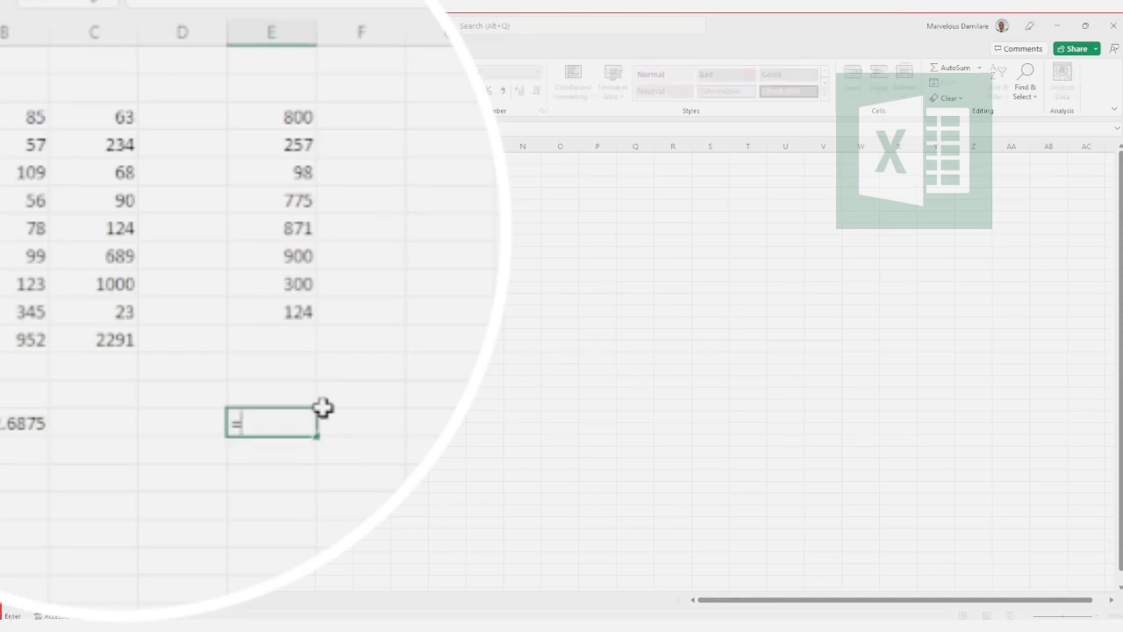
type("ave")
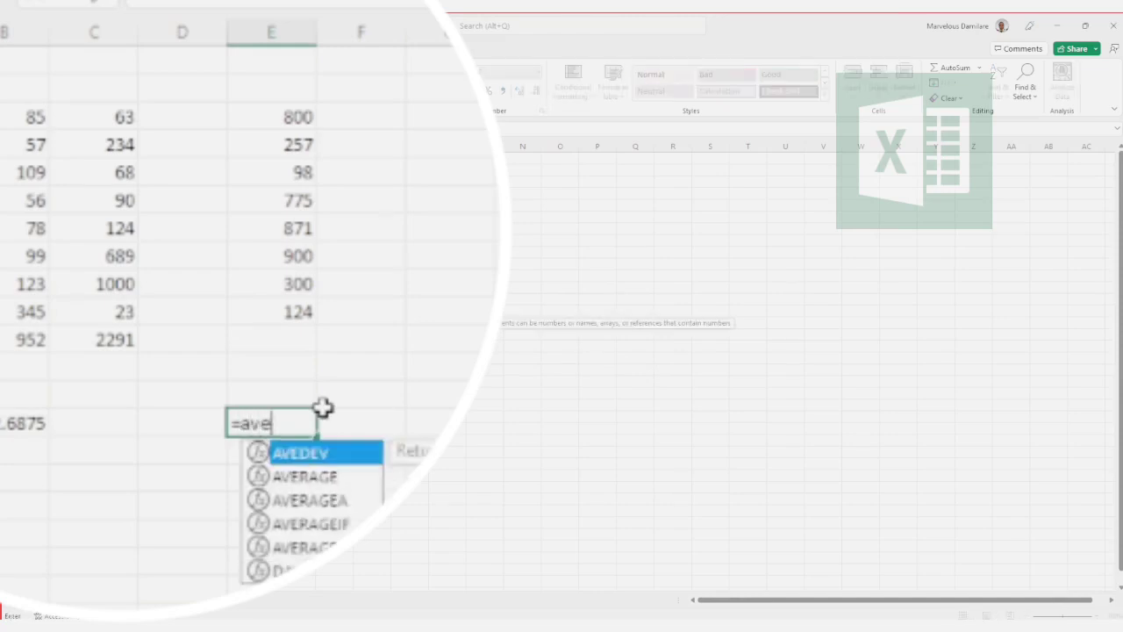
double_click(321, 476)
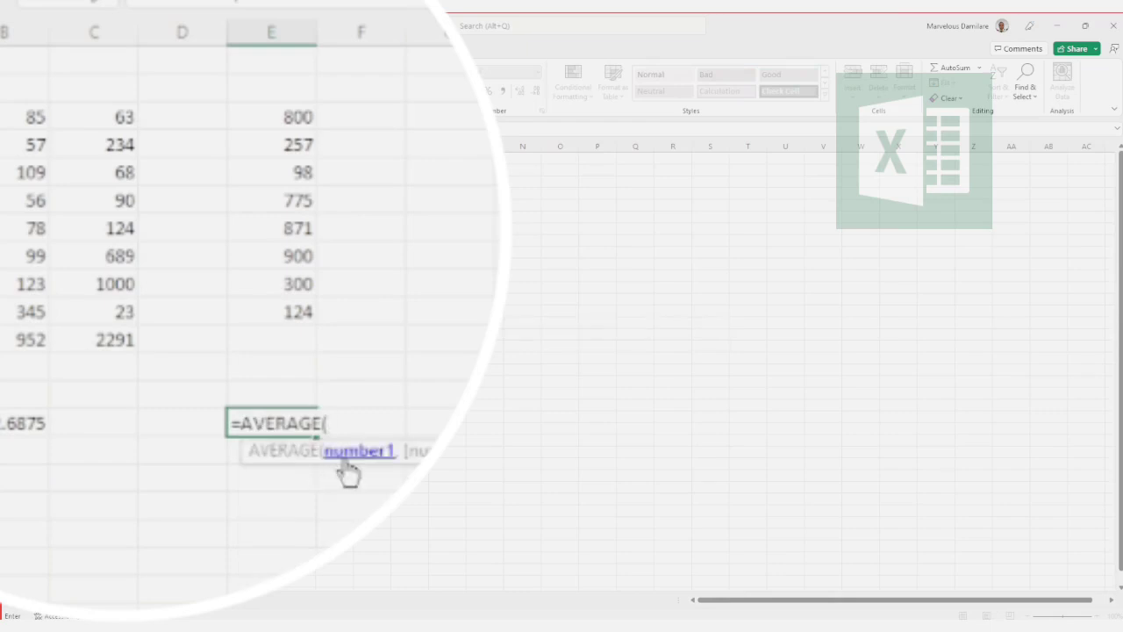
left_click(35, 121)
left_click_drag(35, 121, 7, 307)
type(",")
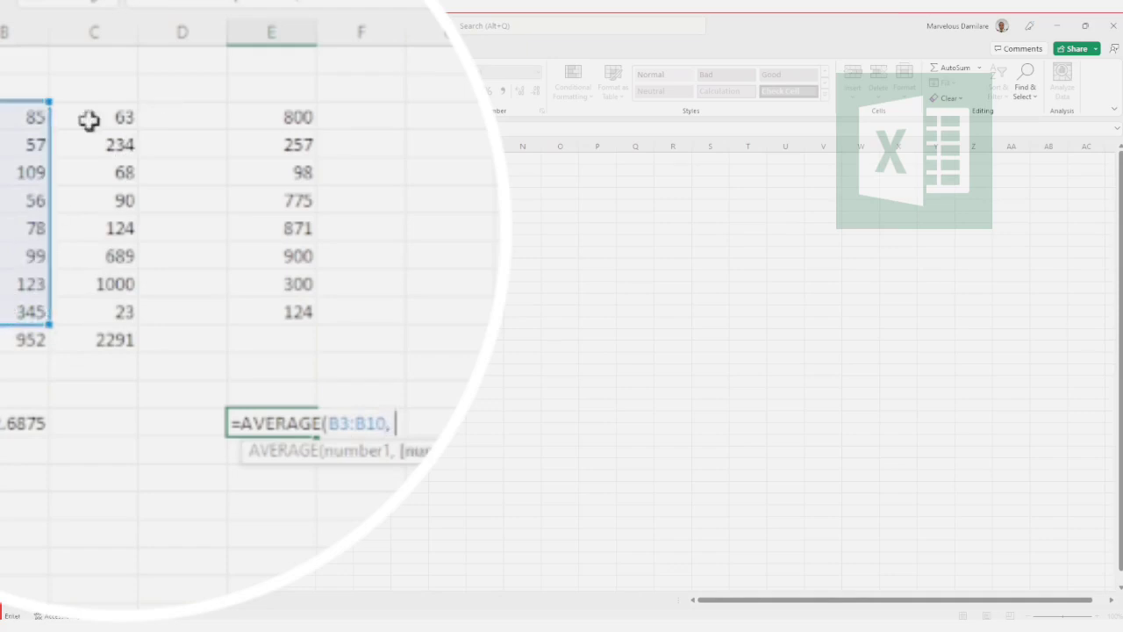
left_click_drag(91, 118, 95, 301)
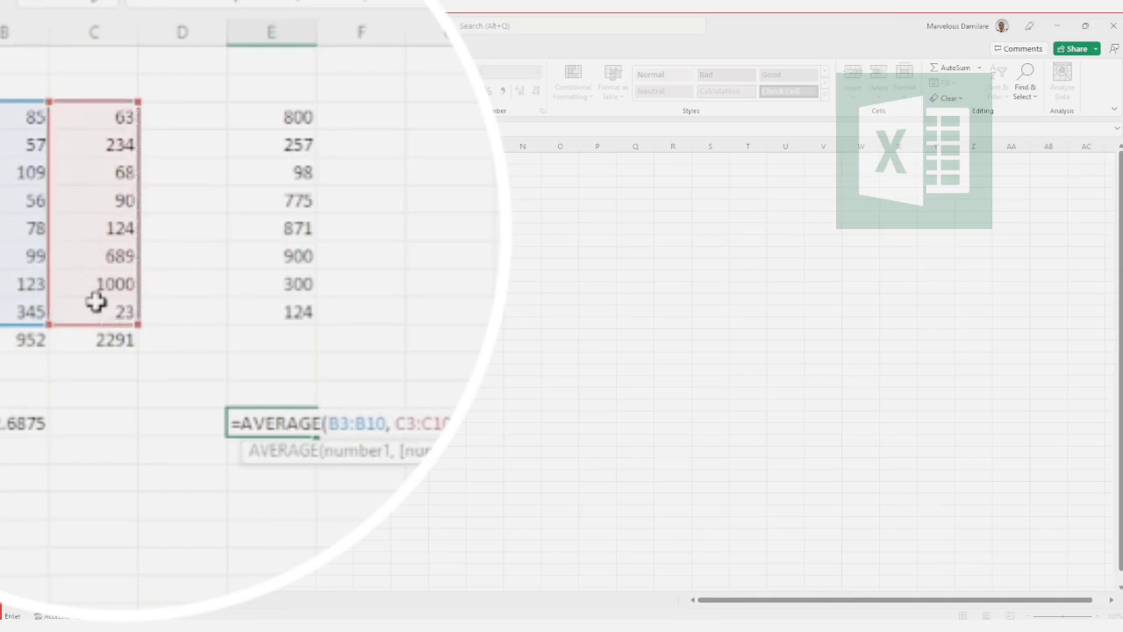
left_click_drag(271, 153, 263, 305)
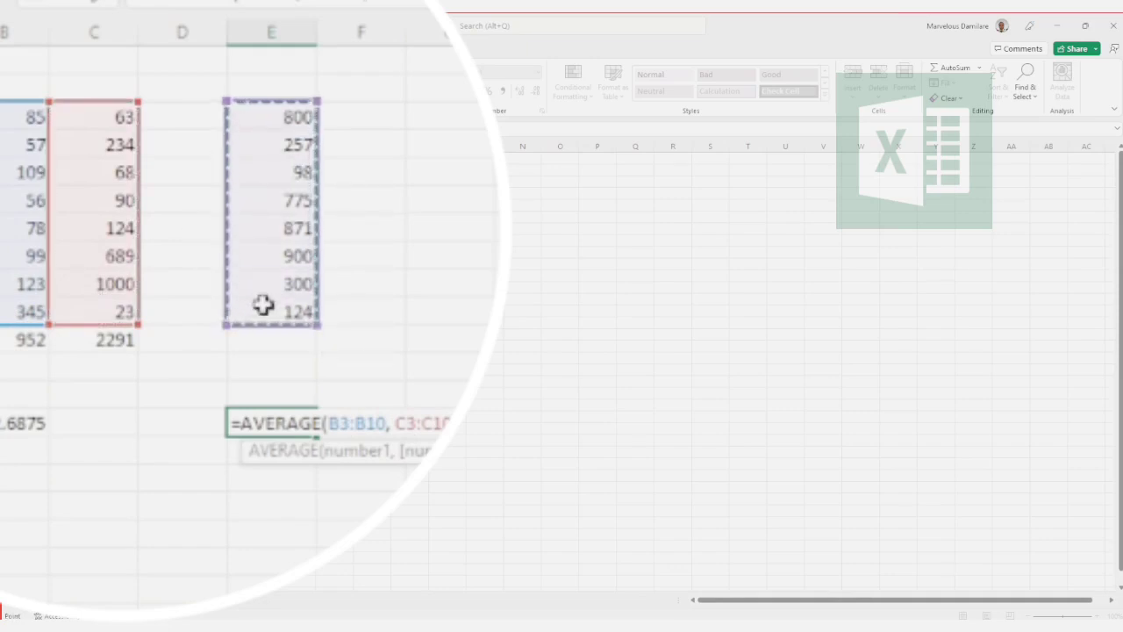
type(")")
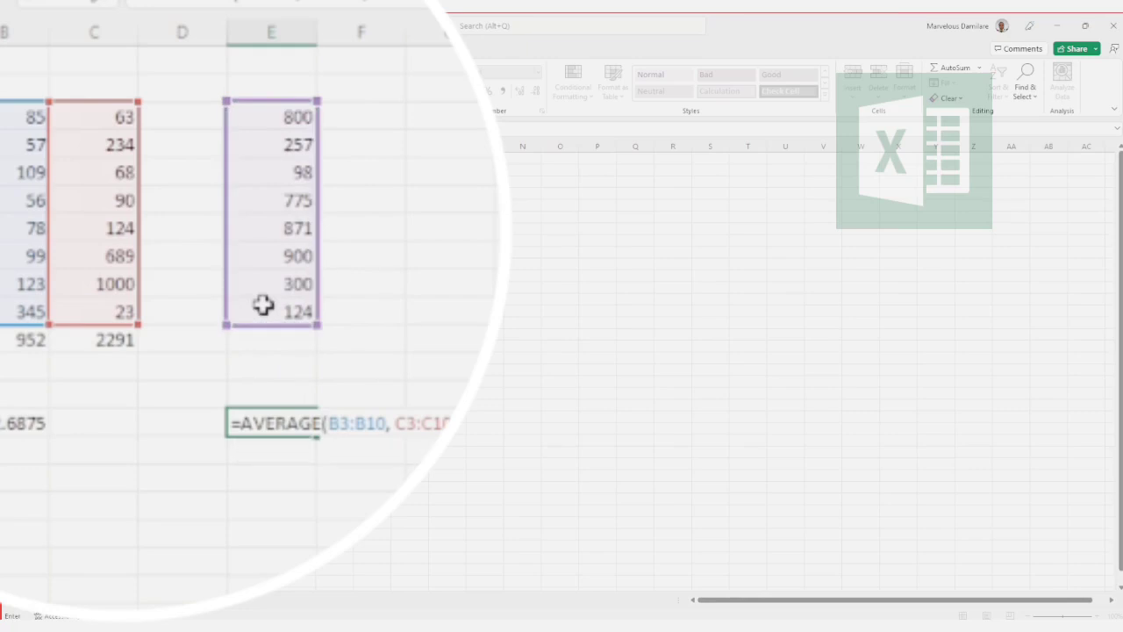
key("Return")
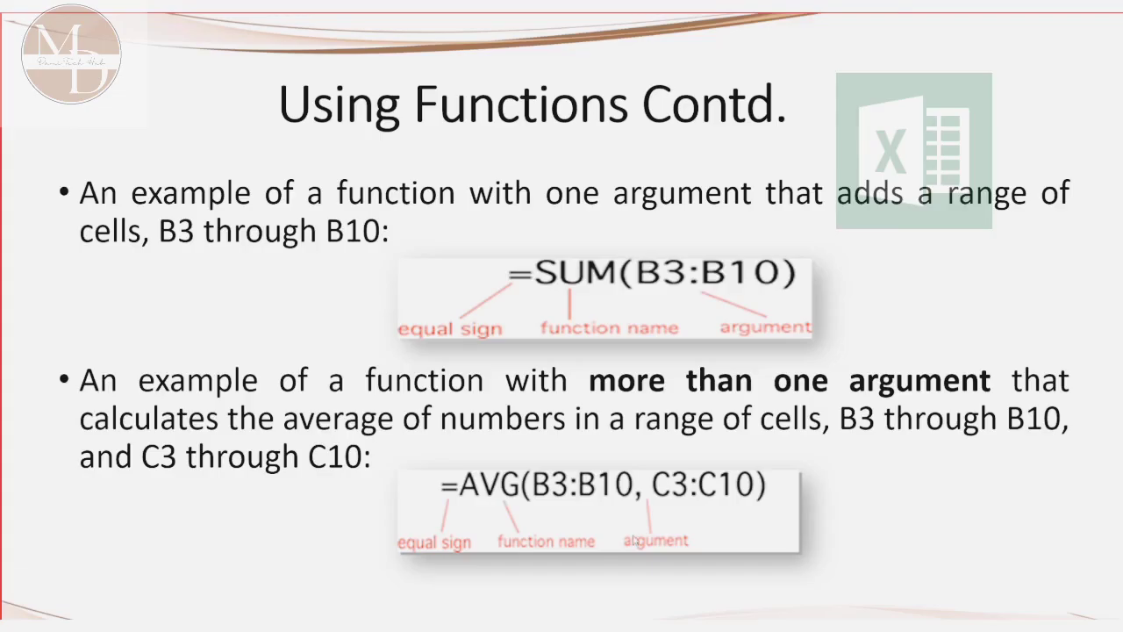
left_click(635, 541)
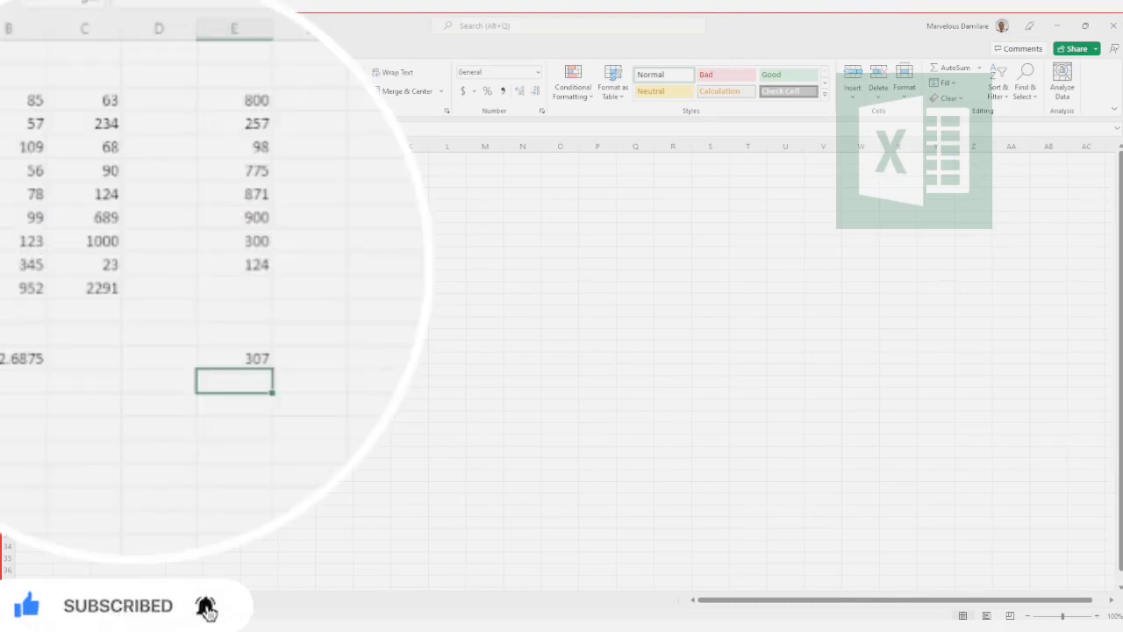
left_click_drag(7, 181, 3, 275)
Step: Count the numeric cells in B3:B10, C3:C10 and E3:E10 with a COUNT formula in cell G12
left_click(273, 286)
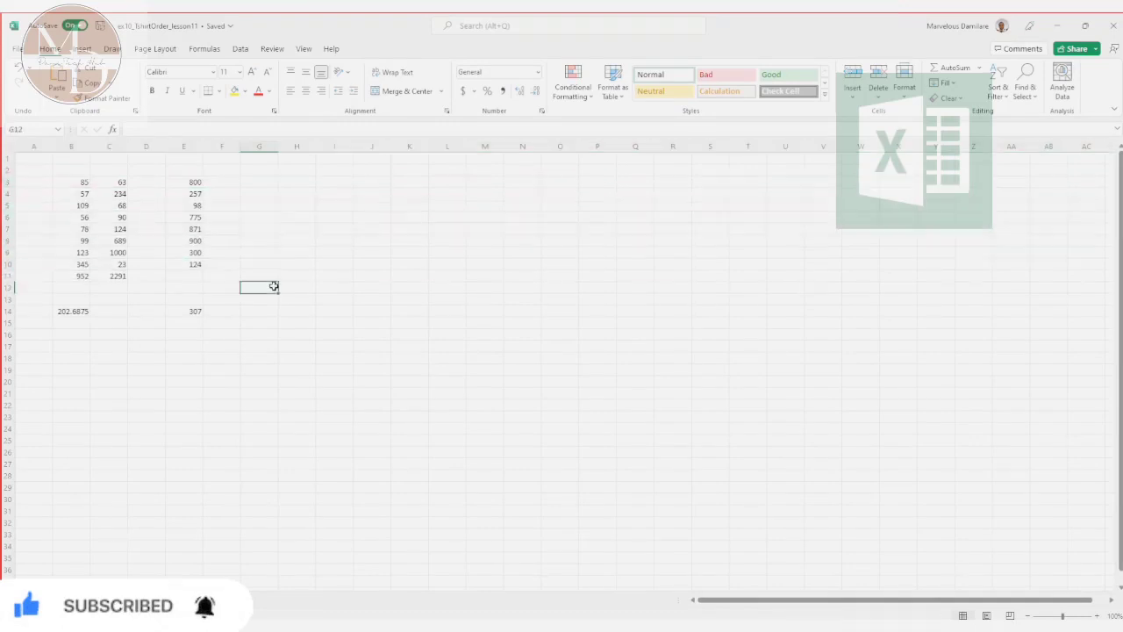
type("=")
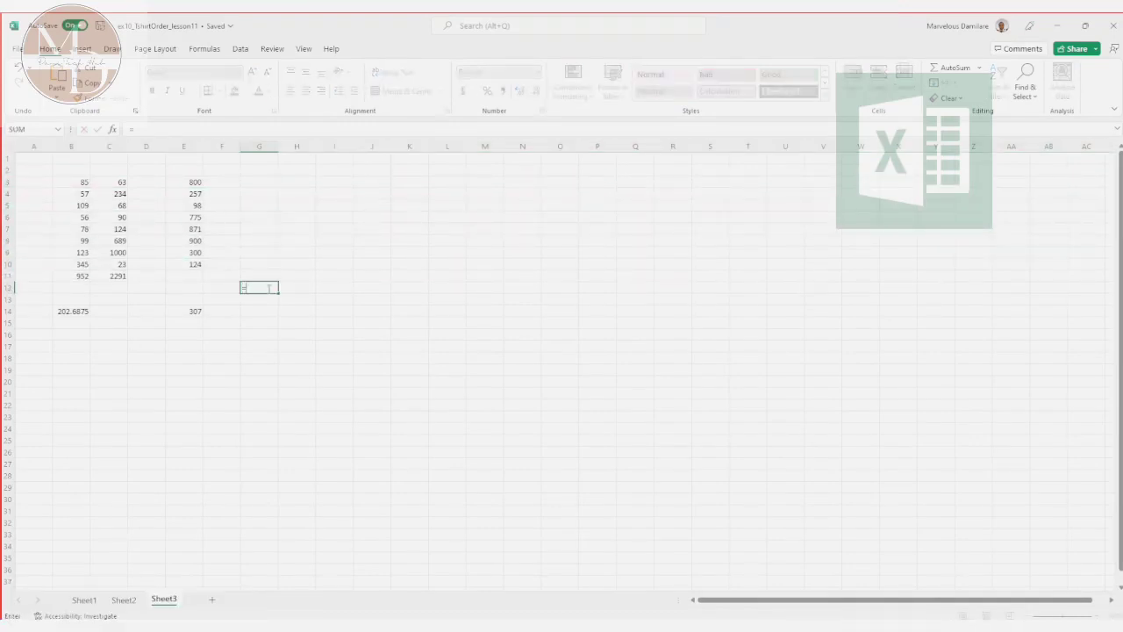
type("coun")
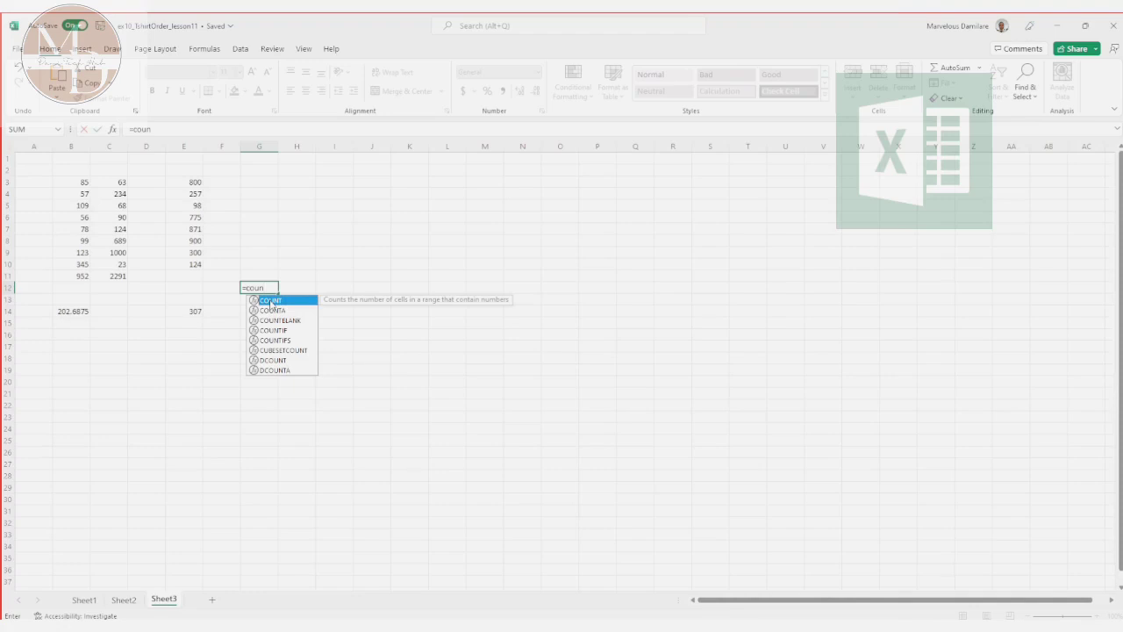
double_click(270, 303)
left_click(265, 299)
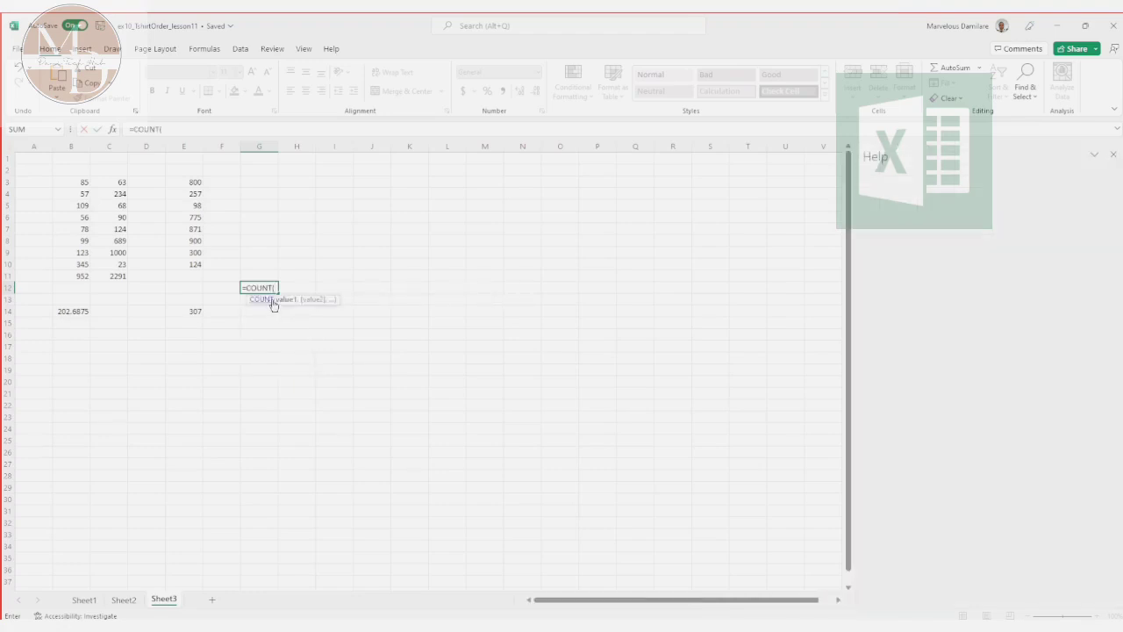
left_click(1113, 155)
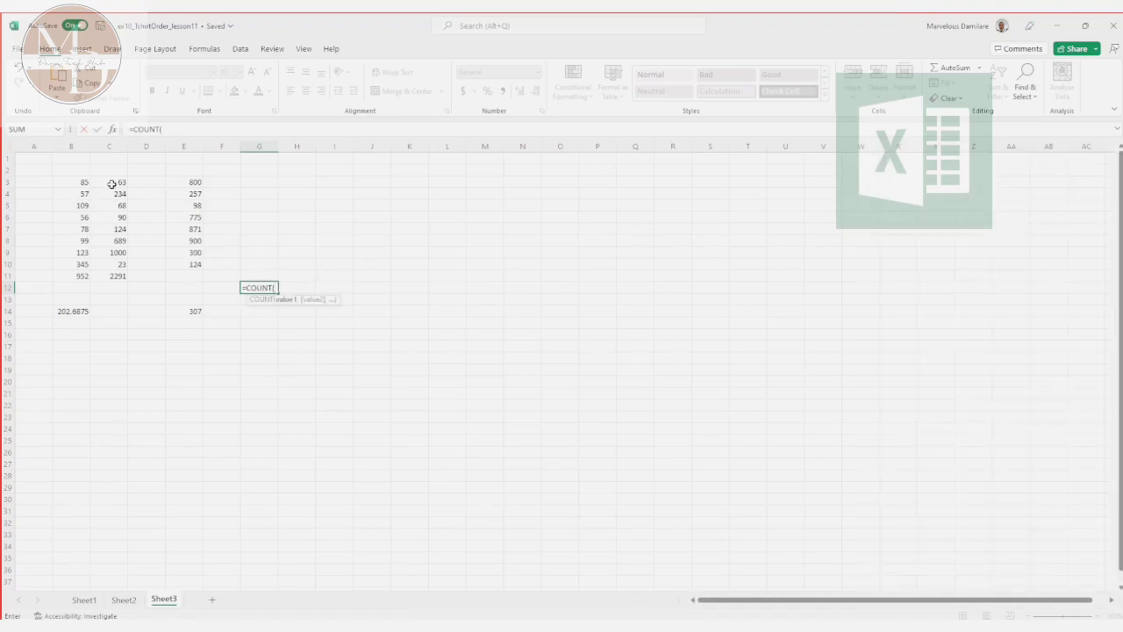
left_click_drag(84, 181, 74, 262)
type(",")
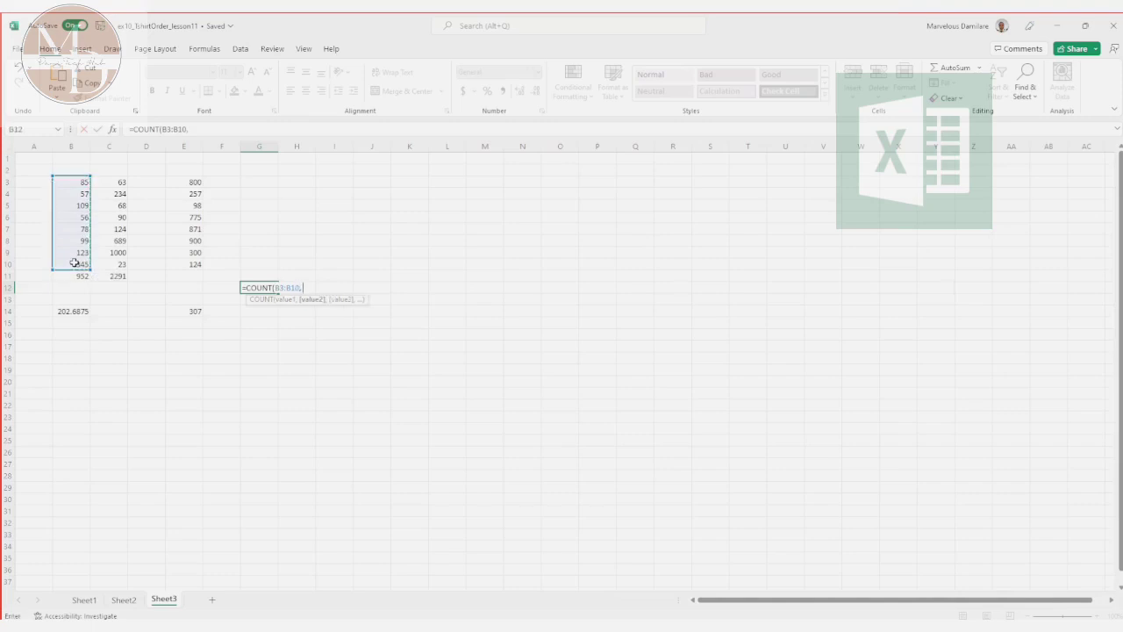
left_click_drag(114, 181, 120, 262)
type(",")
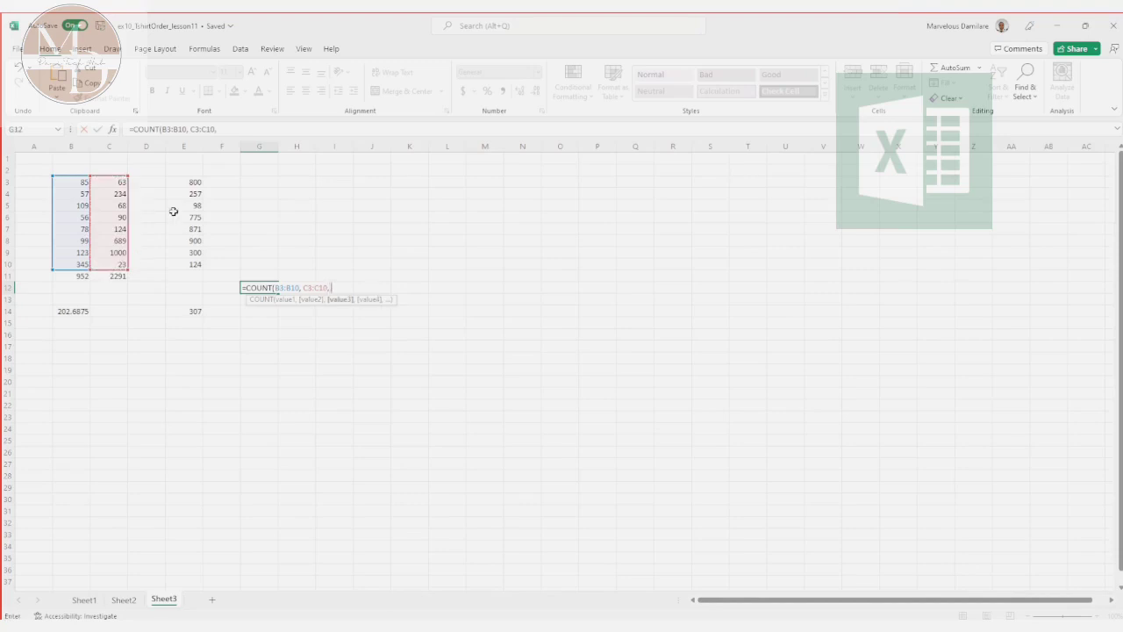
left_click_drag(196, 181, 191, 258)
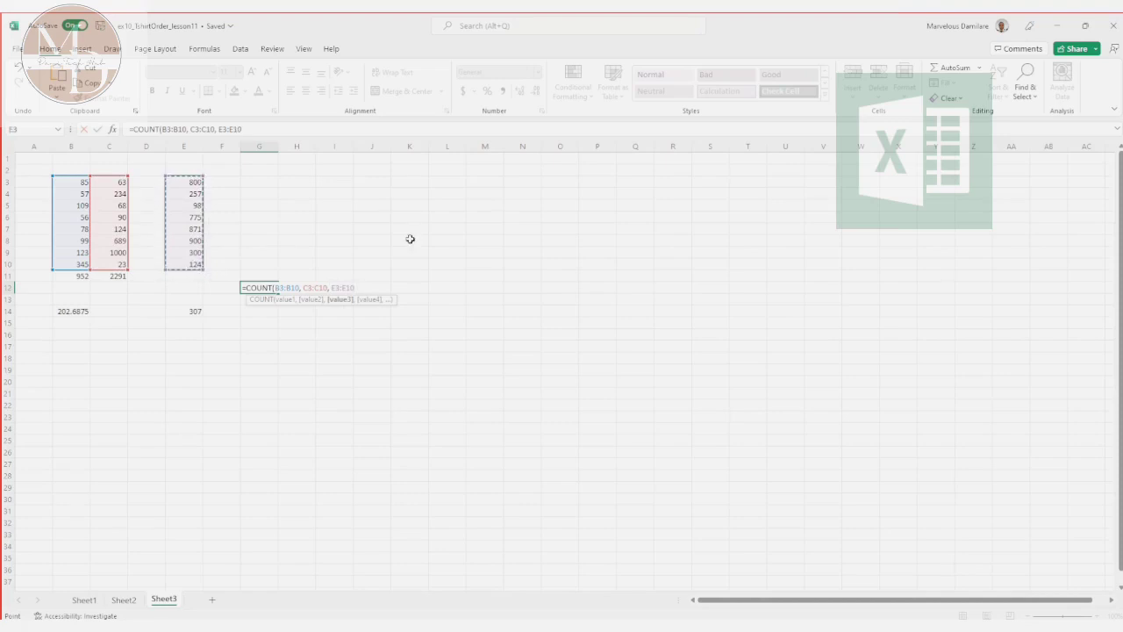
type(")")
key("Return")
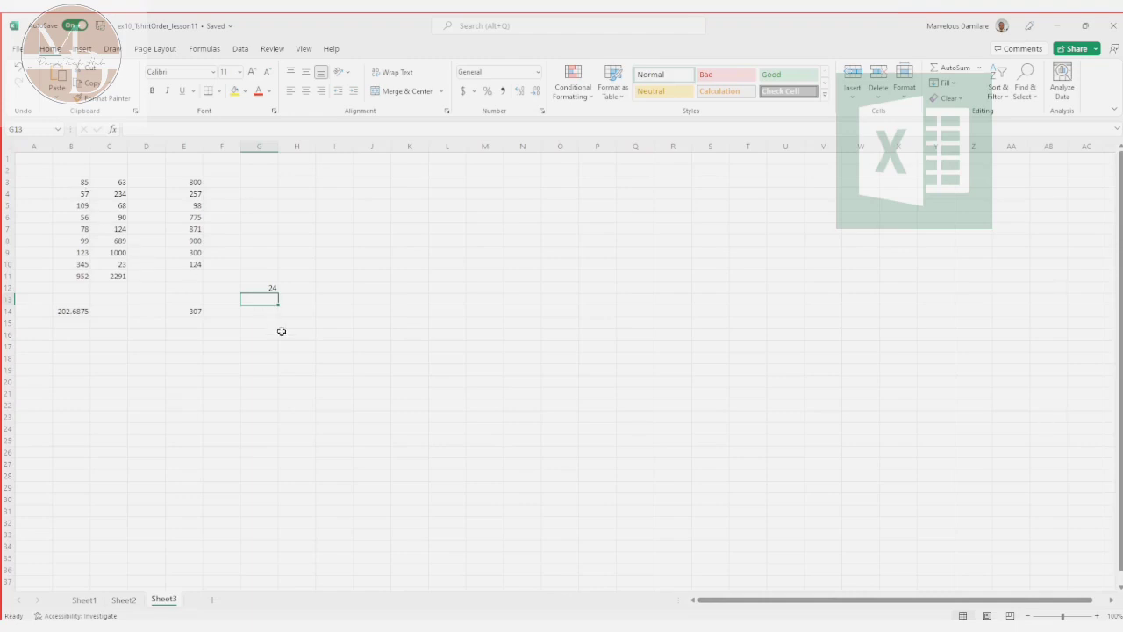
left_click(266, 286)
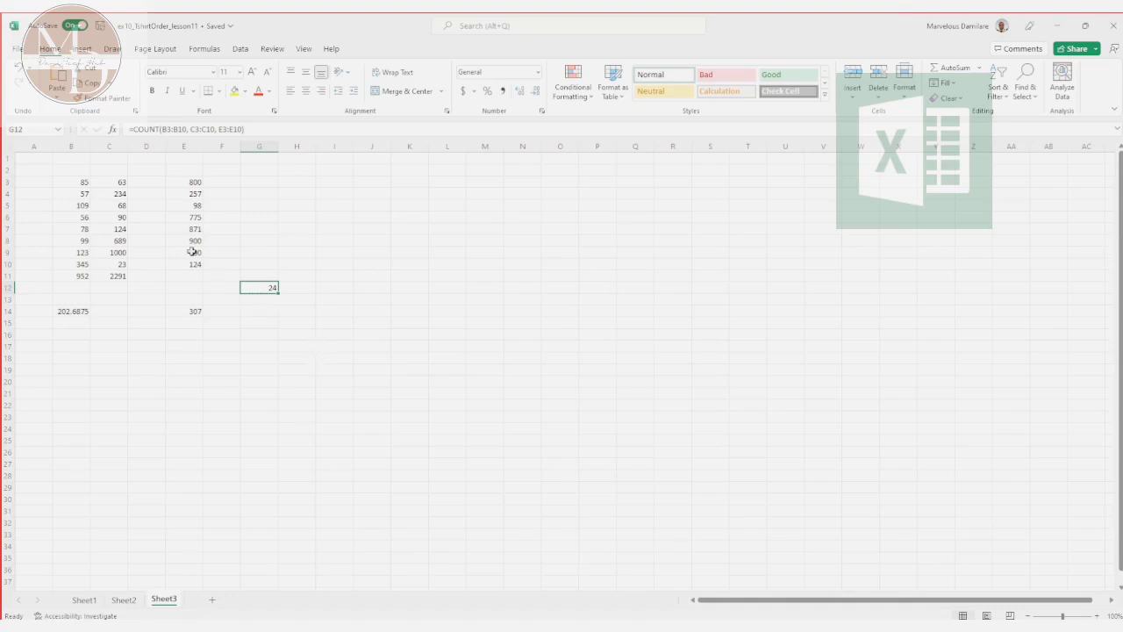
Step: Find the smallest value in B3:B10, C3:C10 and E3:E10 with a MIN formula in cell G13
left_click(260, 302)
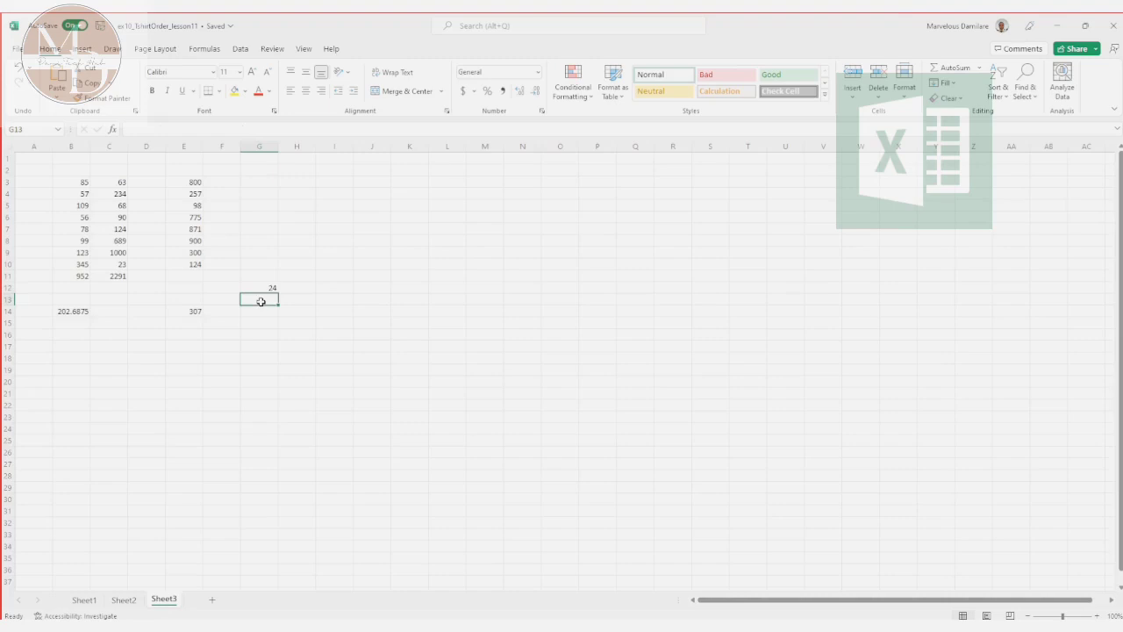
type("=")
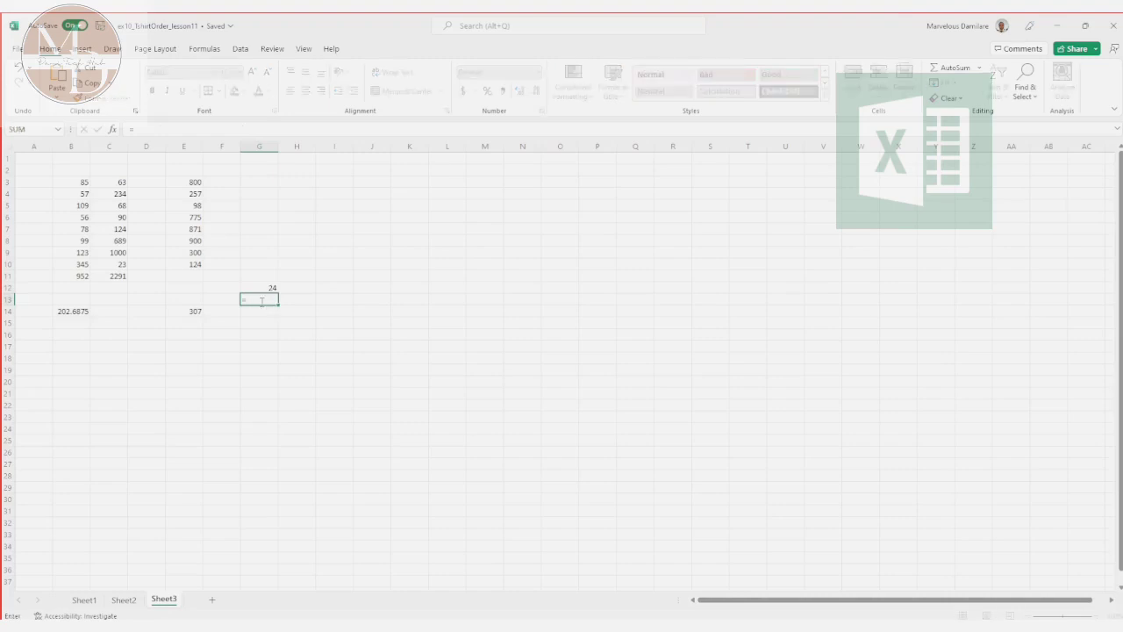
type("min")
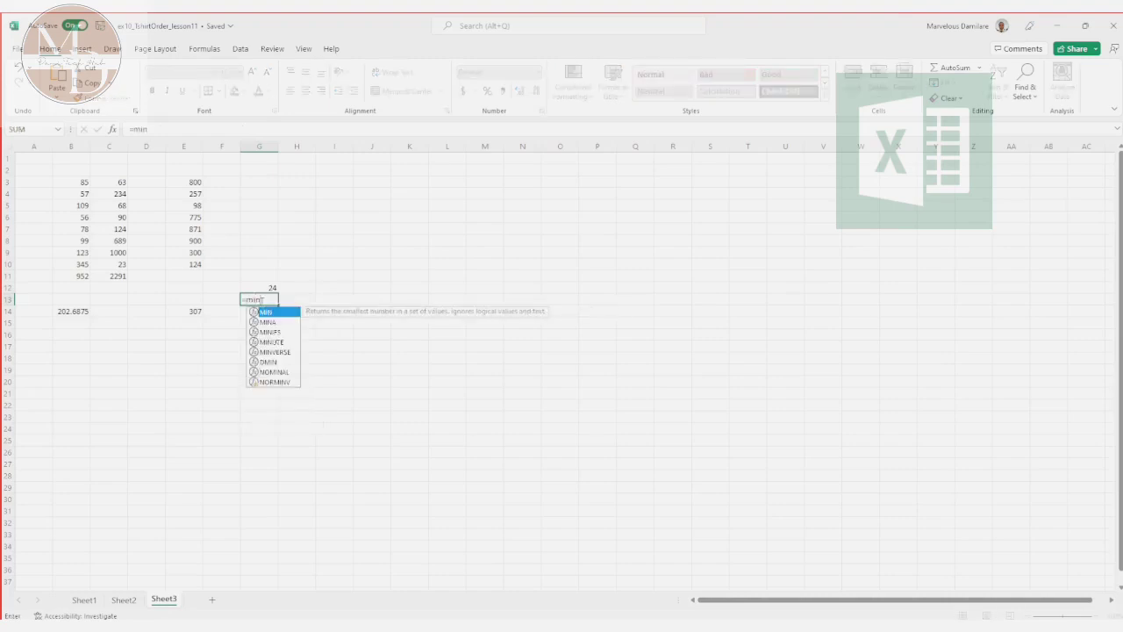
type("(")
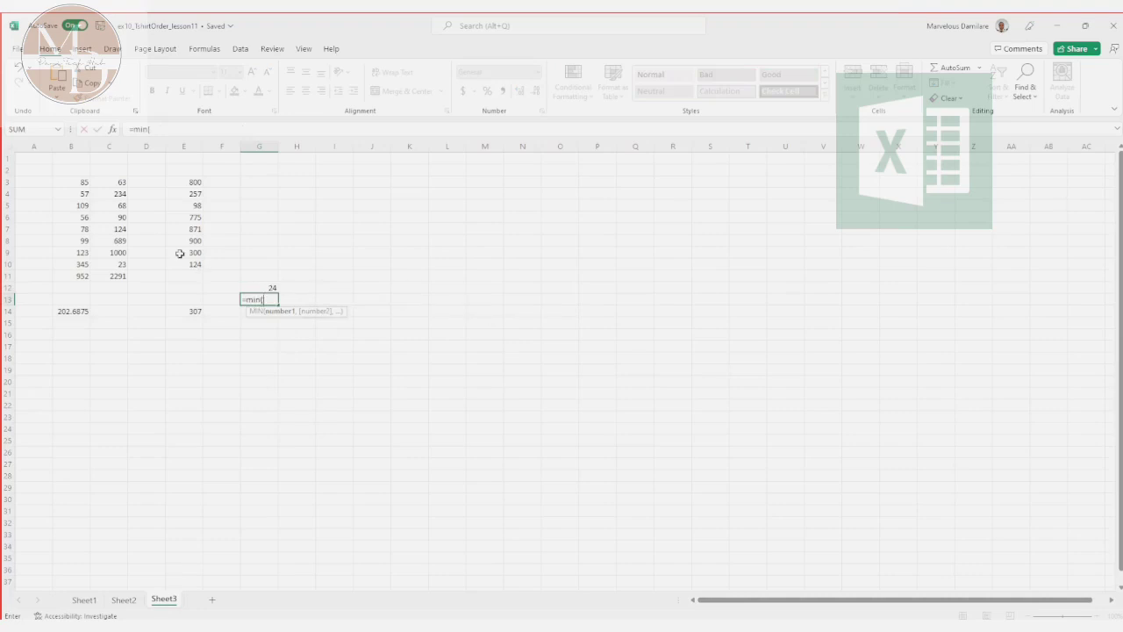
left_click_drag(76, 181, 78, 268)
type(",")
left_click(117, 179)
left_click_drag(117, 179, 112, 263)
type(",")
left_click(193, 181)
left_click_drag(193, 182, 190, 267)
type(")")
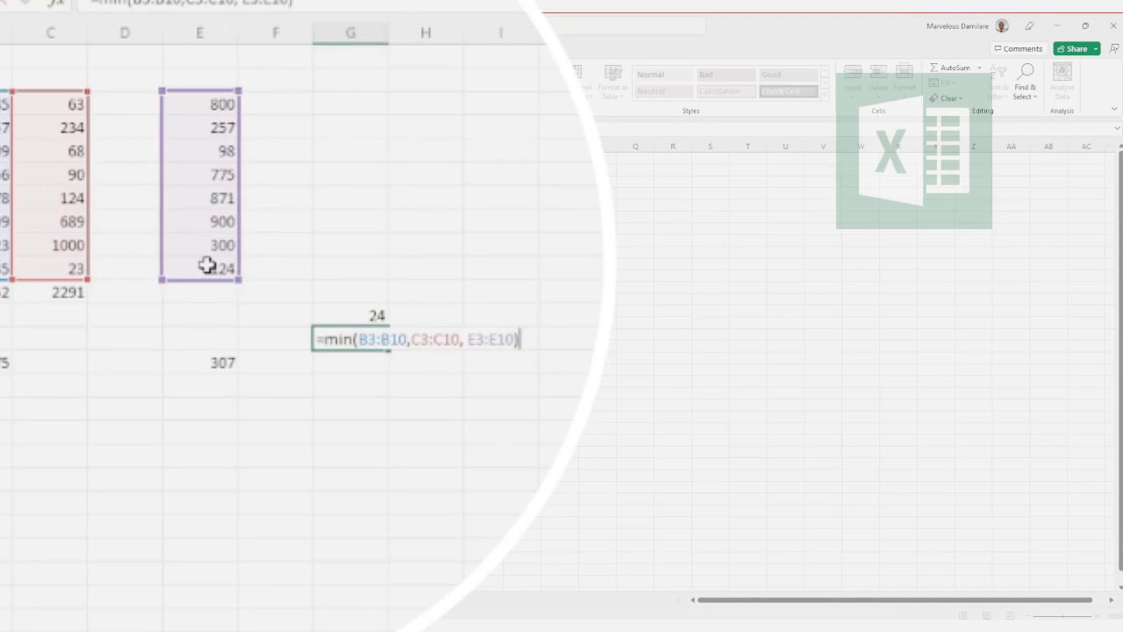
key("Return")
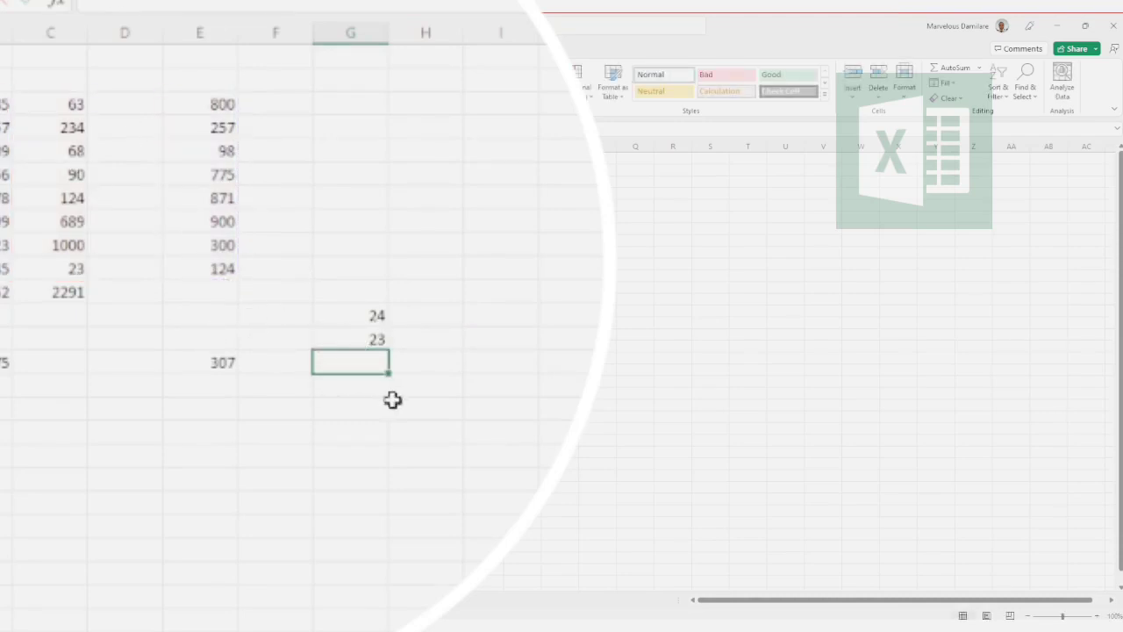
Step: Find the largest value in B3:B10, C3:C10 and E3:E10 with a MAX formula in cell G14
type("=")
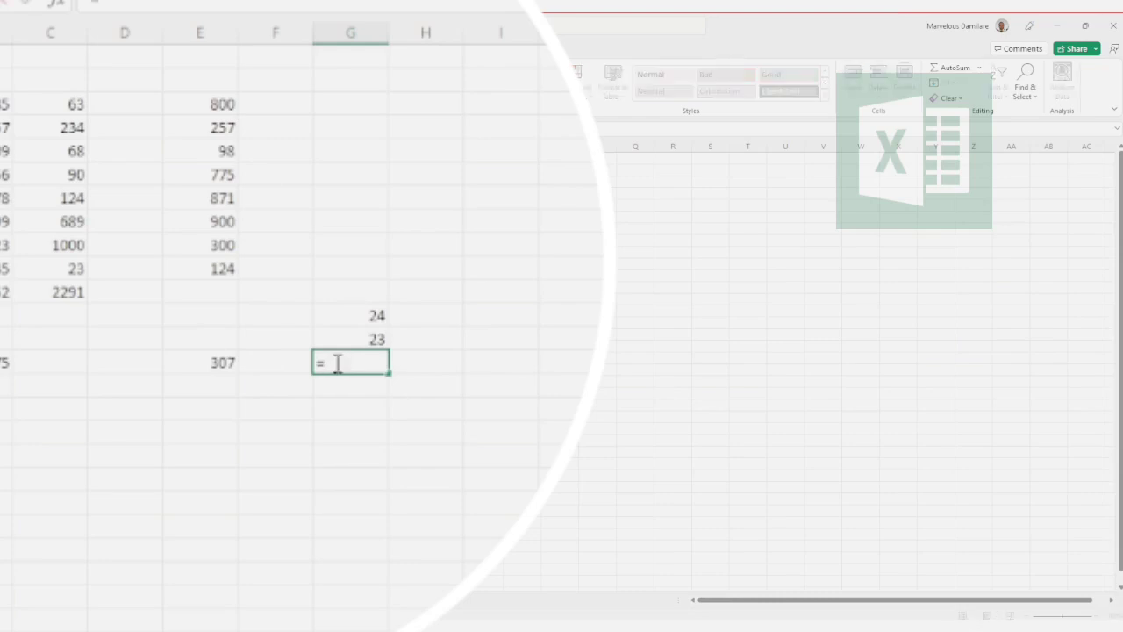
type("max(")
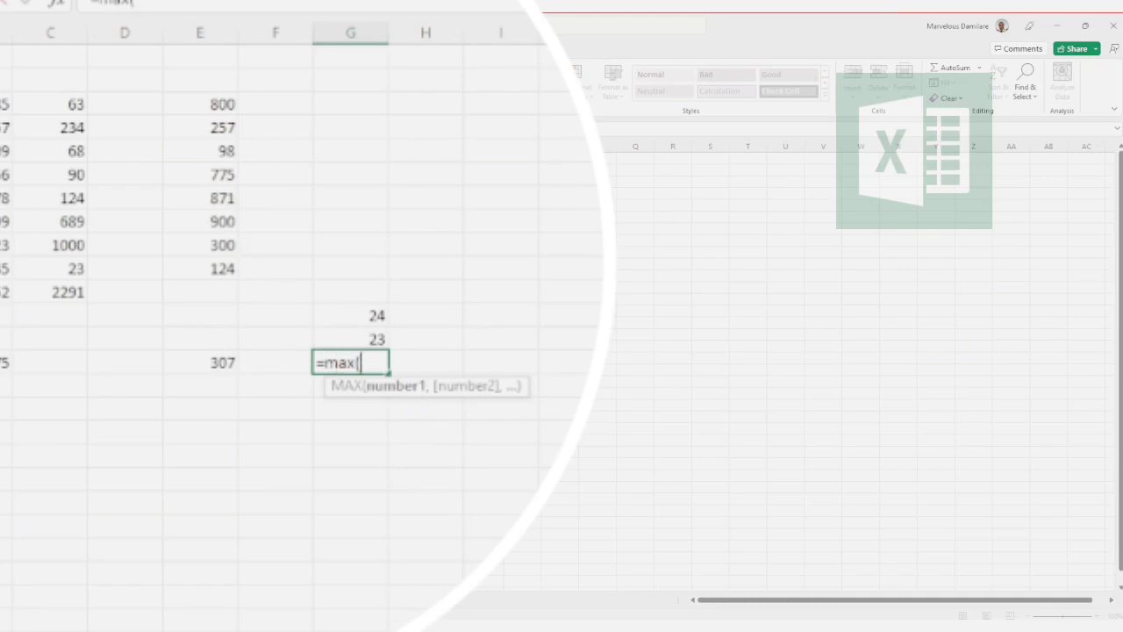
left_click(7, 103)
left_click_drag(7, 104, 7, 268)
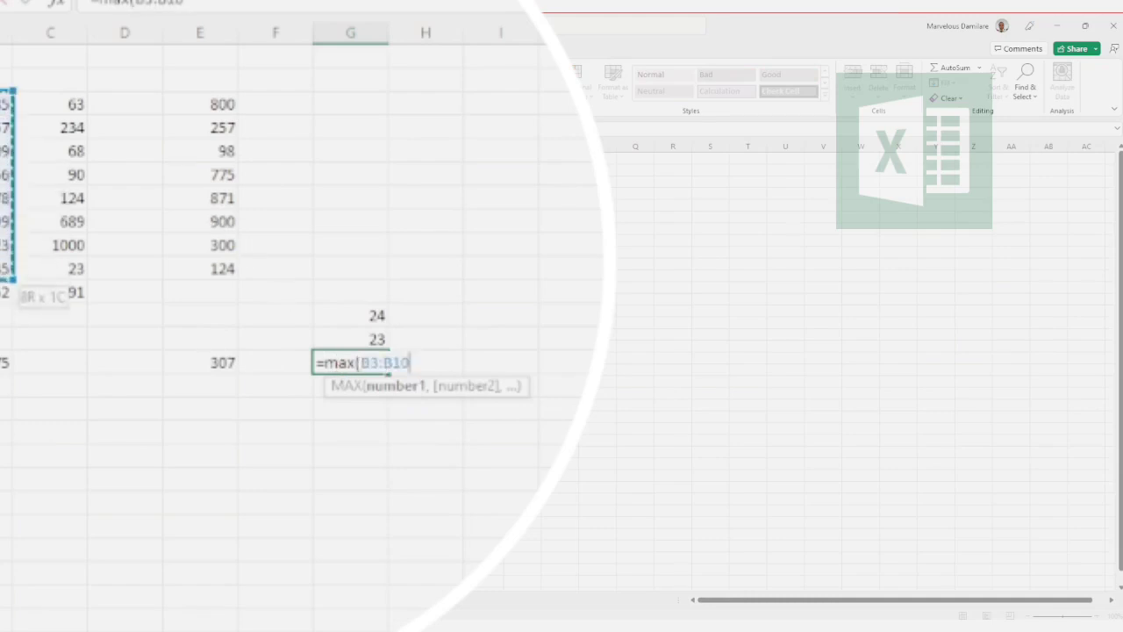
type(",,")
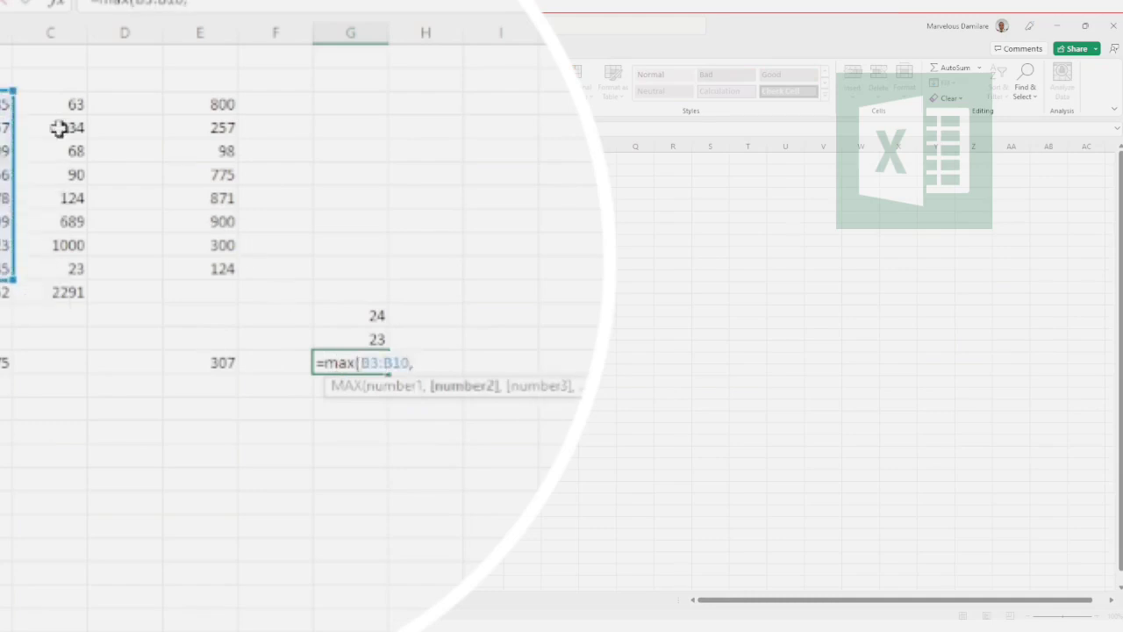
left_click_drag(71, 103, 72, 265)
type(",")
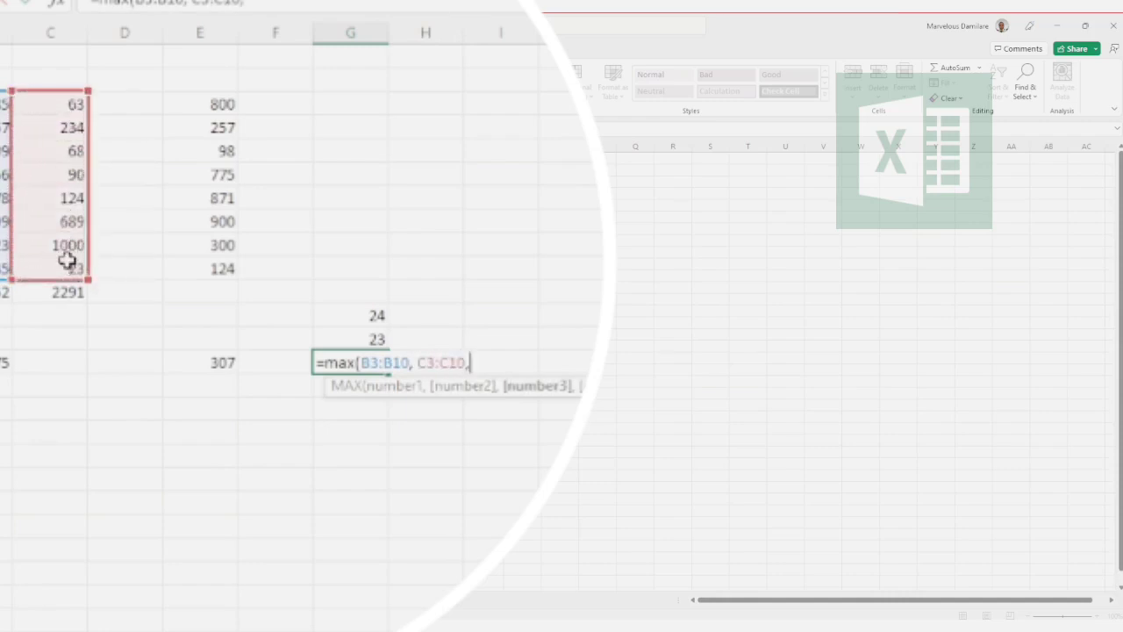
left_click_drag(195, 106, 203, 258)
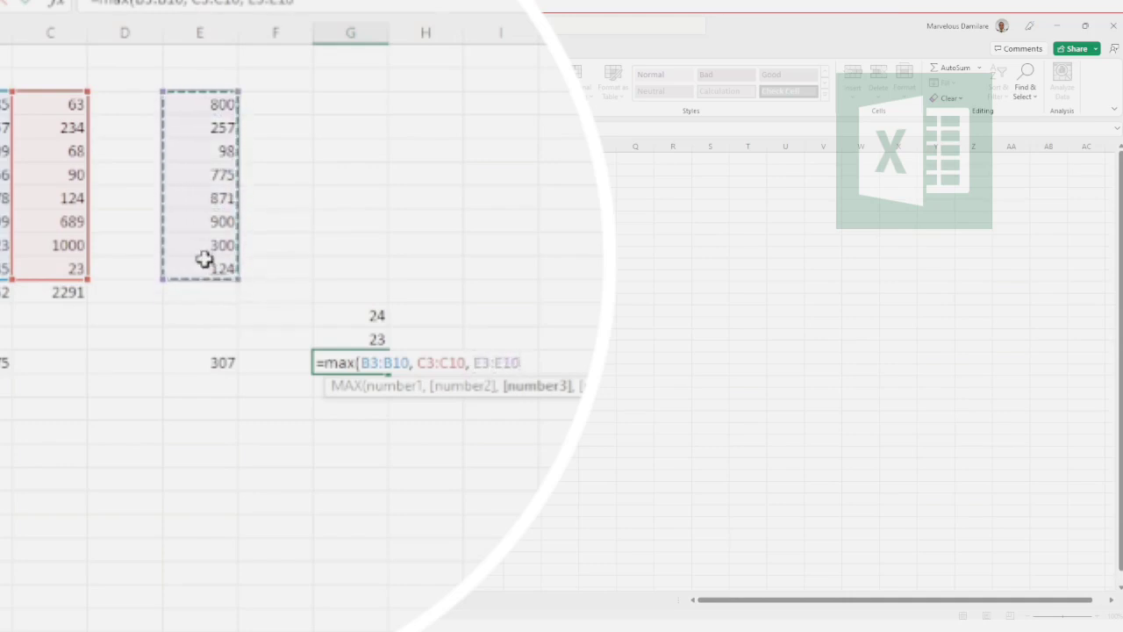
type(")")
key("Return")
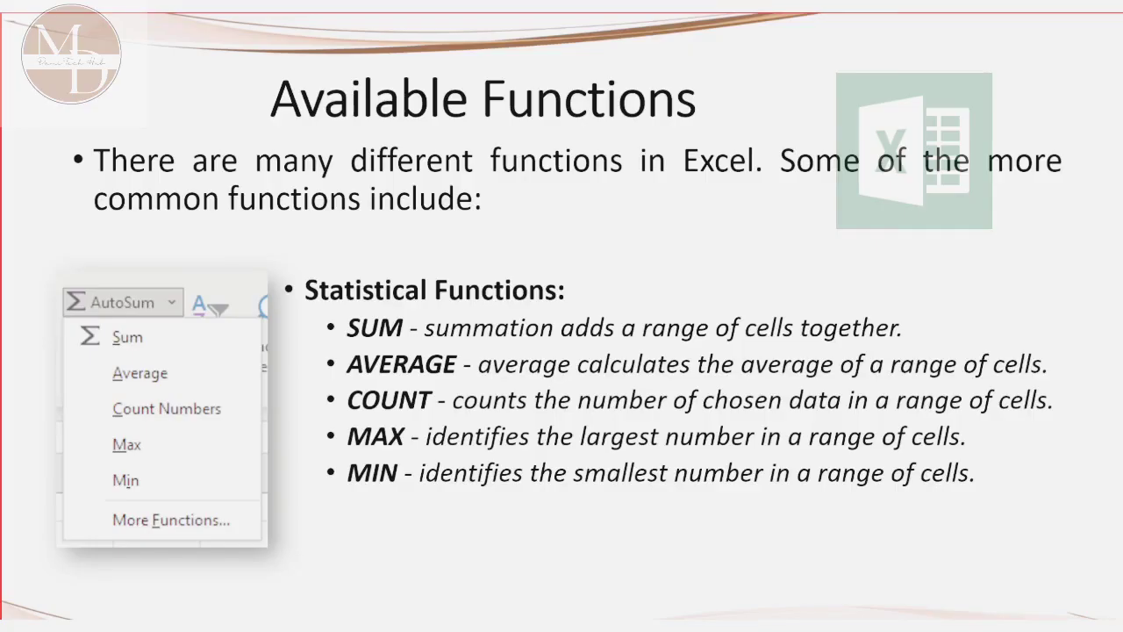
Step: Go through the presentation slides on the available statistical and financial functions
key("Right")
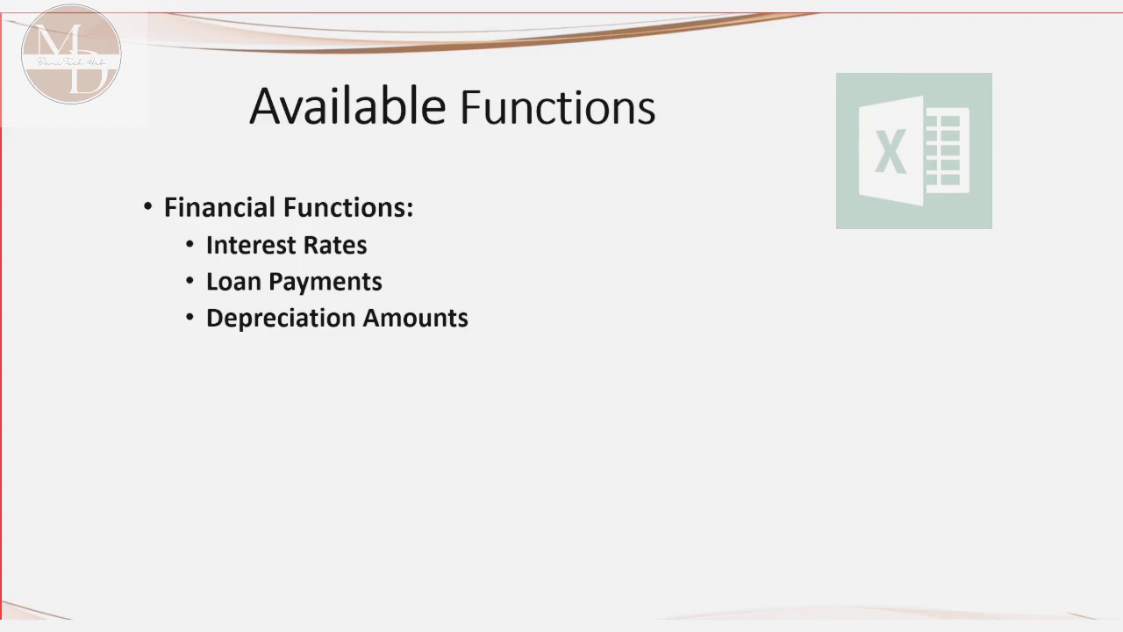
key("Right")
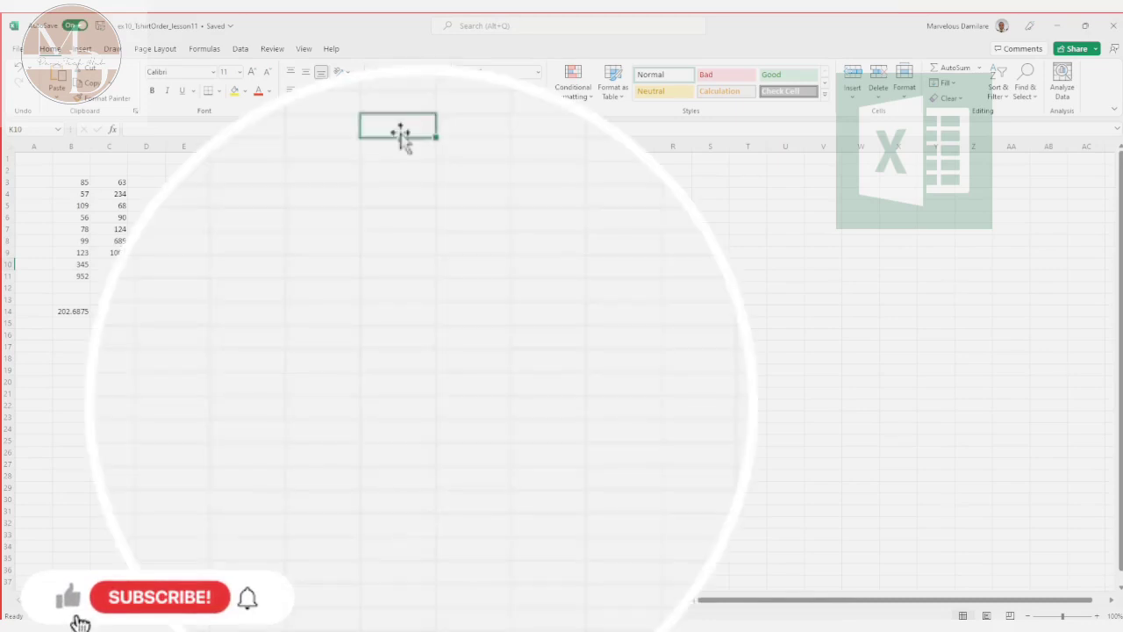
type("=")
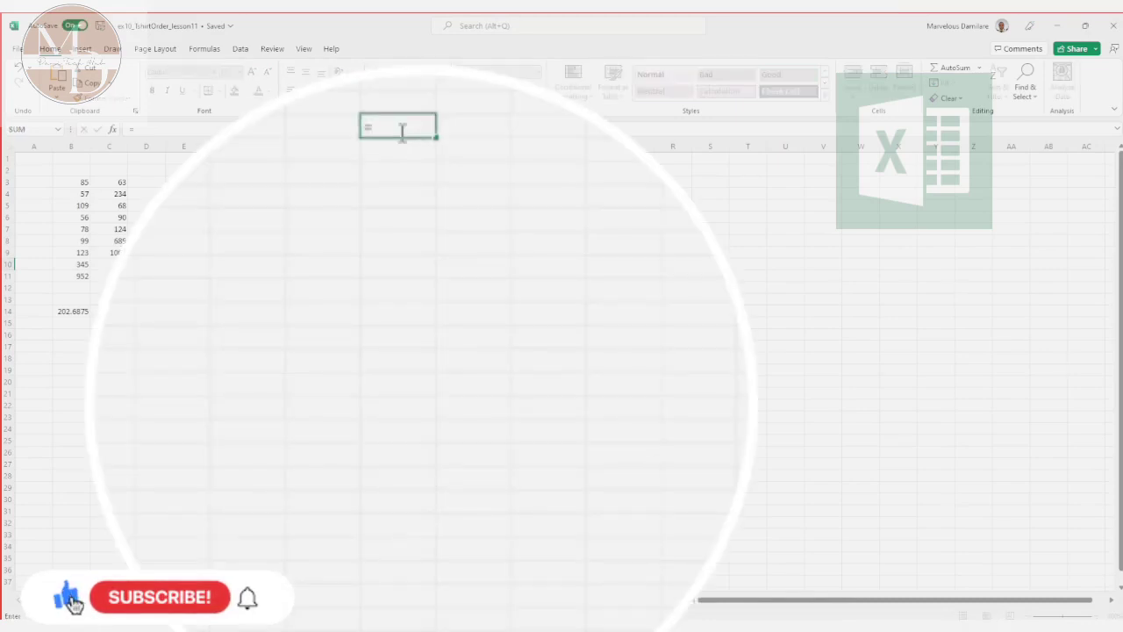
type("tod")
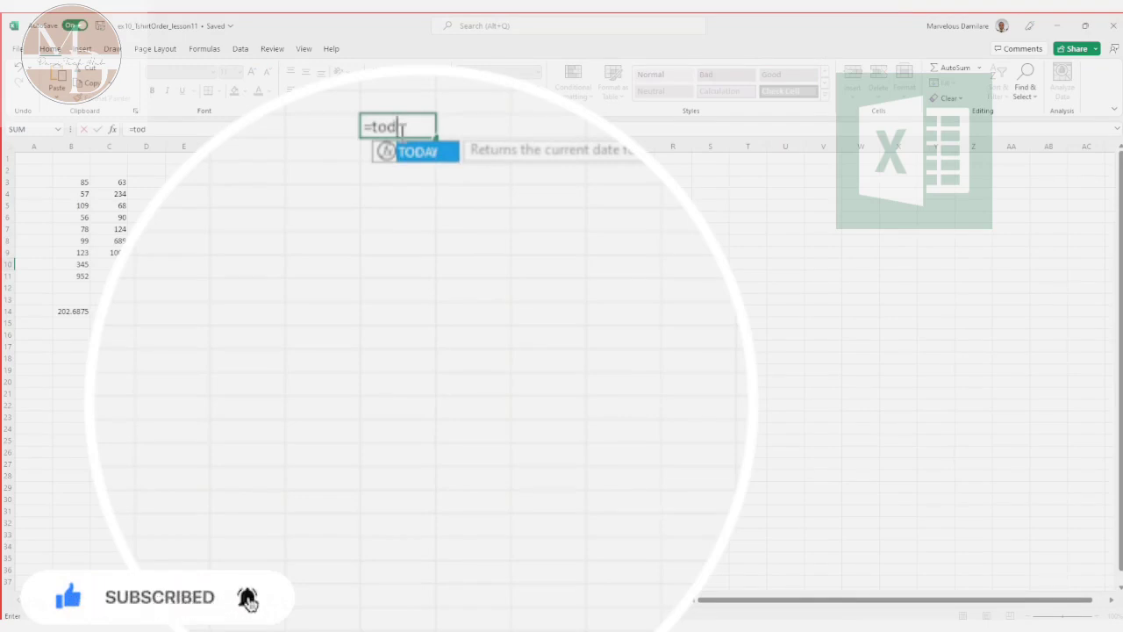
key("Return")
Step: Insert the current date in cell K10 with the formula =TODAY()
left_click(399, 125)
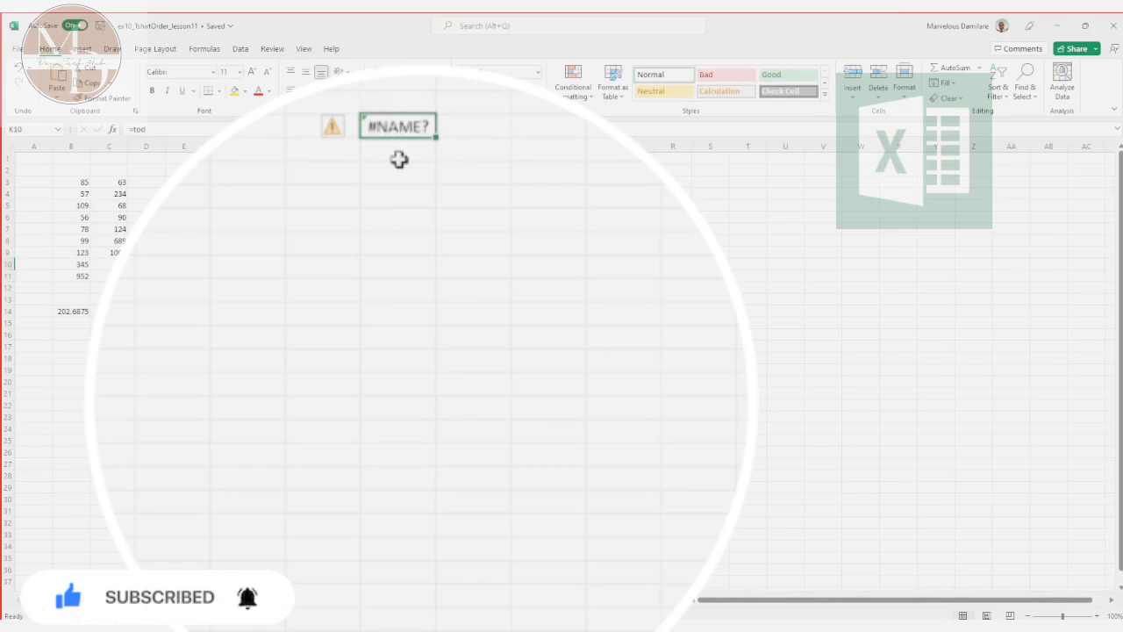
type("=to")
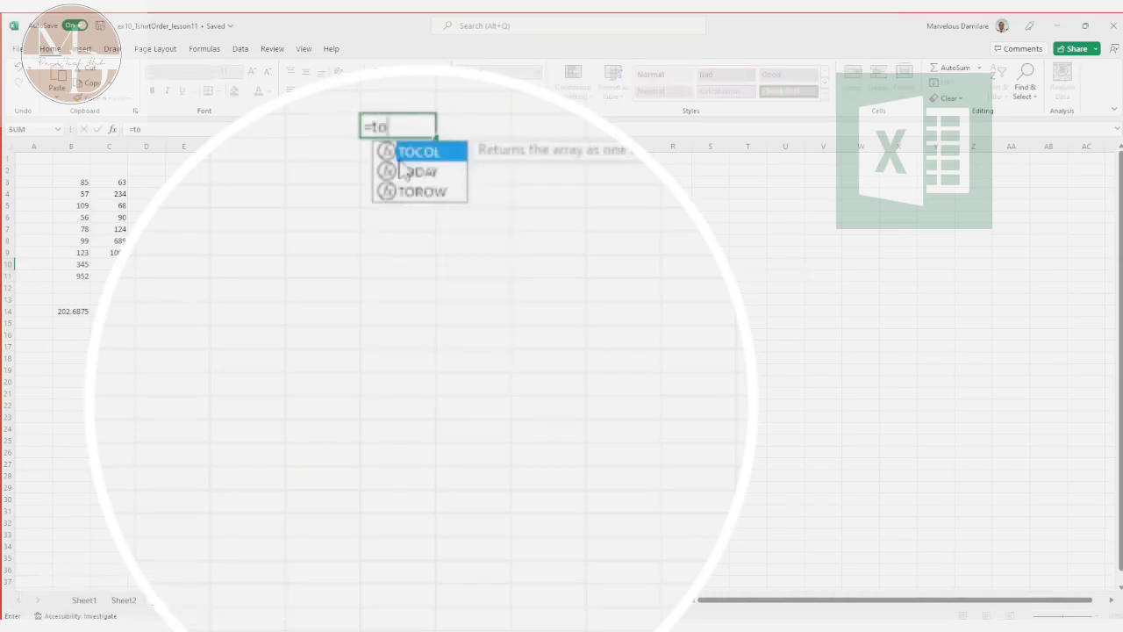
type("day(")
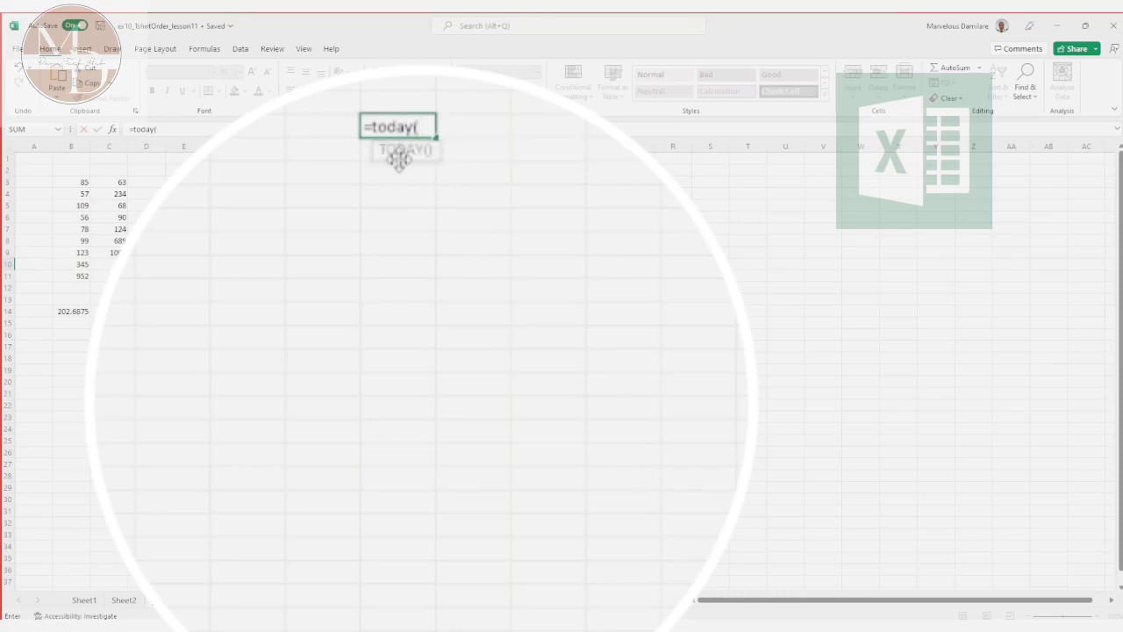
type(")")
key("Return")
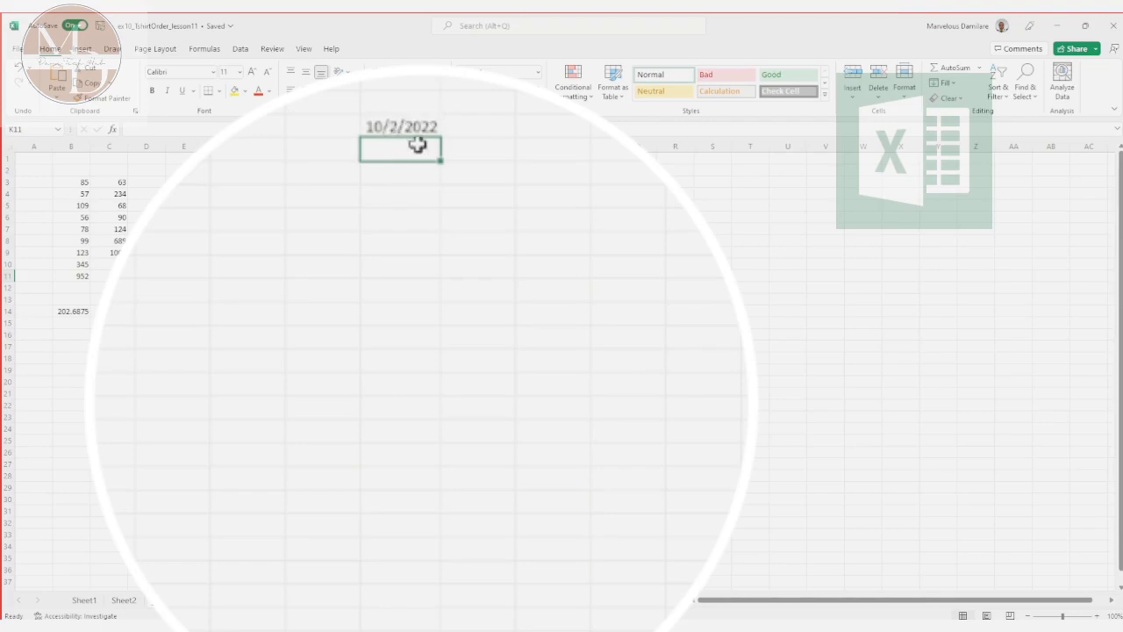
Step: Format the date in cell K10 with the long date type *Wednesday, March 14, 2012
left_click(410, 123)
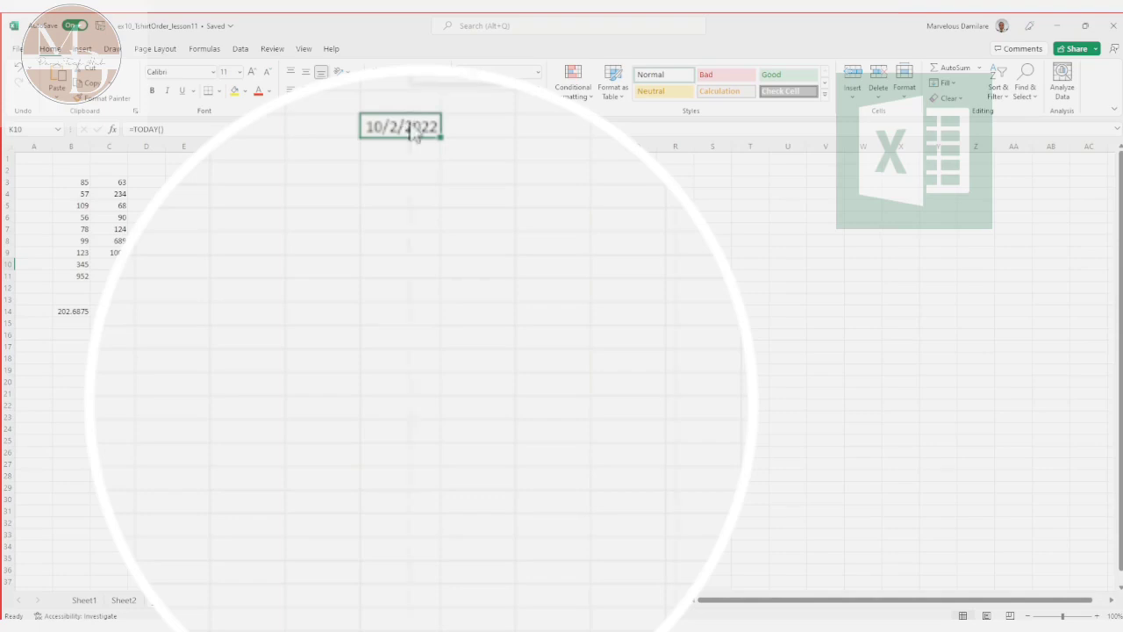
right_click(410, 123)
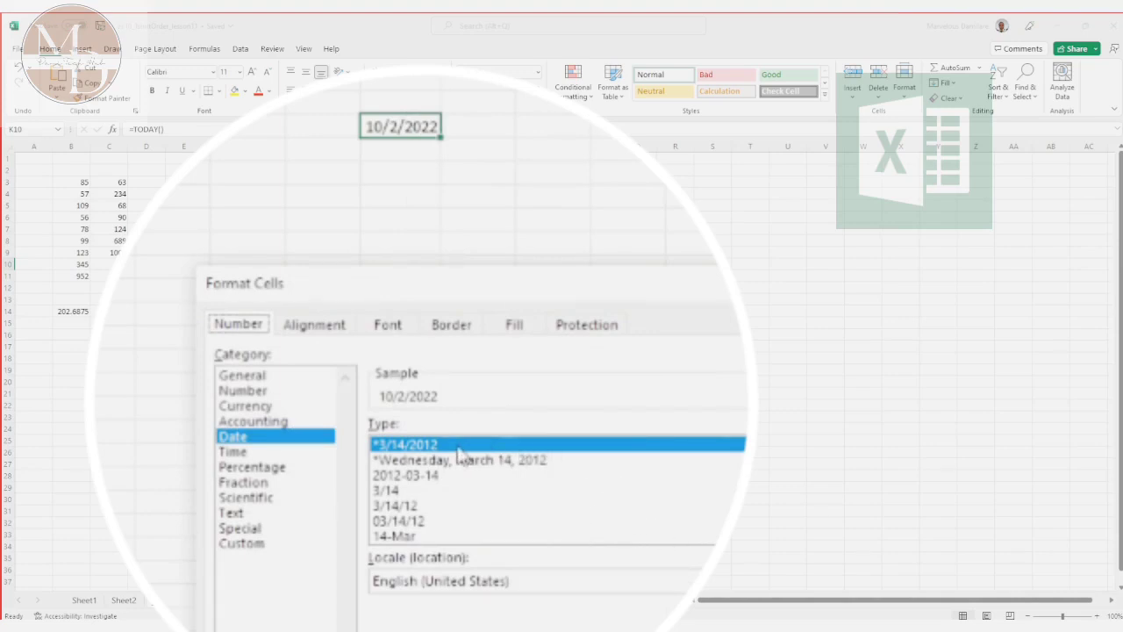
left_click(432, 461)
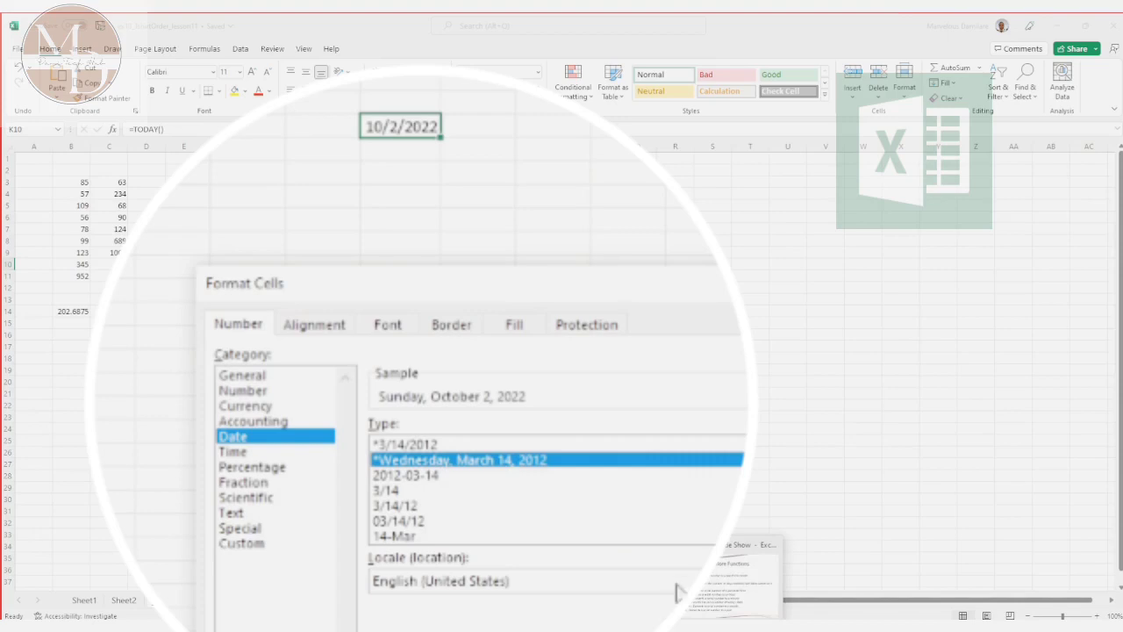
left_click(542, 608)
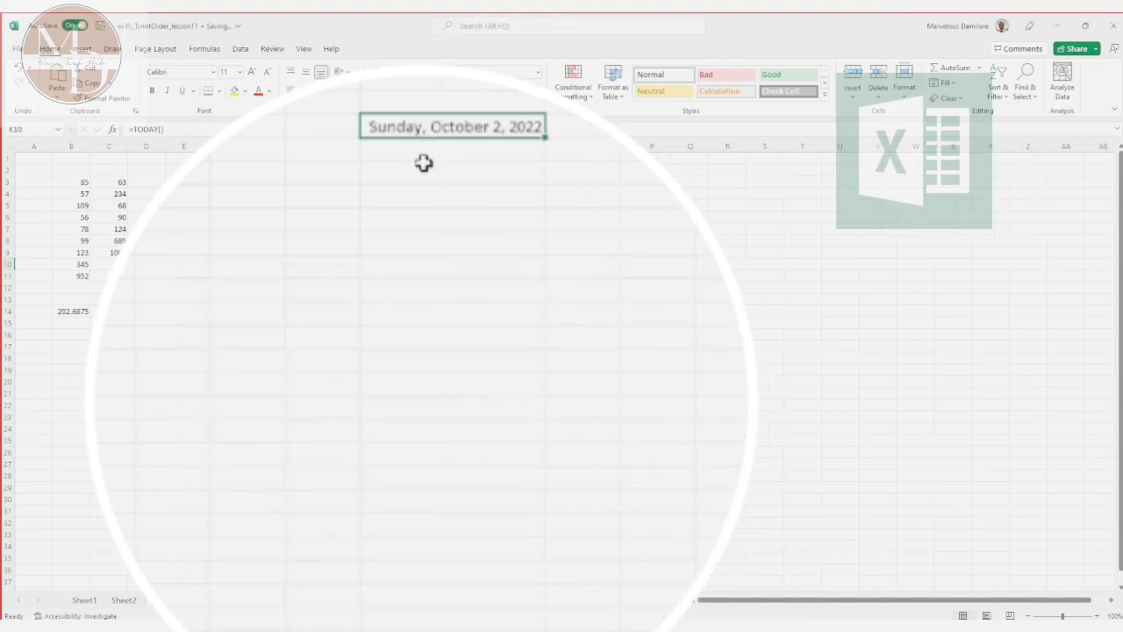
Step: Change the number format of cell K10 to the date and time type 3/14/12 1:30 PM
right_click(505, 127)
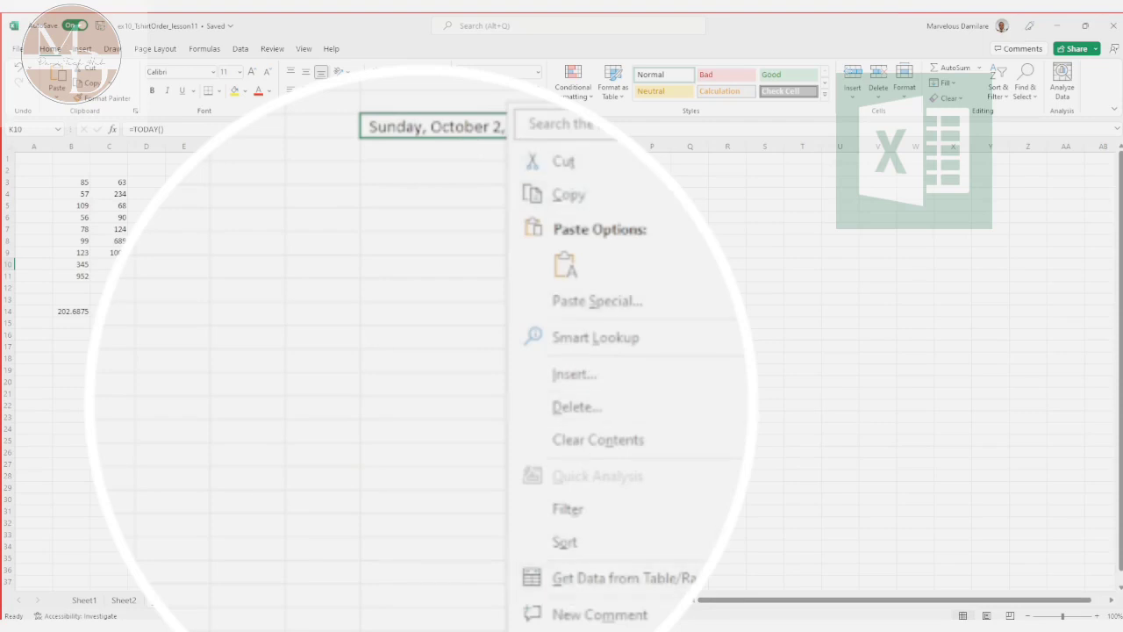
left_click(605, 630)
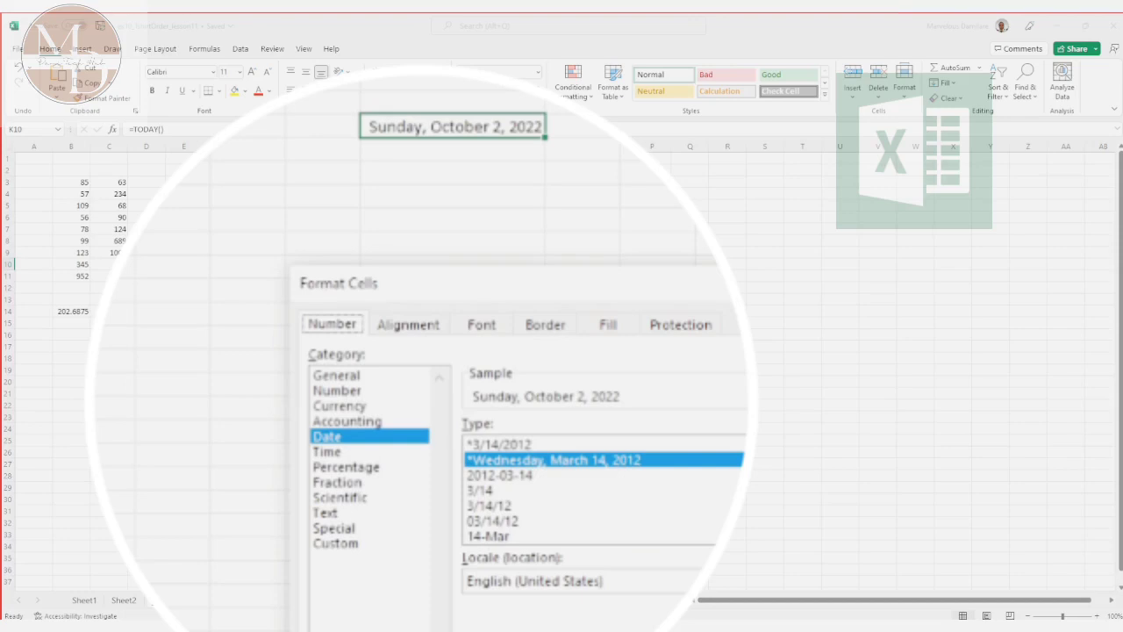
scroll(604, 489, "down", 3)
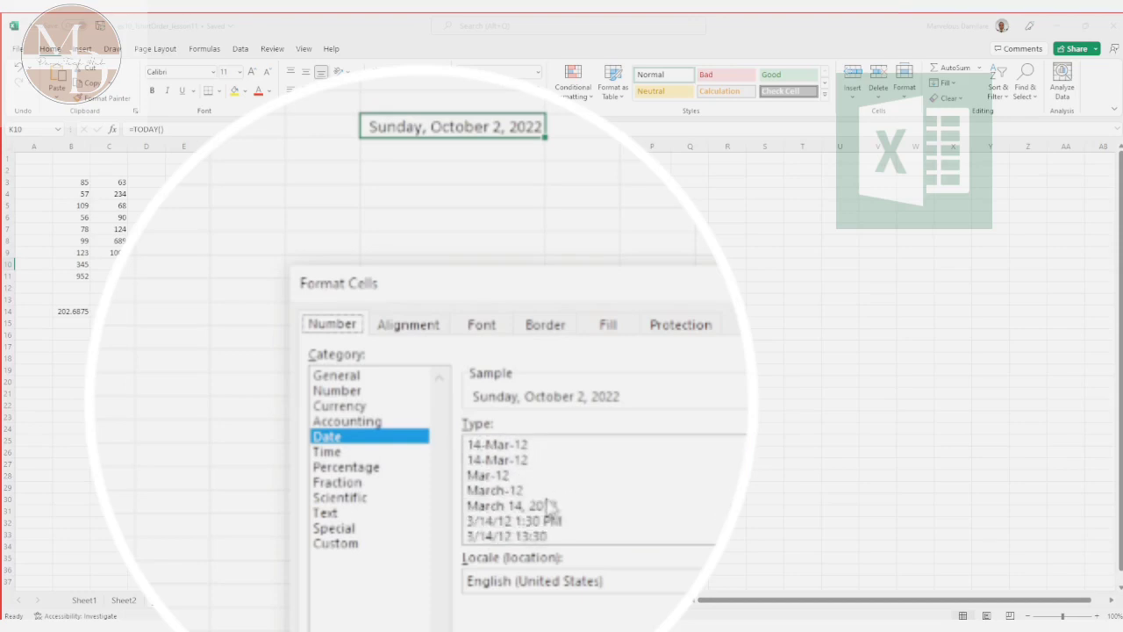
scroll(588, 490, "down", 2)
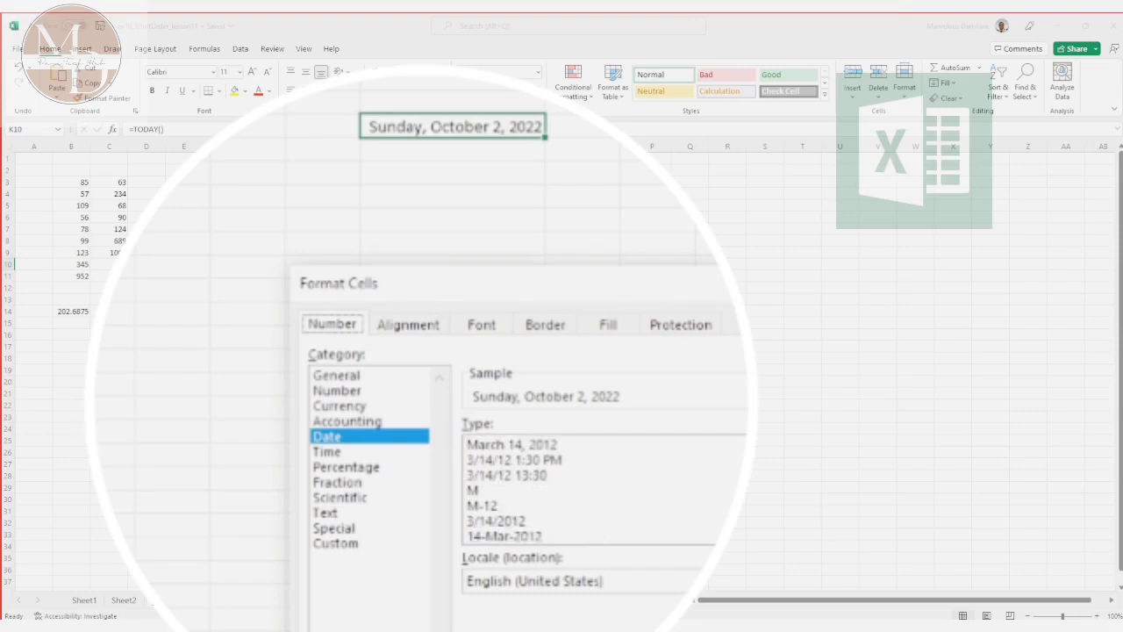
scroll(588, 489, "up", 1)
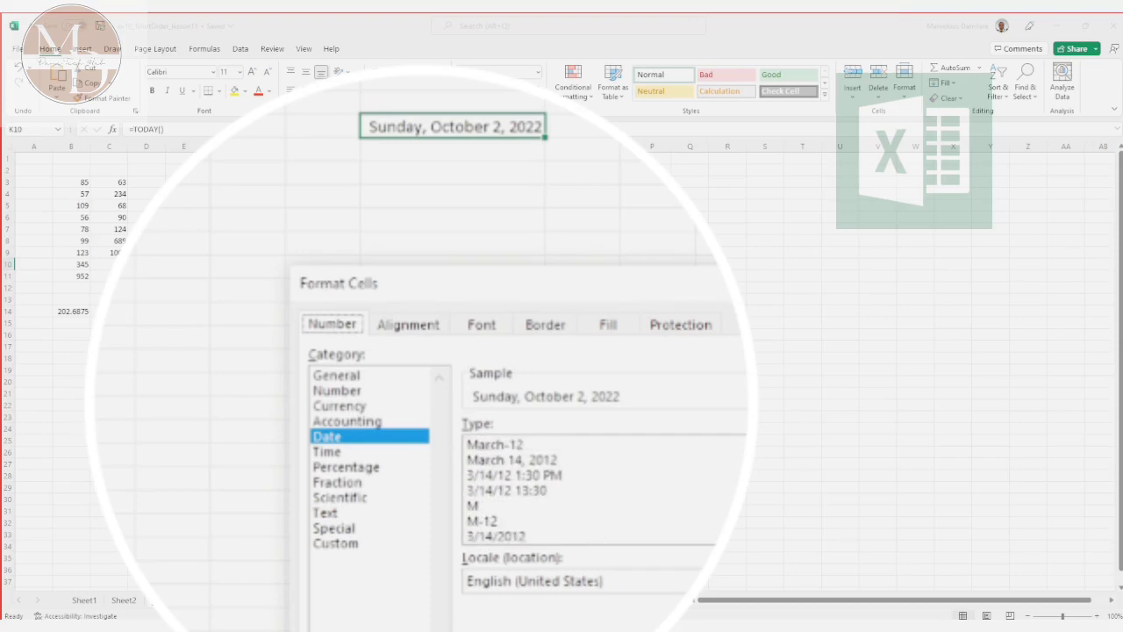
left_click(547, 475)
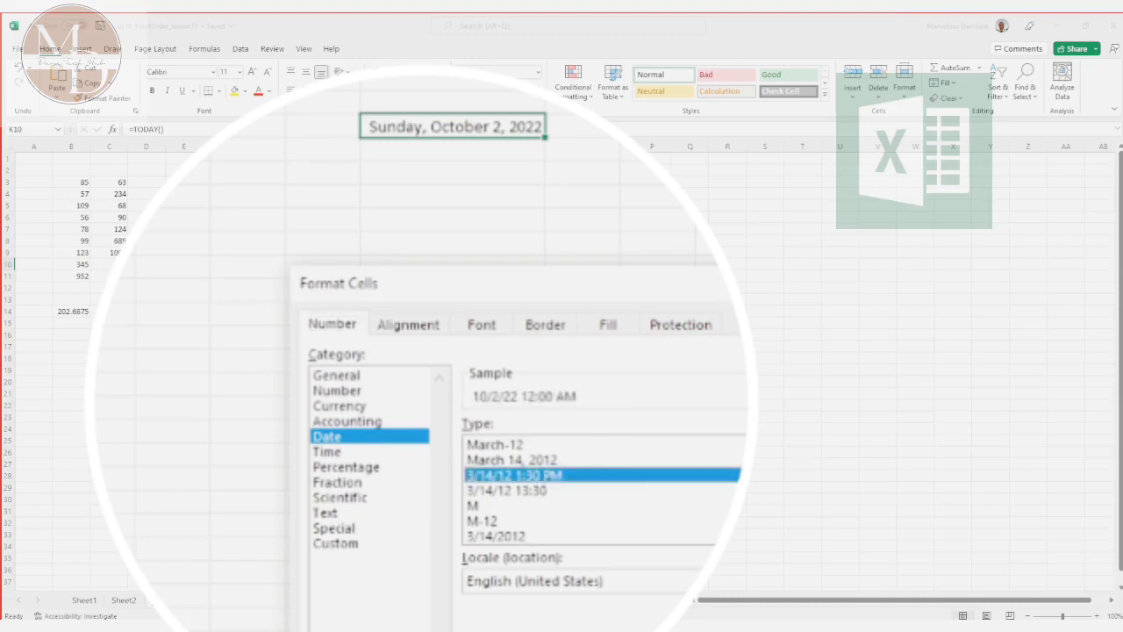
left_click(596, 609)
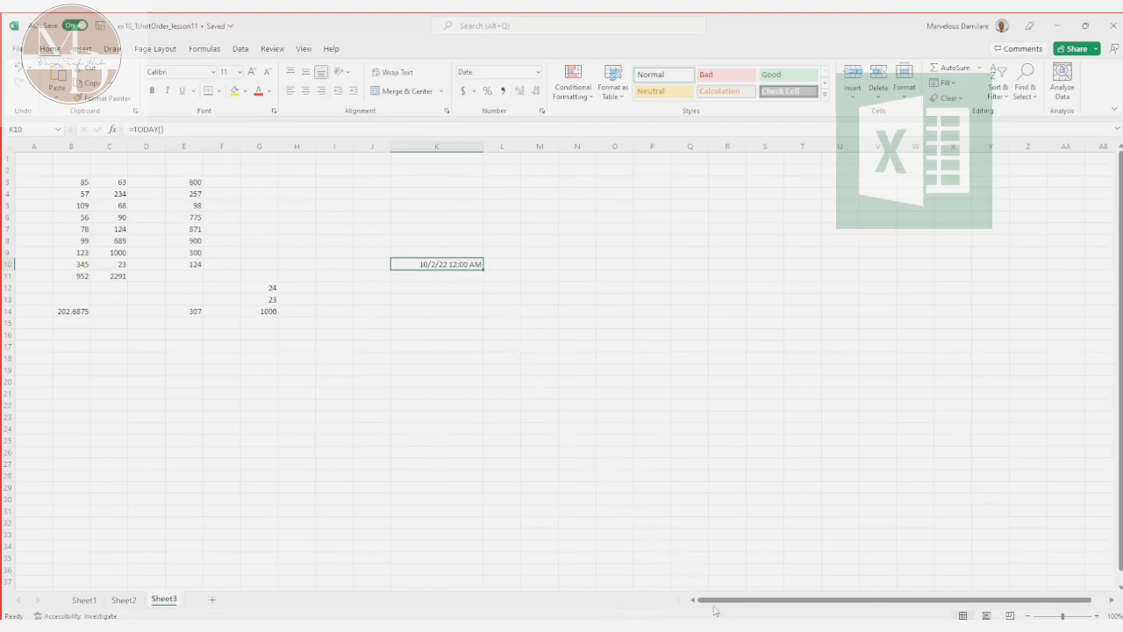
Step: Review the date format options of cell K10 in Format Cells, keeping the selected type
right_click(457, 264)
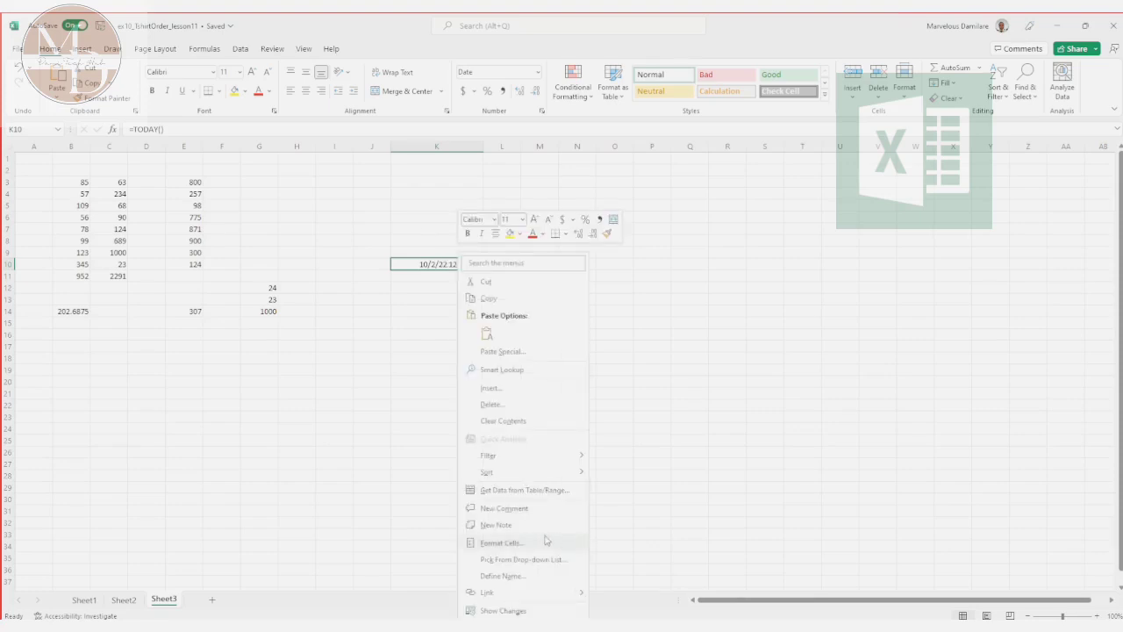
left_click(502, 542)
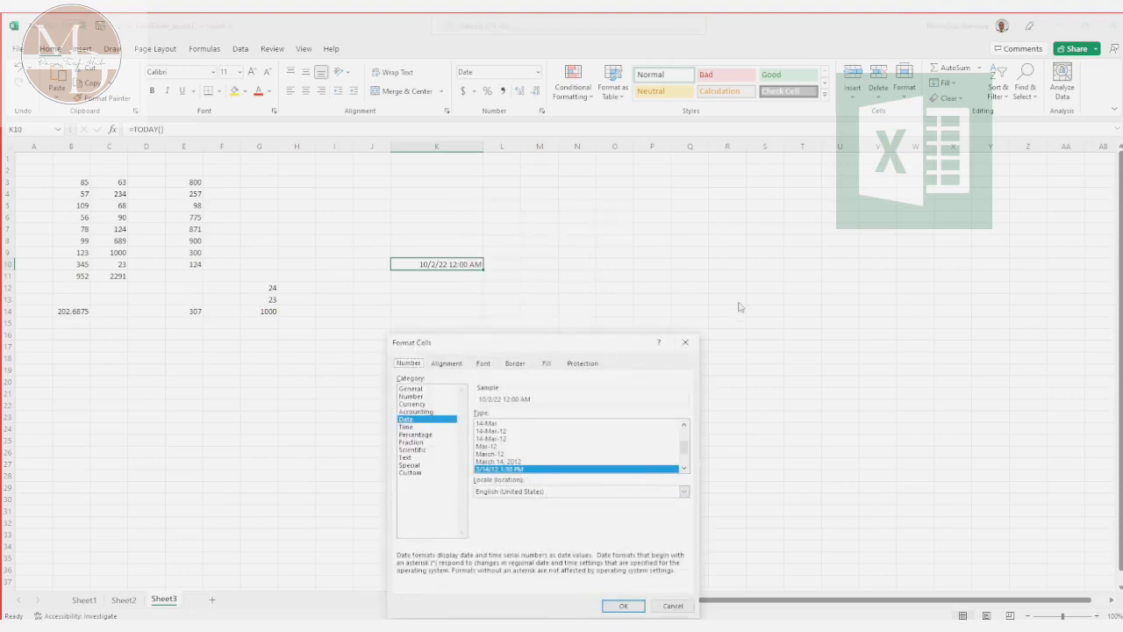
key("Return")
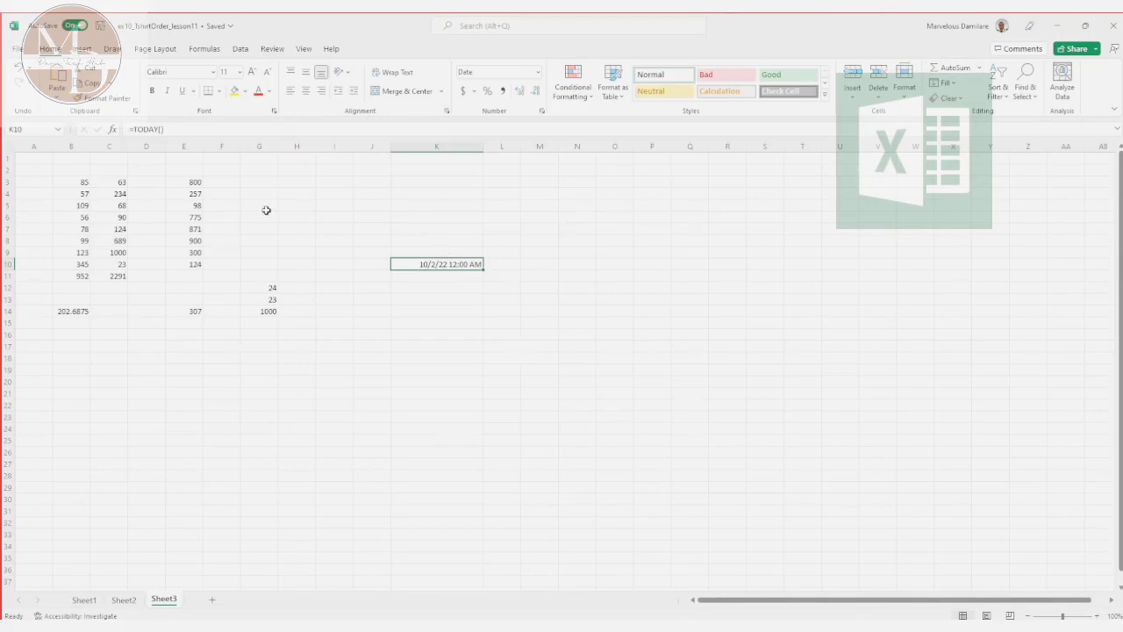
Step: Total the numbers in E3:E10 with AutoSum and deselect the range
left_click_drag(187, 180, 188, 263)
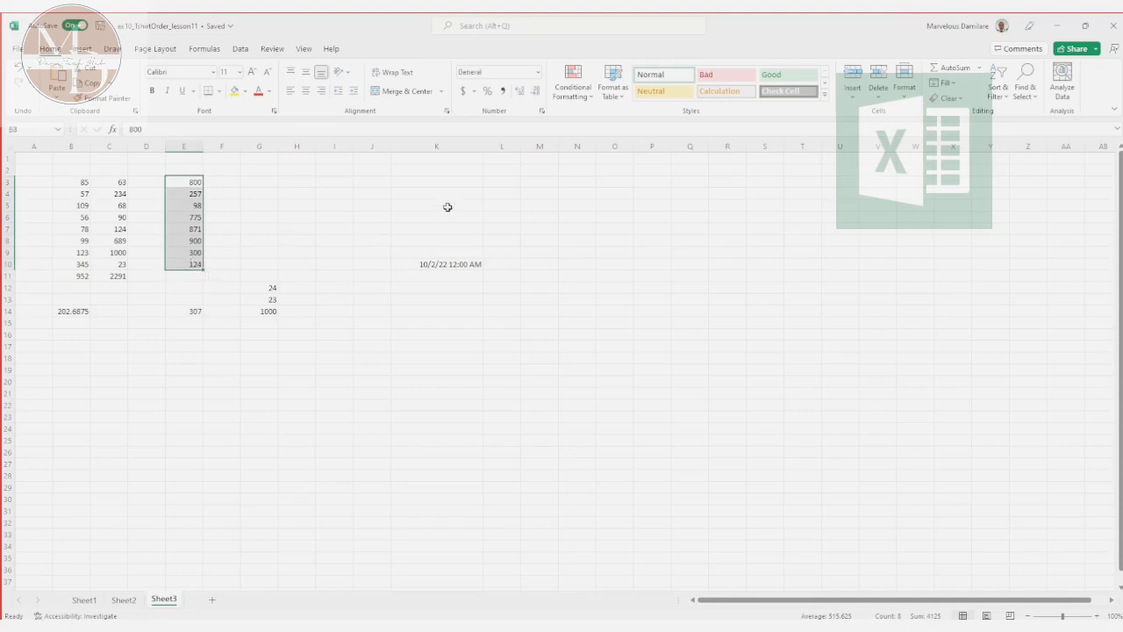
left_click(956, 69)
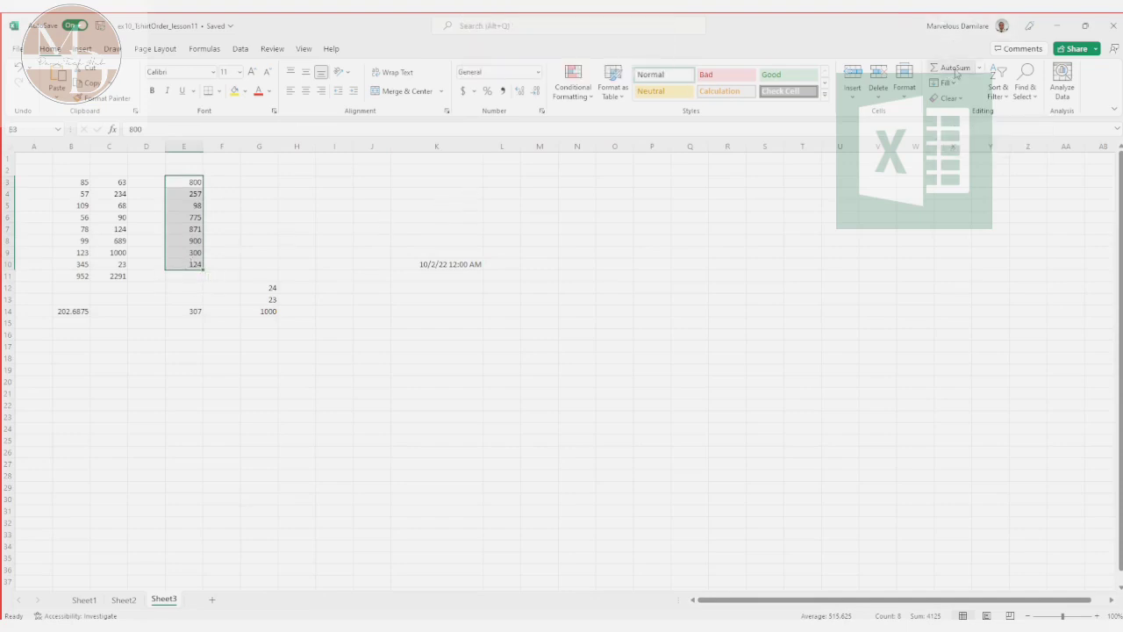
left_click(747, 224)
Step: View the further functions offered in the Insert Function dialog, and close it without inserting one
left_click(979, 69)
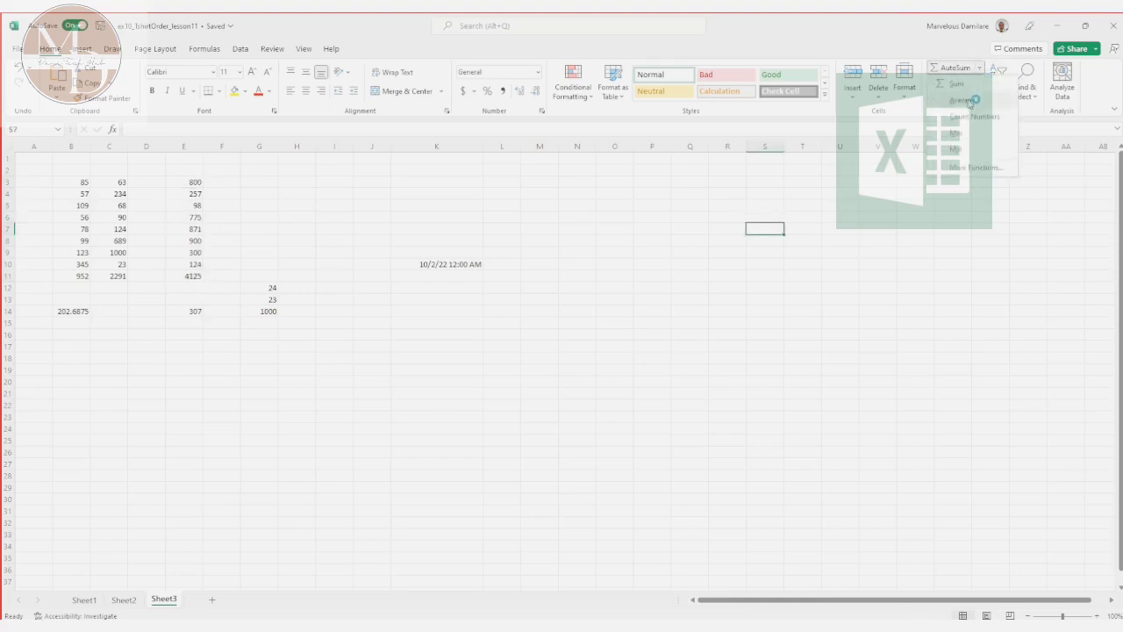
left_click(984, 168)
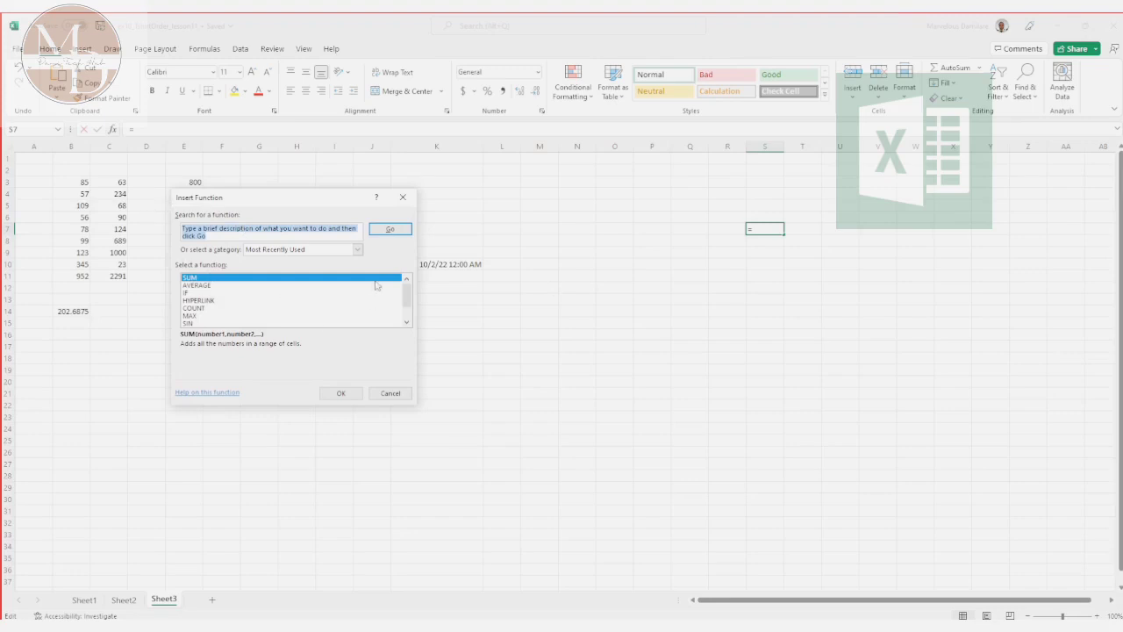
left_click(402, 200)
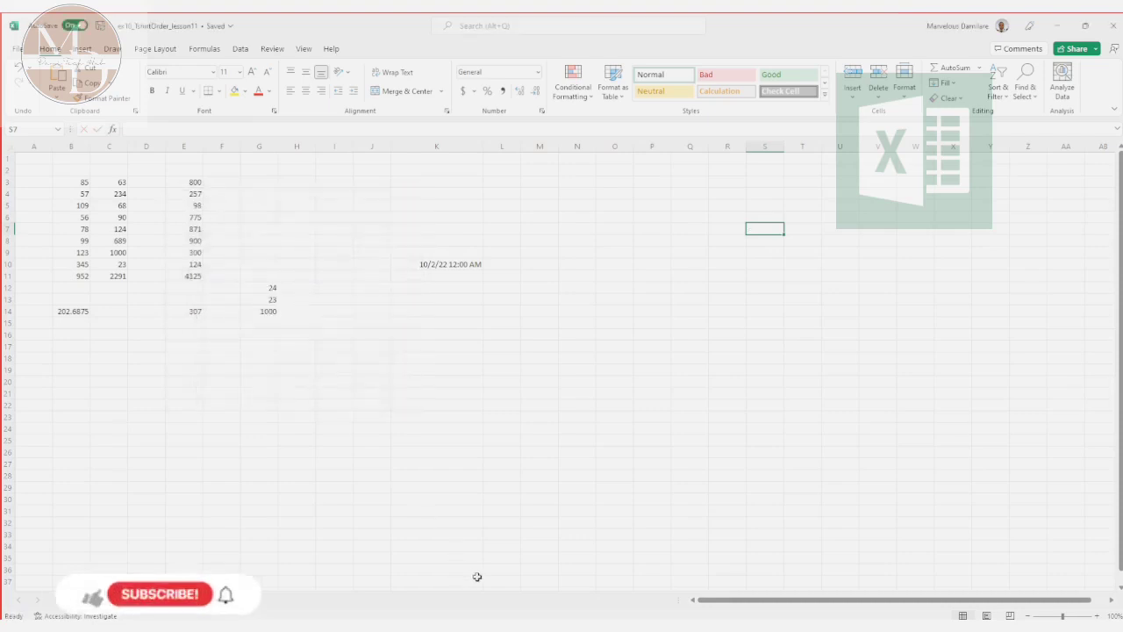
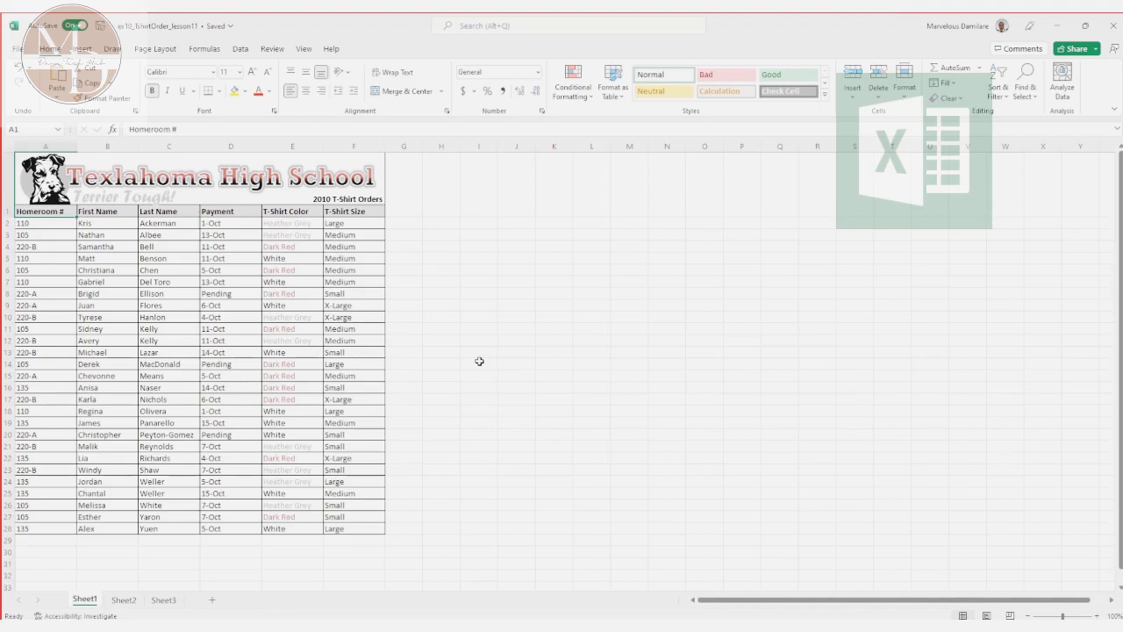
double_click(404, 340)
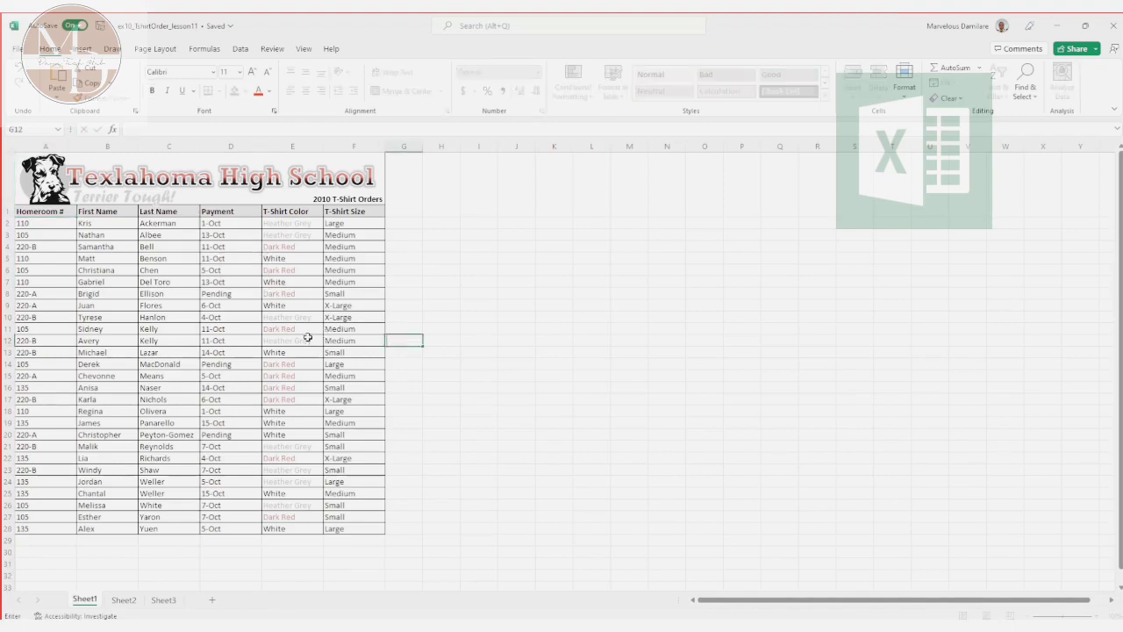
left_click_drag(38, 209, 357, 524)
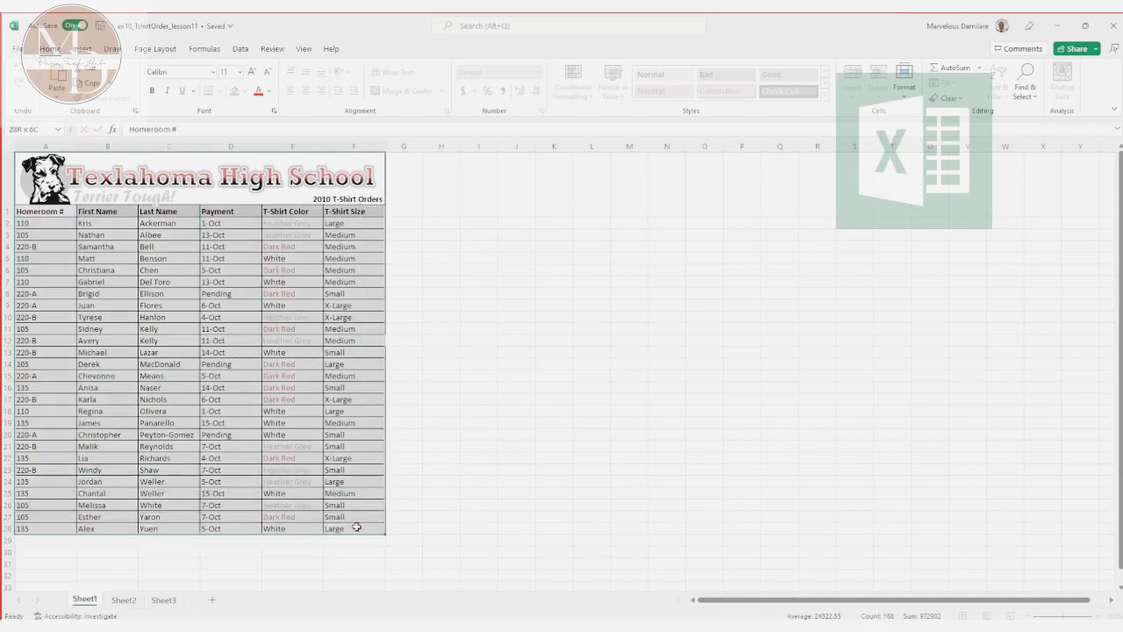
left_click(356, 524)
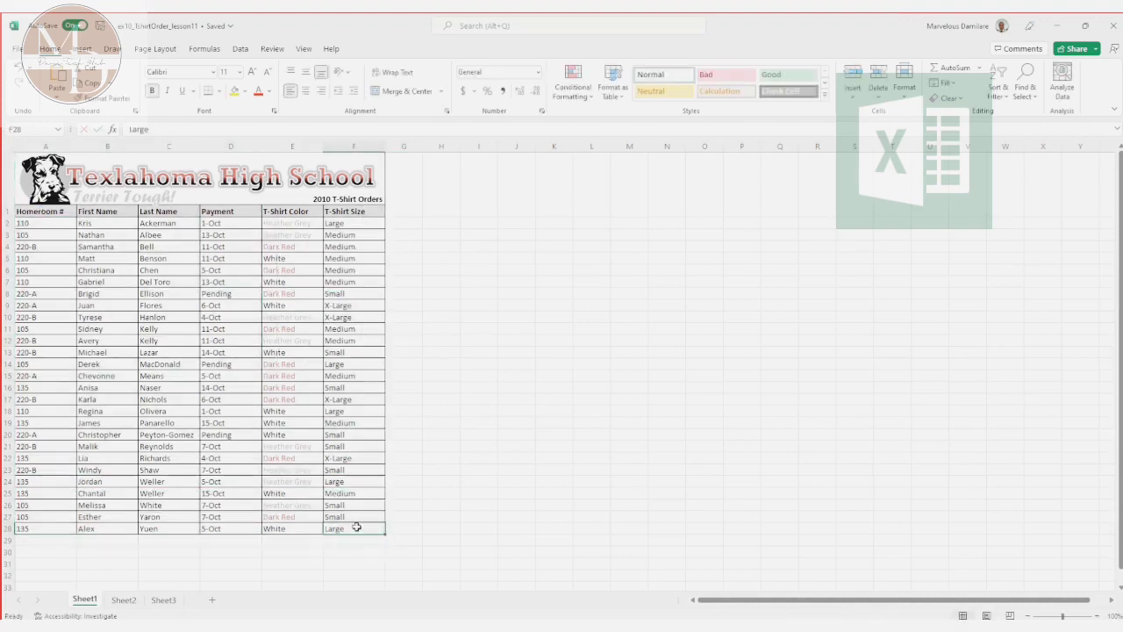
left_click(146, 215)
left_click(145, 224)
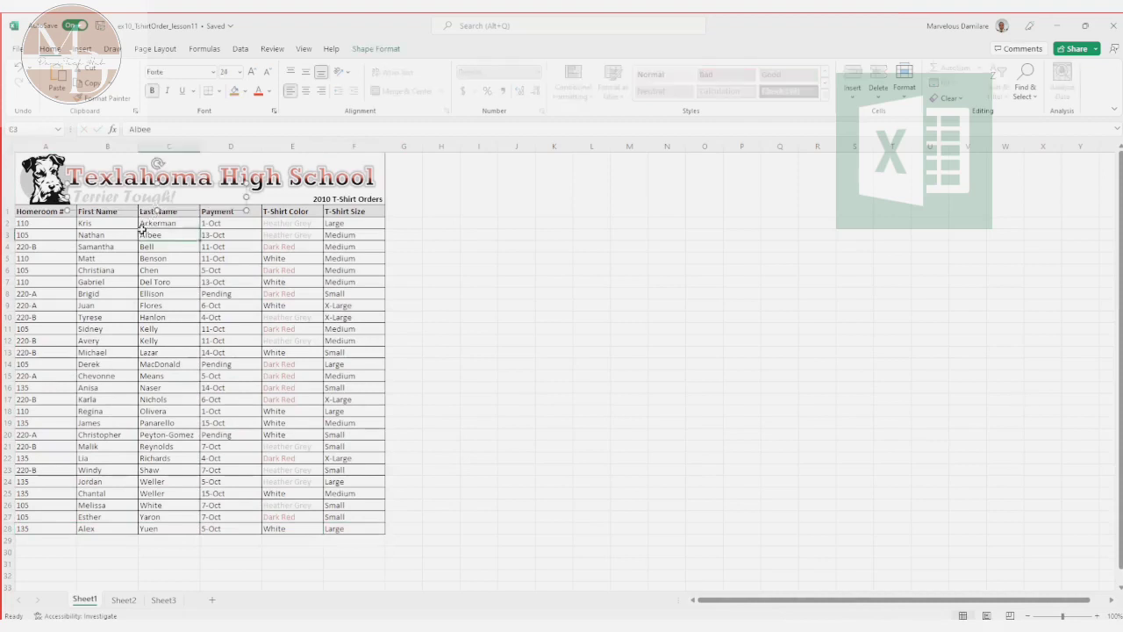
Step: Sort the T-shirt order table A1:F28 by Last Name on cell values, in A to Z order
left_click_drag(27, 235, 349, 535)
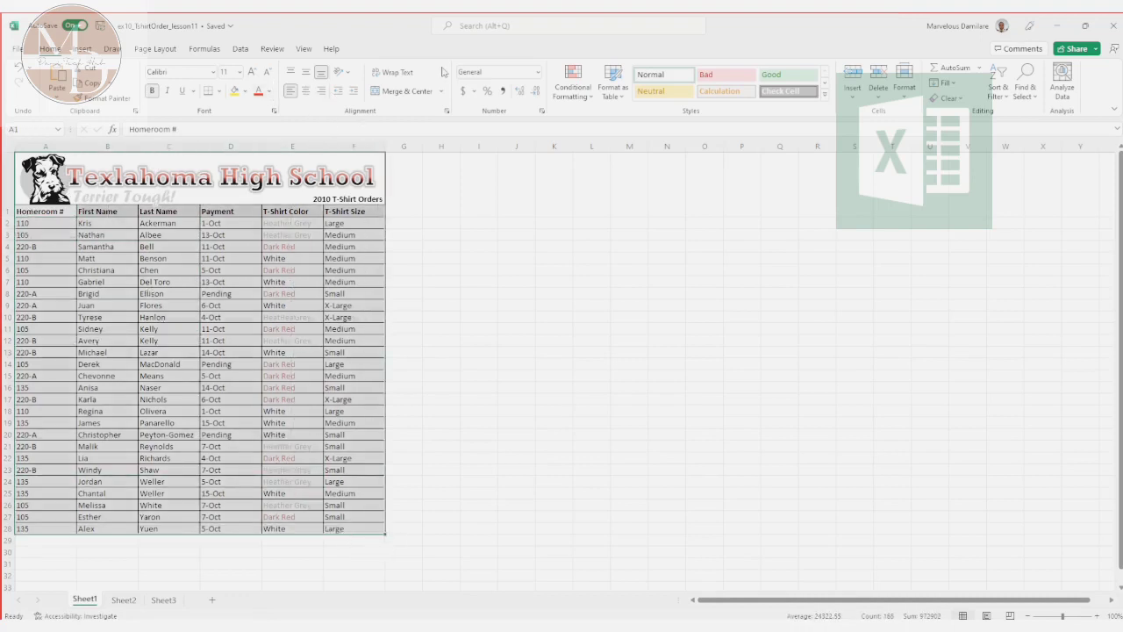
left_click(241, 50)
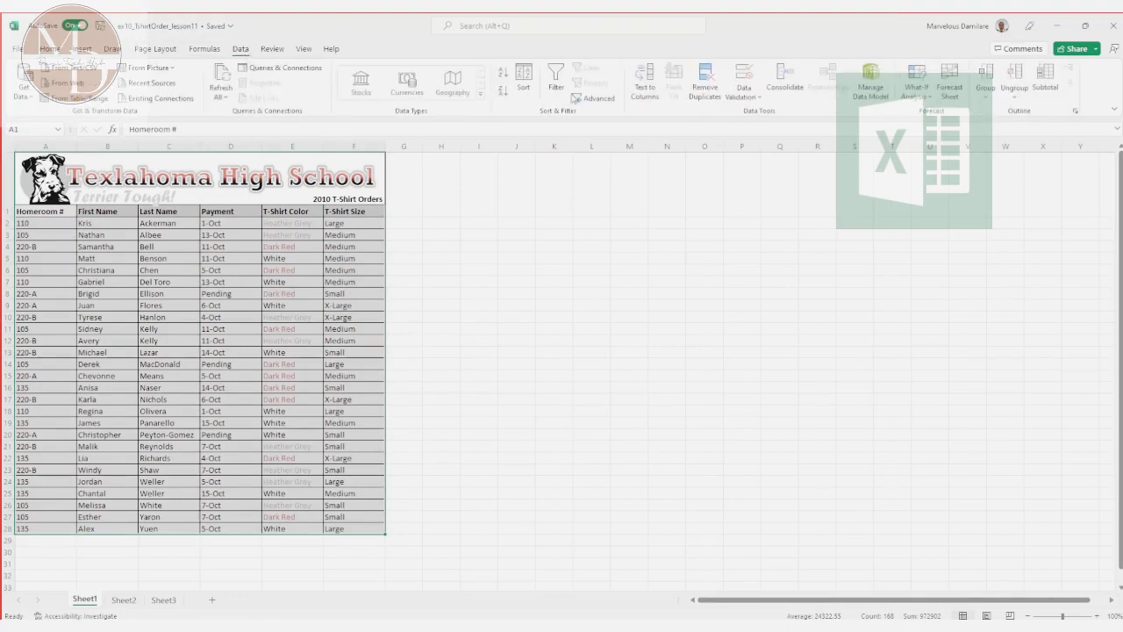
left_click(523, 77)
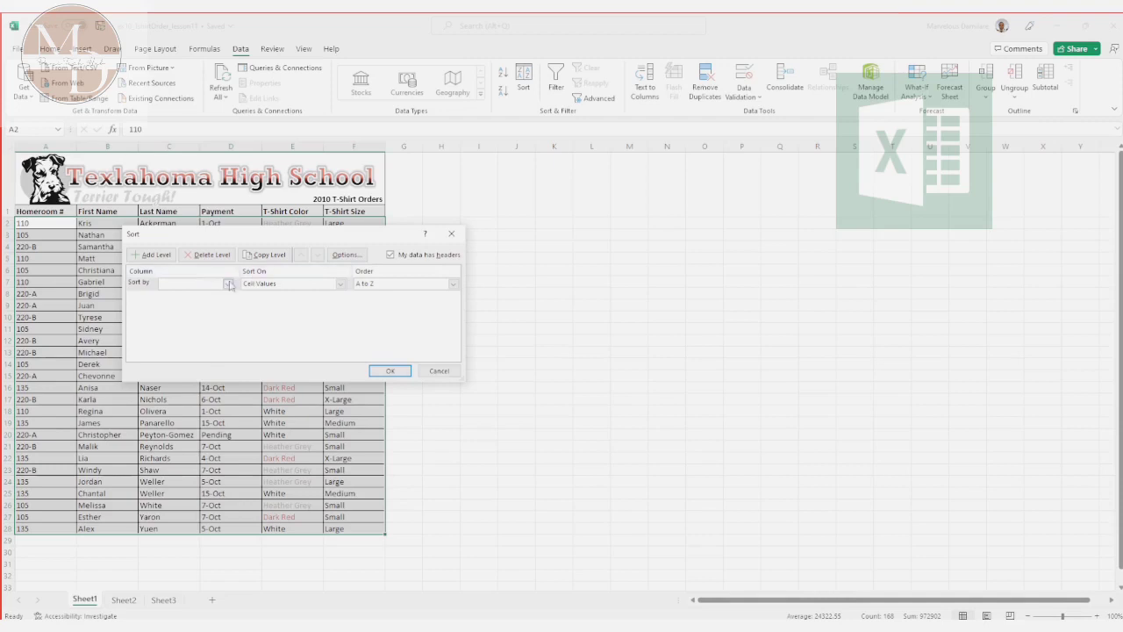
left_click_drag(263, 242, 252, 324)
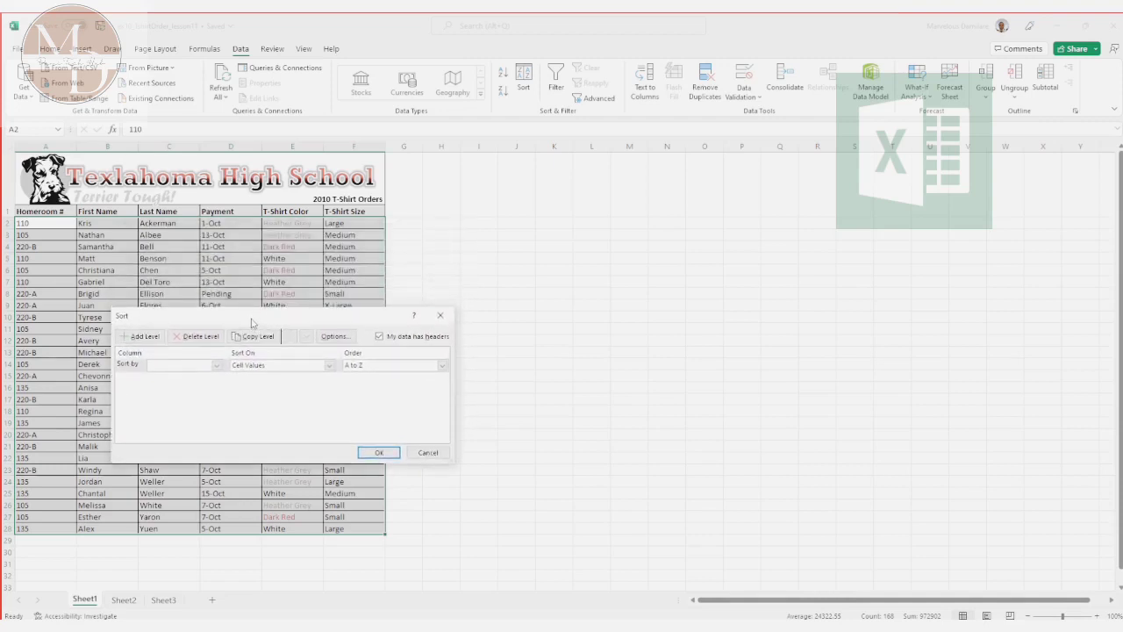
left_click(216, 367)
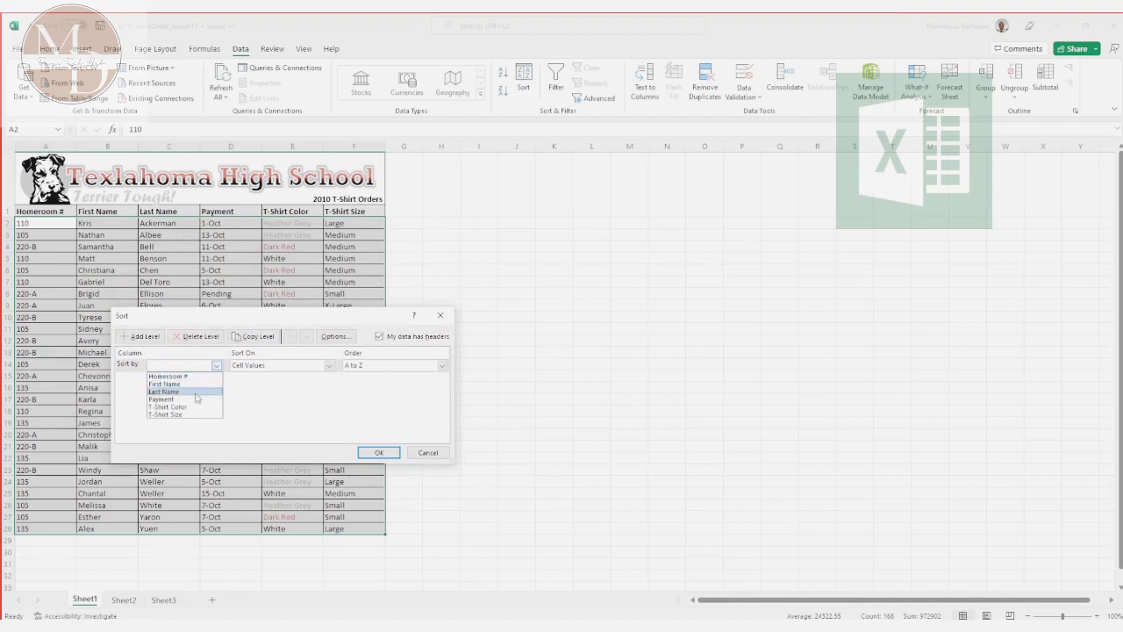
left_click(197, 391)
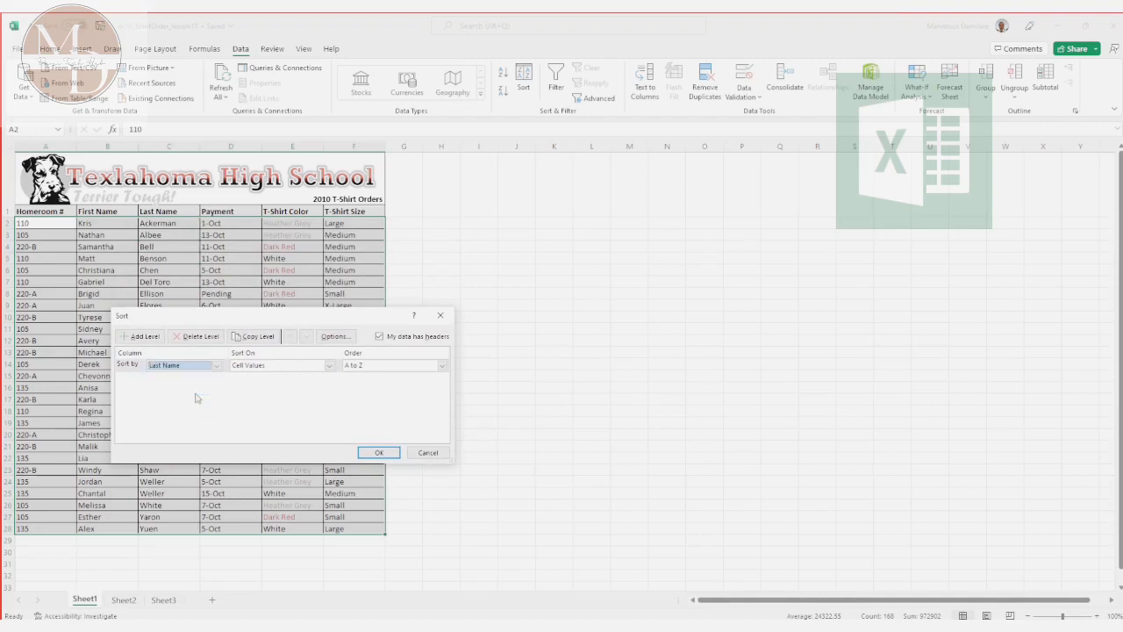
left_click(329, 366)
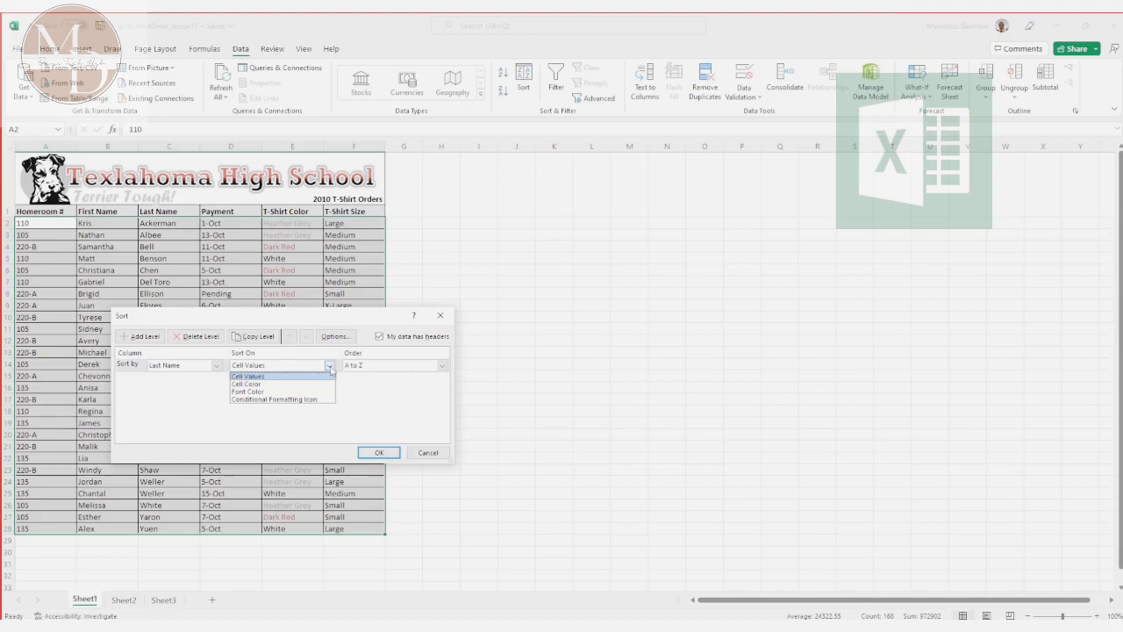
left_click(330, 371)
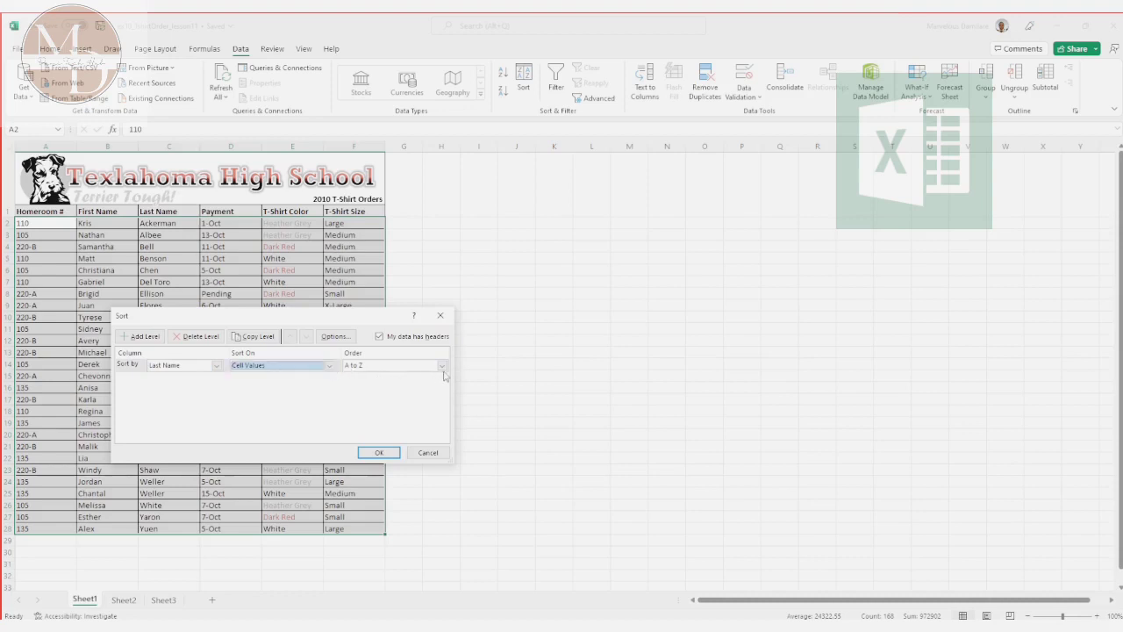
left_click(378, 452)
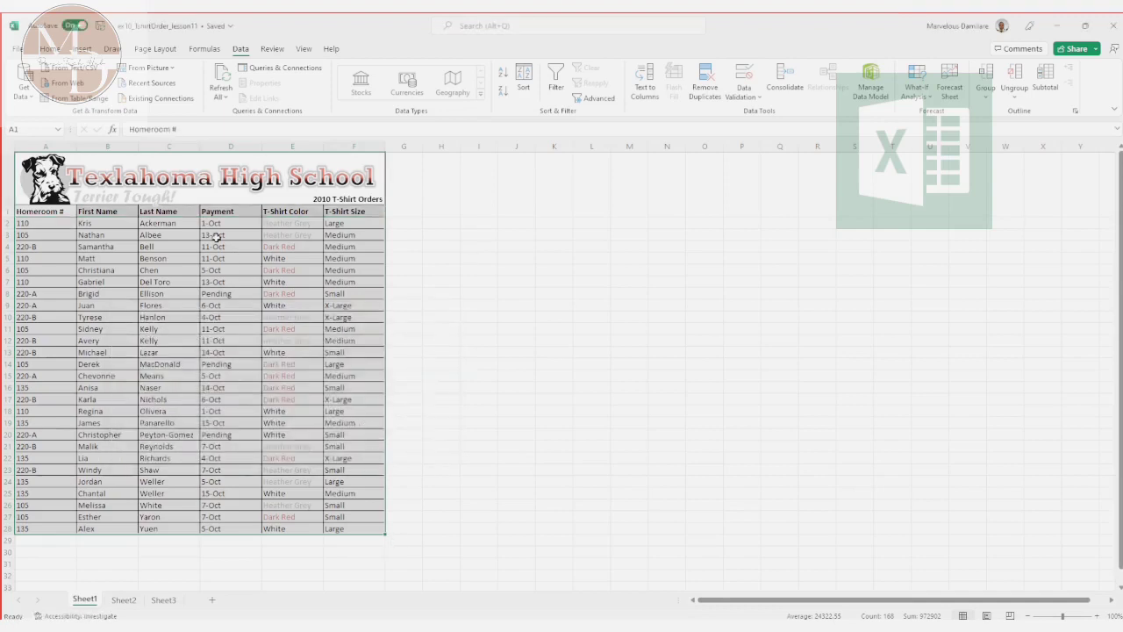
Step: Examine the Last Name column from its first entry down to check the alphabetical order
left_click(170, 224)
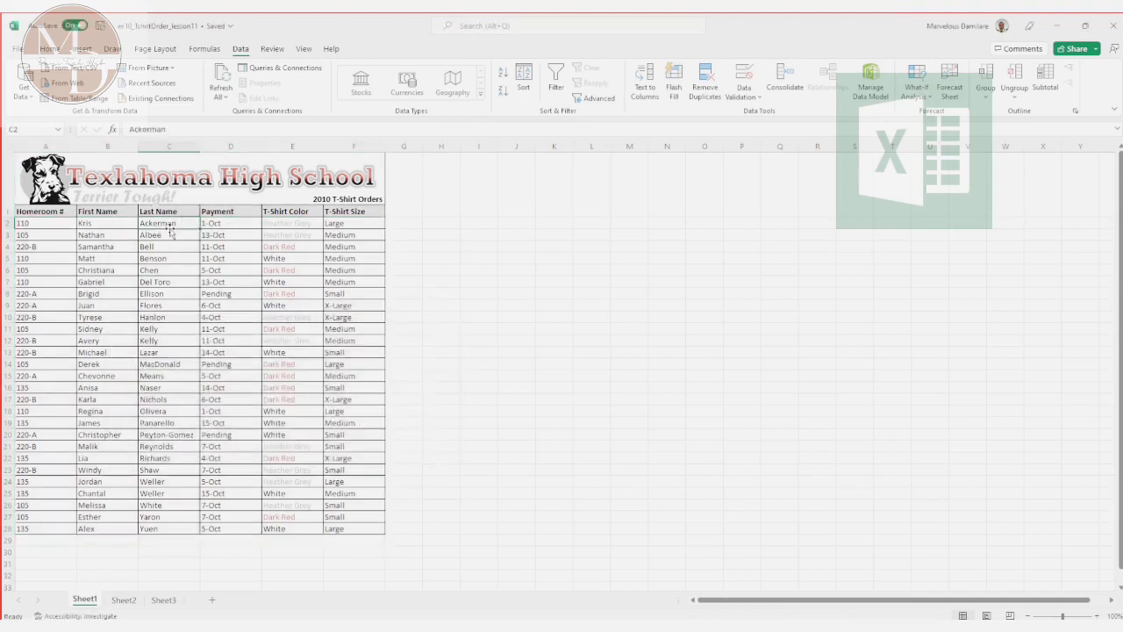
left_click(159, 145)
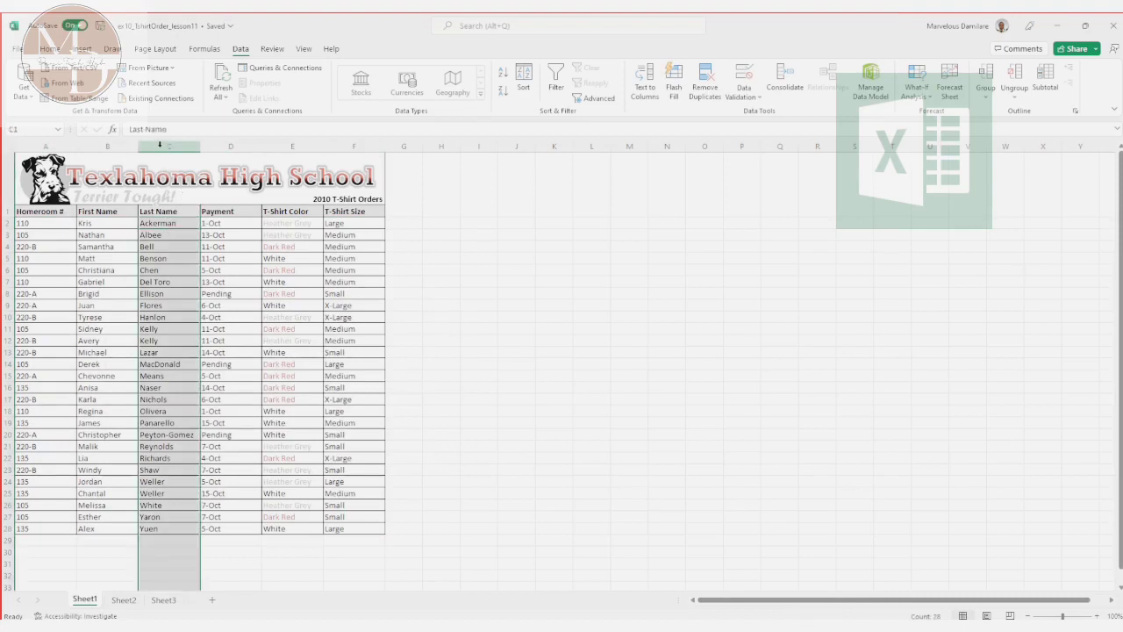
left_click(167, 225)
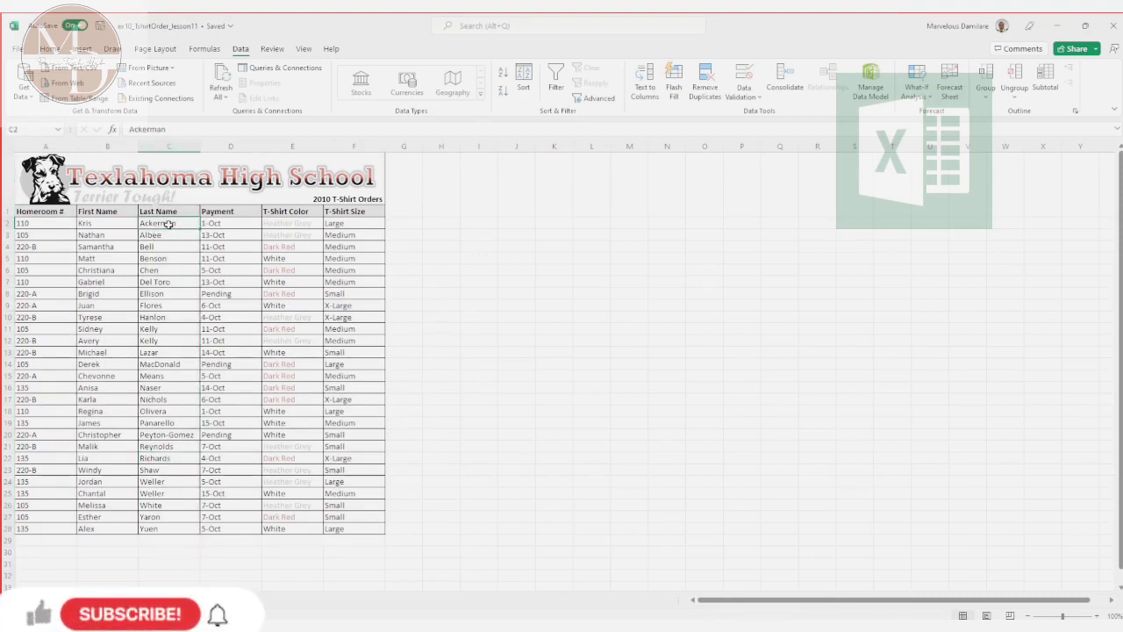
key("Down")
key("Down")
key("Down")
key("Down")
key("Down")
key("Down")
key("Down")
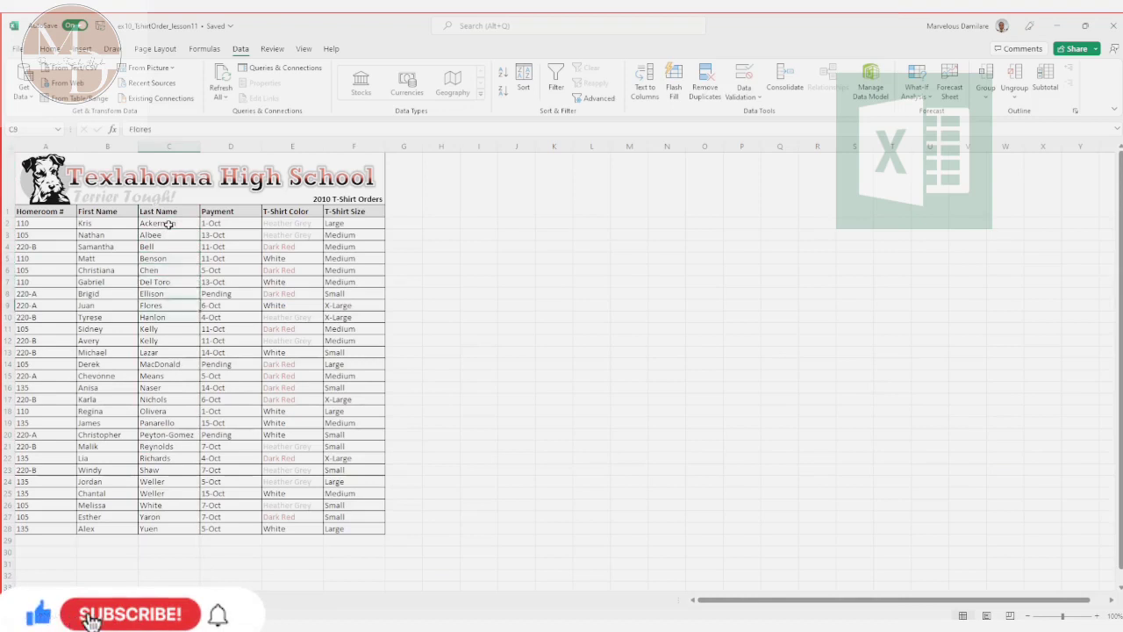
key("Down")
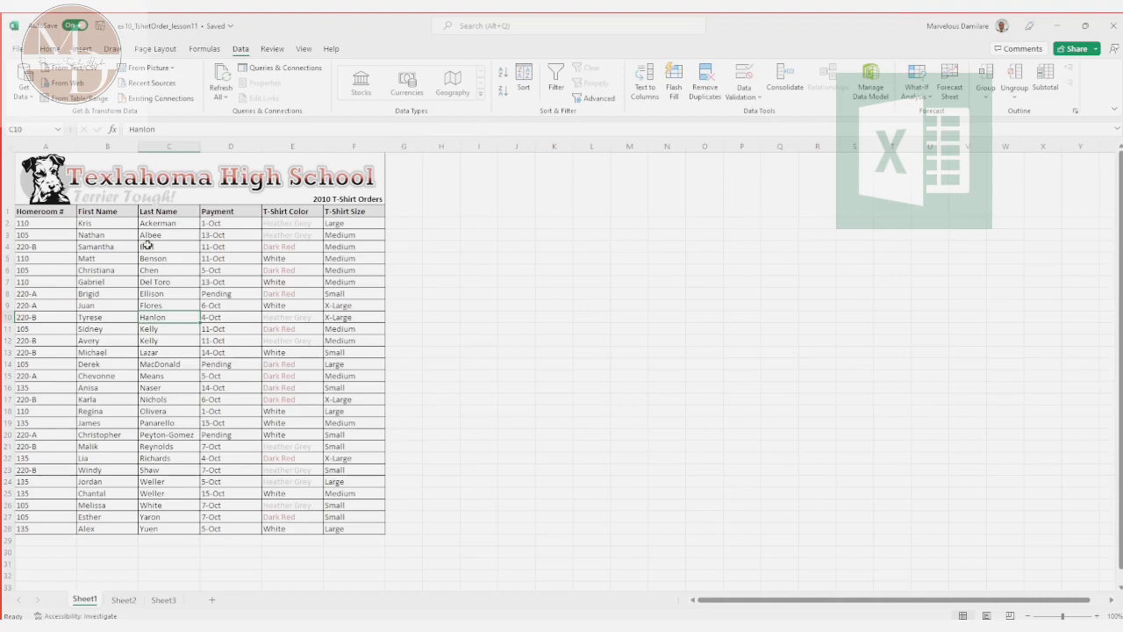
Step: Nudge the dog logo picture slightly left and up in the header above the table, and deselect it
left_click_drag(35, 204, 69, 178)
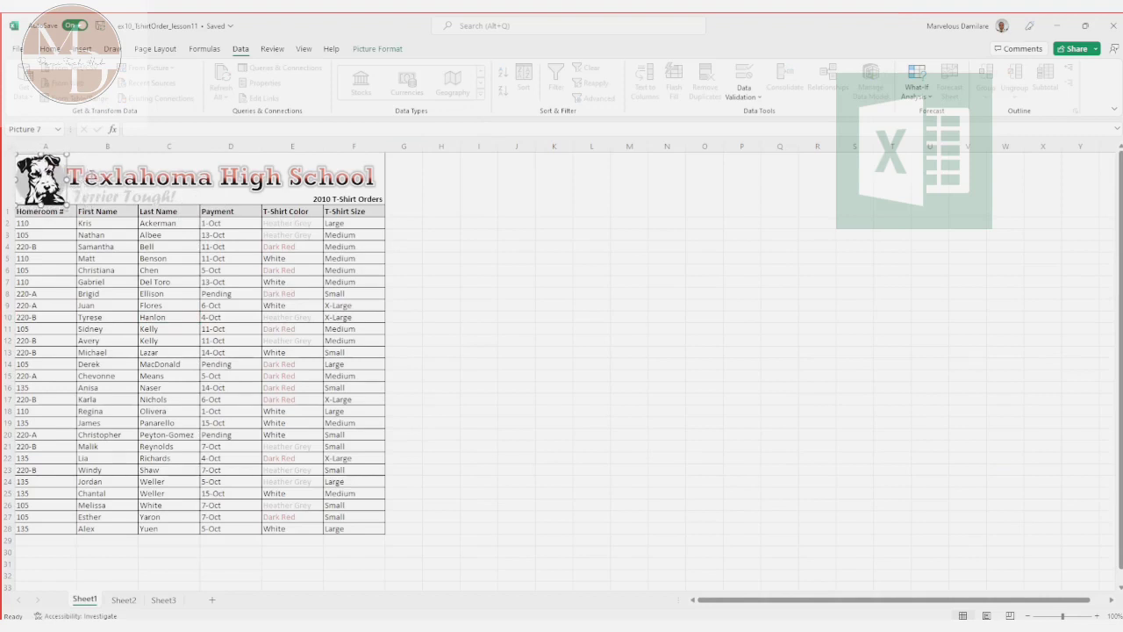
left_click(118, 213)
left_click(93, 247)
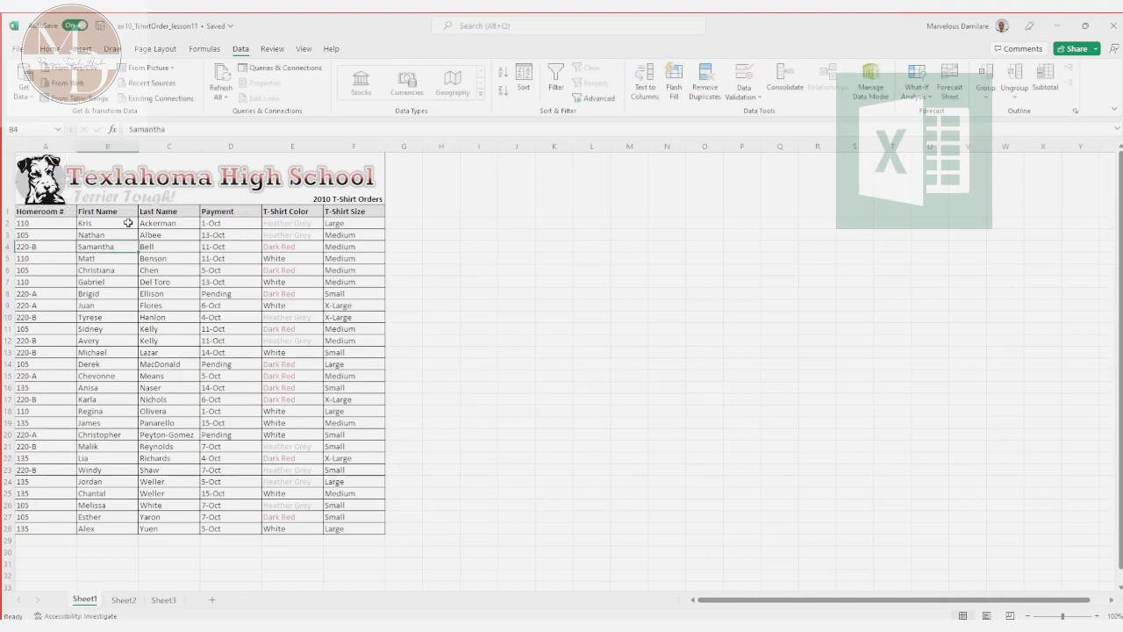
mouse_move(21, 200)
left_mouse_down()
mouse_move(100, 256)
mouse_move(39, 193)
mouse_move(19, 193)
left_mouse_up()
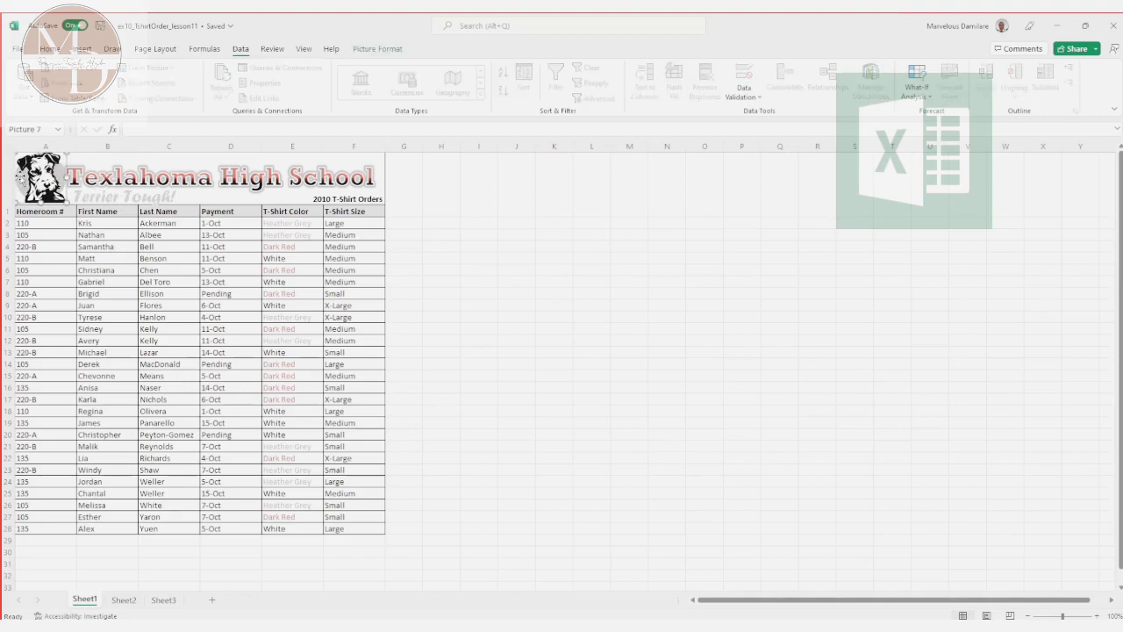
left_click(44, 224)
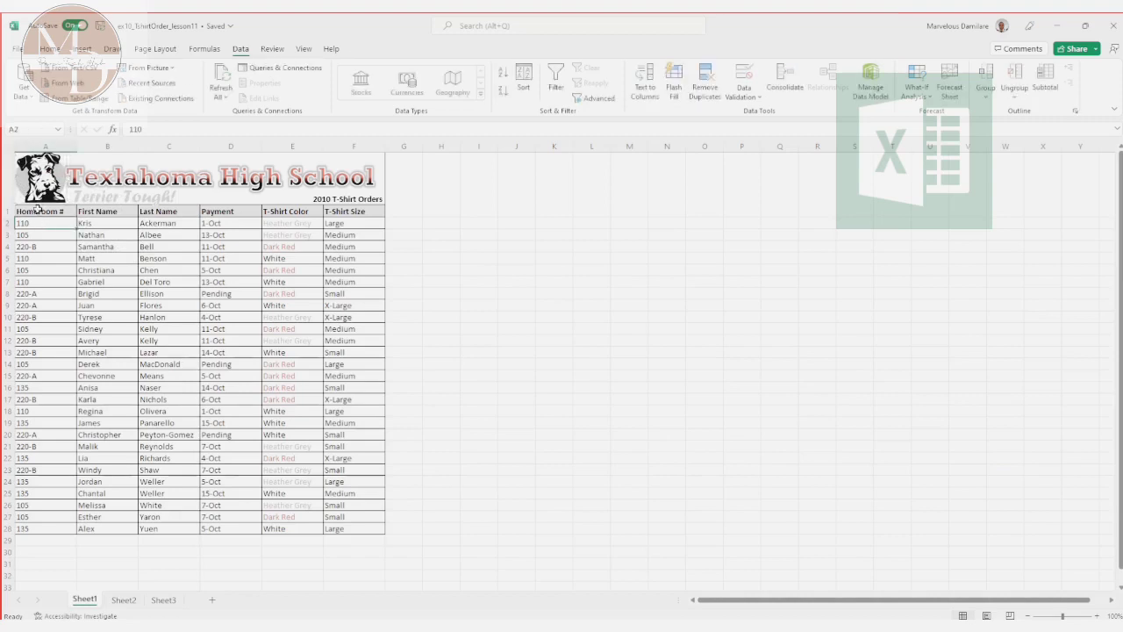
Step: Start a custom sort of the table A1:F28 with T-Shirt Color as the sort column
left_click(37, 209)
left_click_drag(37, 209, 326, 527)
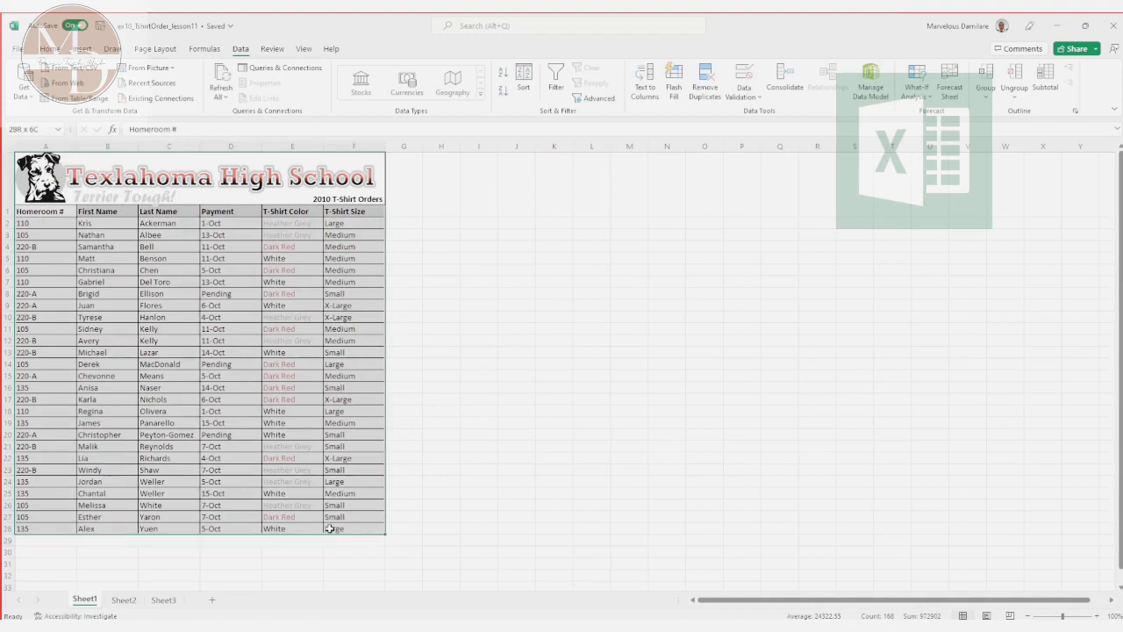
left_click(523, 79)
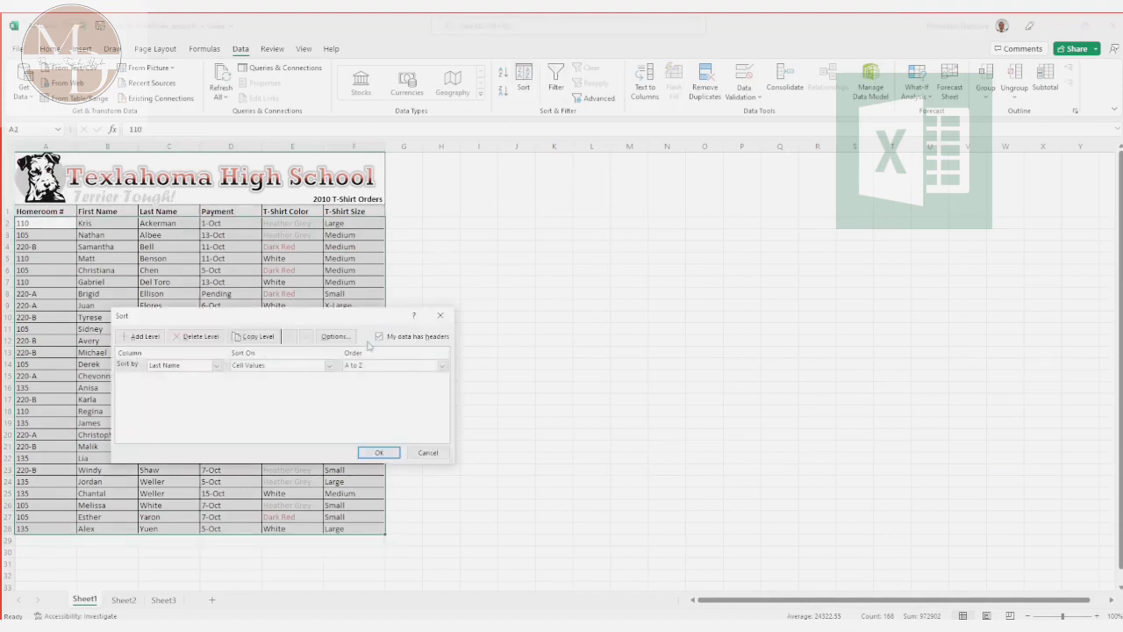
left_click(216, 367)
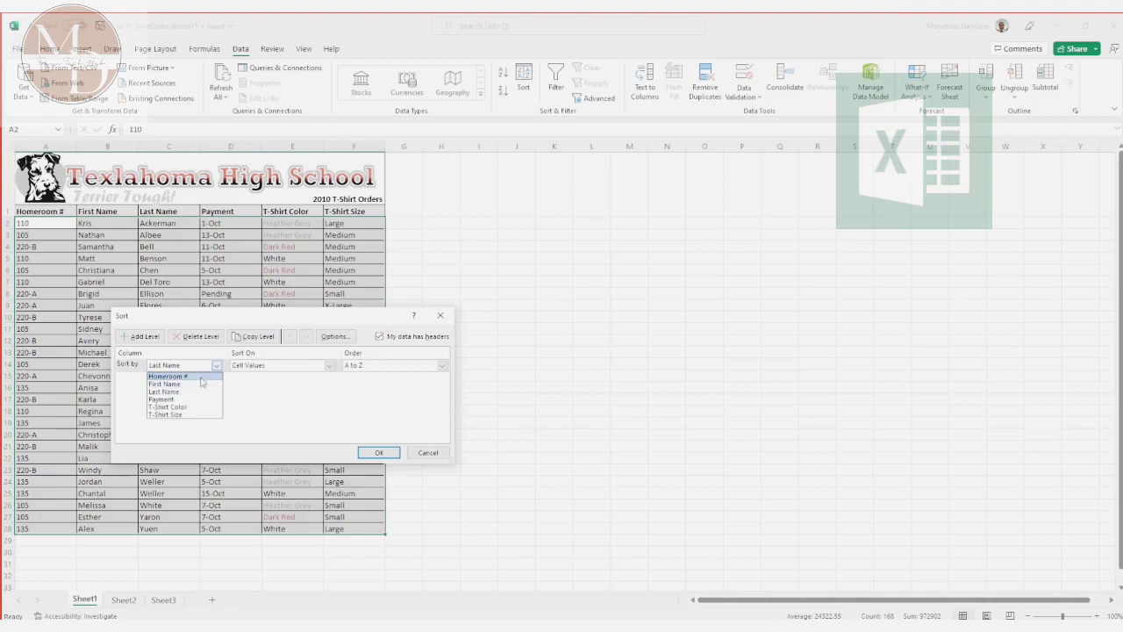
left_click(184, 407)
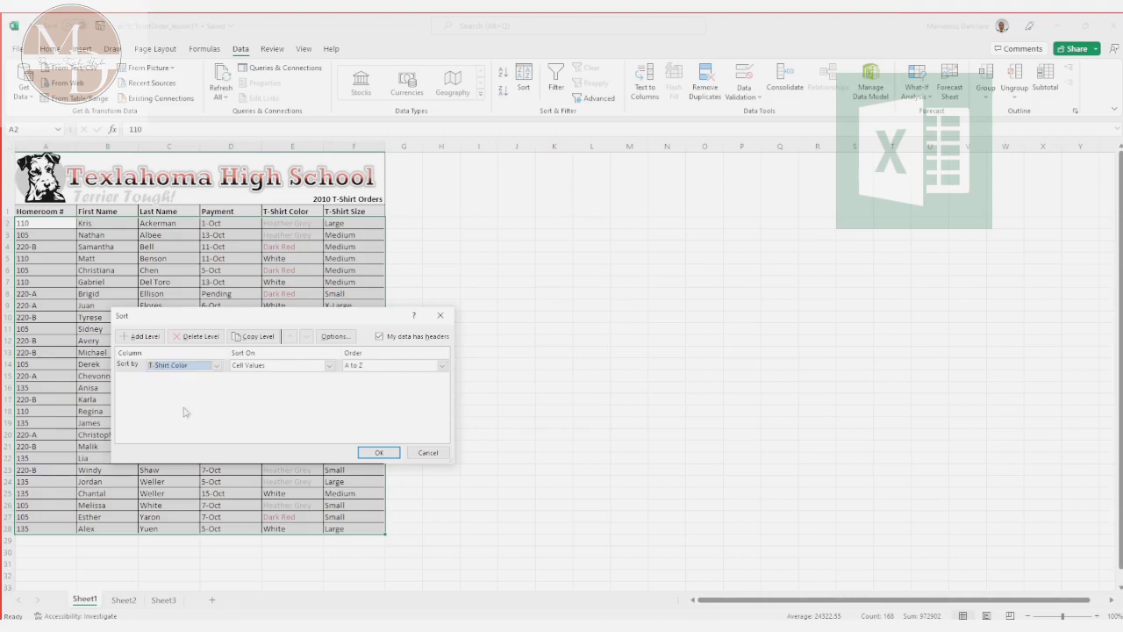
Step: Set the T-Shirt Color sort level to sort on Font Color, keeping the On Top placement
left_click(329, 366)
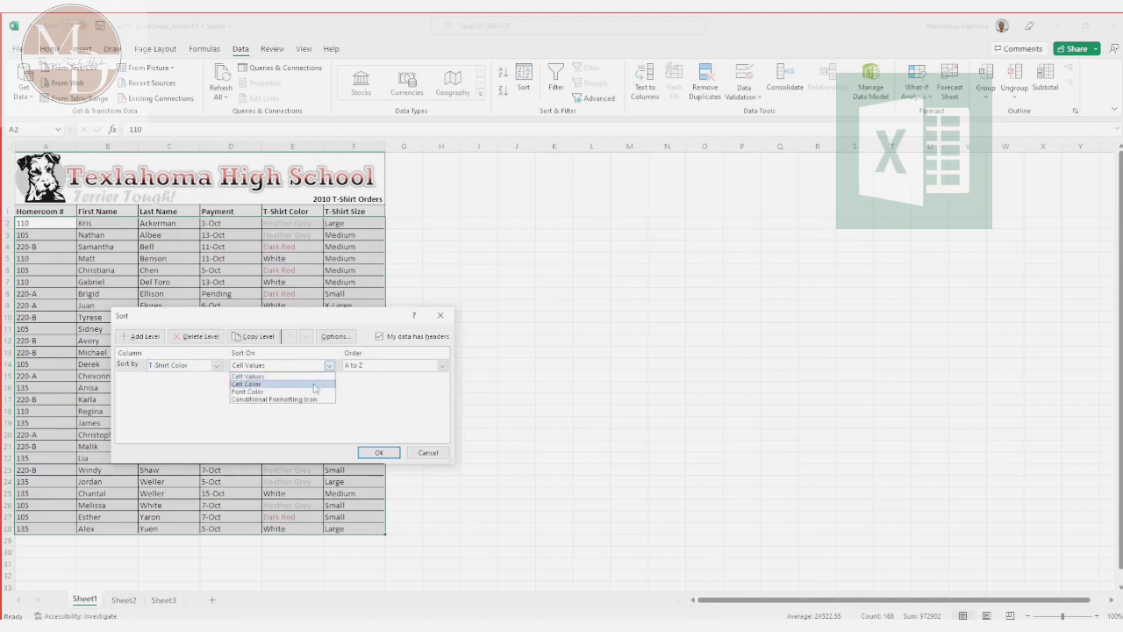
left_click(314, 386)
left_click(323, 368)
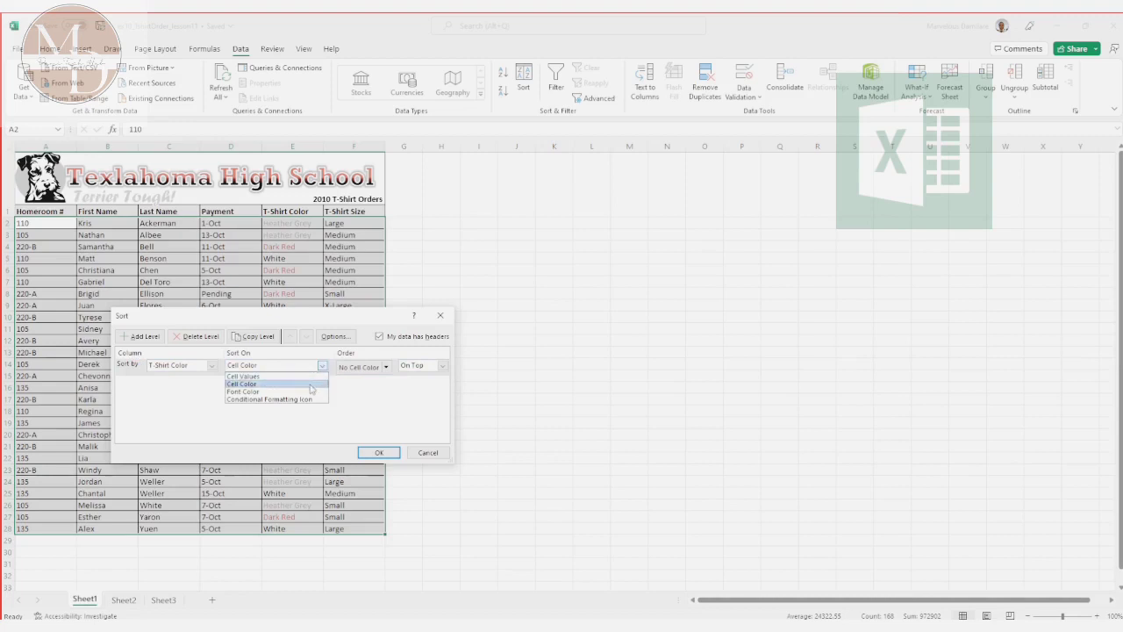
left_click(301, 392)
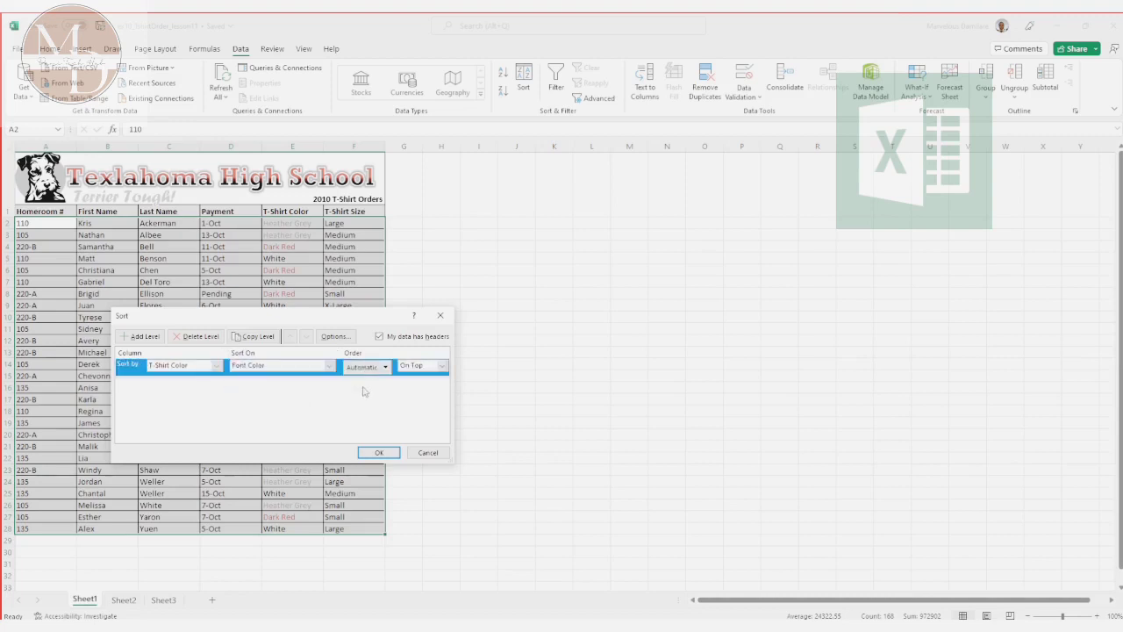
left_click(442, 366)
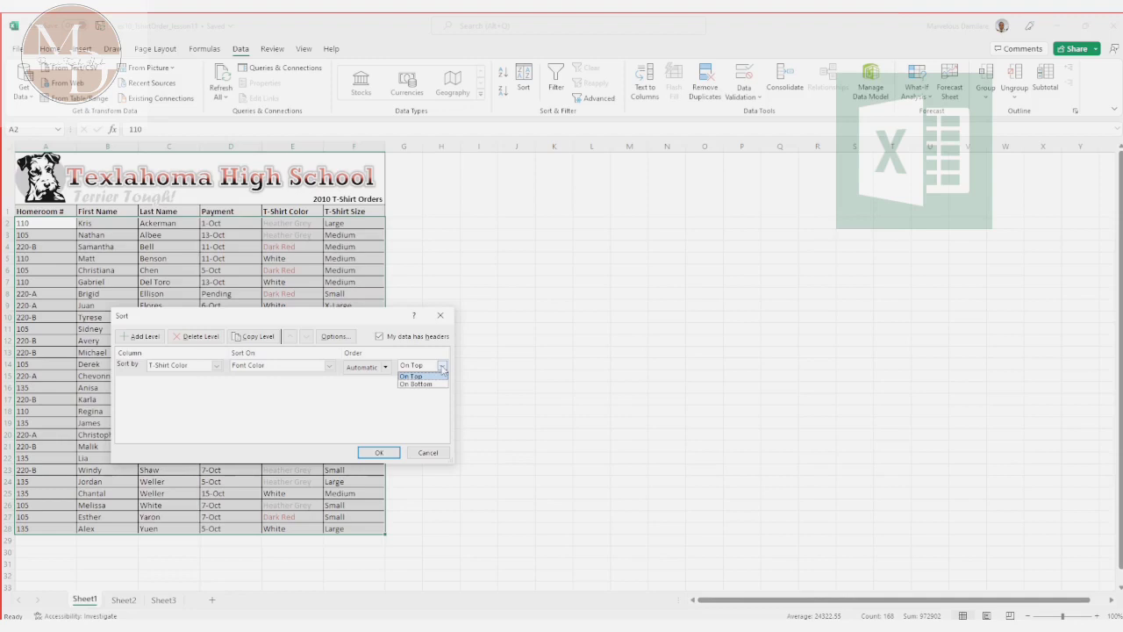
left_click(442, 368)
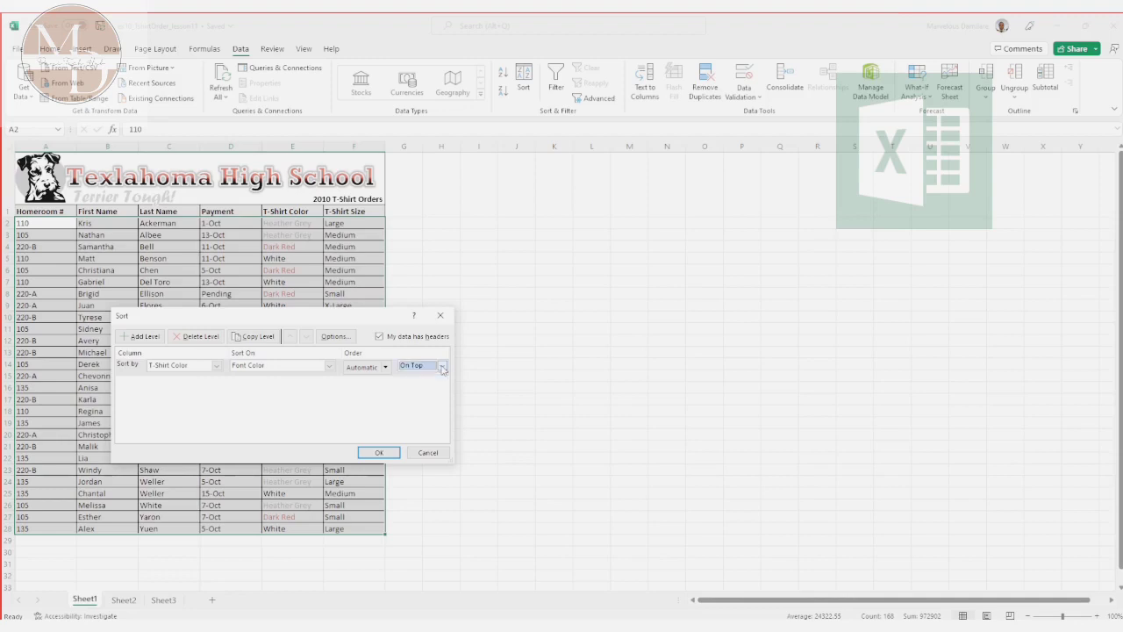
Step: Choose the red font color RGB(192, 80, 77) as the sort order and place it On Top
left_click(385, 368)
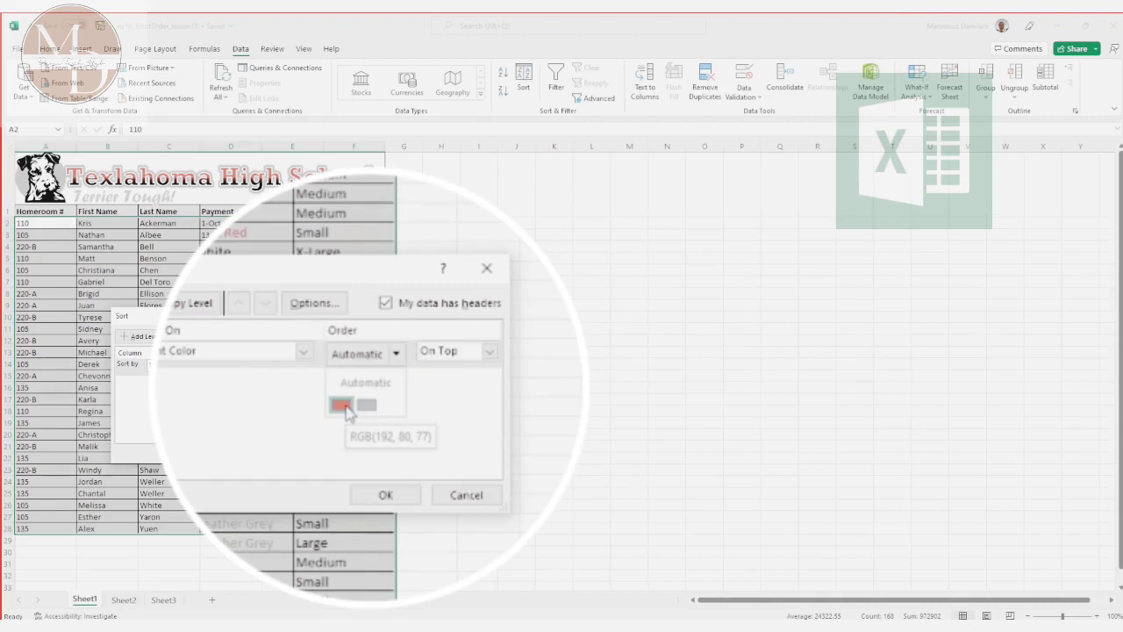
left_click(341, 405)
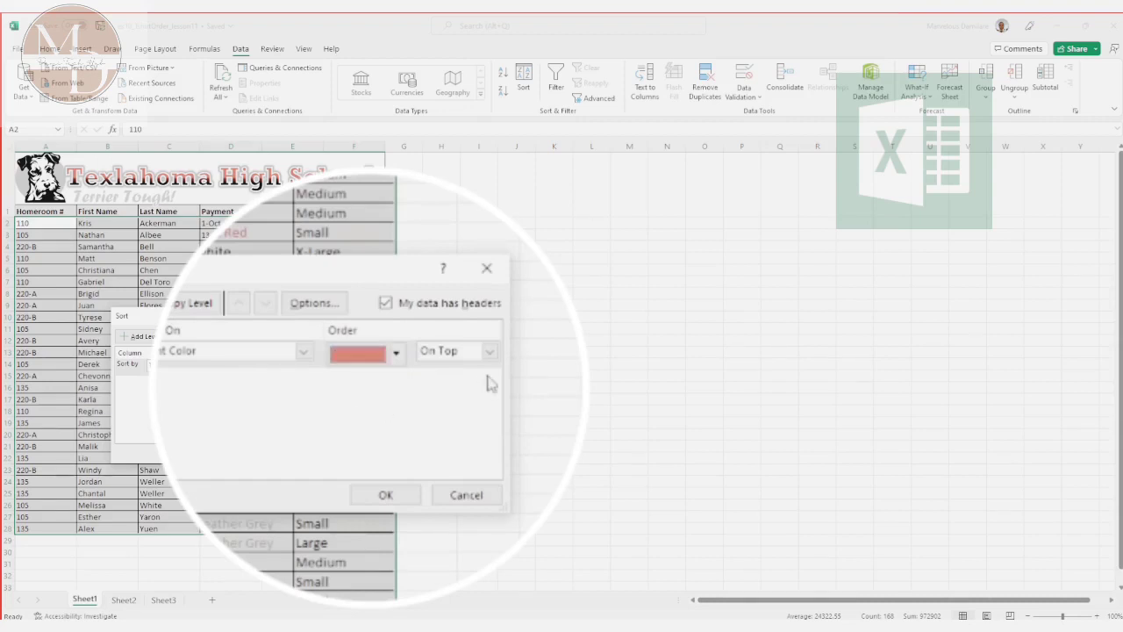
left_click(442, 365)
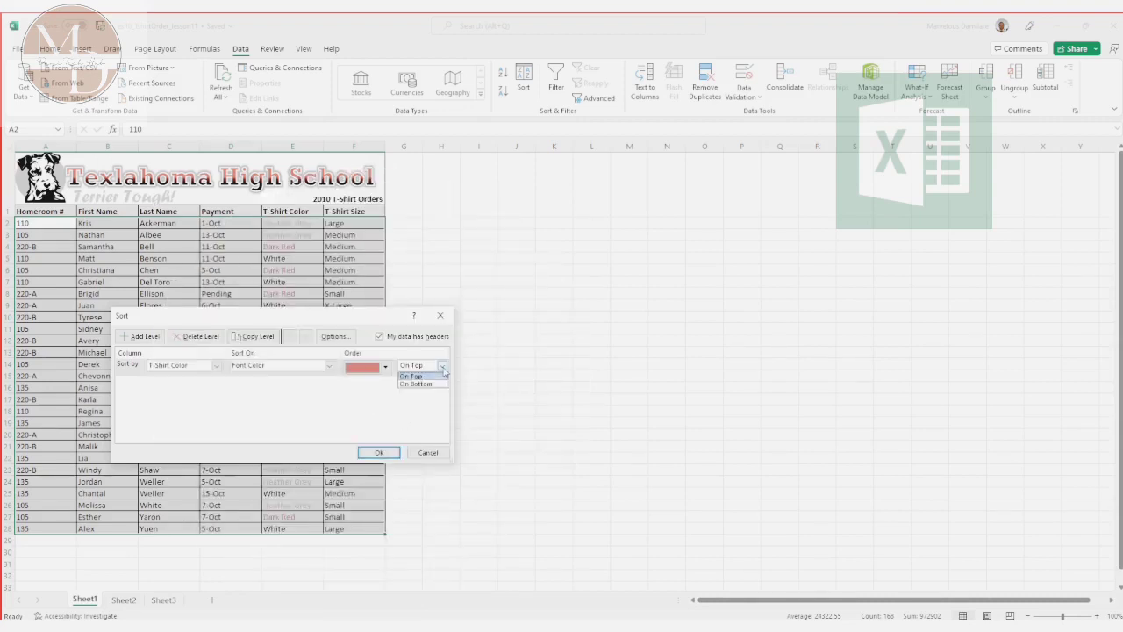
left_click(430, 406)
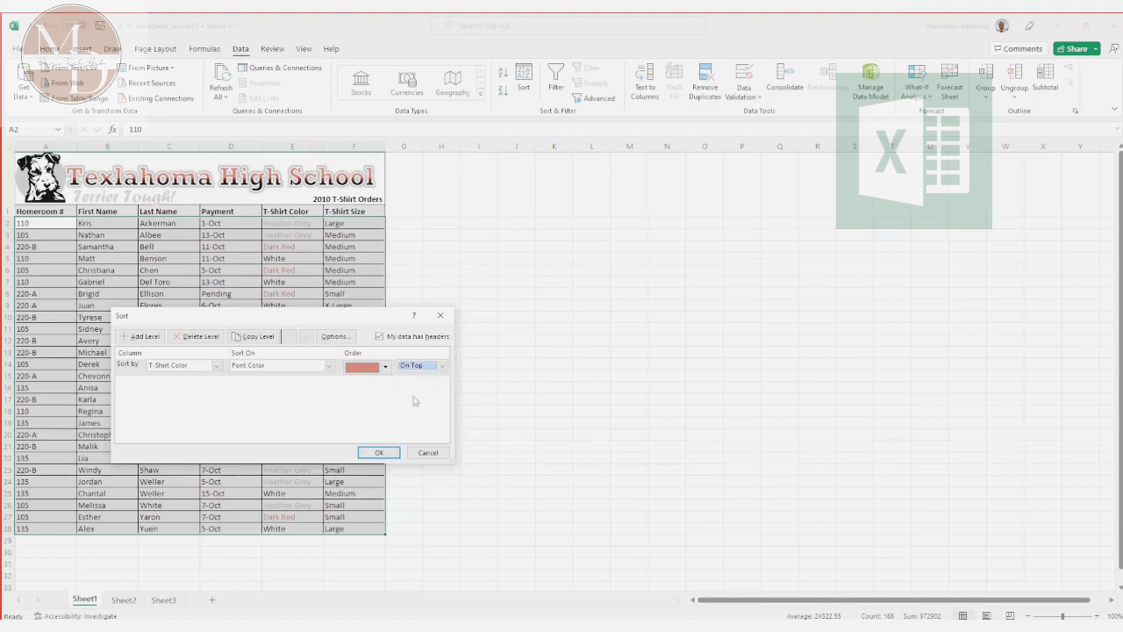
Step: Apply the custom sort that places the red T-Shirt Color entries On Top, and deselect the table
left_click(377, 454)
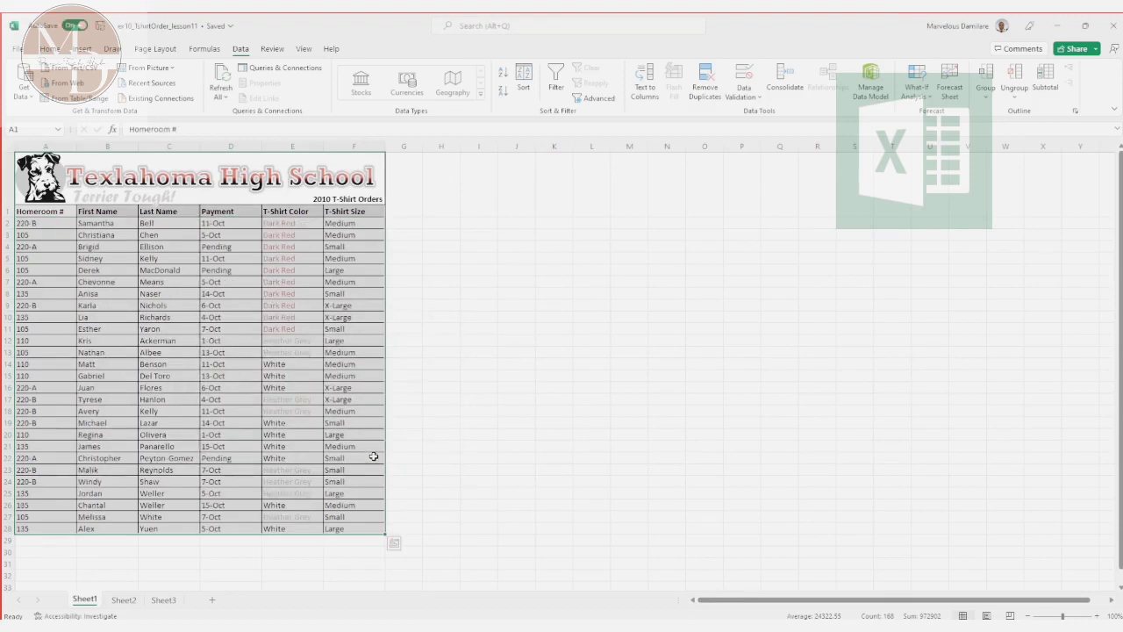
left_click(443, 480)
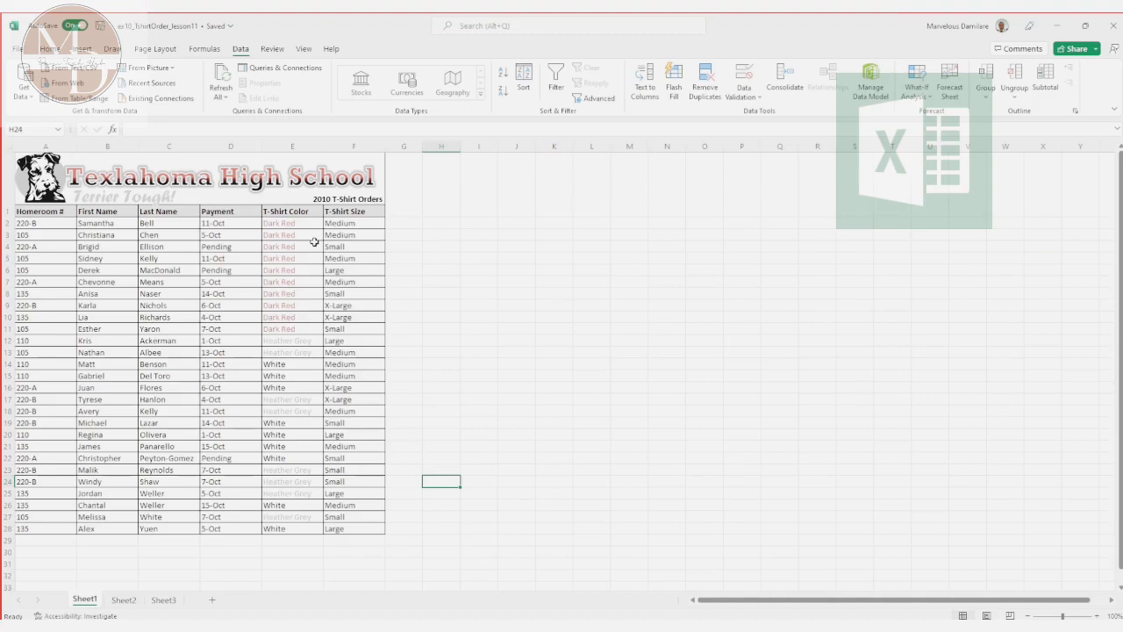
left_click(523, 79)
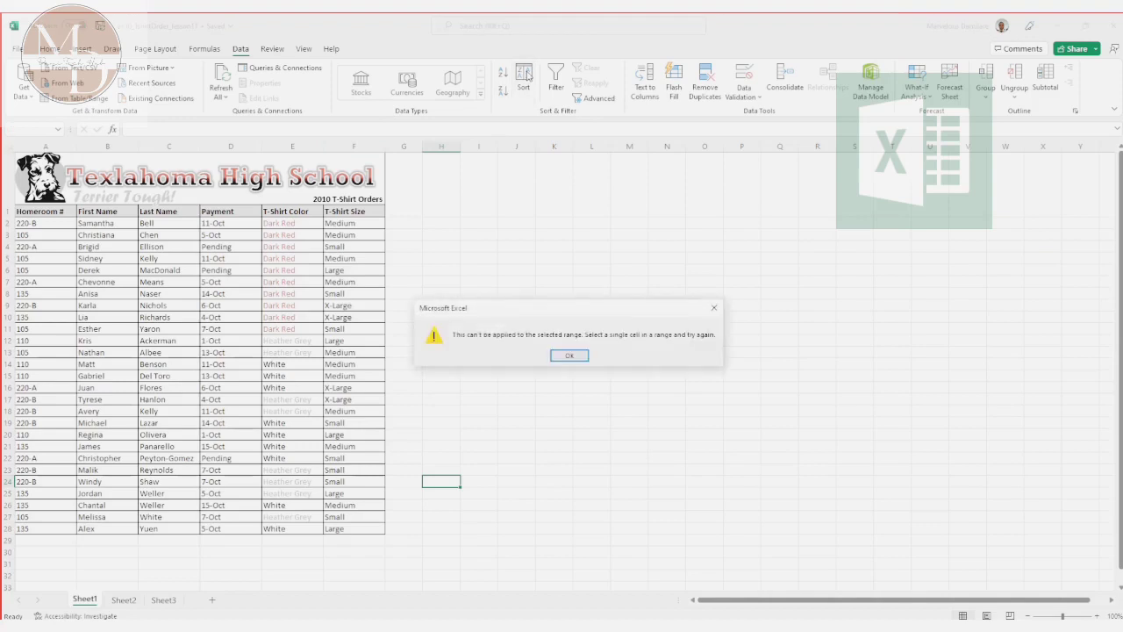
left_click(713, 307)
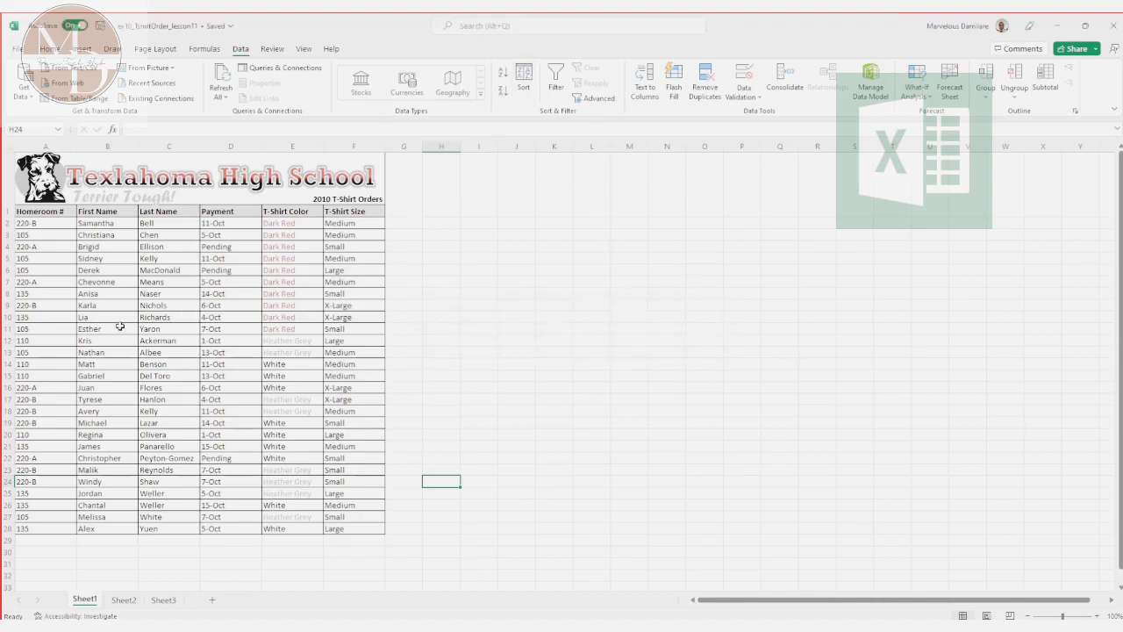
left_click(30, 213)
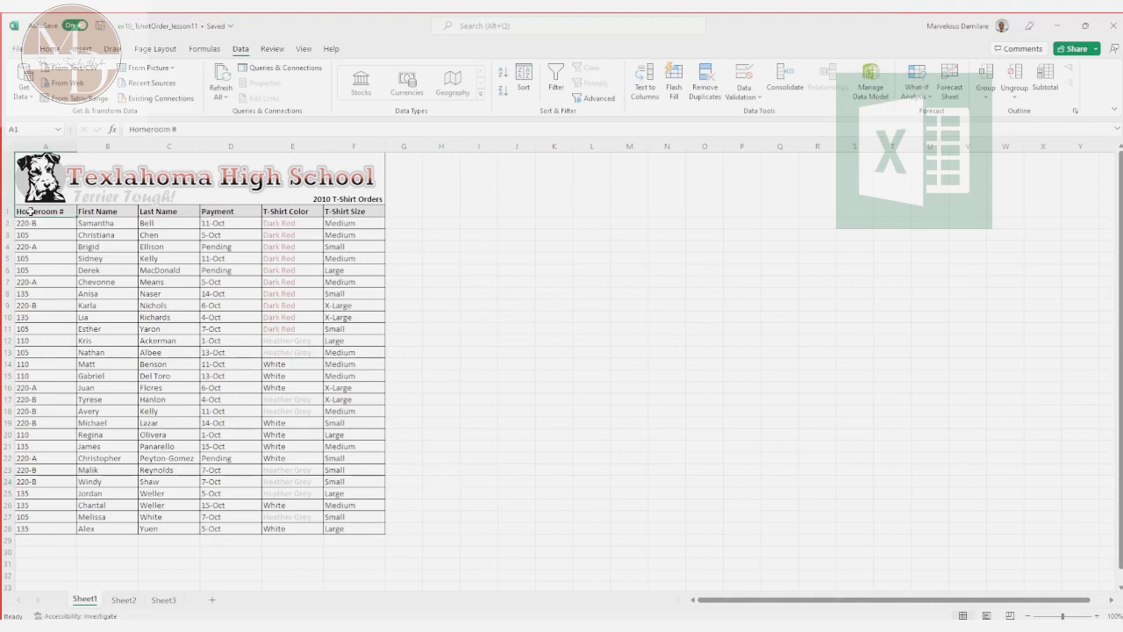
left_click_drag(30, 212, 111, 257)
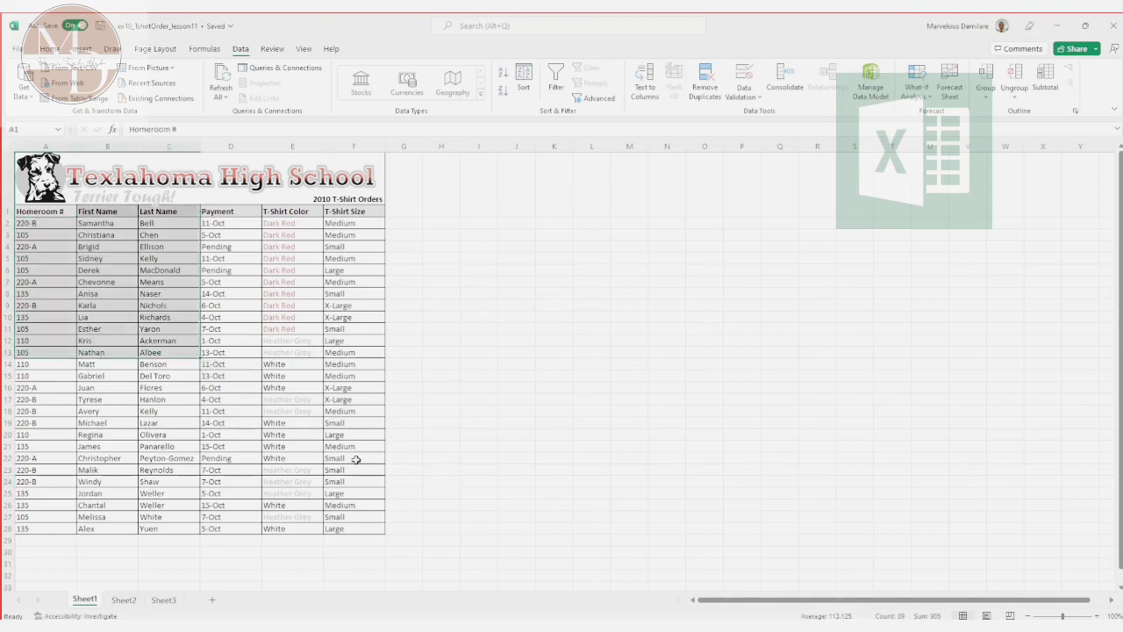
left_click(142, 316)
Step: Sort the table A1:F28 by T-Shirt Color on Font Color with grey On Top, and deselect the range
left_click_drag(36, 211, 351, 528)
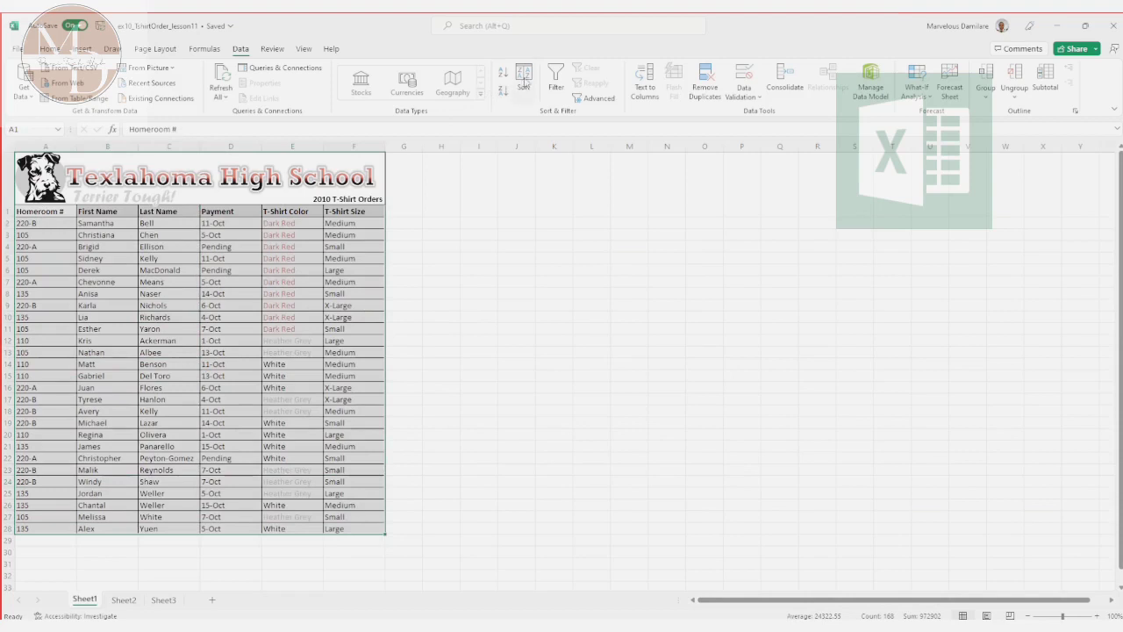
left_click(523, 81)
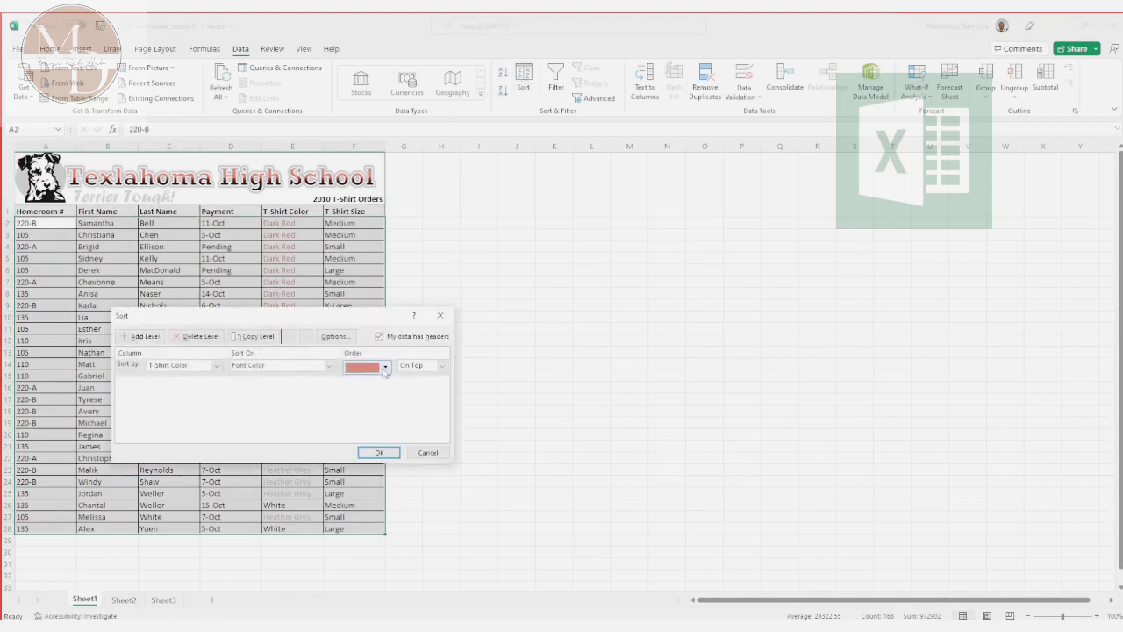
left_click(383, 371)
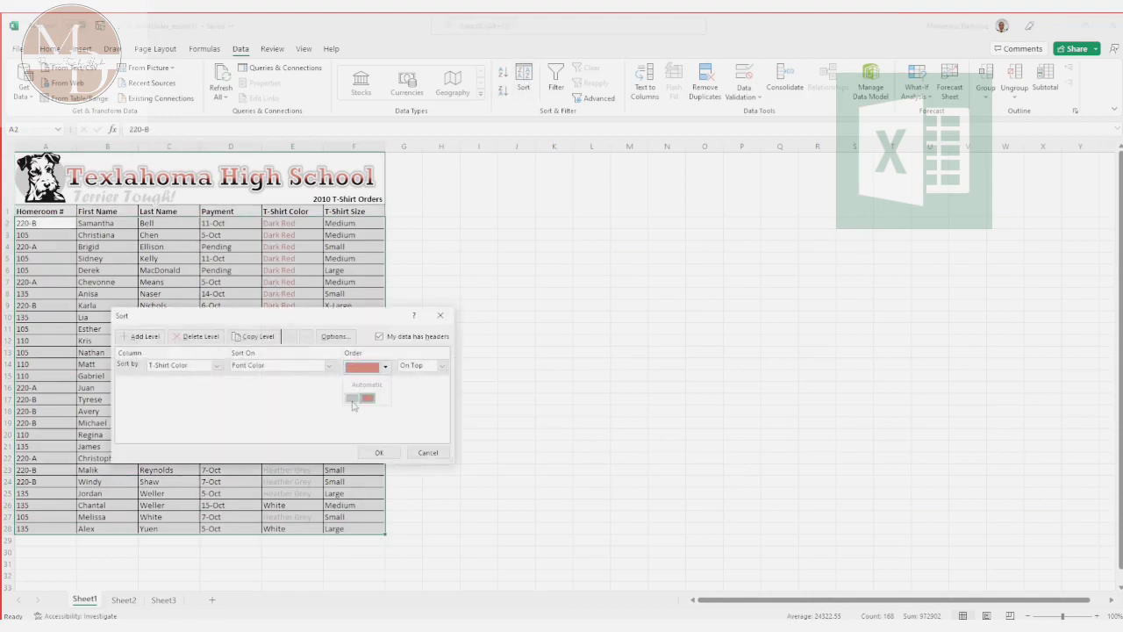
left_click(353, 400)
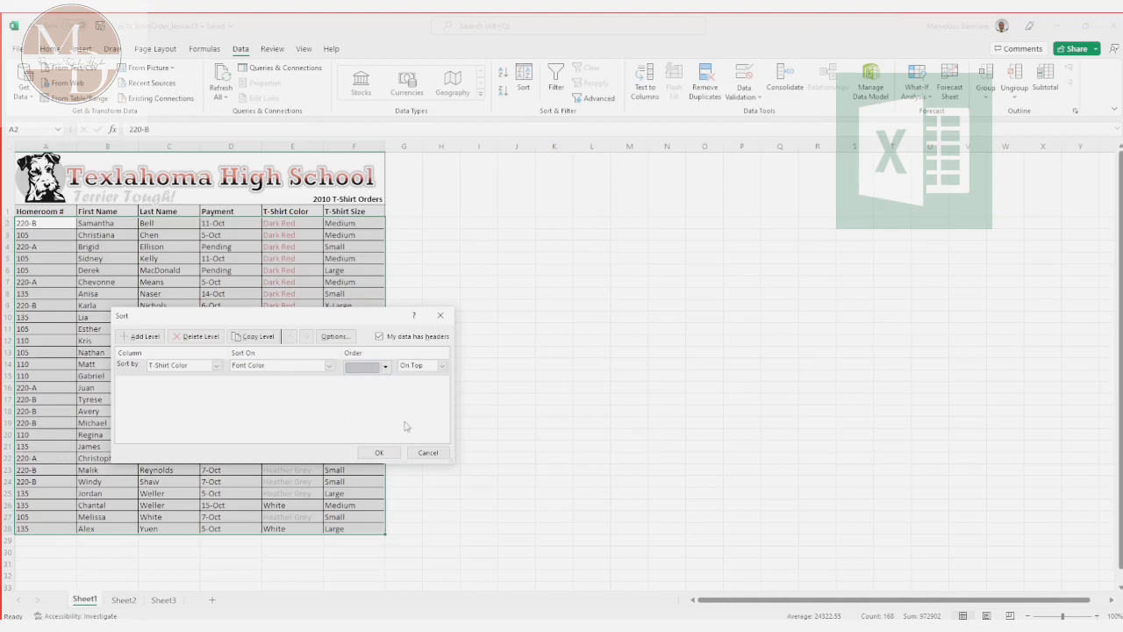
left_click(379, 453)
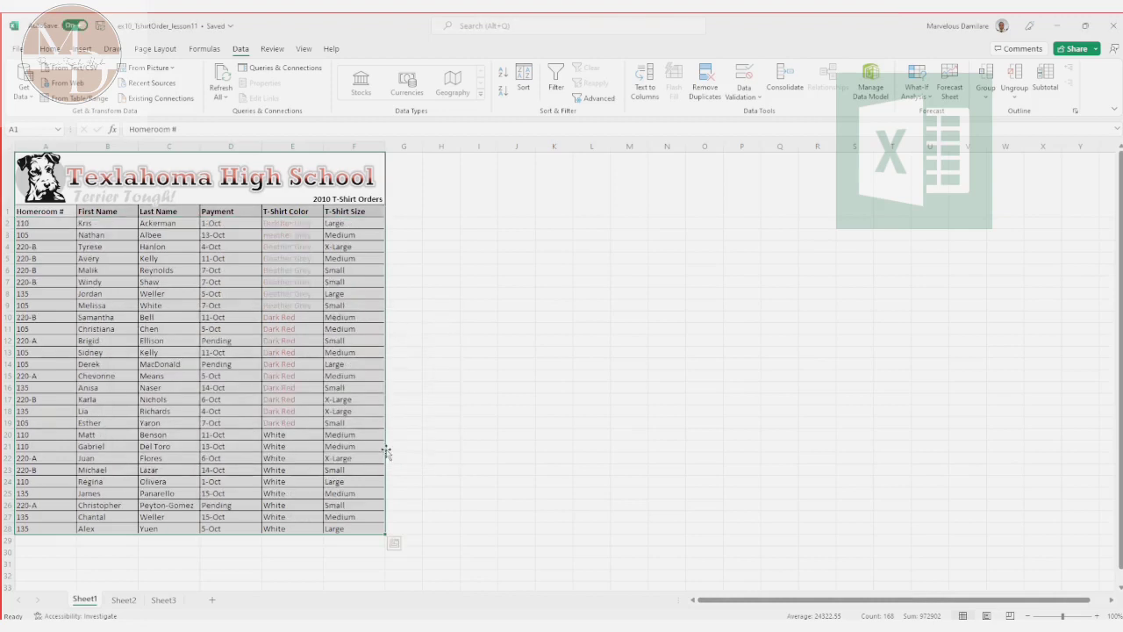
left_click(484, 447)
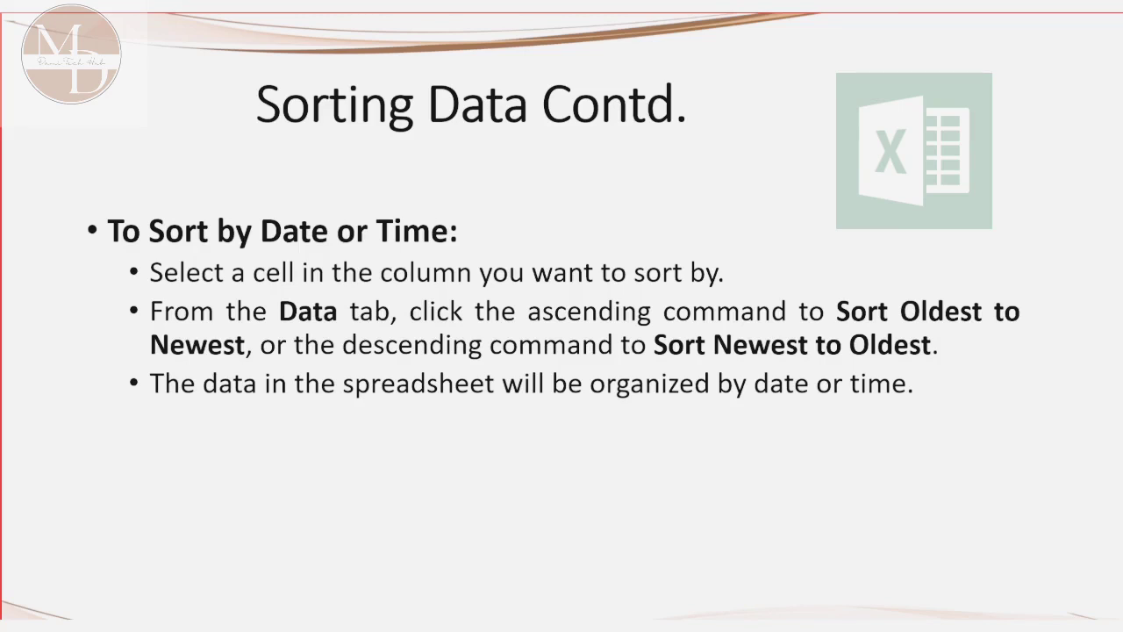
key("Right")
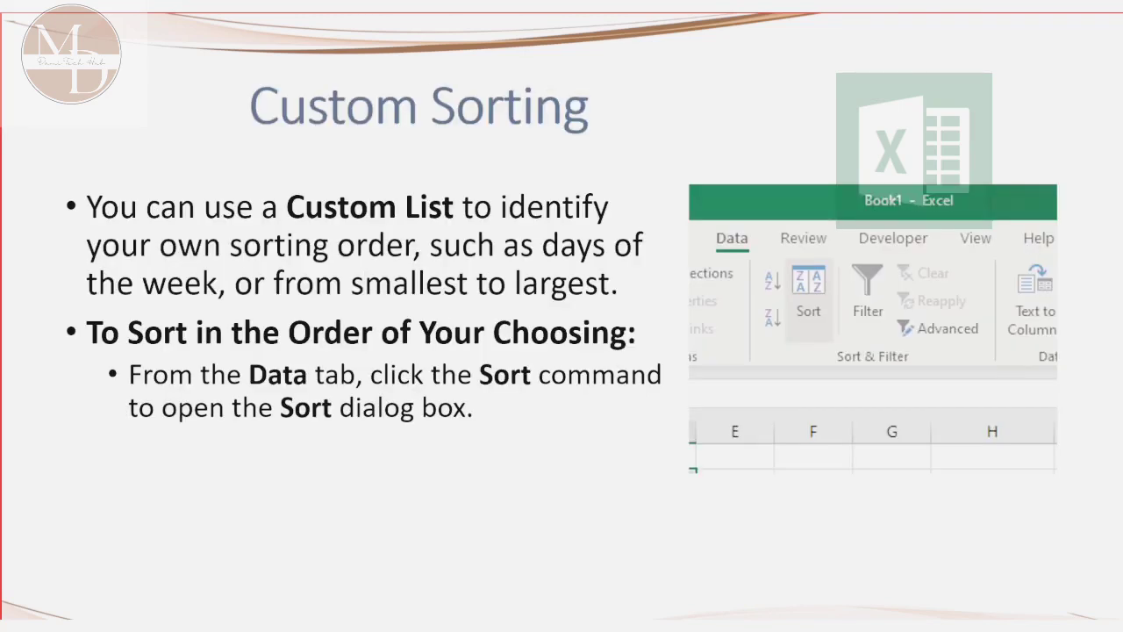
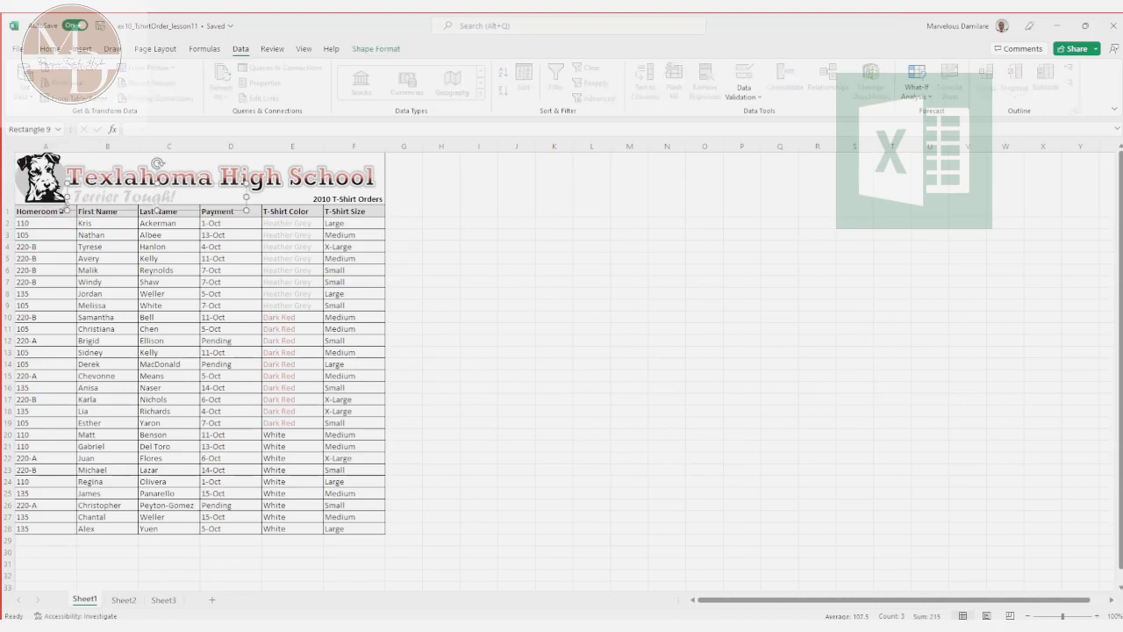
Step: Set up a custom sort of the table A1:F28 with Homeroom # as the first level, sorted on Cell Values
left_click(48, 211)
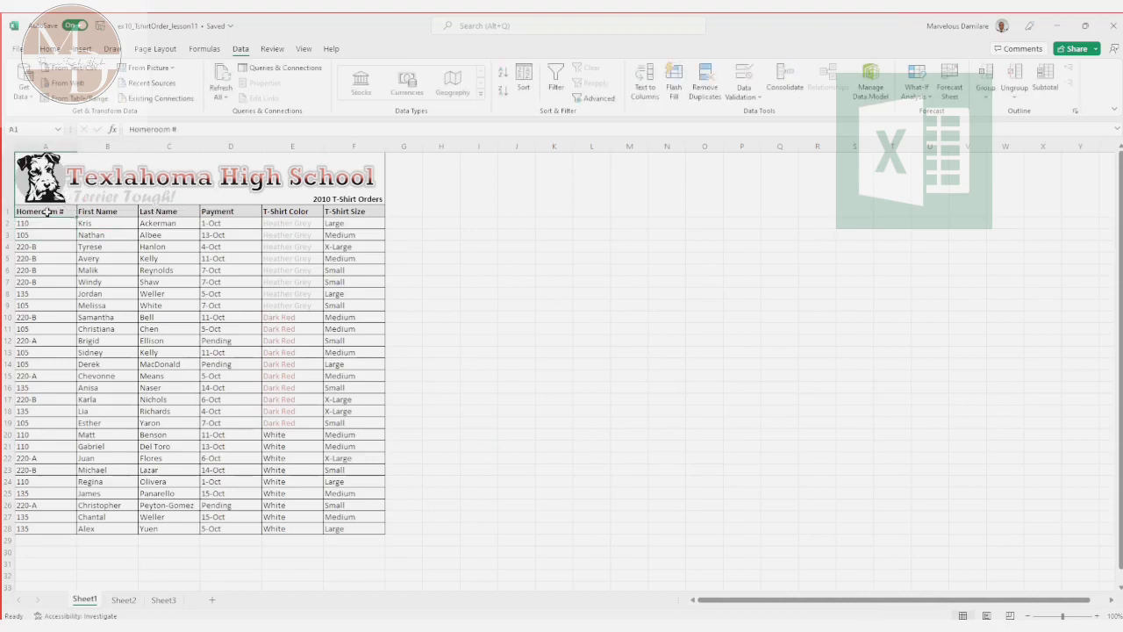
left_click_drag(49, 212, 371, 531)
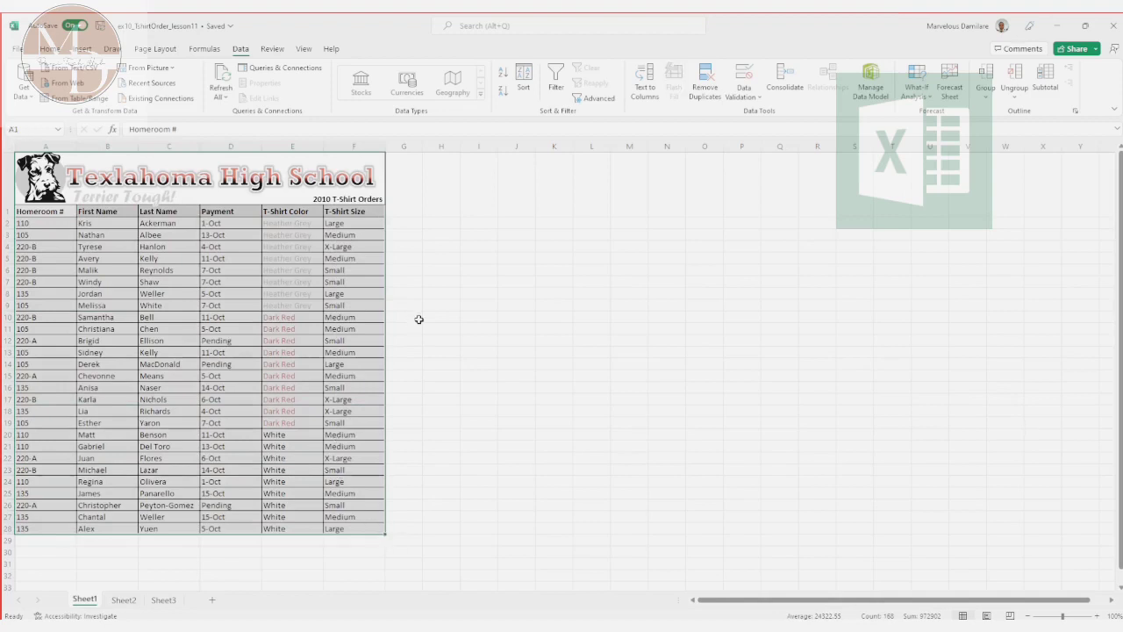
left_click(523, 77)
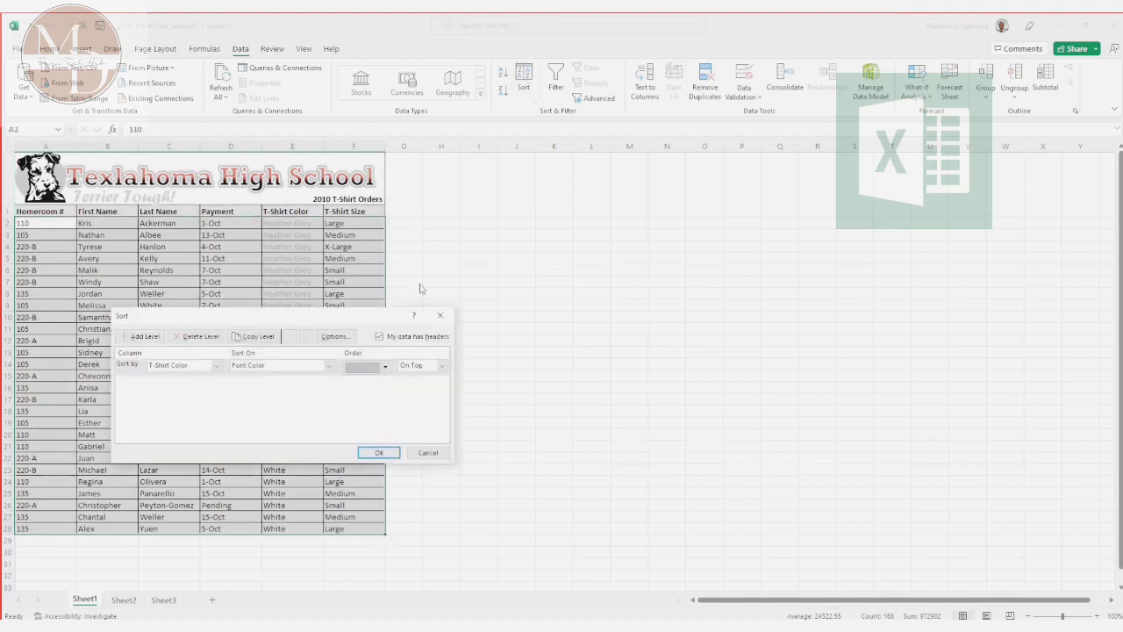
left_click(216, 365)
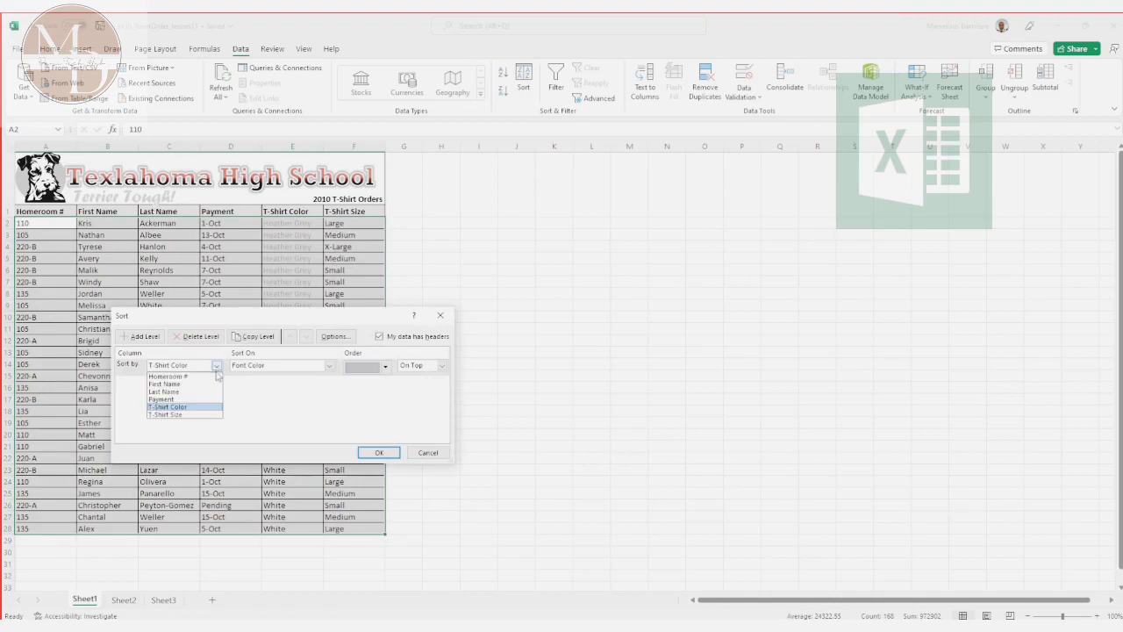
left_click(207, 376)
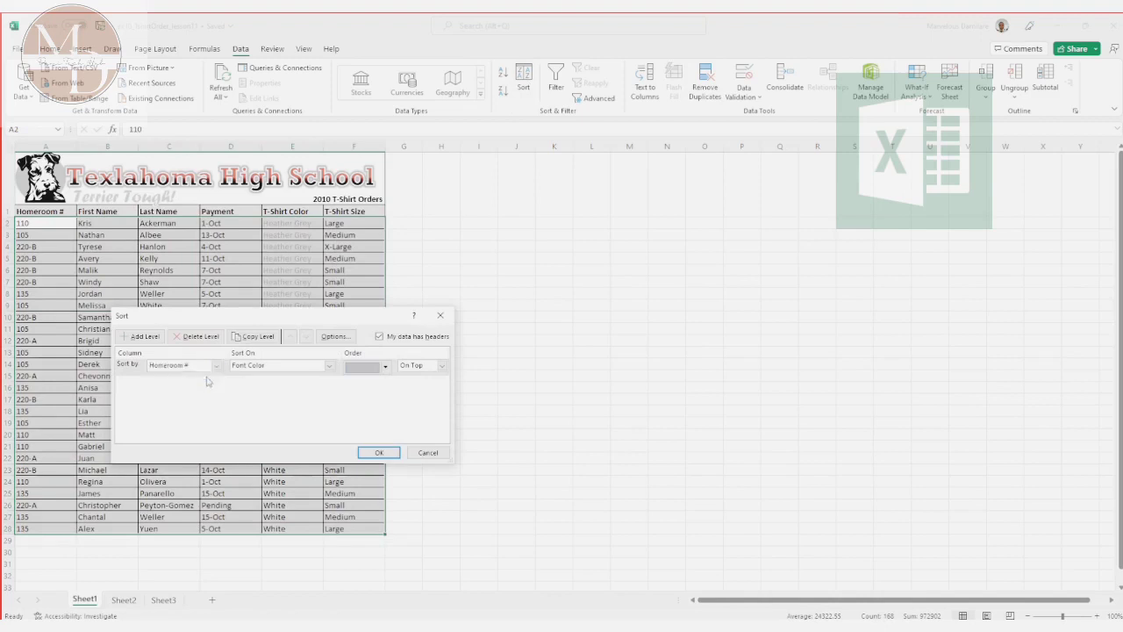
left_click(330, 366)
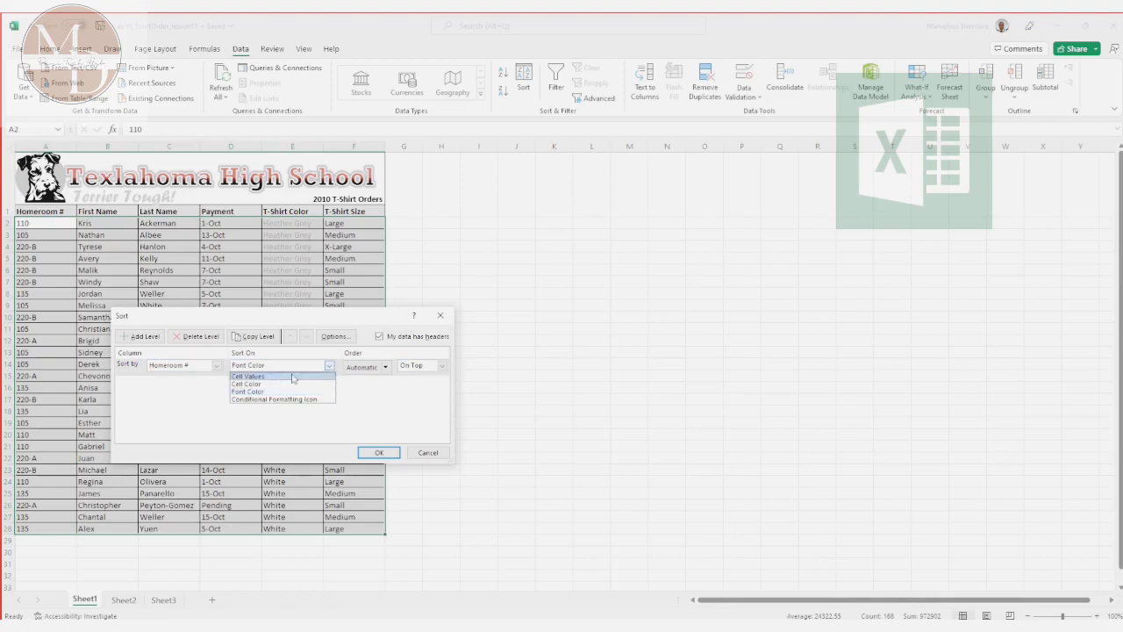
left_click(293, 376)
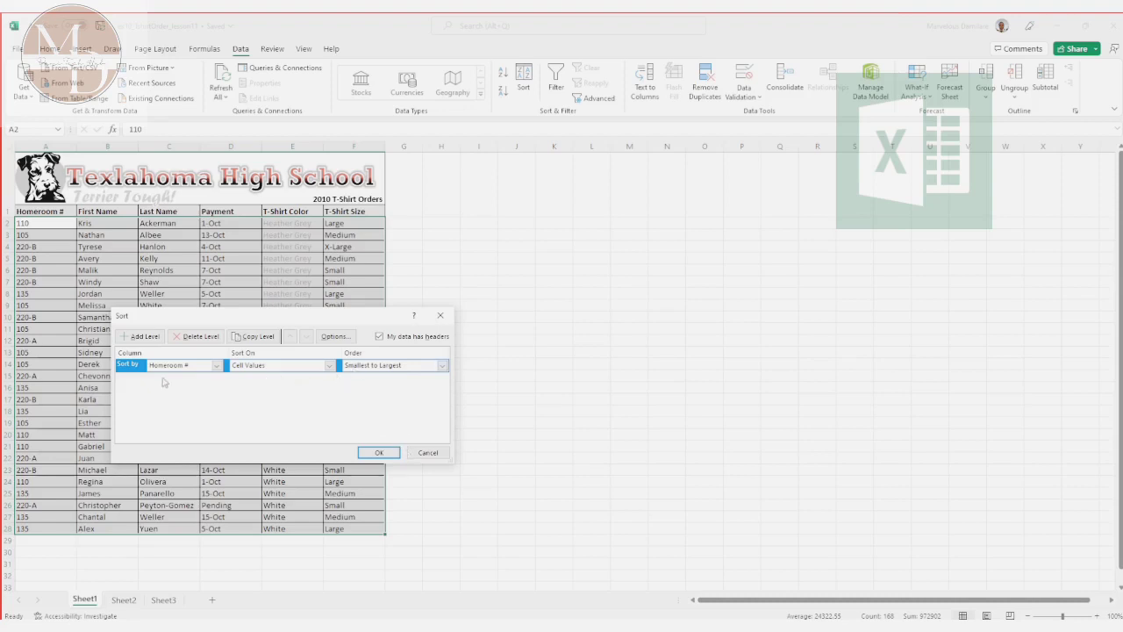
Step: Add a second sort level for Last Name on Cell Values, A to Z, apply the sort, and deselect the table
left_click(143, 337)
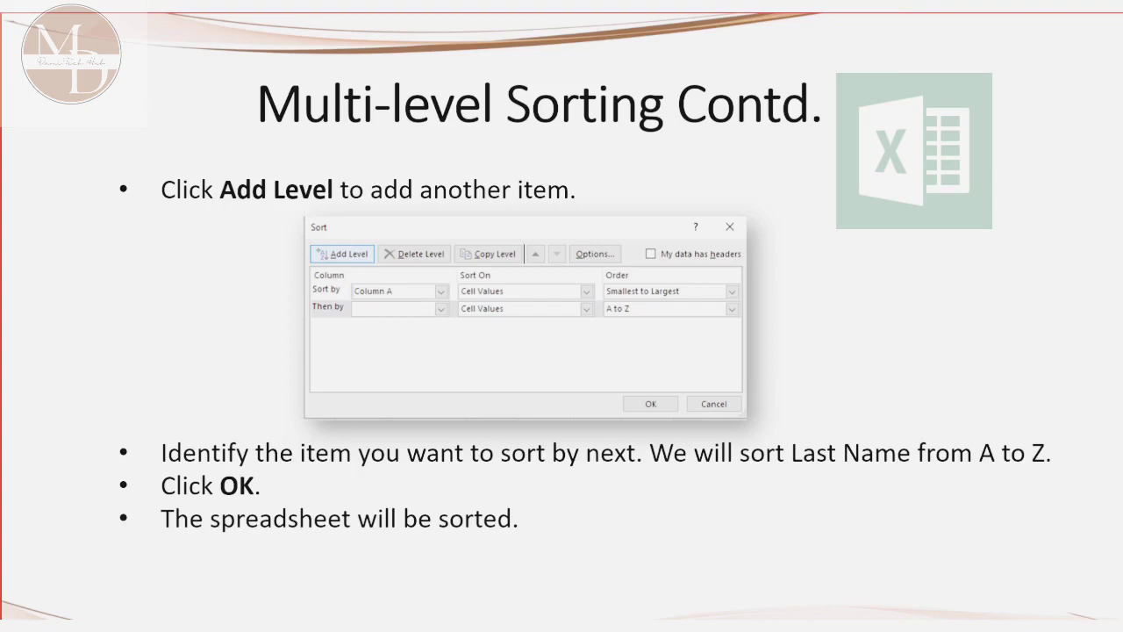
key("alt+Tab")
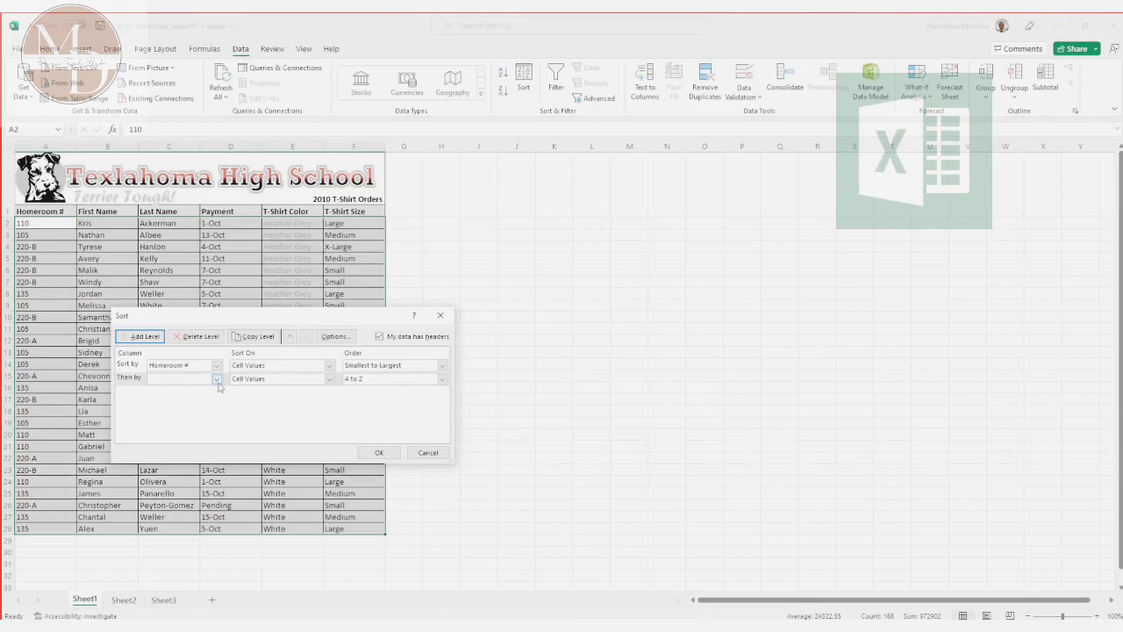
left_click(216, 379)
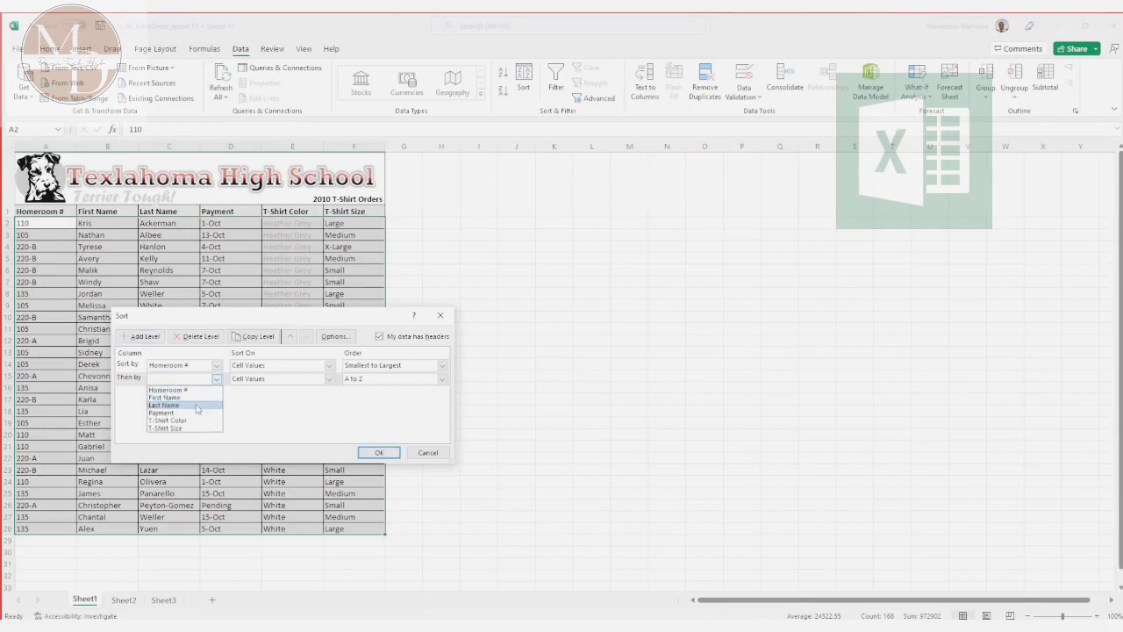
left_click(197, 407)
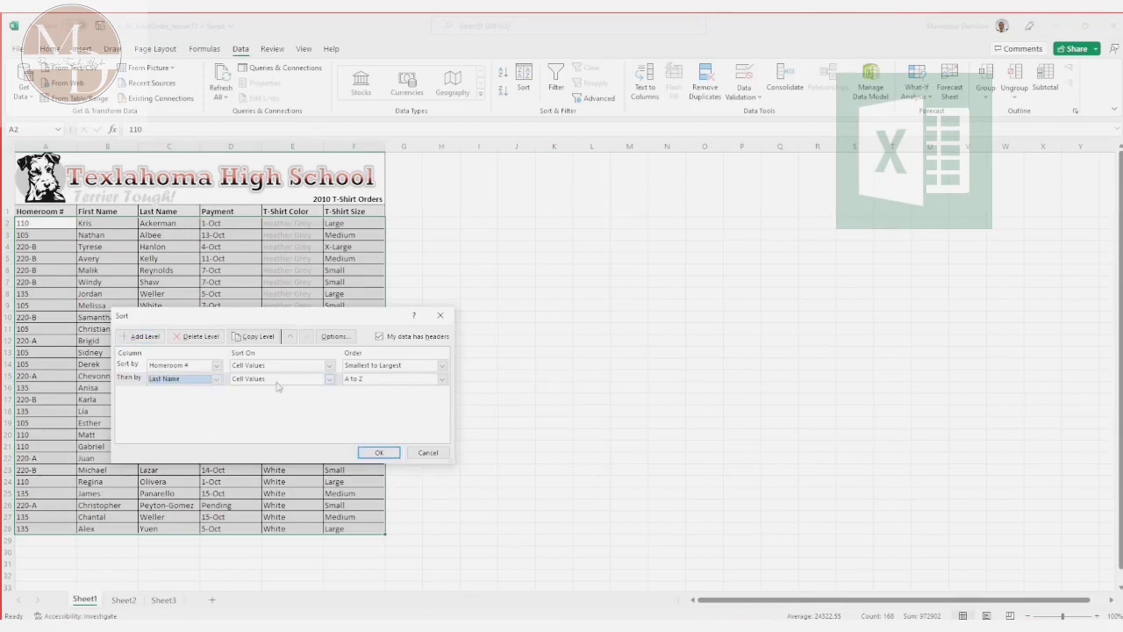
left_click(330, 380)
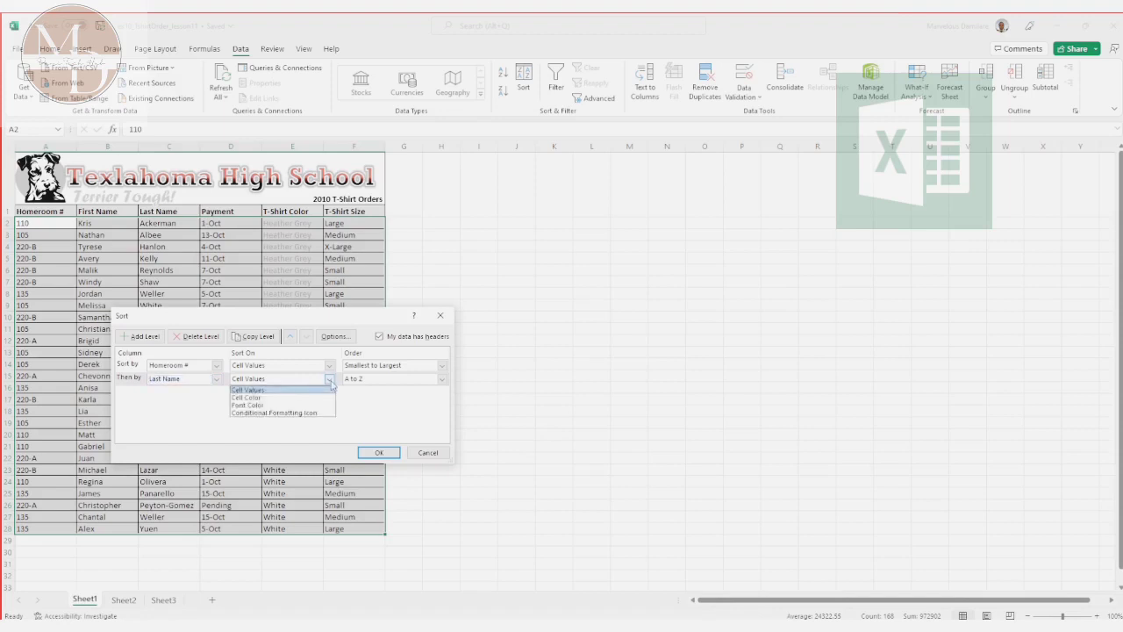
left_click(330, 382)
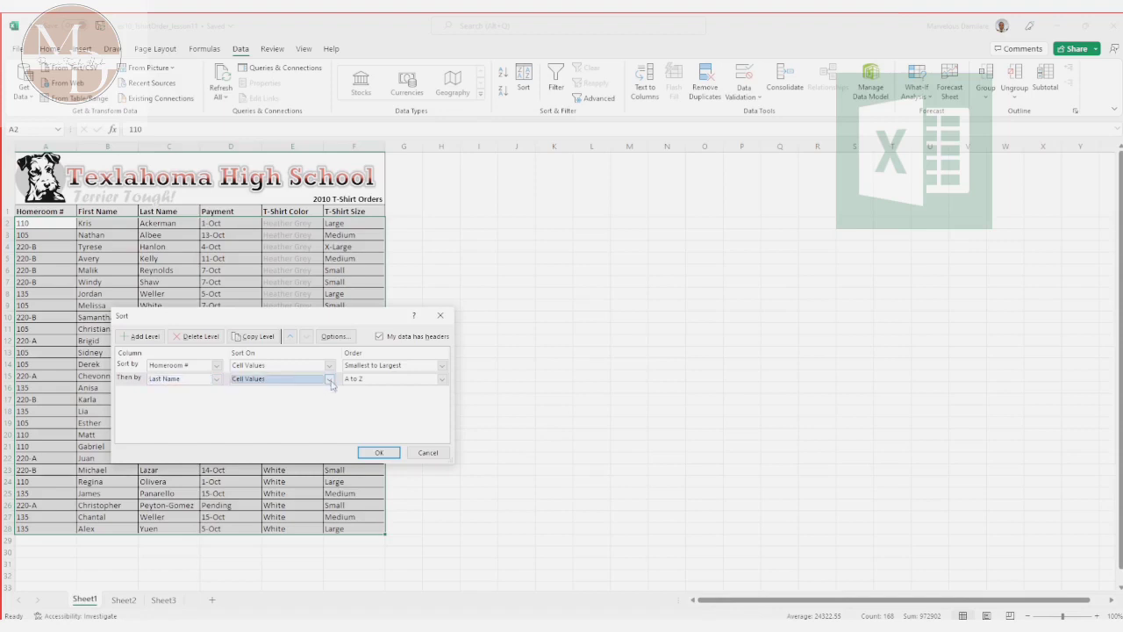
left_click(379, 453)
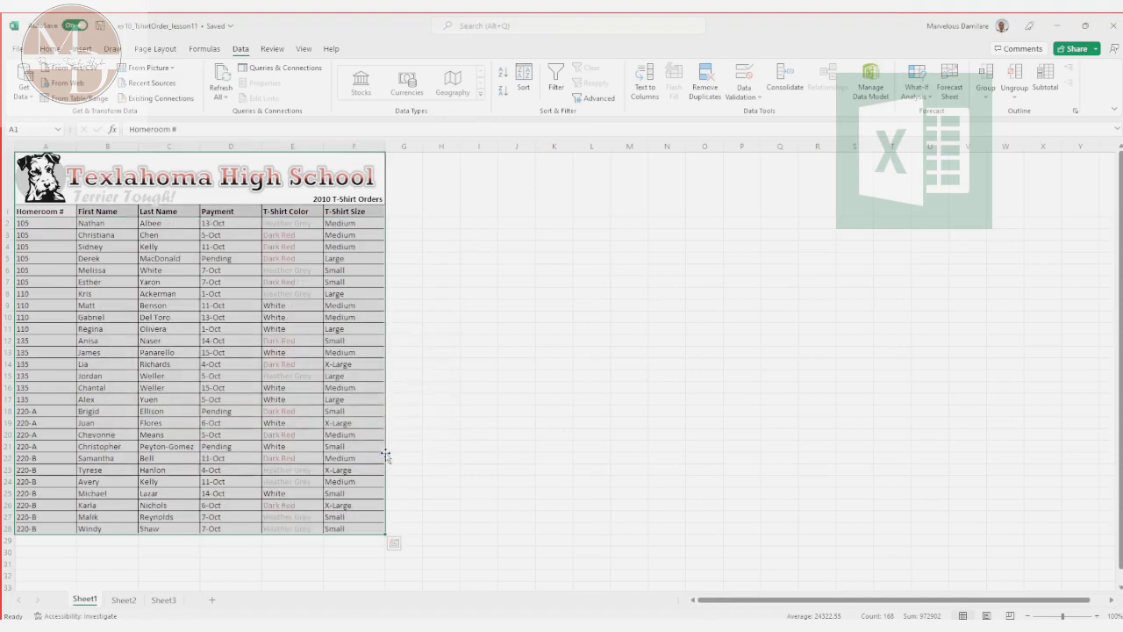
left_click(555, 340)
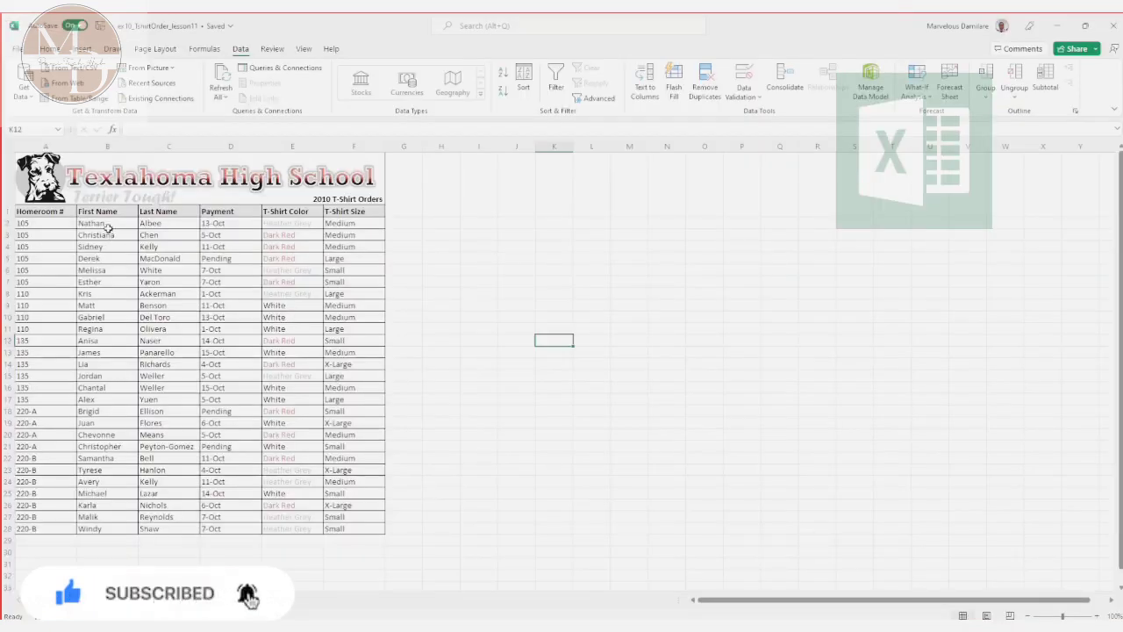
Step: Reopen the custom sort for A1:F28, add an empty sort level, and move it below the Last Name level
left_click(26, 211)
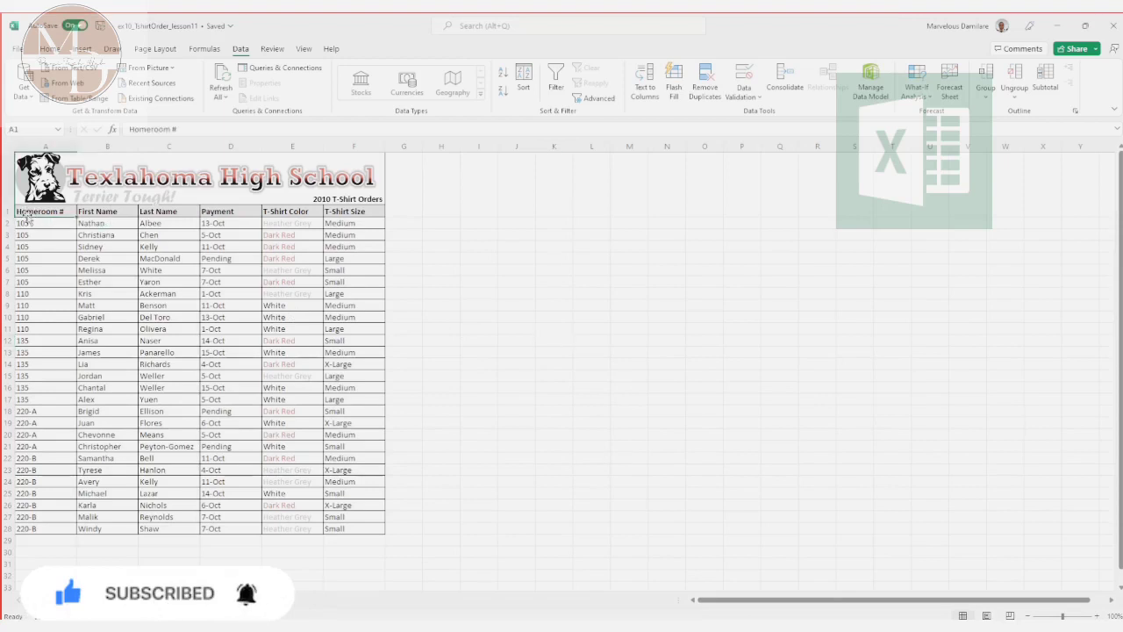
left_click_drag(27, 218, 356, 528)
left_click(356, 527)
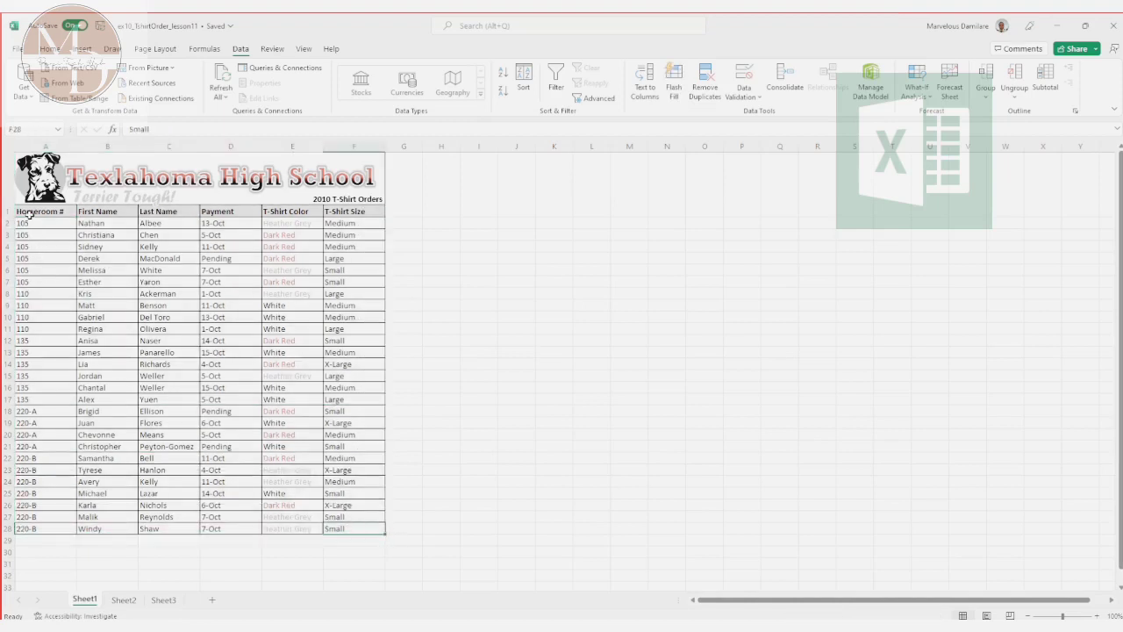
left_click_drag(28, 214, 360, 526)
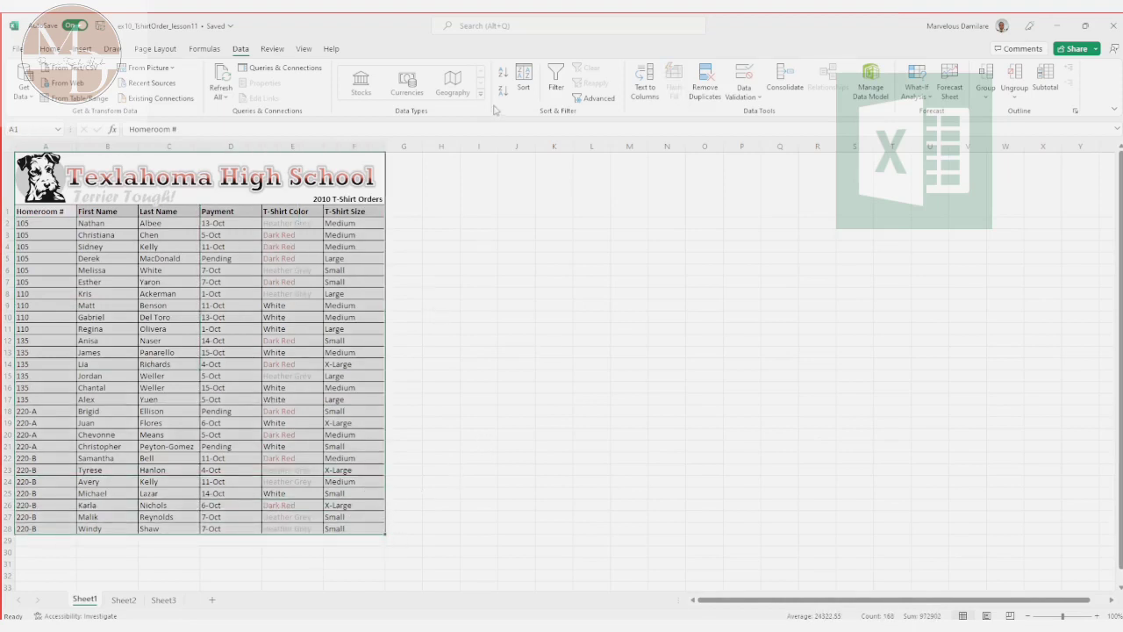
left_click(523, 77)
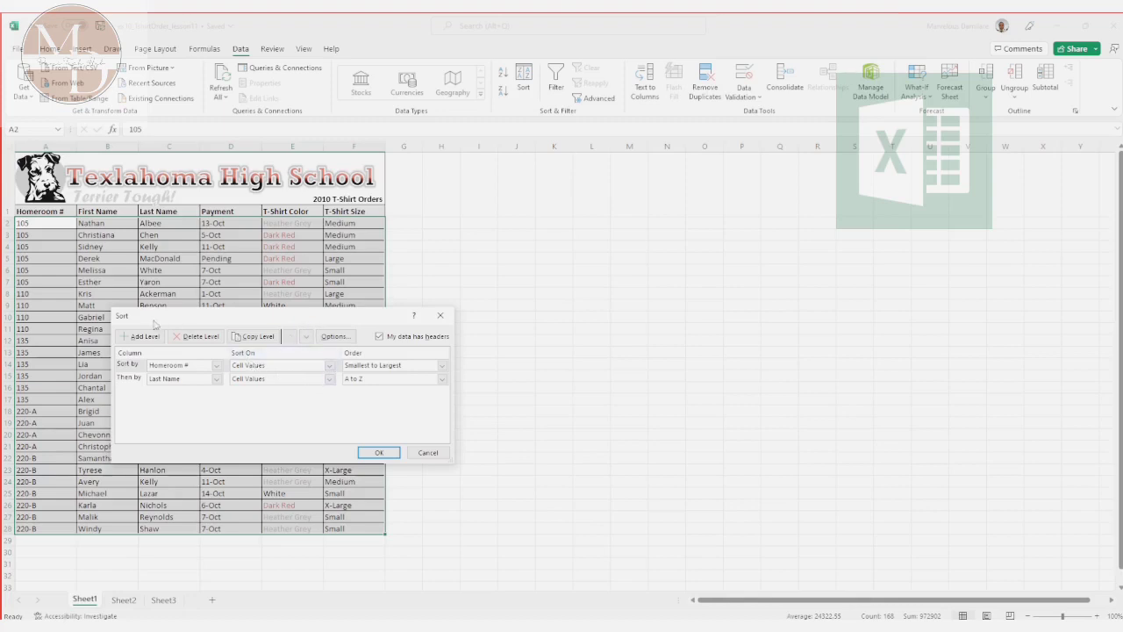
left_click(148, 337)
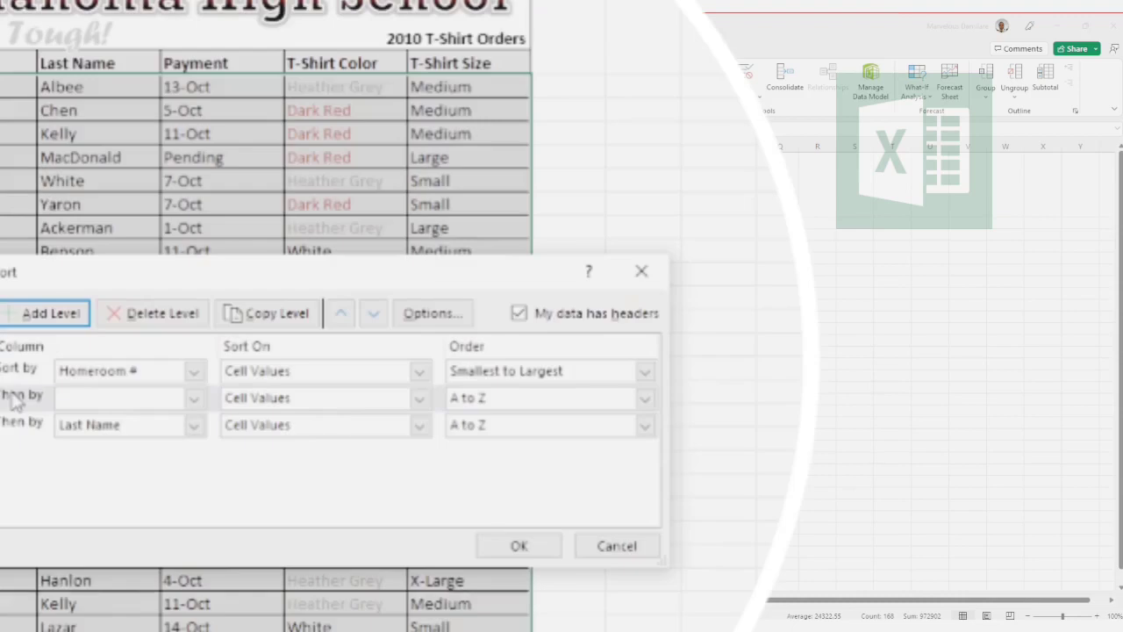
left_click(128, 377)
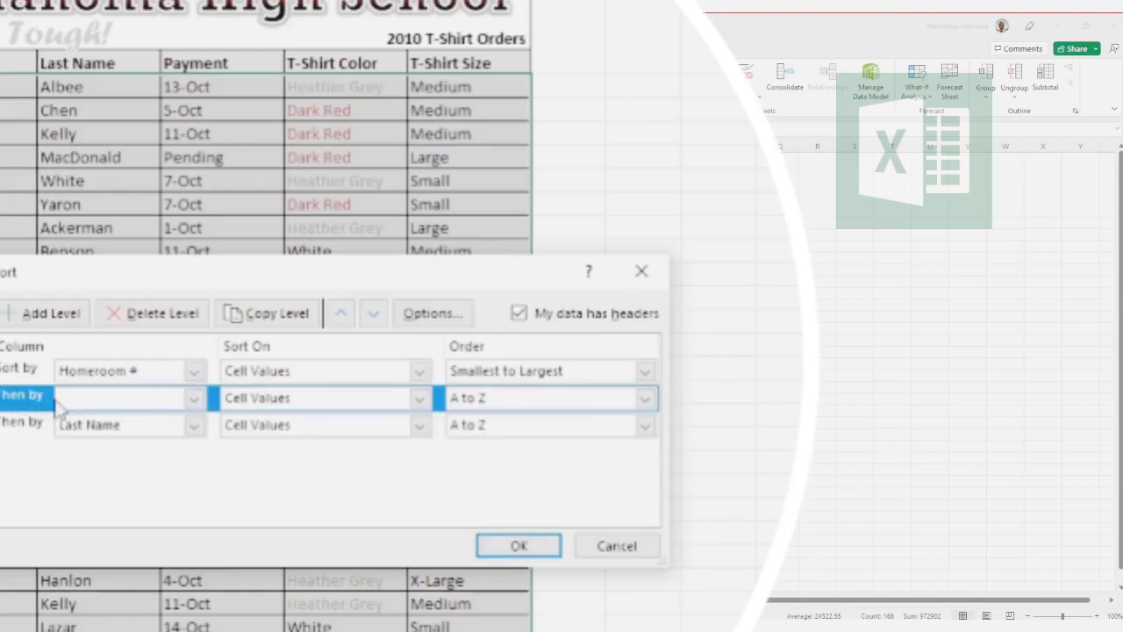
left_click(374, 316)
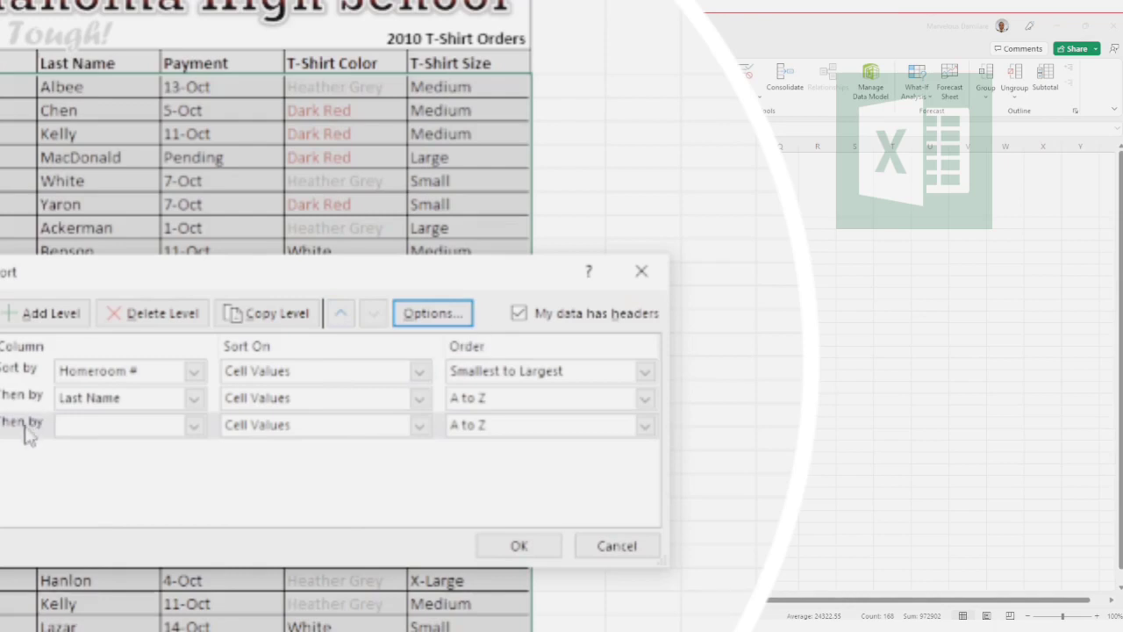
Step: Set the empty third sort level to T-Shirt Size on Cell Values, Z to A, apply the sort, and deselect the table
left_click(198, 427)
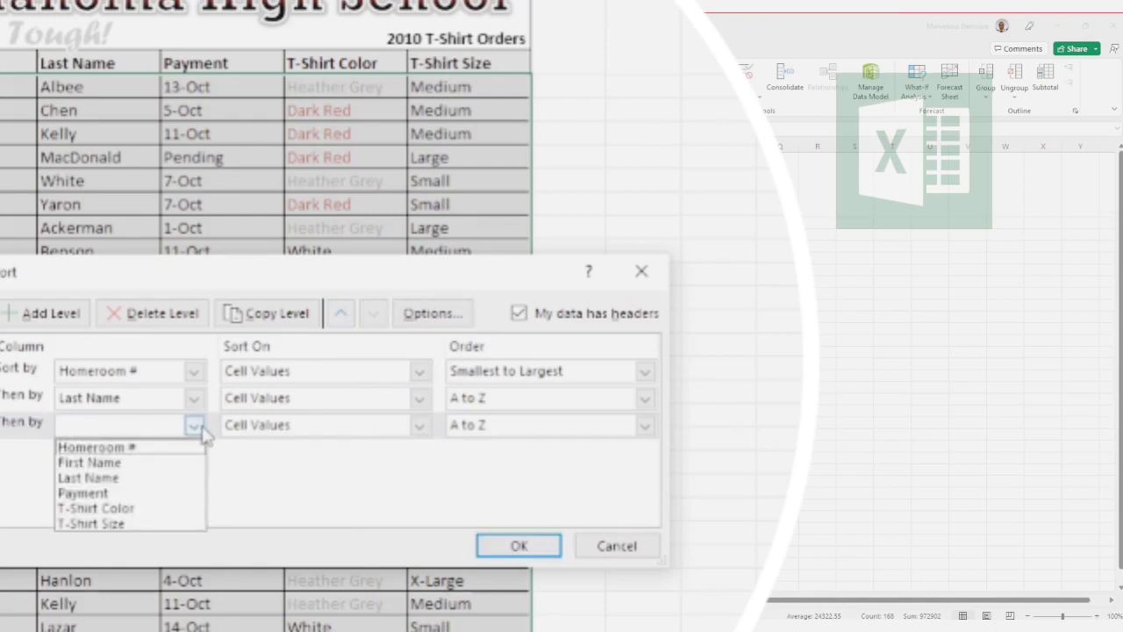
left_click(157, 525)
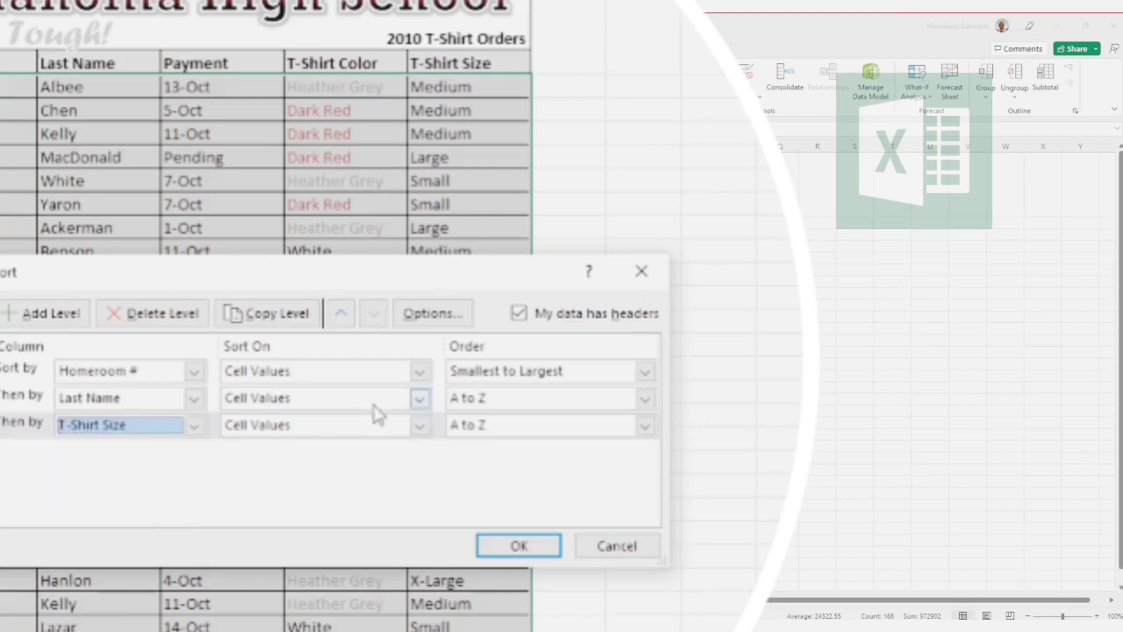
left_click(419, 426)
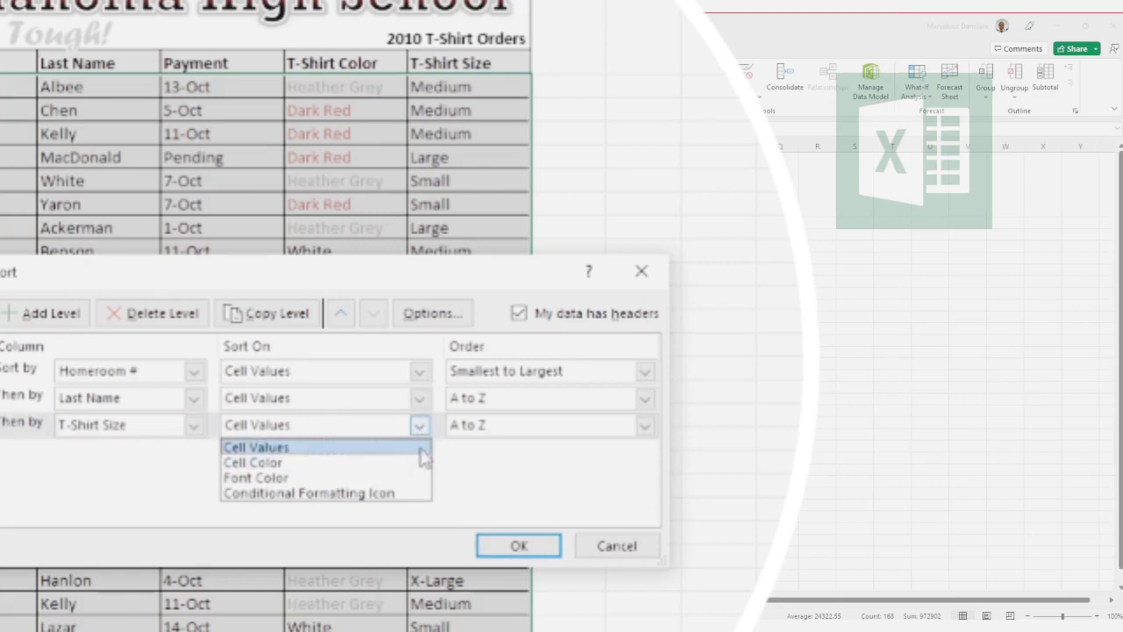
left_click(421, 448)
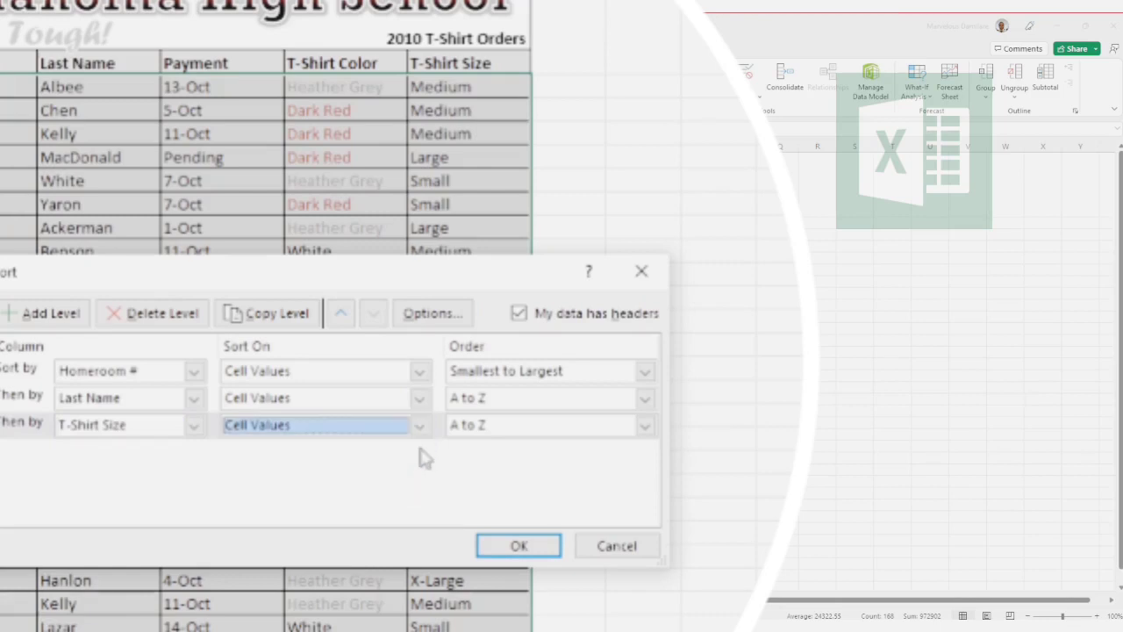
left_click(647, 427)
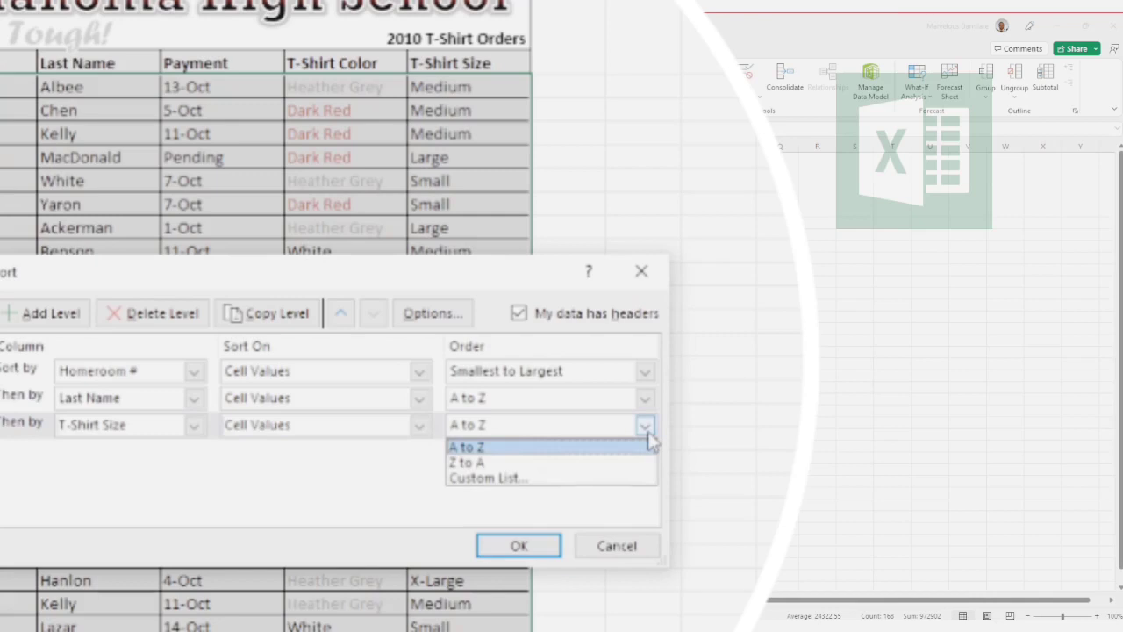
left_click(641, 469)
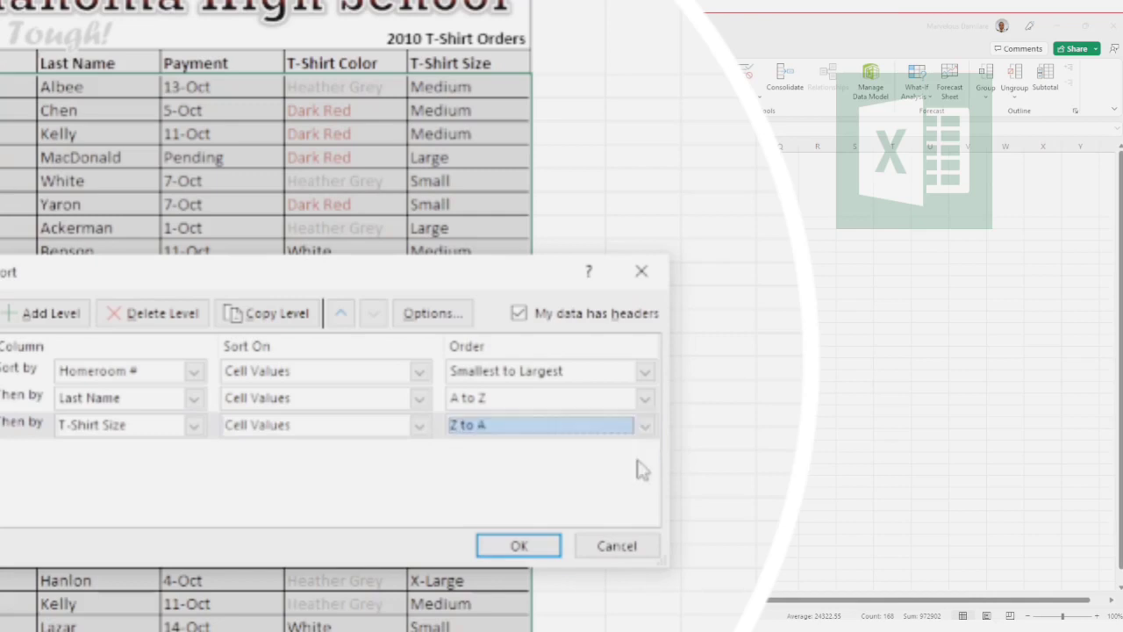
left_click(518, 547)
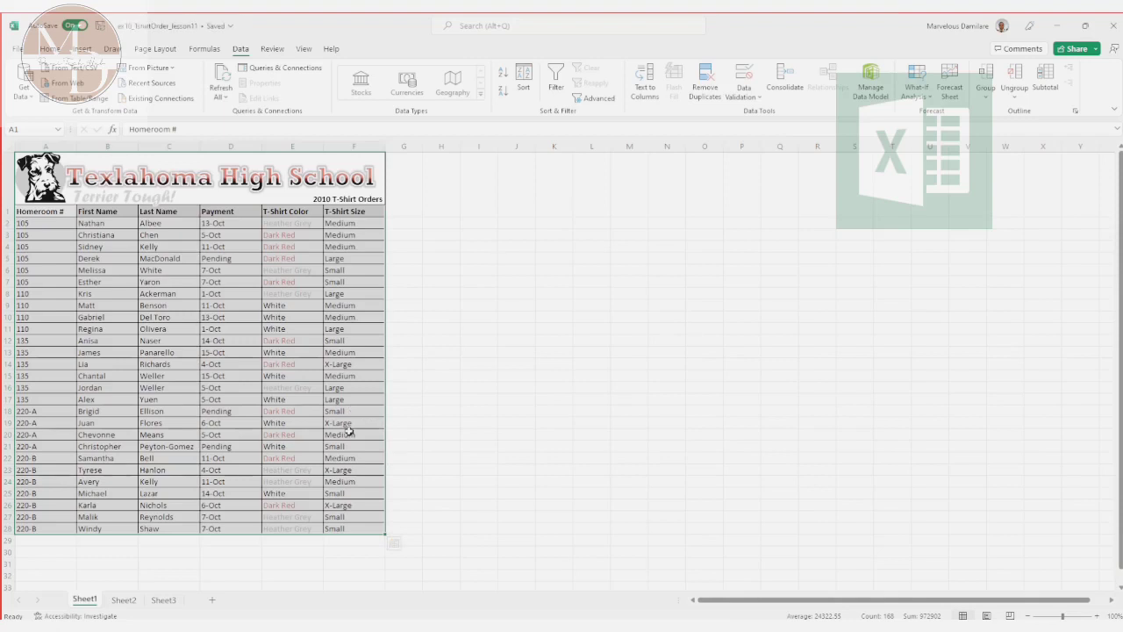
left_click(369, 386)
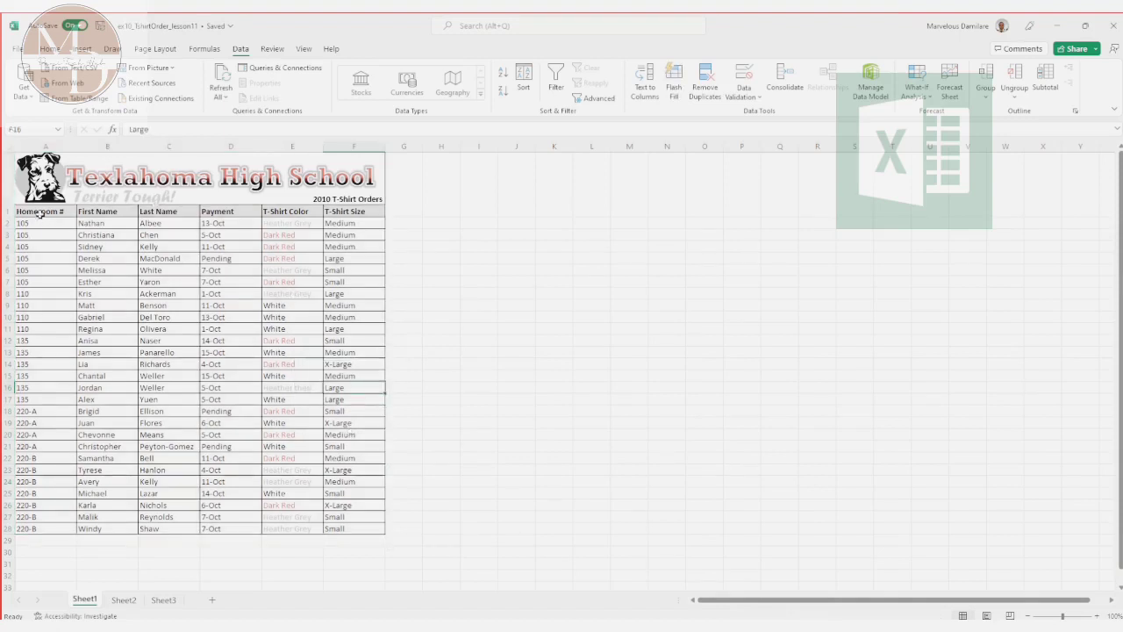
Step: Reopen the custom sort for A1:F28 and delete the T-Shirt Size and Last Name levels
left_click_drag(39, 210, 357, 532)
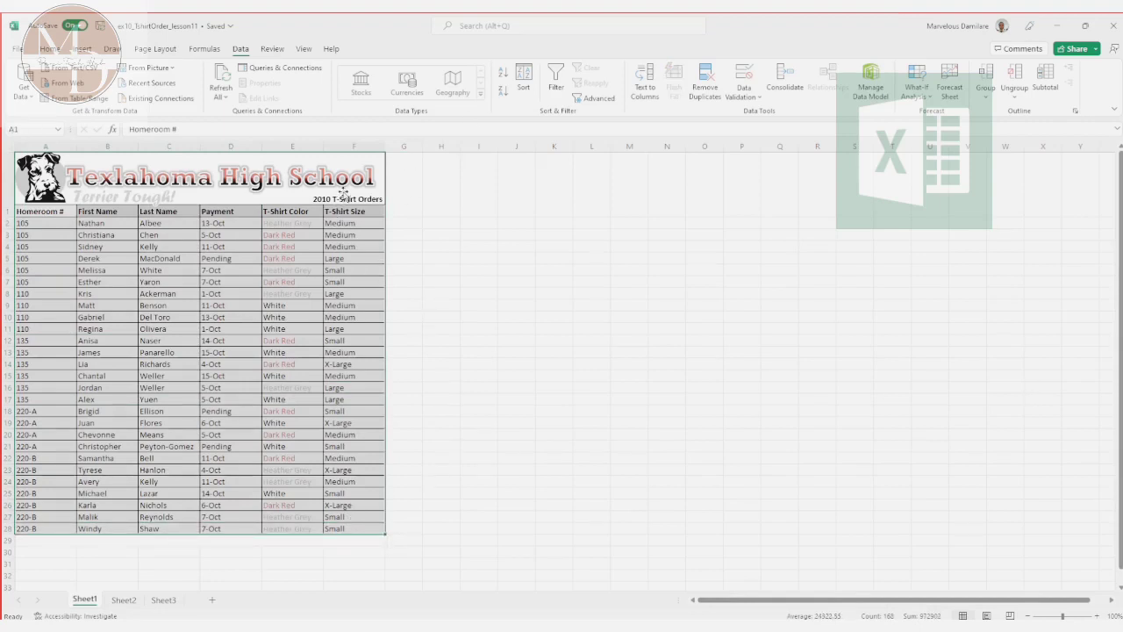
left_click(524, 79)
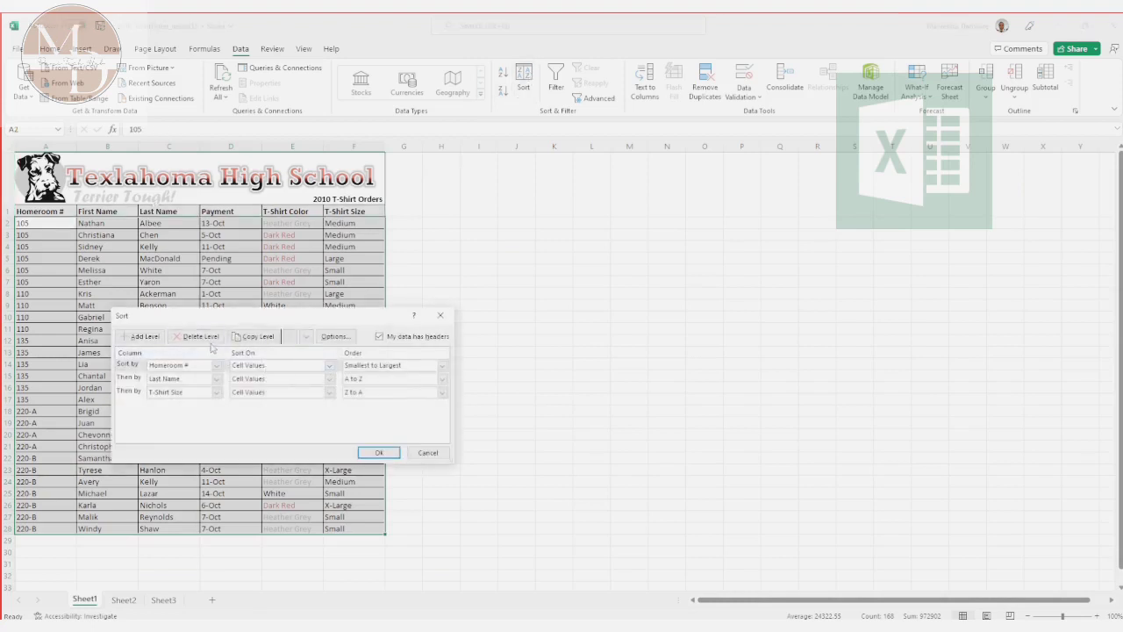
left_click(122, 392)
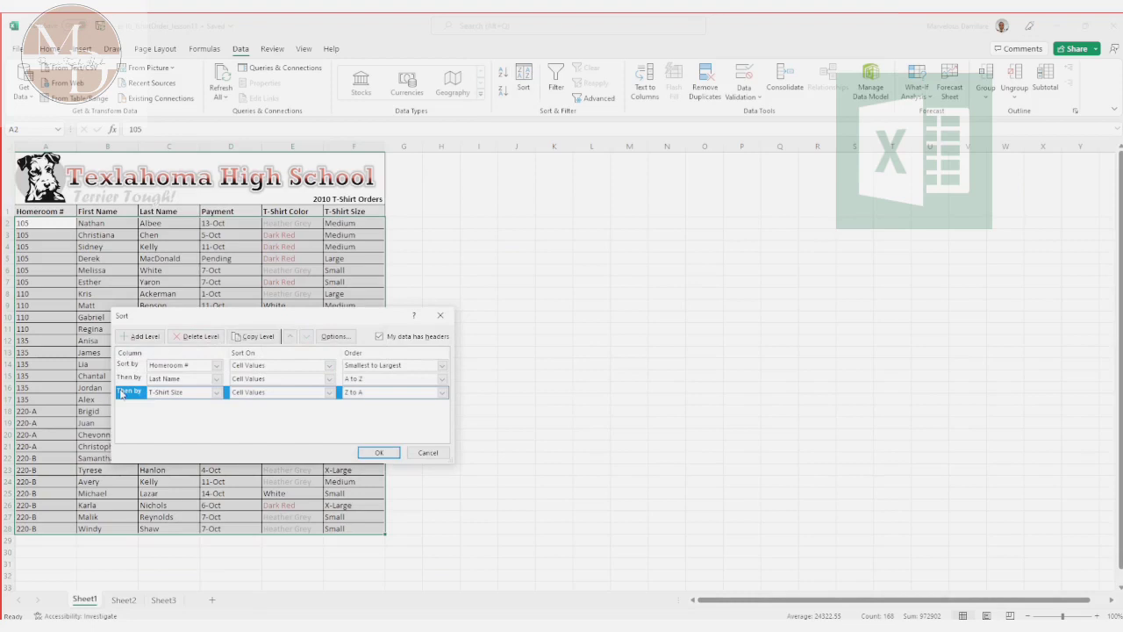
left_click(216, 338)
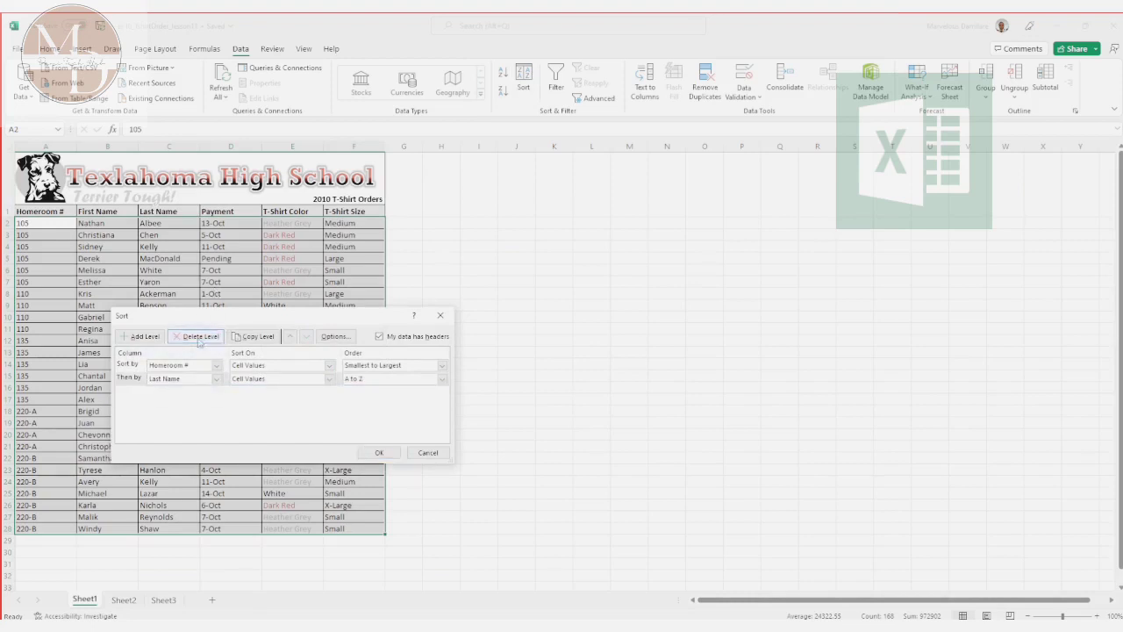
left_click(200, 339)
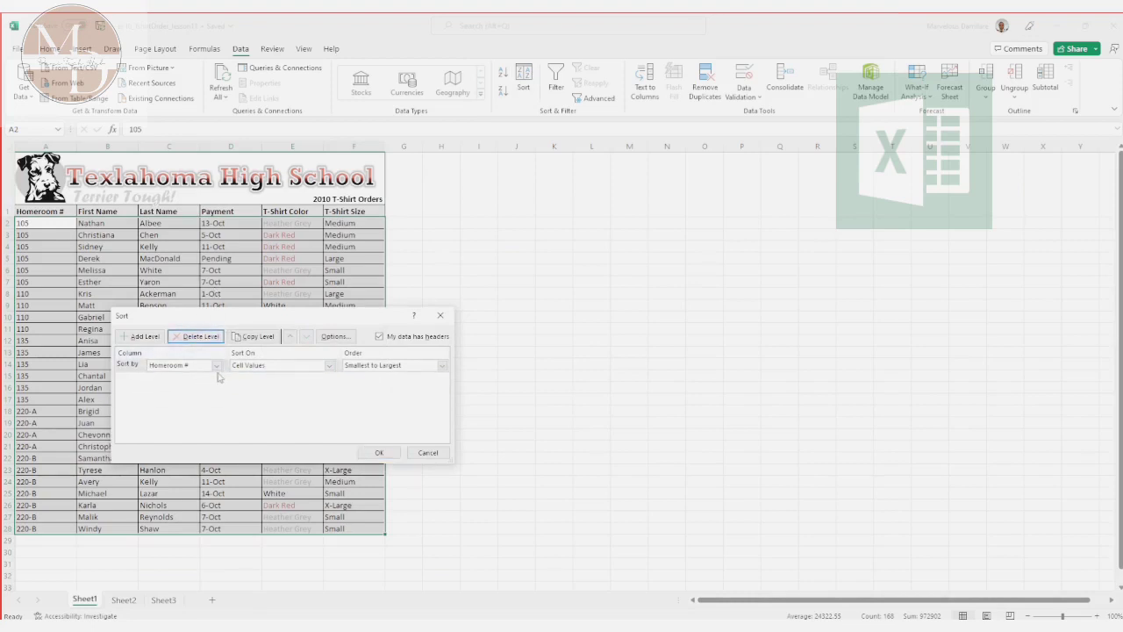
Step: Set the remaining sort level's column to T-Shirt Size, sorting on Cell Values
left_click(217, 366)
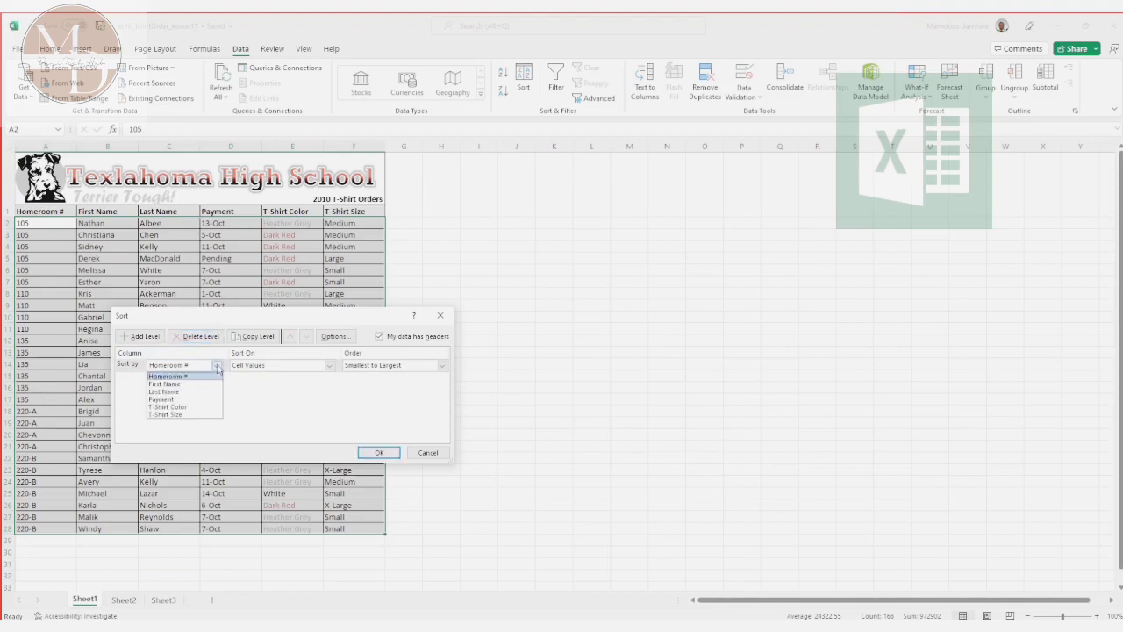
left_click(195, 414)
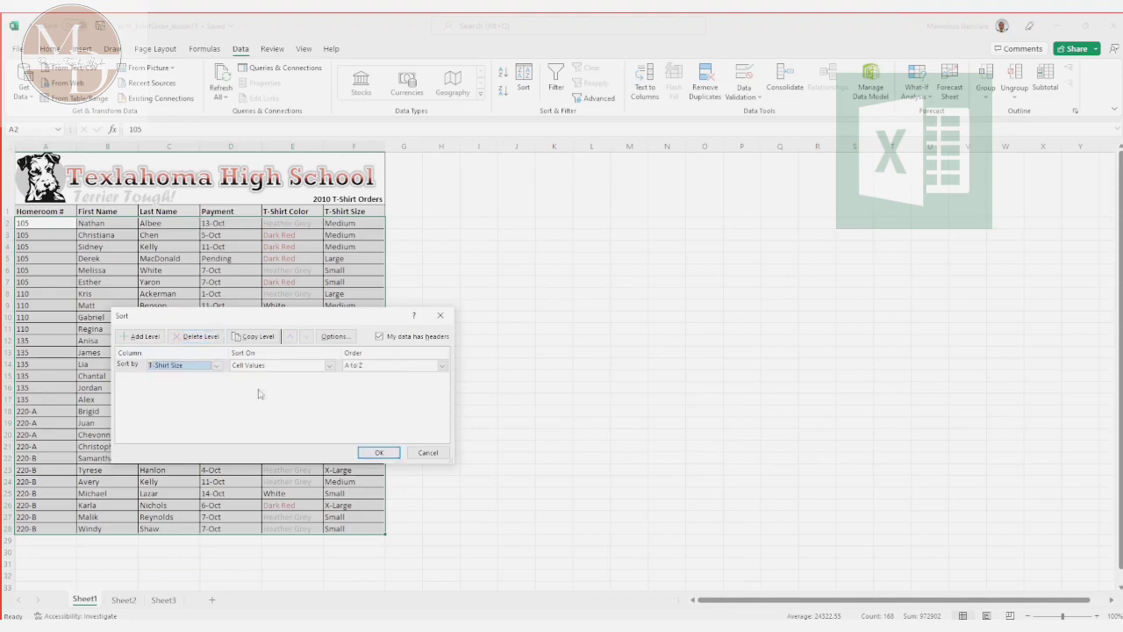
left_click(330, 365)
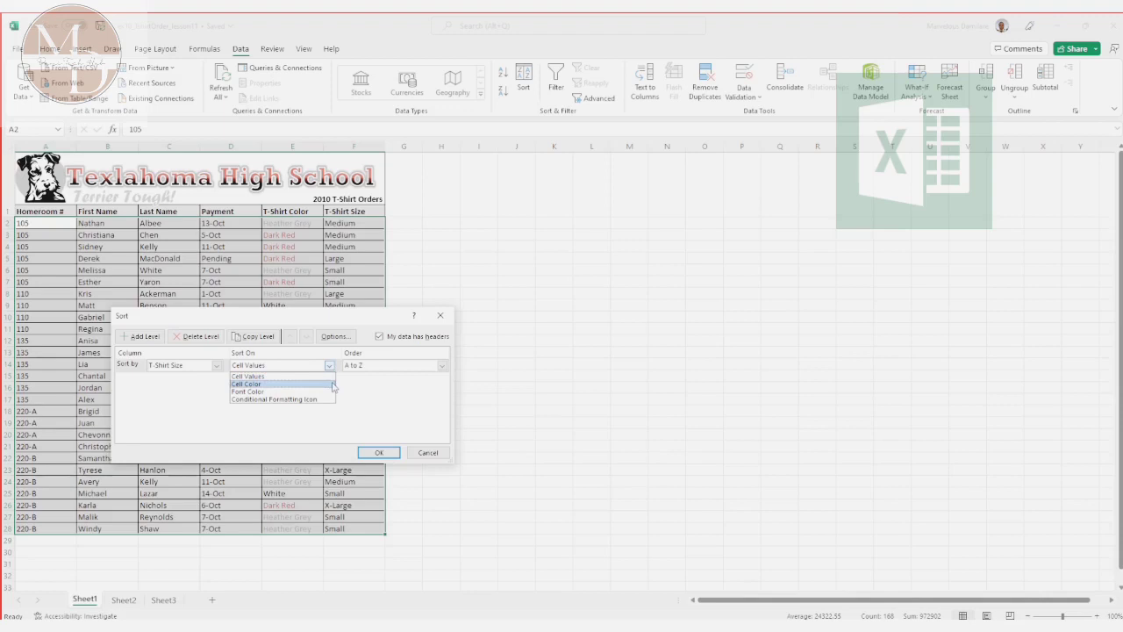
left_click(331, 377)
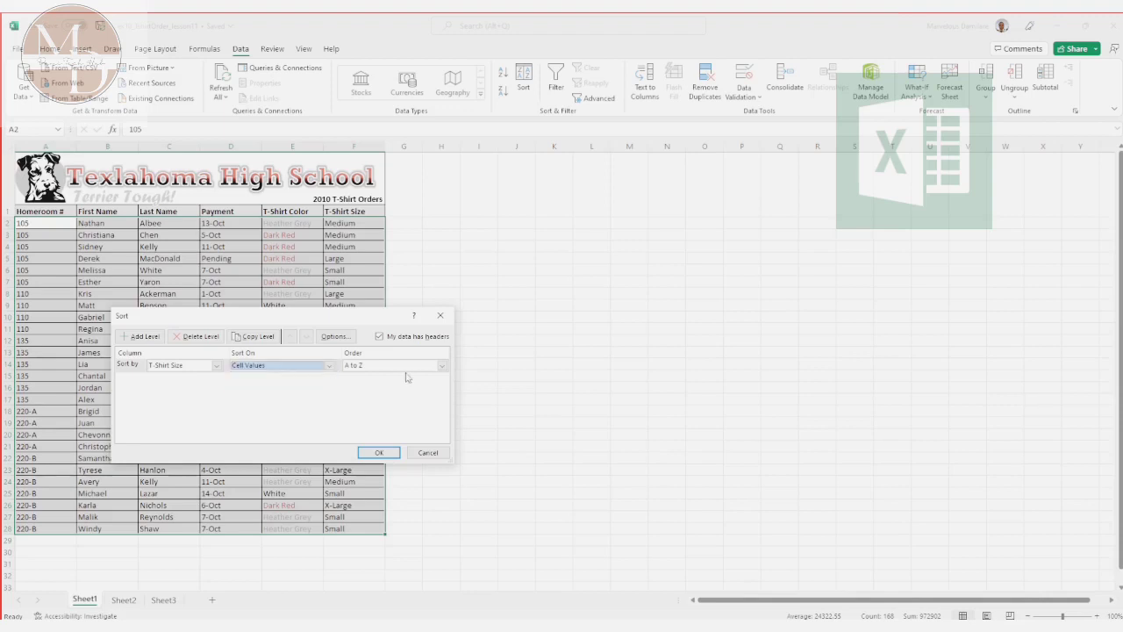
left_click(442, 366)
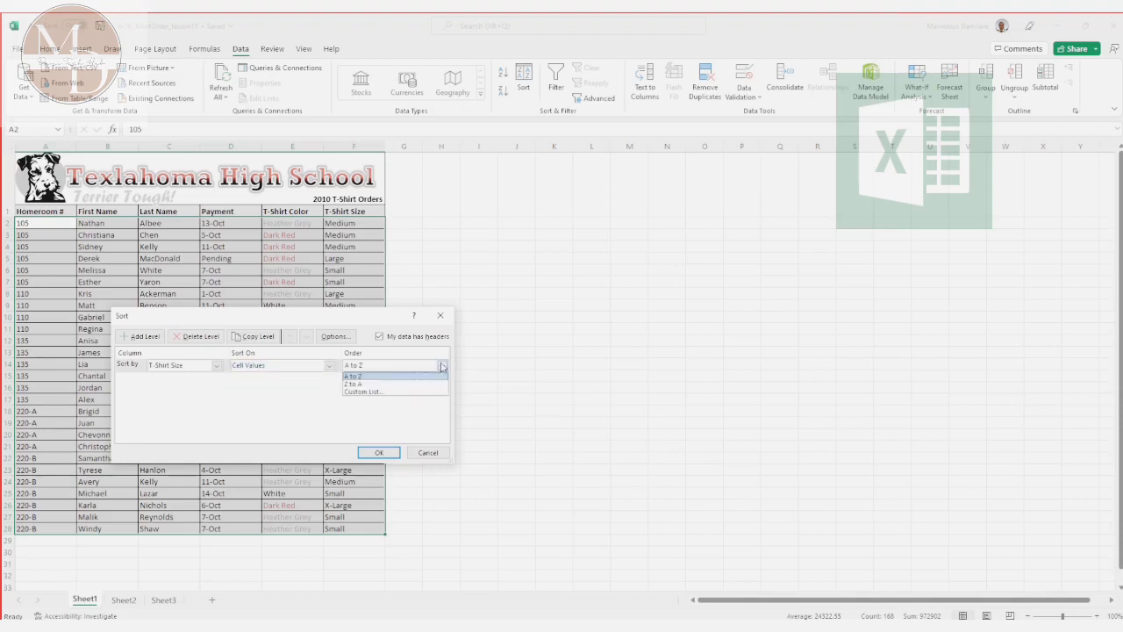
left_click(430, 392)
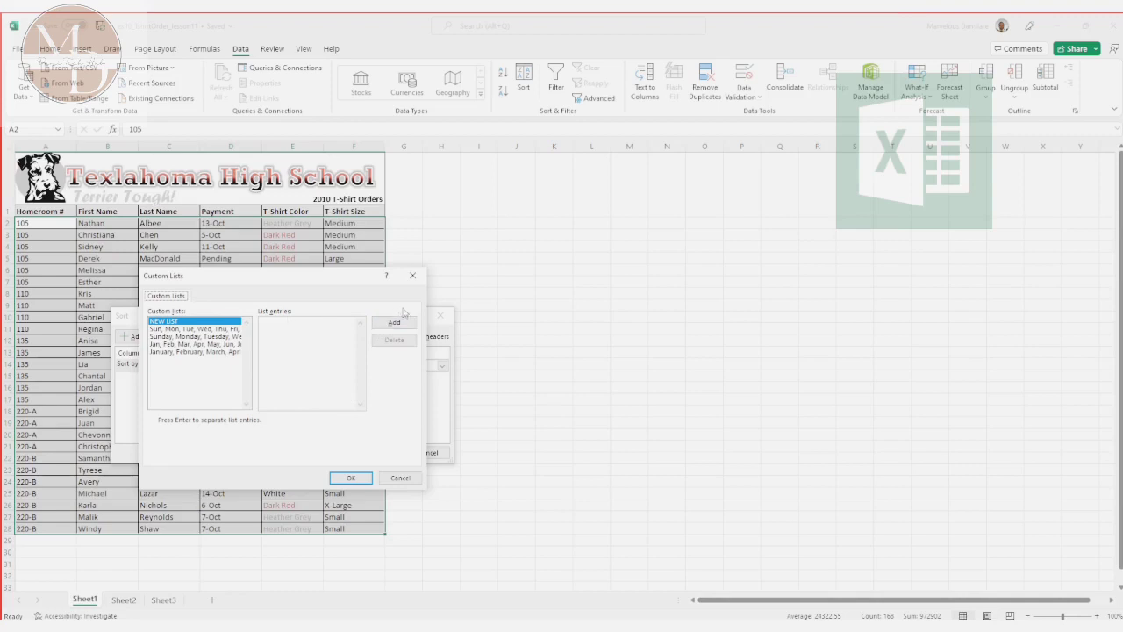
left_click(414, 274)
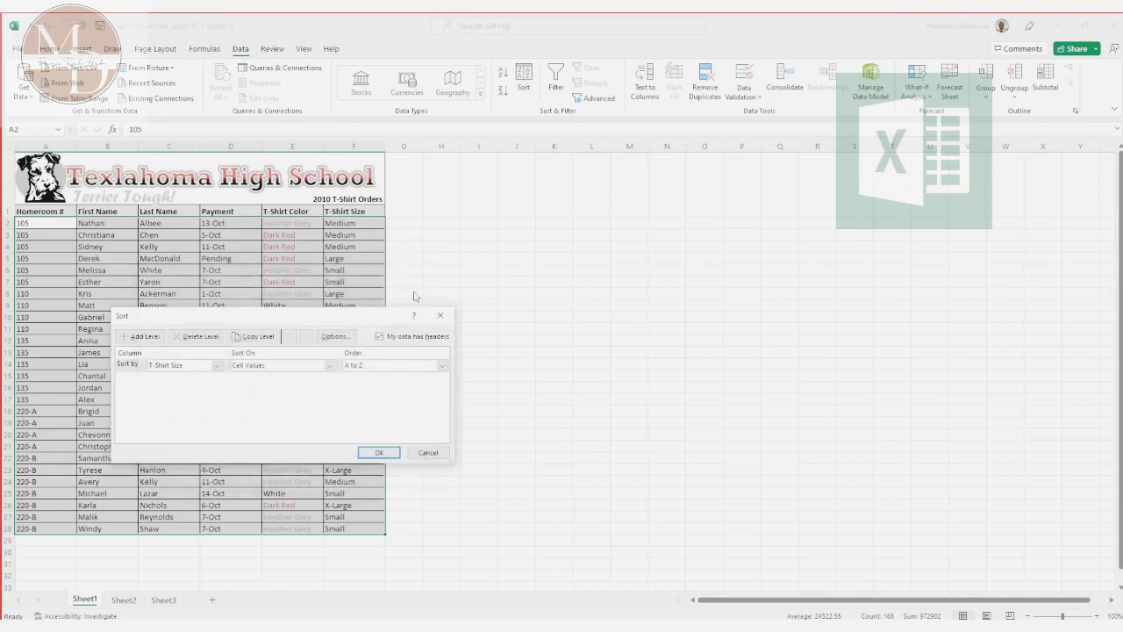
Step: Choose the A to Z order for the T-Shirt Size level and apply the sort
left_click(442, 366)
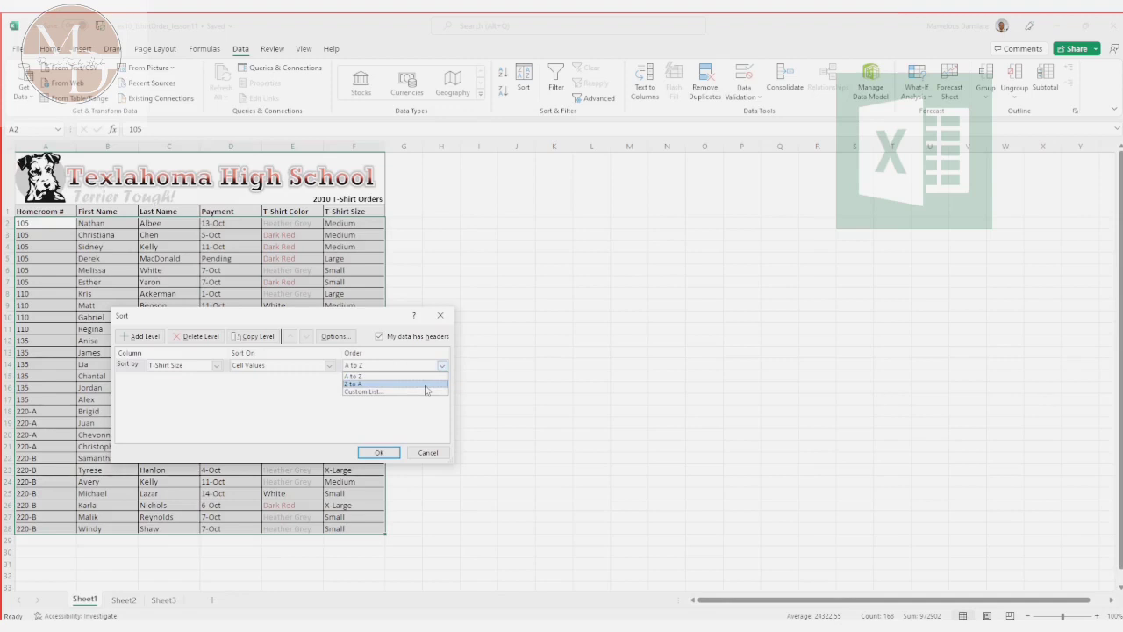
left_click(406, 380)
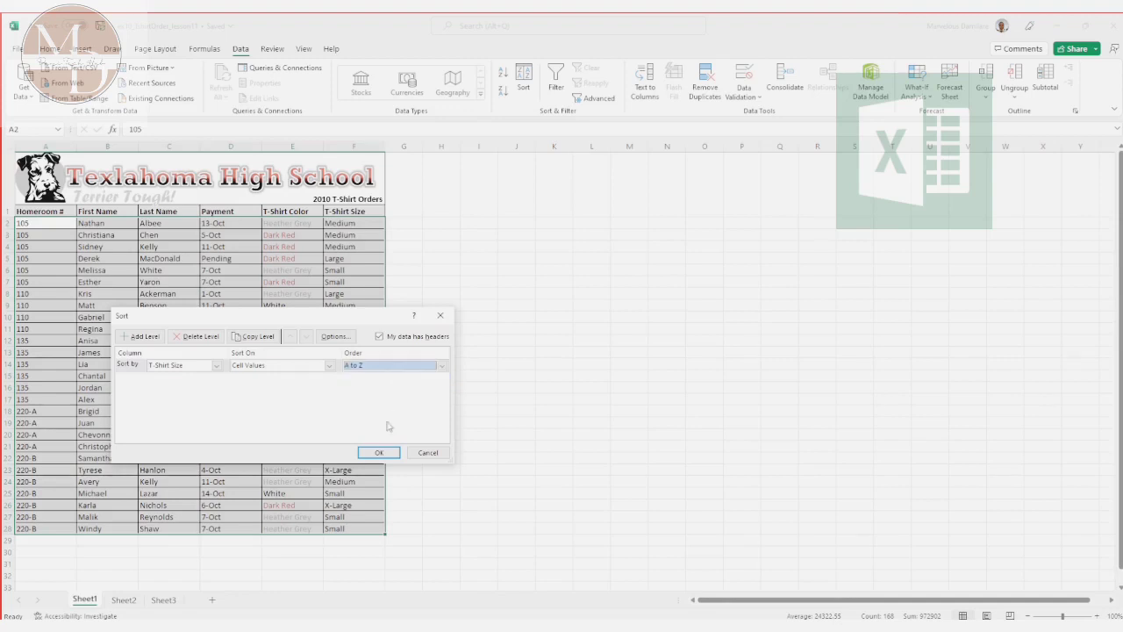
left_click(378, 453)
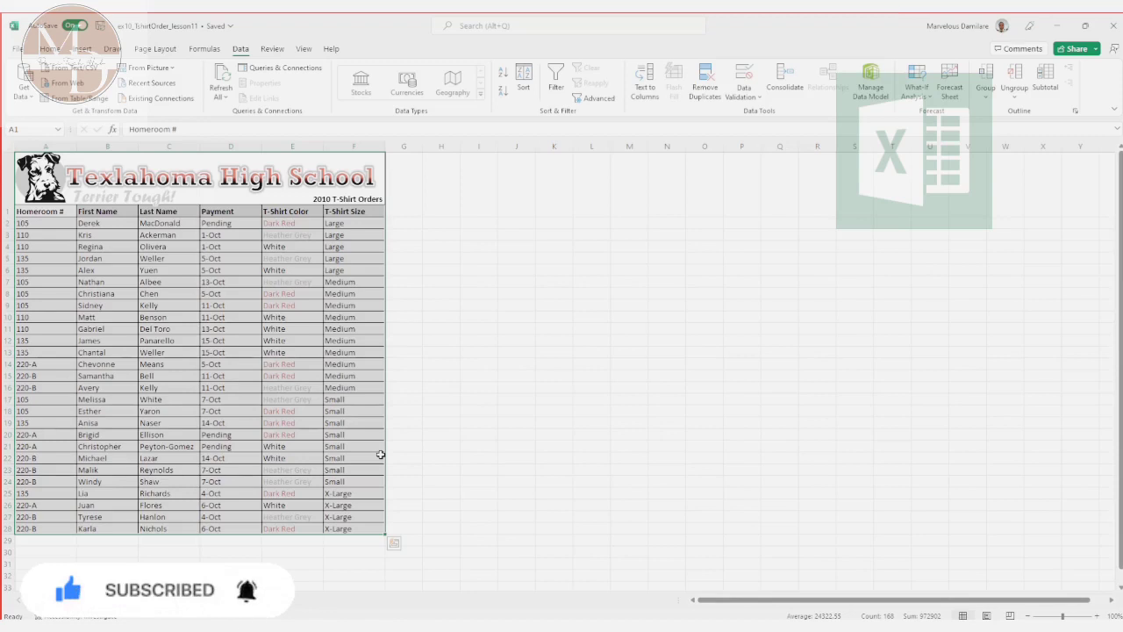
Step: From cell D2, reopen the custom sort, add a second level for Payment on Cell Values, Newest to Oldest, and apply it
left_click(226, 221)
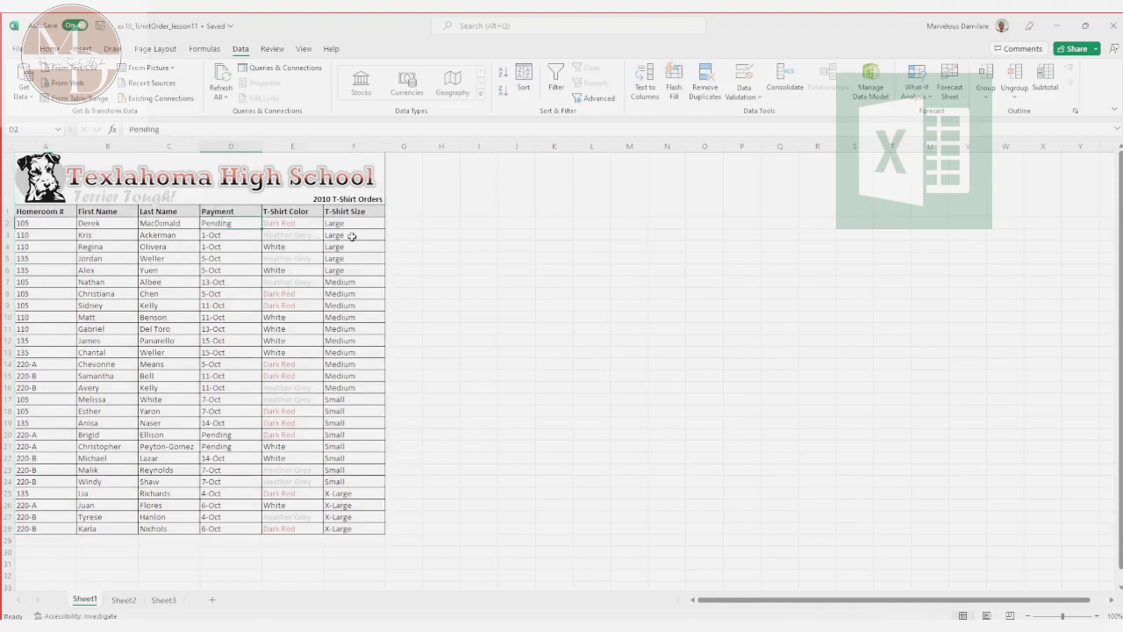
left_click(529, 70)
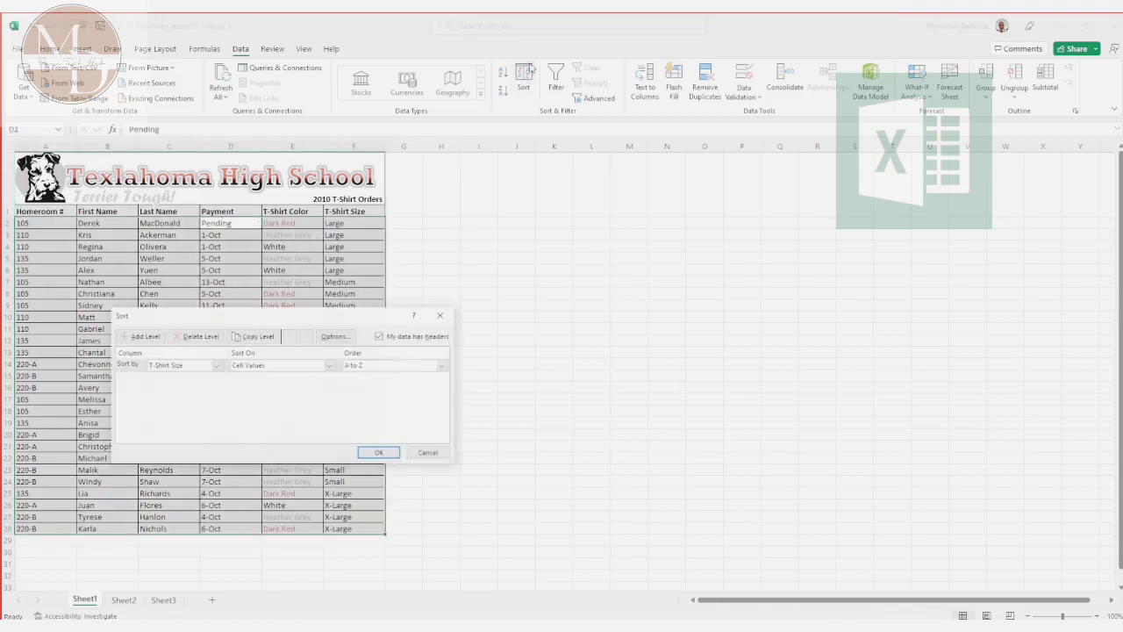
left_click(140, 337)
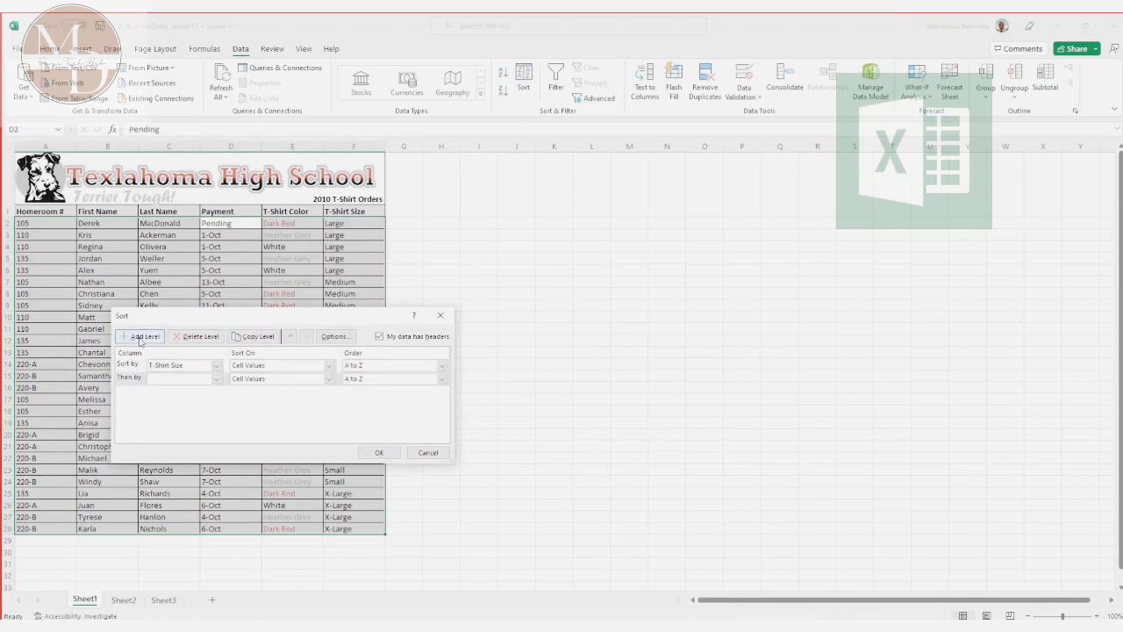
left_click(217, 380)
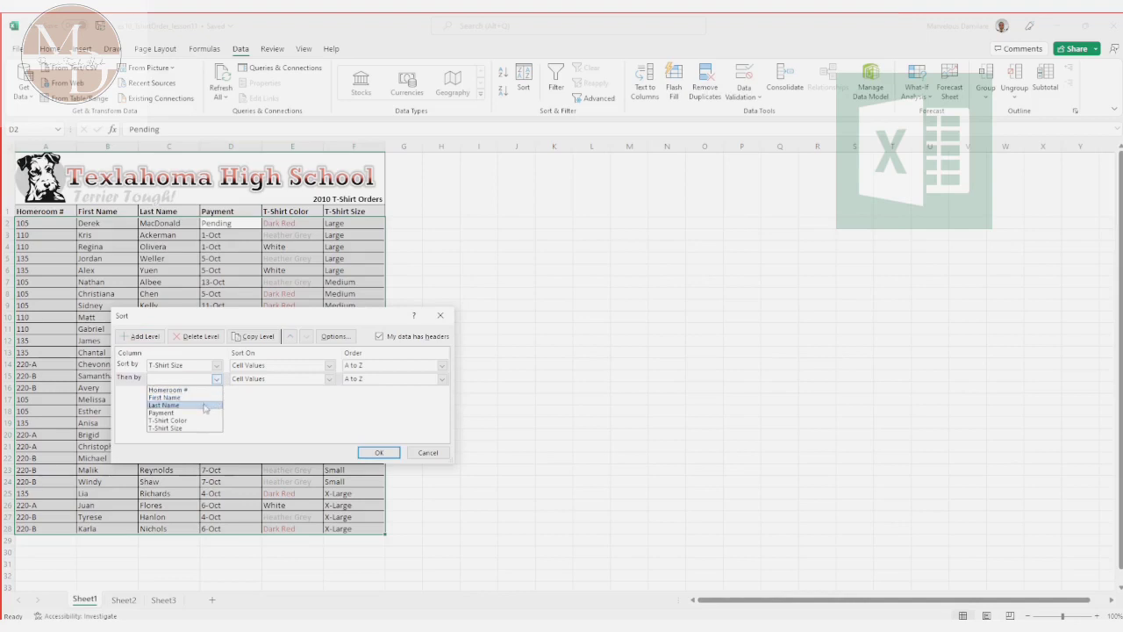
left_click(204, 413)
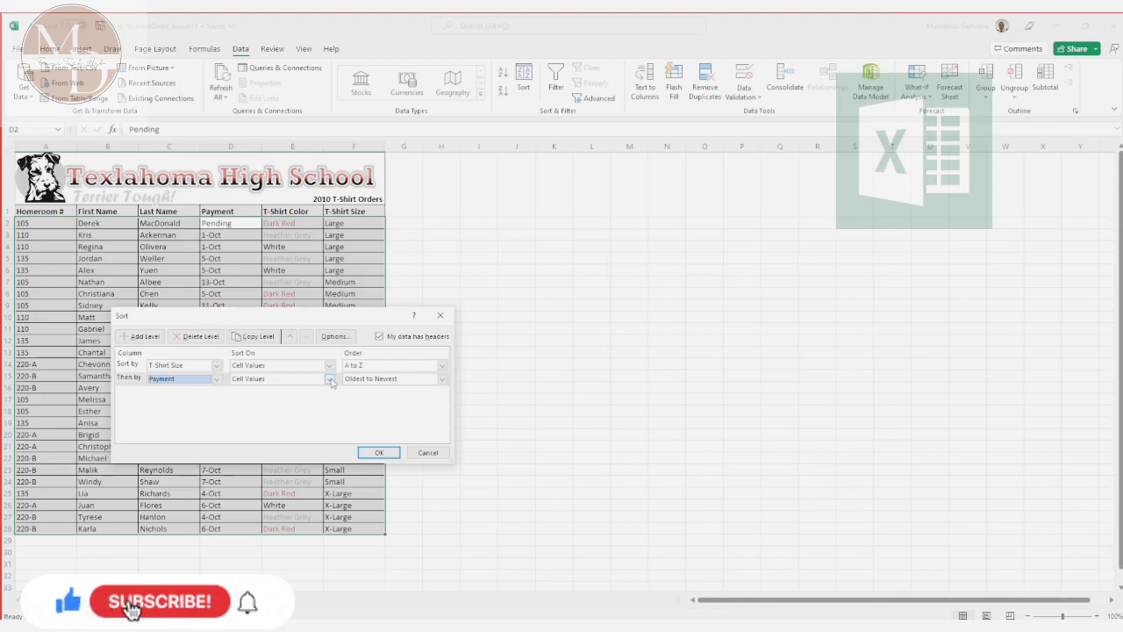
left_click(442, 379)
left_click(427, 401)
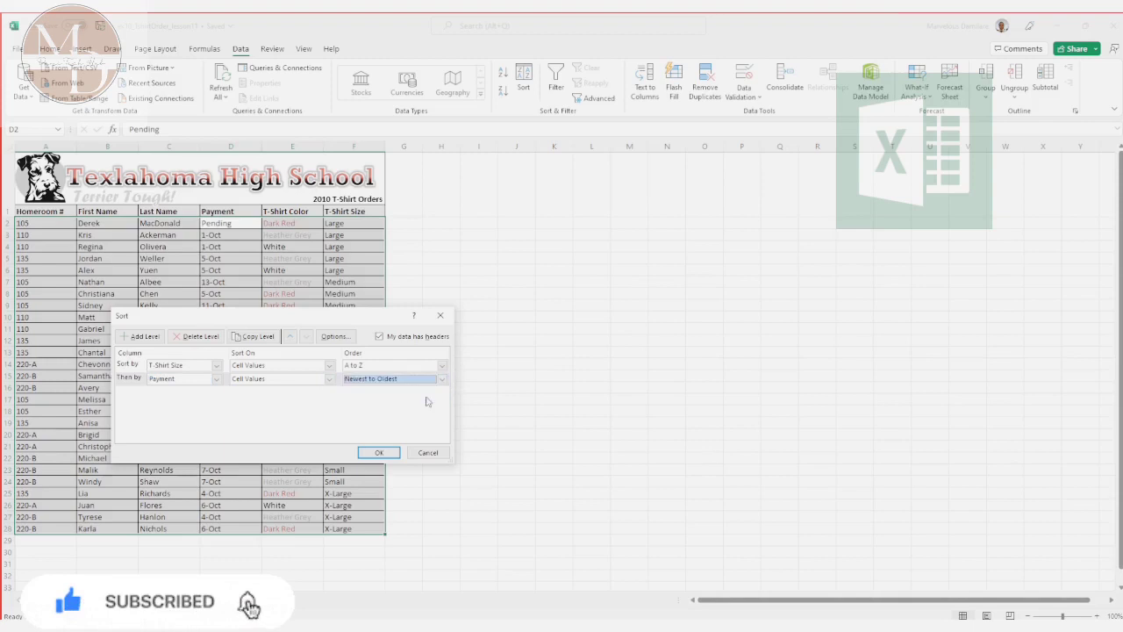
left_click(379, 452)
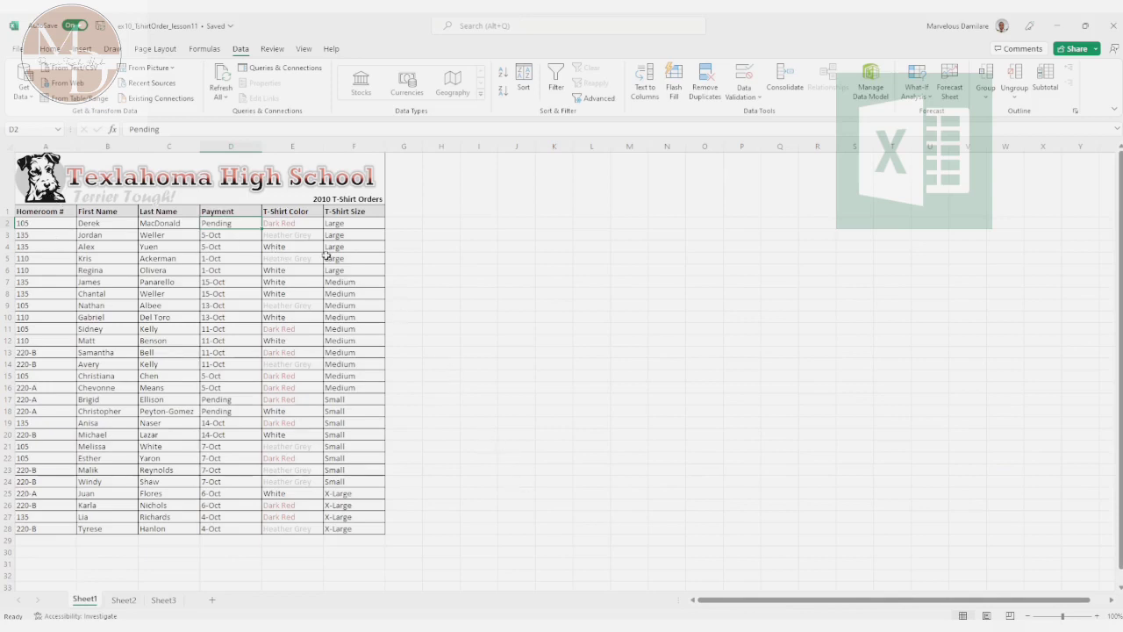
Step: Reopen the custom sort, add an empty sort level, and move it below the Payment level
left_click(523, 91)
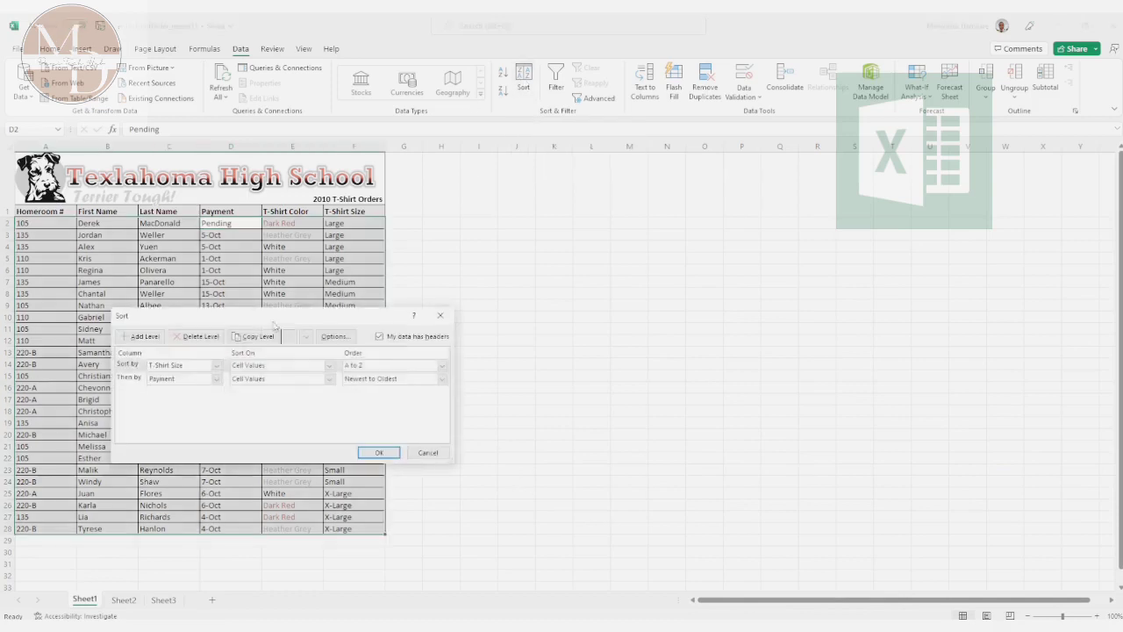
left_click(140, 336)
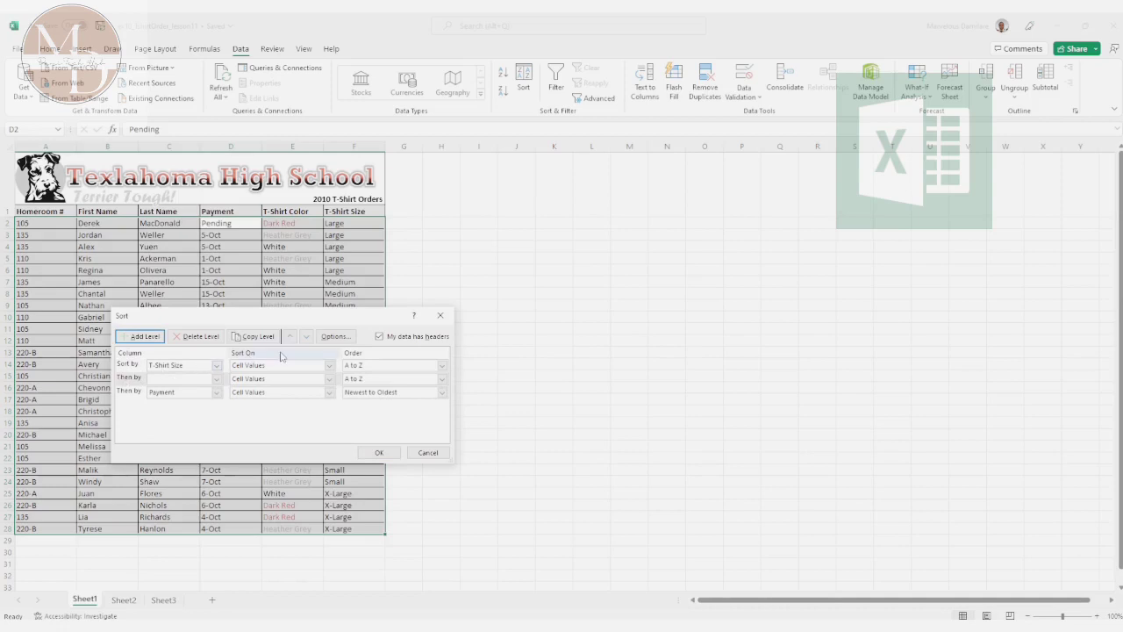
left_click(307, 337)
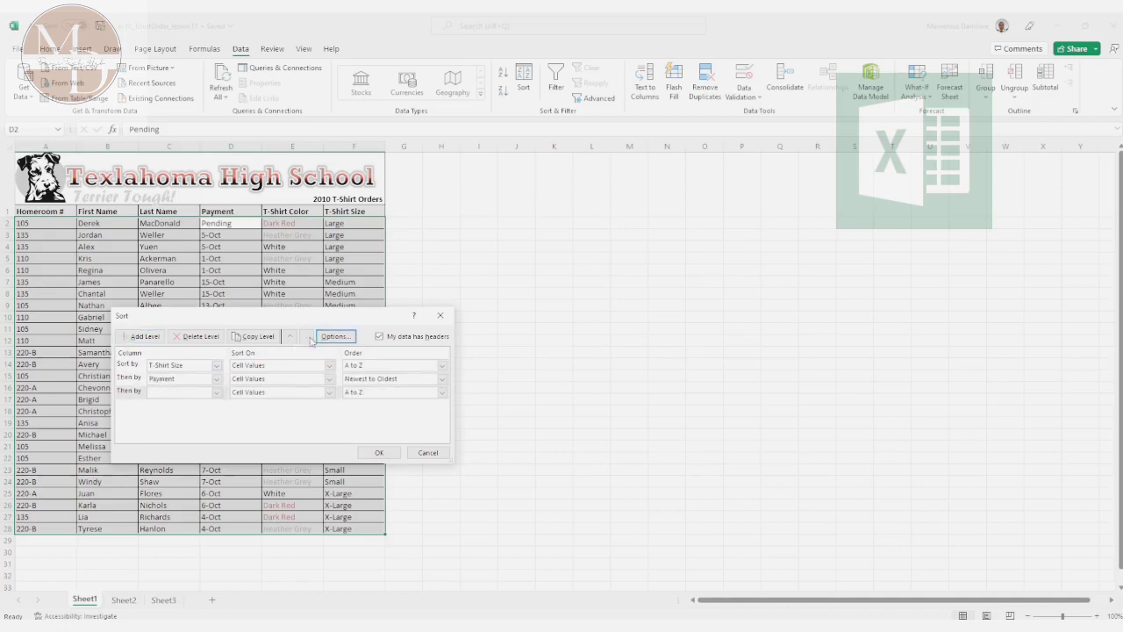
Step: Set the empty third sort level to T-Shirt Color on Font Color, with Automatic On Top, and apply the sort
left_click(213, 394)
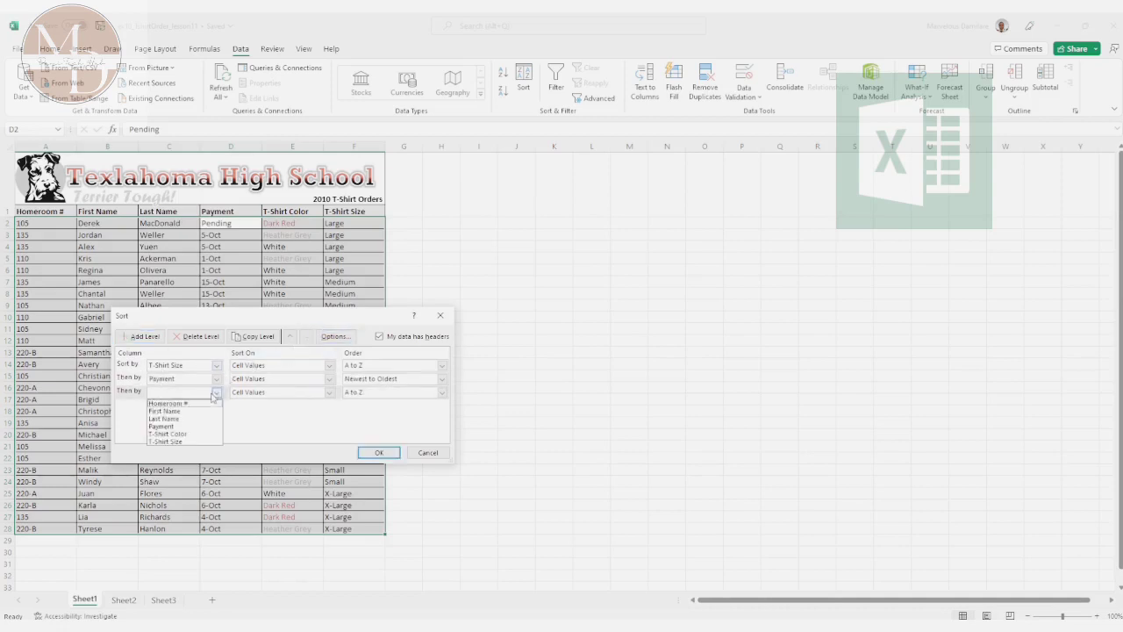
left_click(194, 435)
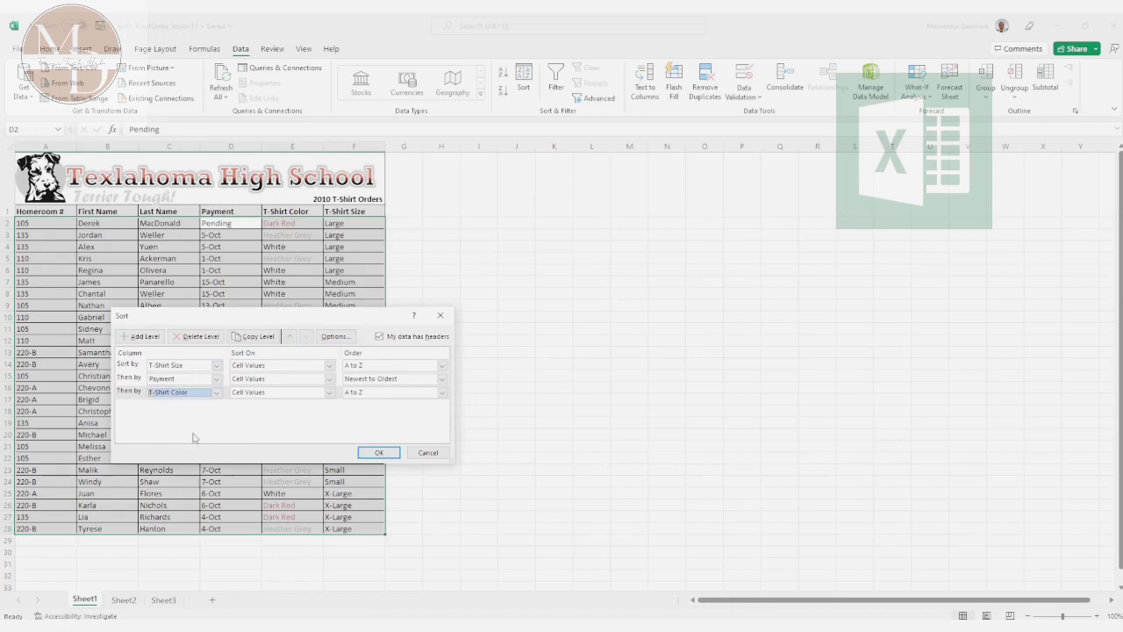
left_click(330, 394)
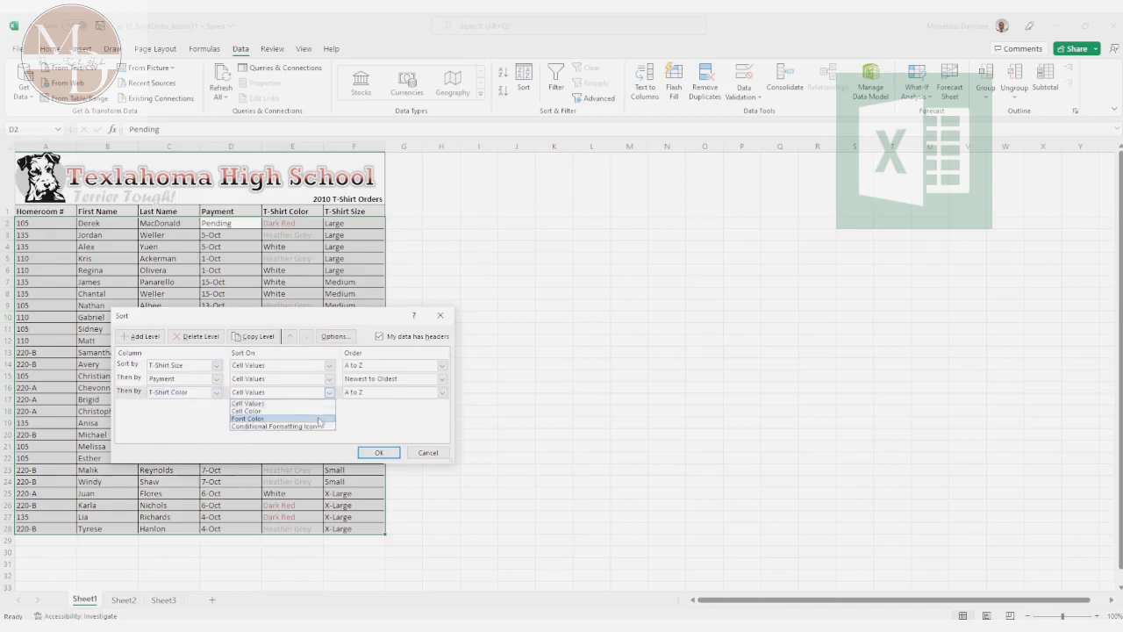
left_click(319, 419)
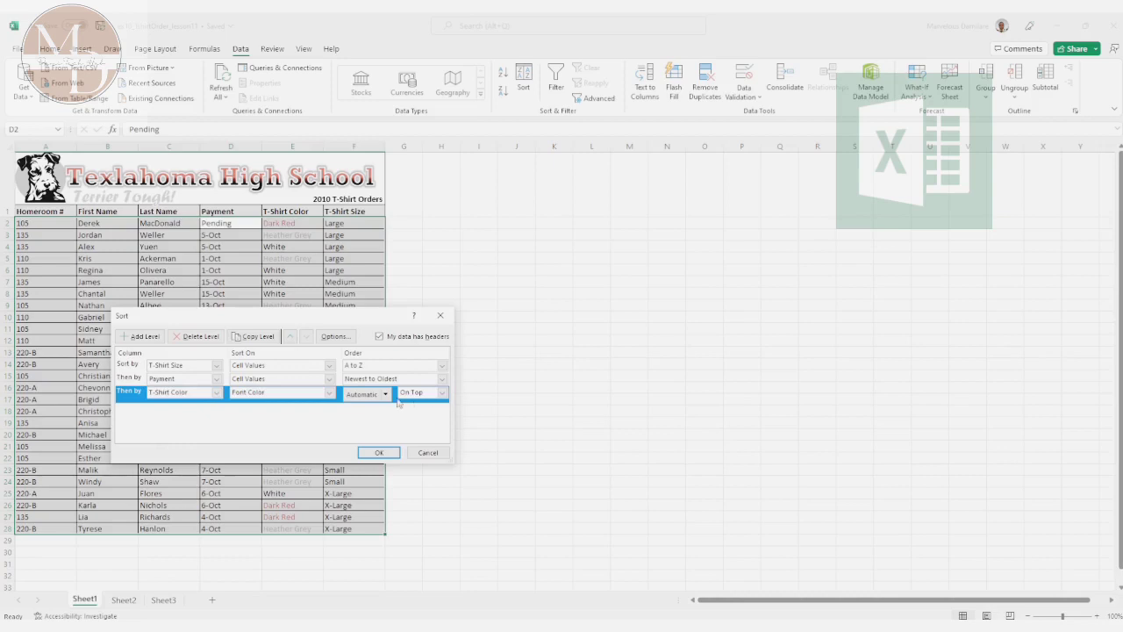
left_click(386, 395)
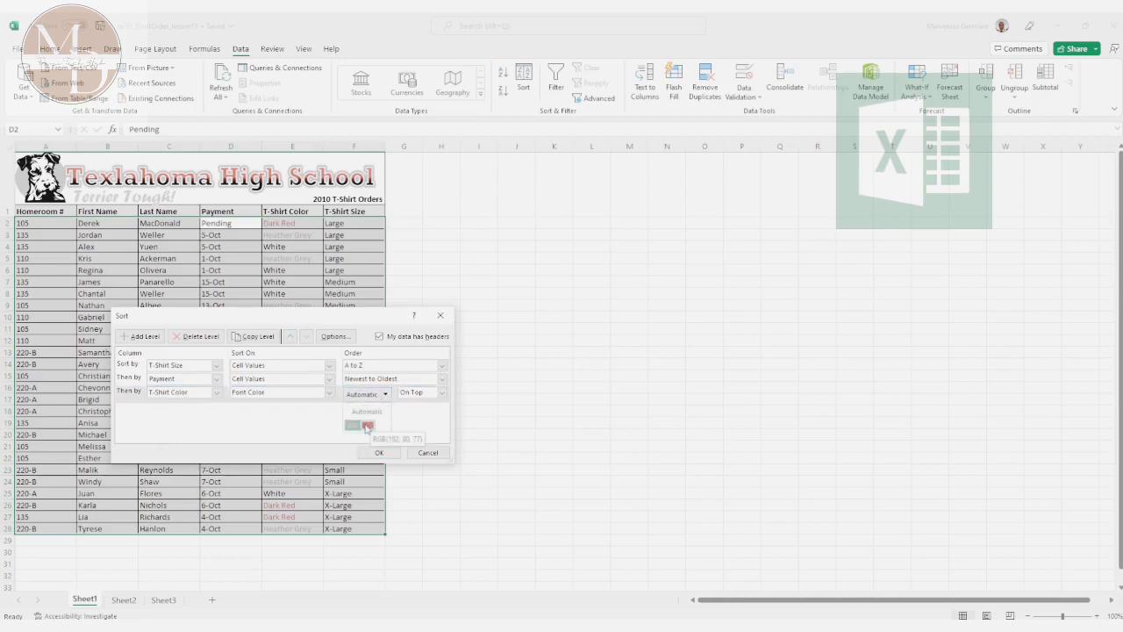
left_click(382, 456)
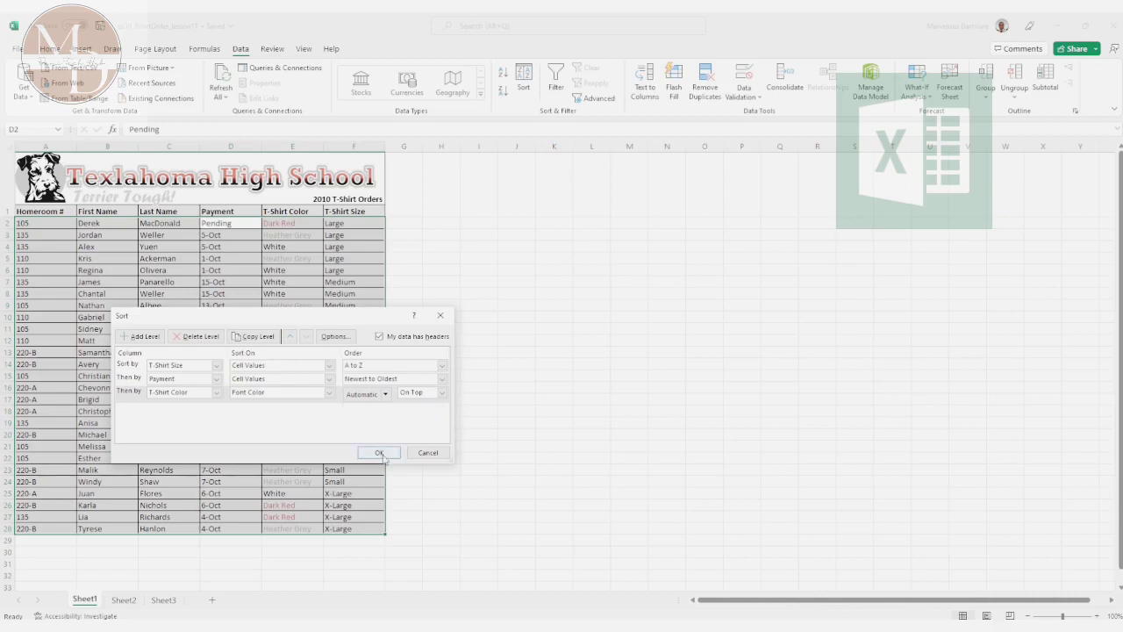
left_click(383, 455)
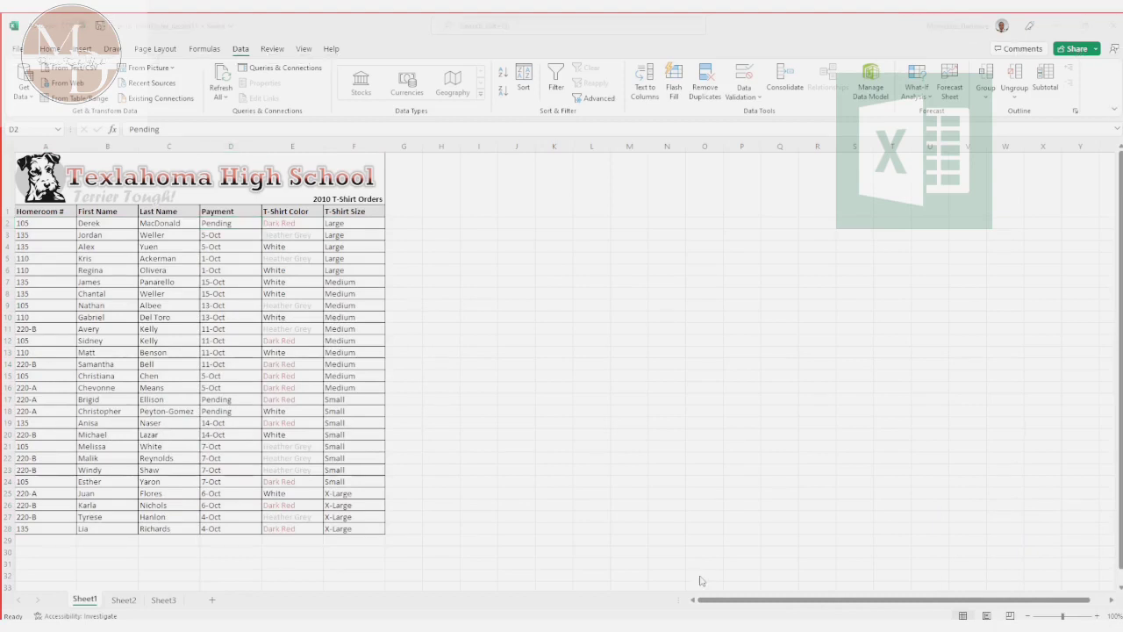
Step: Switch to the PowerPoint slide show and advance to the Filtering Data slide
key("alt+Tab")
key("alt+Tab")
key("alt+Tab")
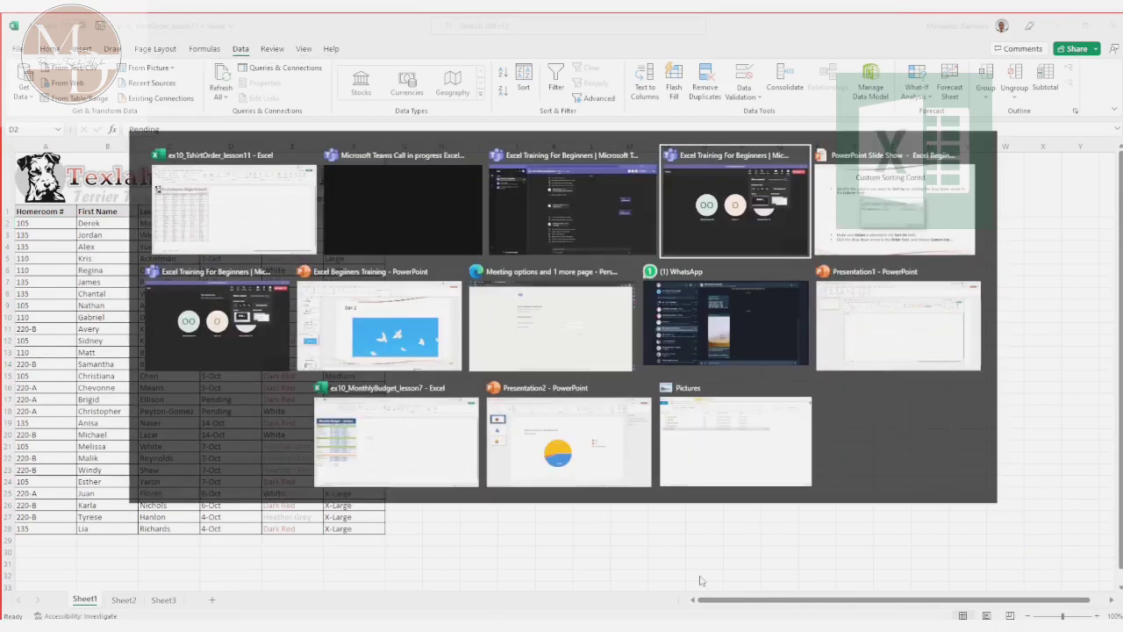
key("alt+Tab")
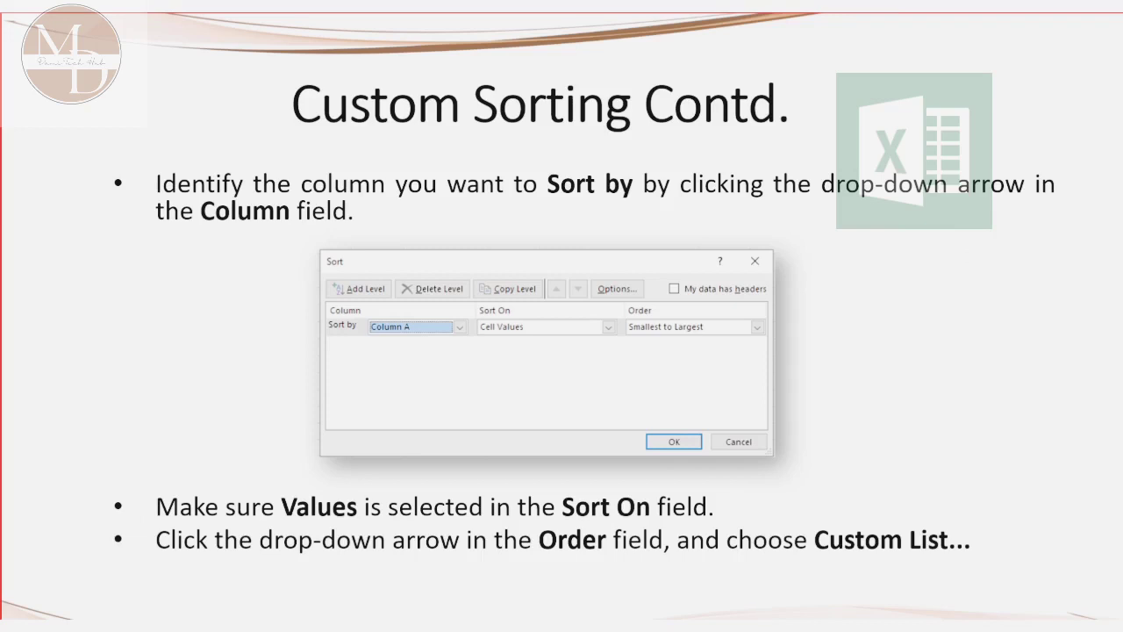
key("Right")
key("Right")
key("Right")
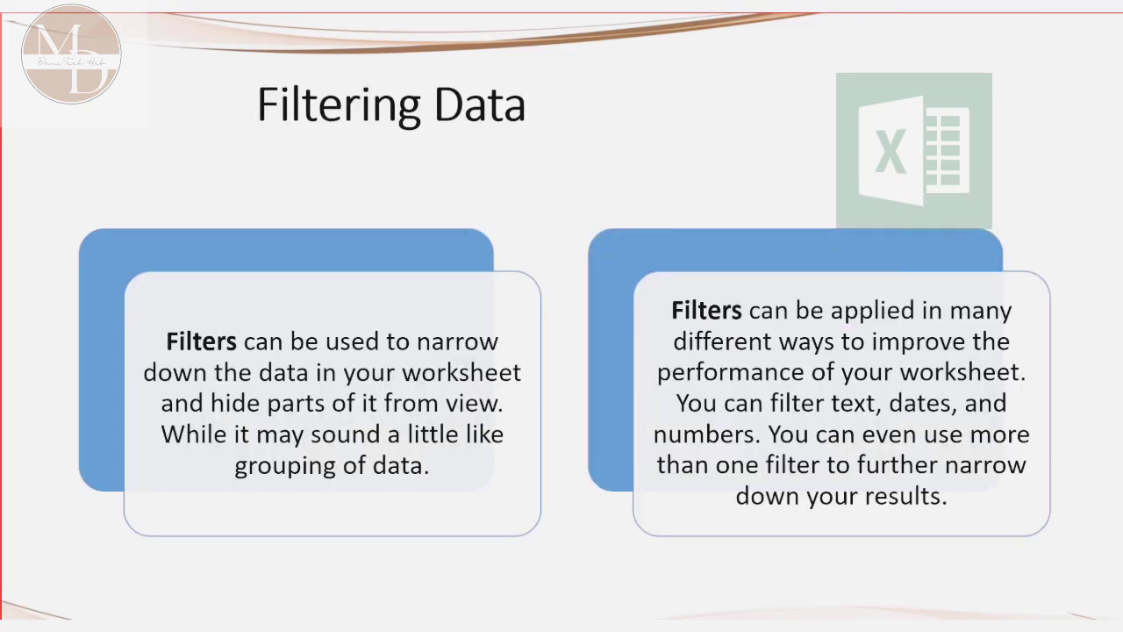
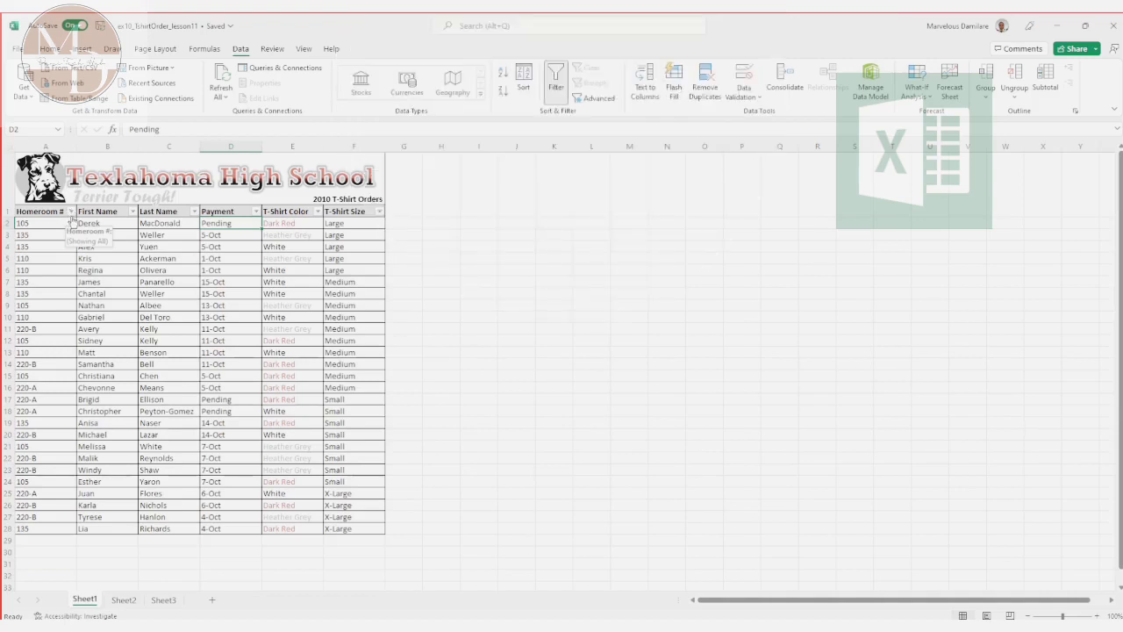
Step: Look over the filter options and value lists of the Homeroom # and First Name columns without changing them
left_click(71, 212)
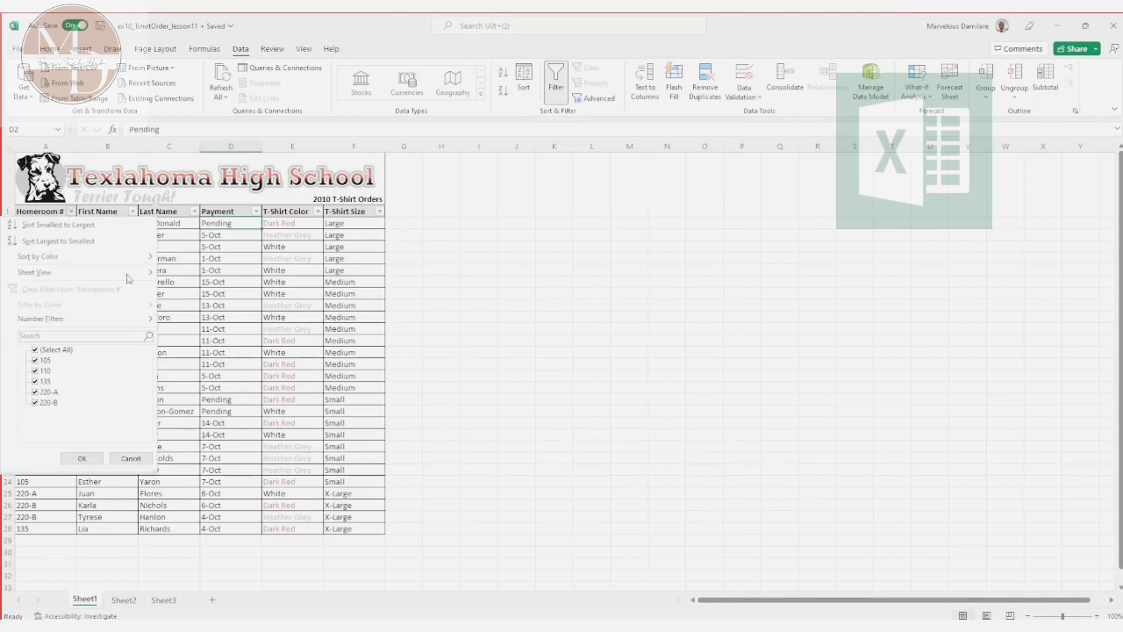
left_click(81, 458)
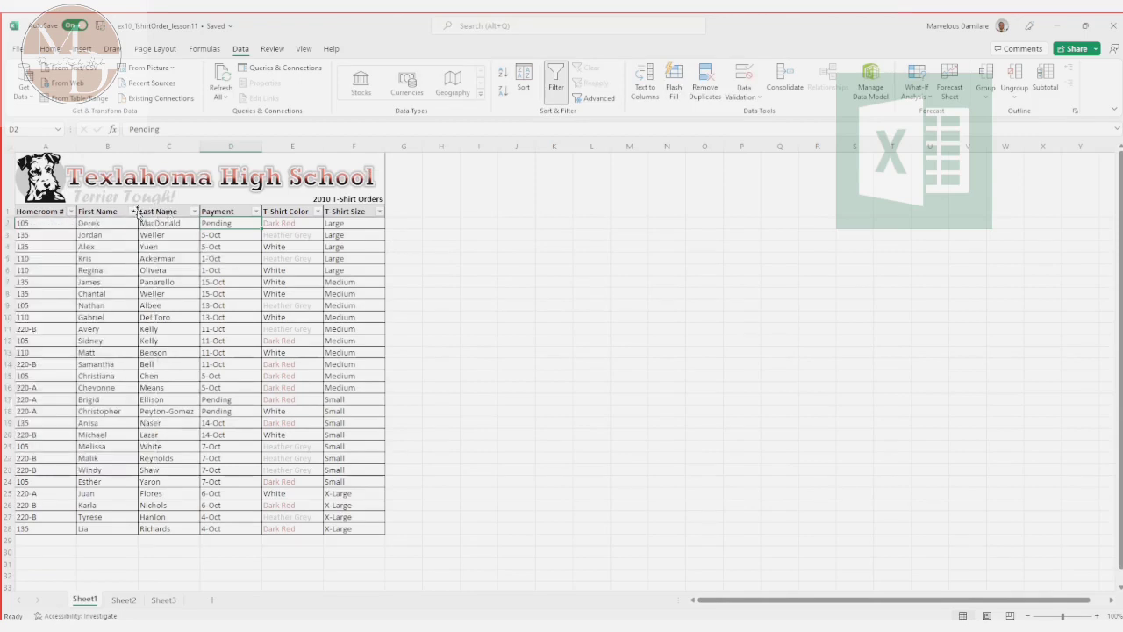
left_click(131, 212)
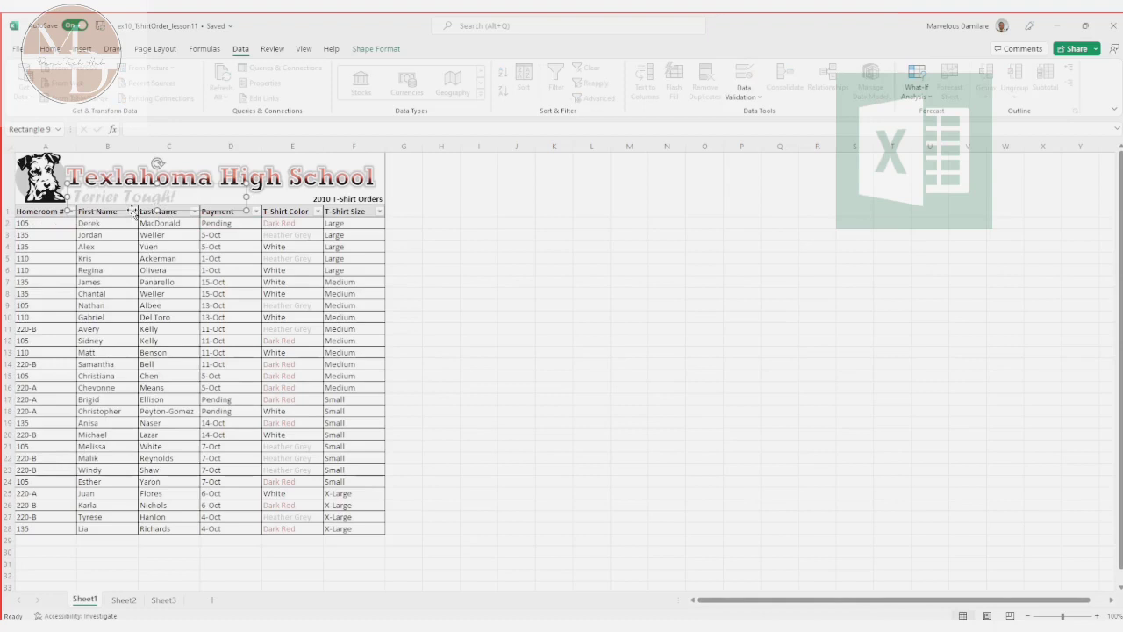
left_click(132, 223)
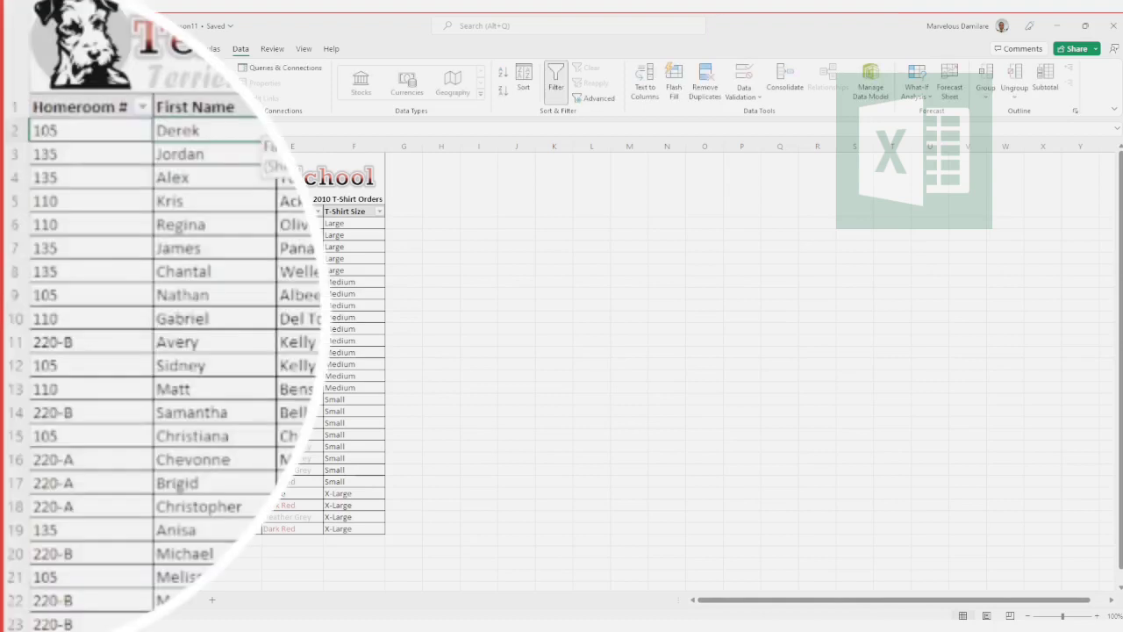
left_click(132, 211)
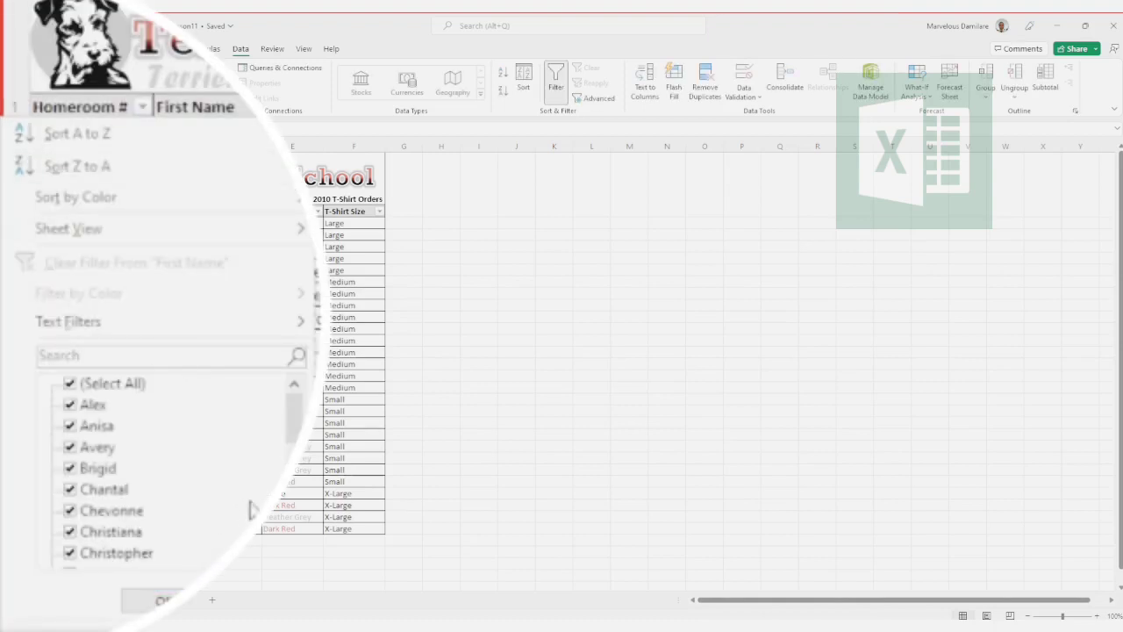
scroll(269, 492, "down", 3)
key("Escape")
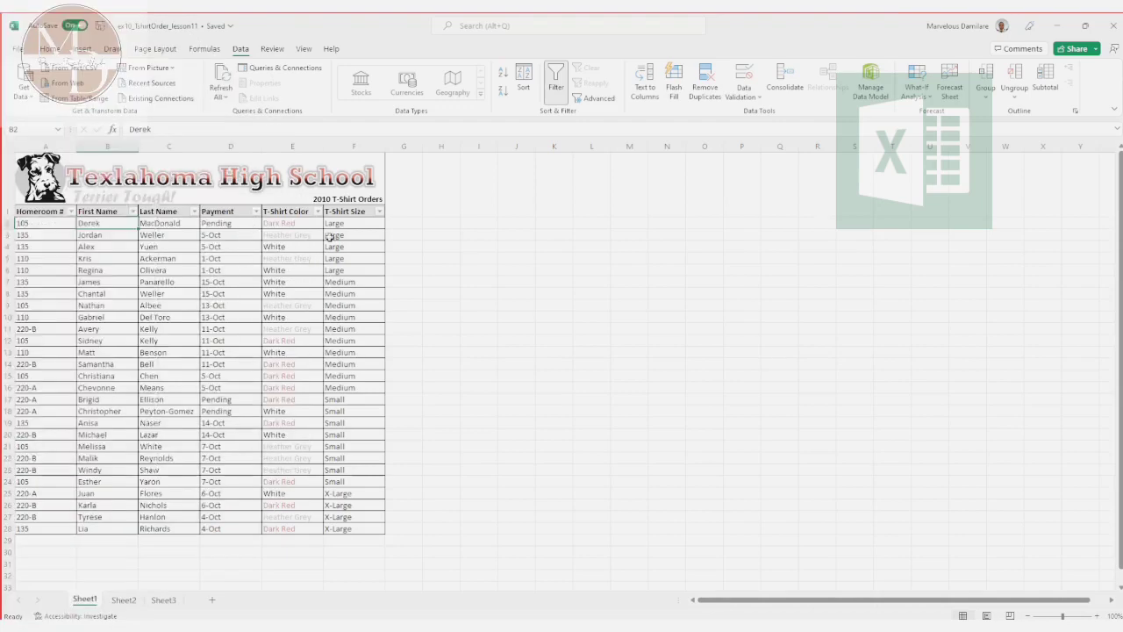
Step: Filter the T-Shirt Color column to show only Dark Red orders
left_click(318, 212)
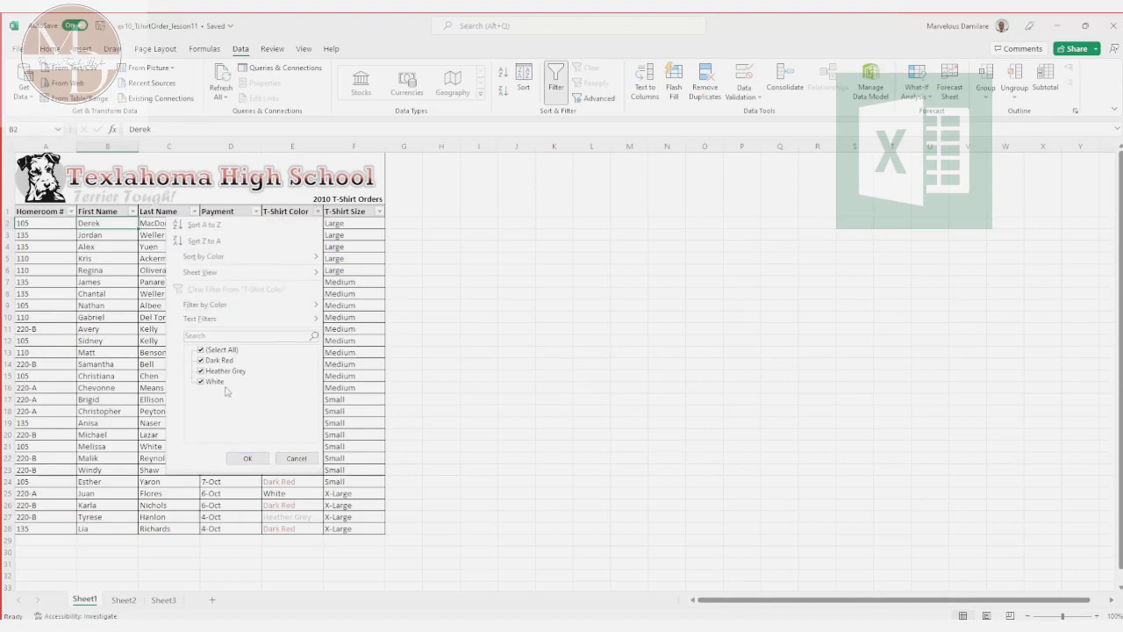
left_click(200, 349)
left_click(201, 361)
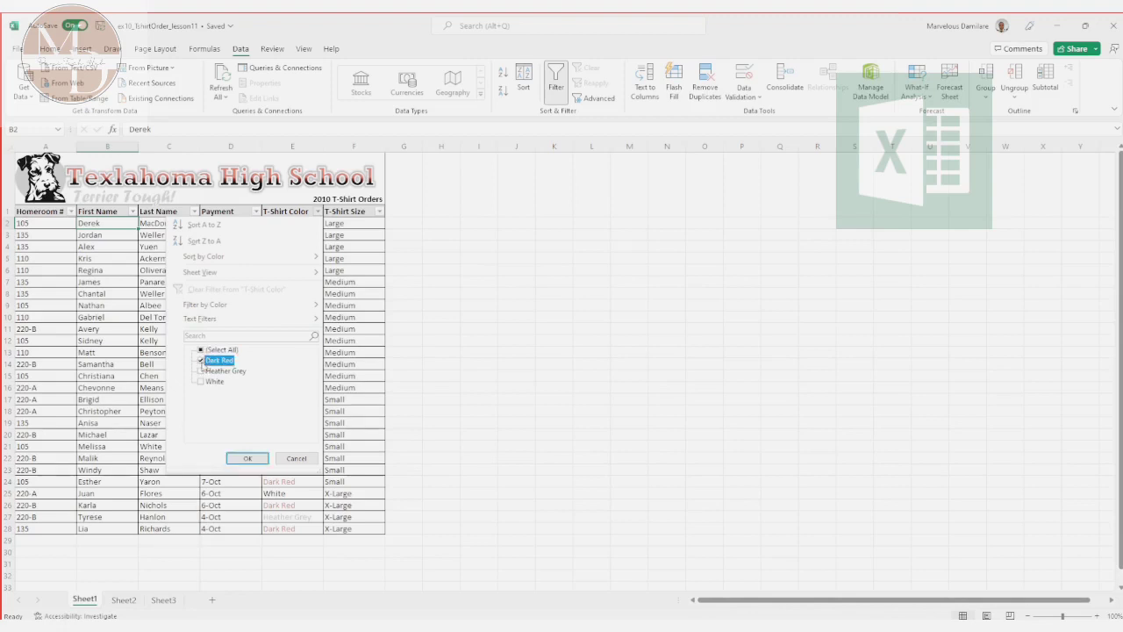
left_click(246, 459)
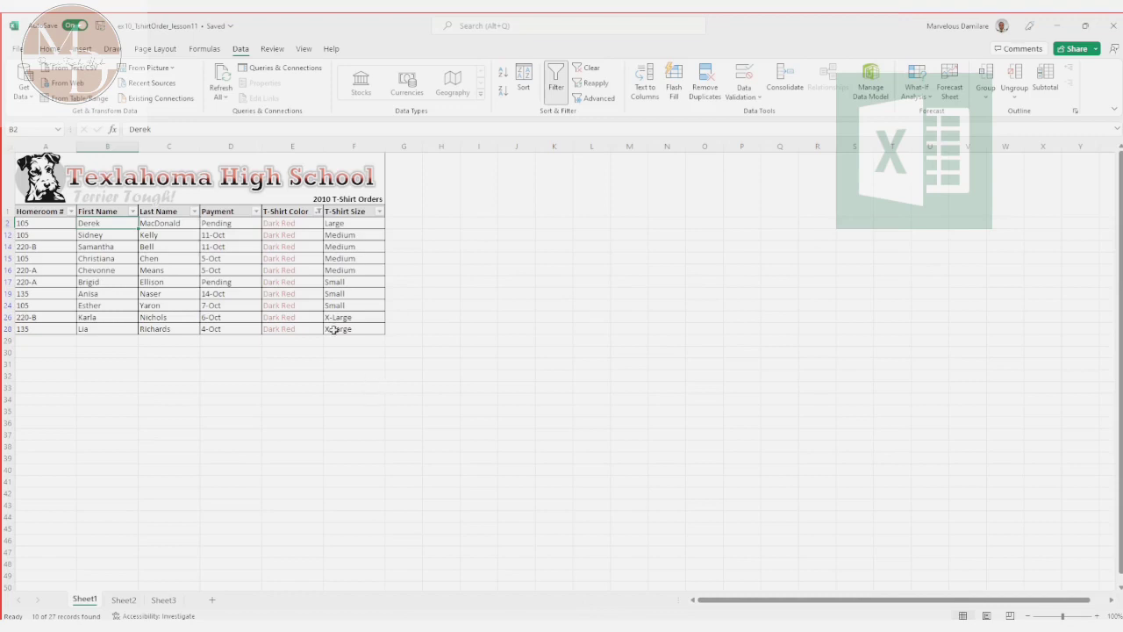
Step: Filter the T-Shirt Size column to show only Medium within the Dark Red orders
left_click(380, 212)
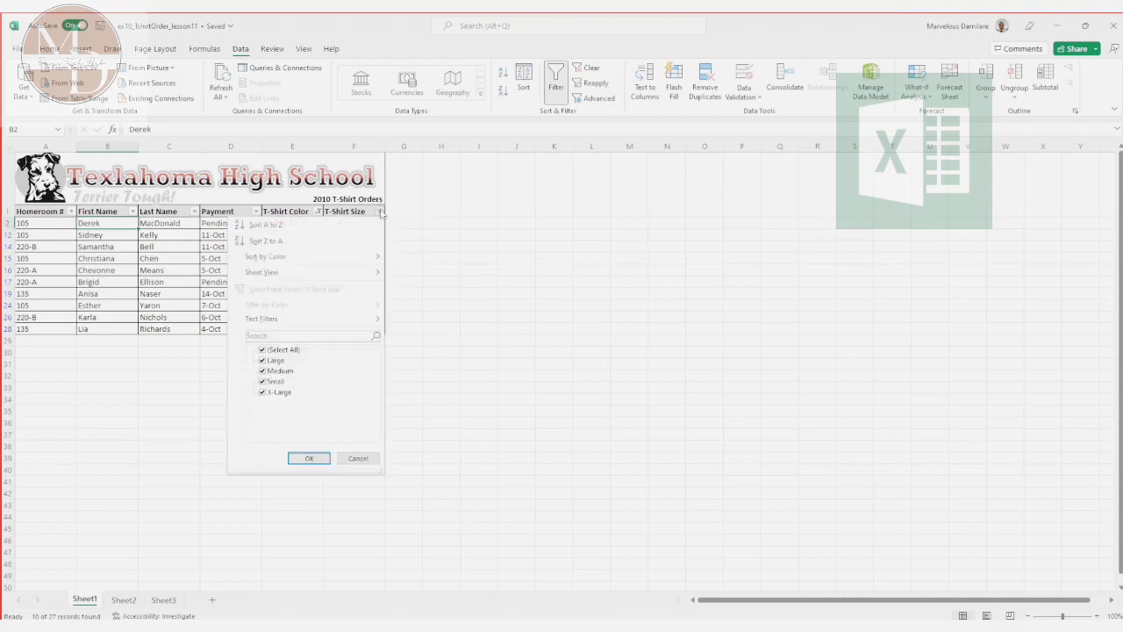
left_click(262, 350)
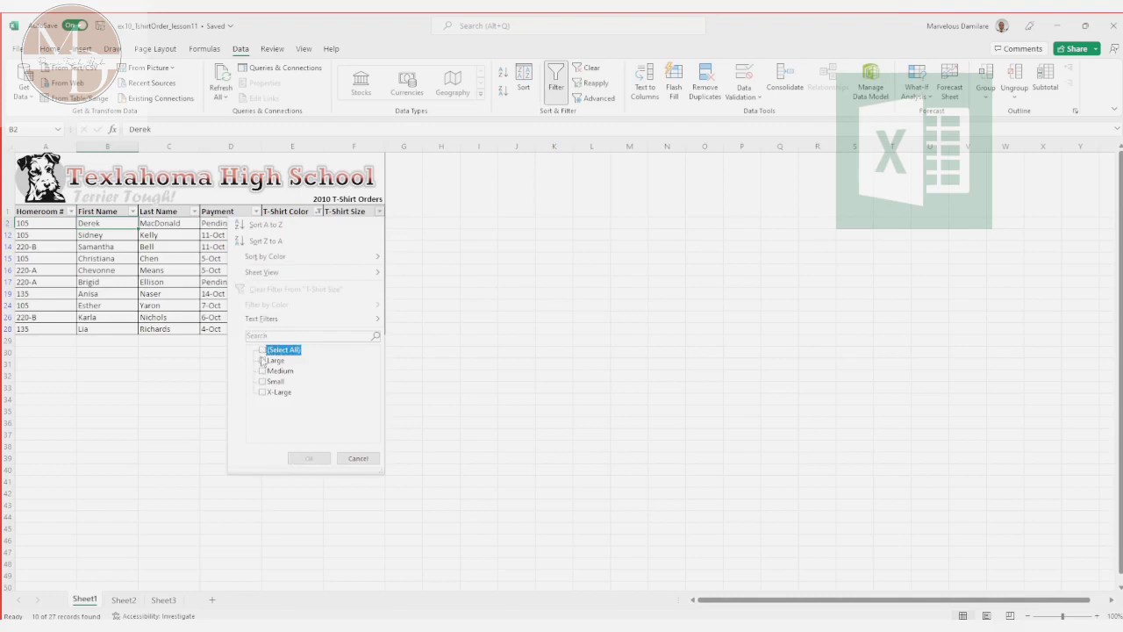
left_click(263, 371)
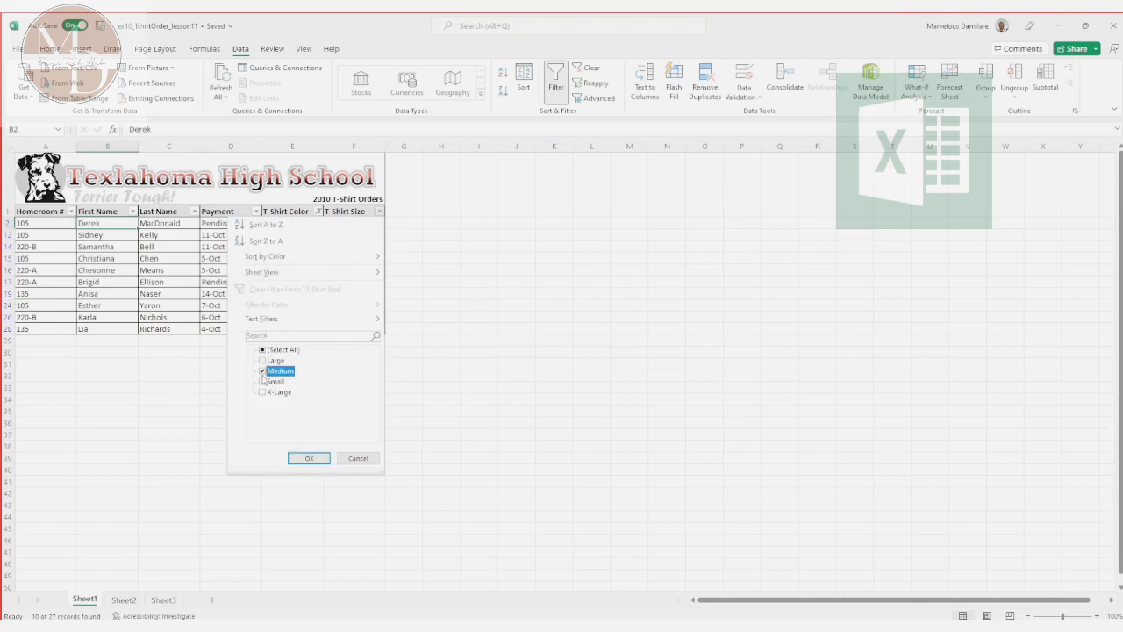
left_click(307, 458)
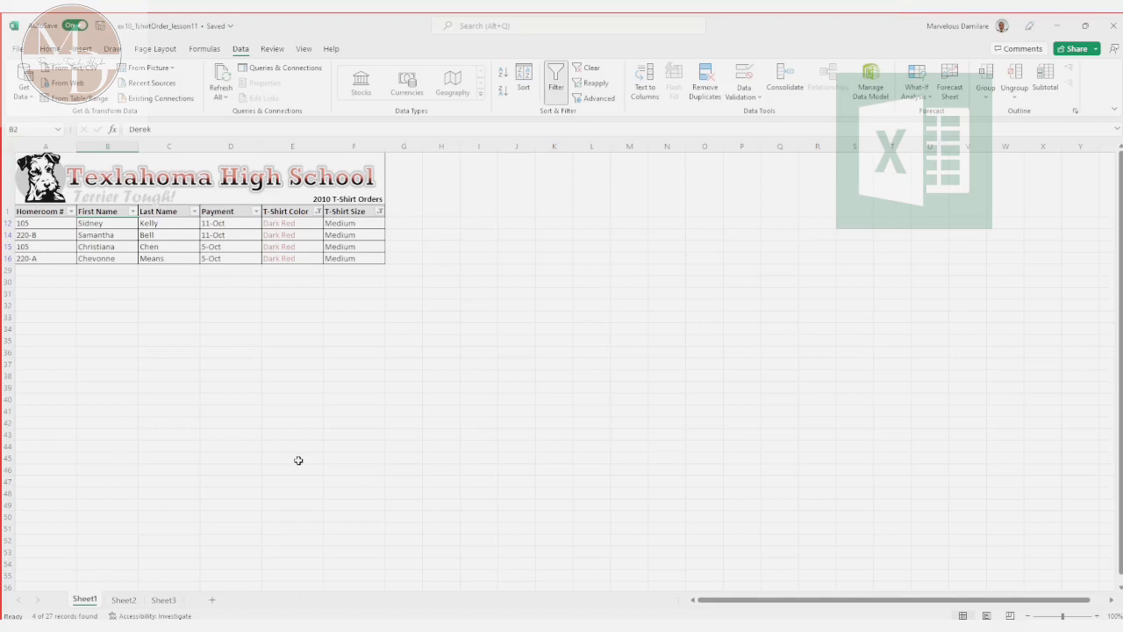
Step: Change the T-Shirt Size filter to show only X-Large instead of Medium
left_click(379, 212)
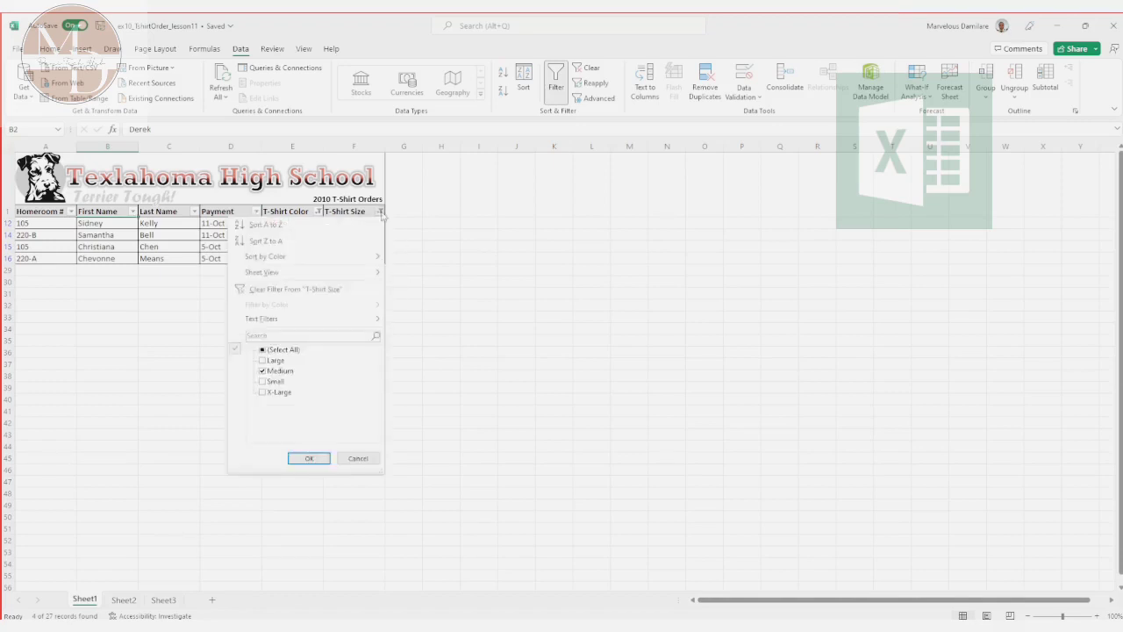
left_click(263, 393)
left_click(263, 371)
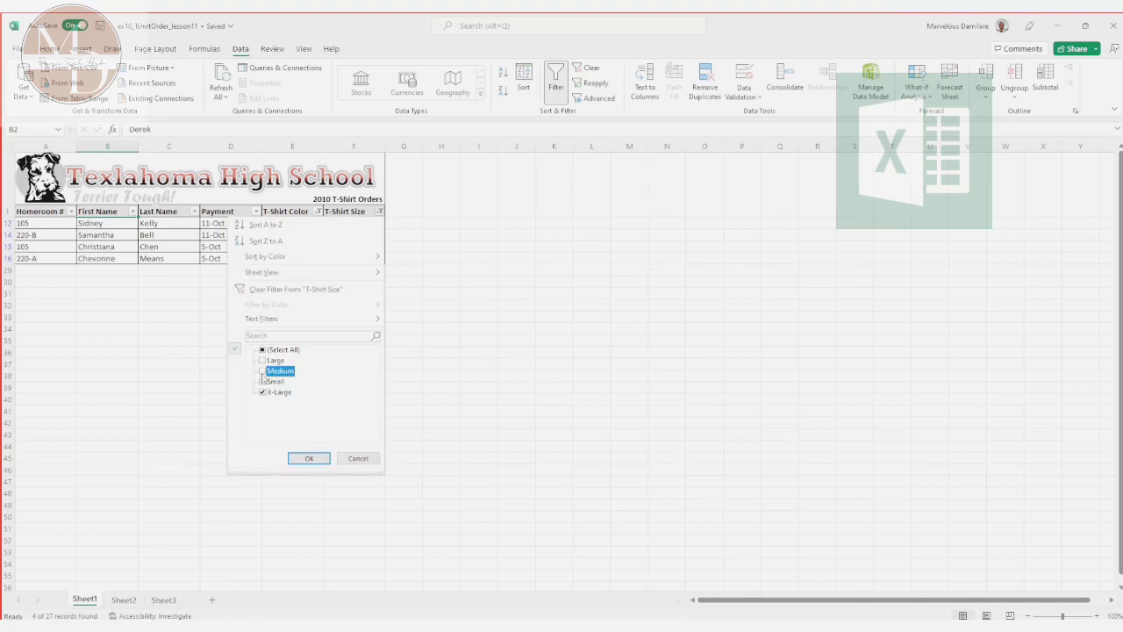
left_click(309, 458)
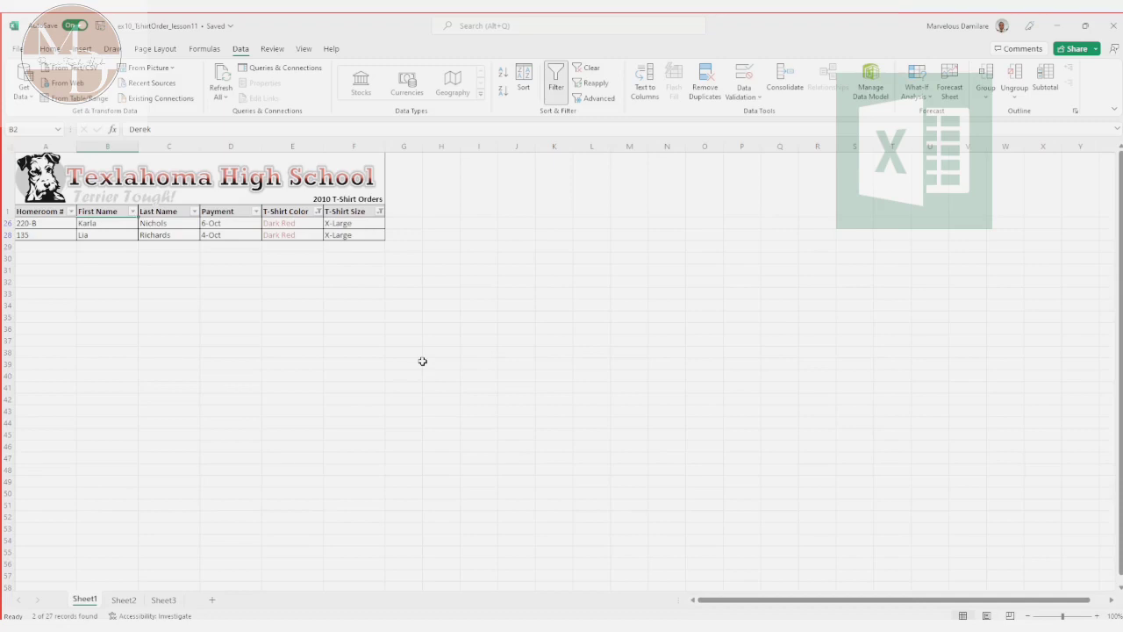
Step: Switch to the PowerPoint slide show to review the Recap of Sorting and Filtering slide, return to Excel, and look over the formula and data commands
key("alt")
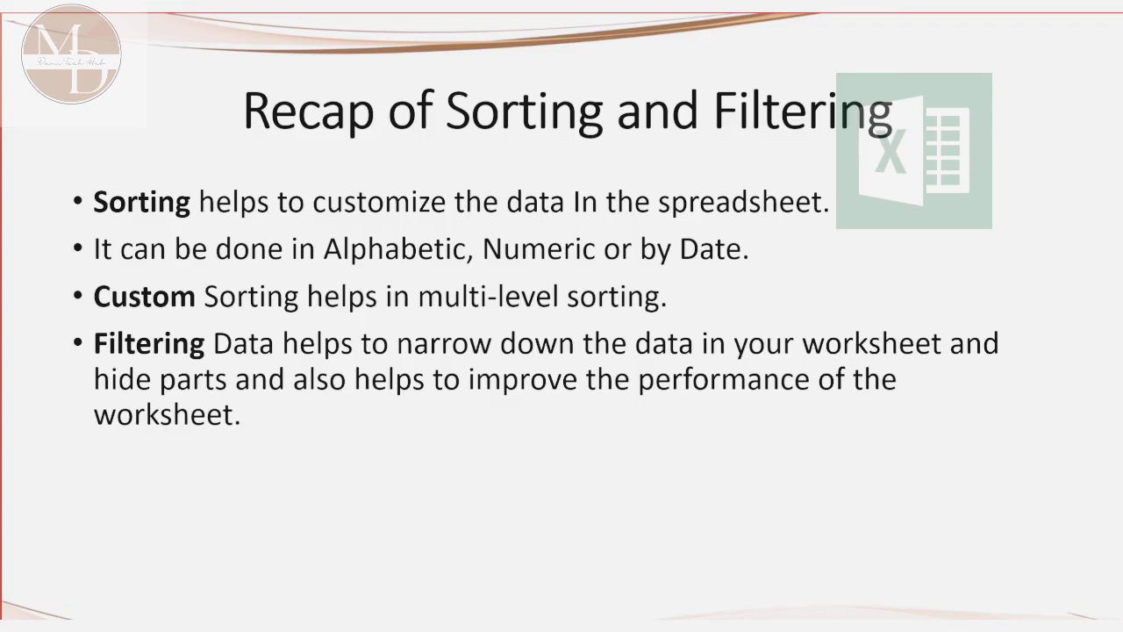
key("alt+Tab")
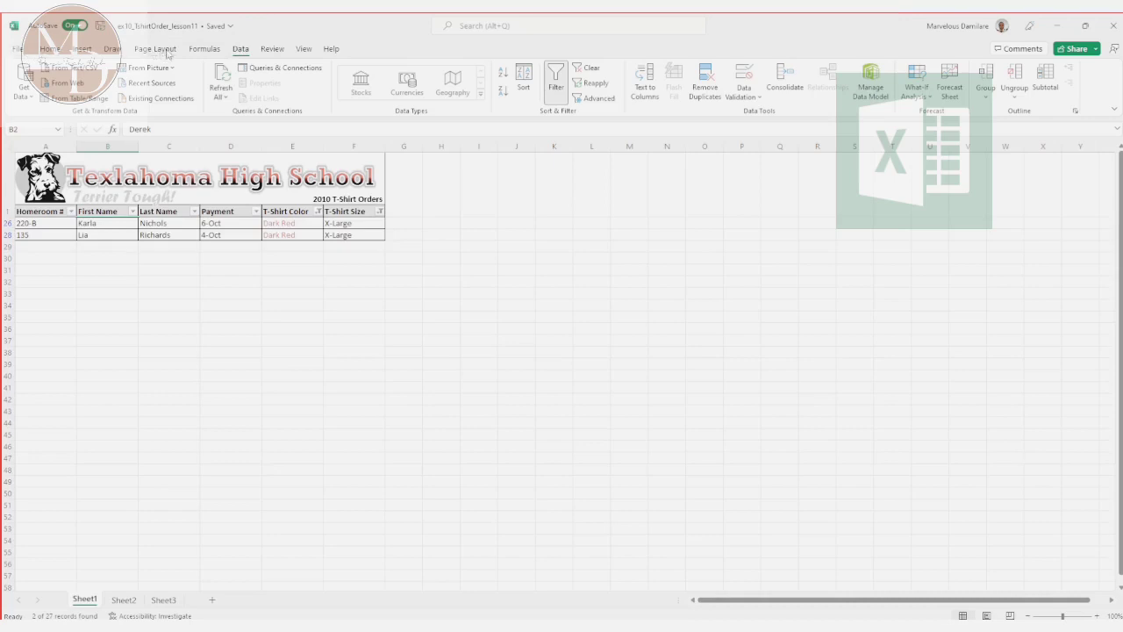
left_click(215, 53)
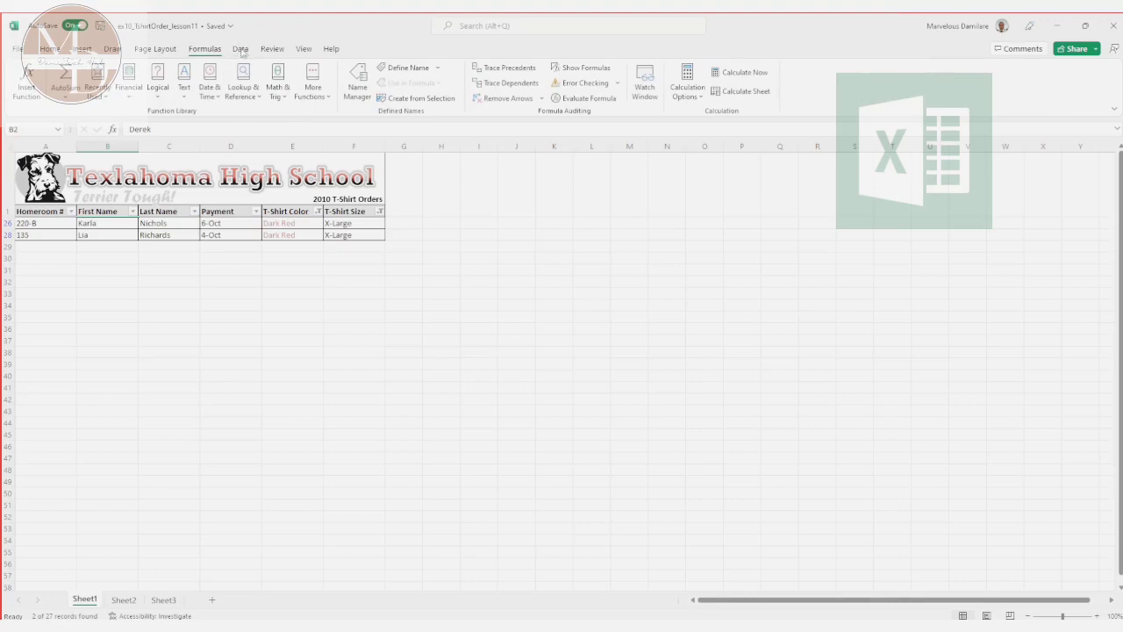
left_click(240, 49)
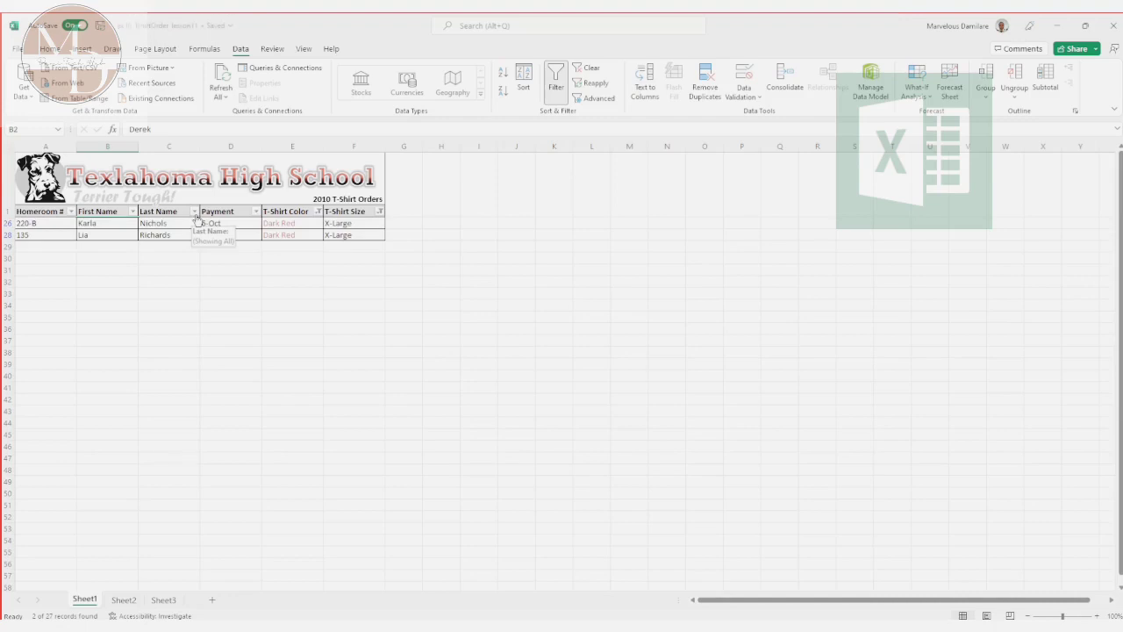
Step: Reselect all values in the T-Shirt Color and T-Shirt Size filters to show every order again
left_click(318, 212)
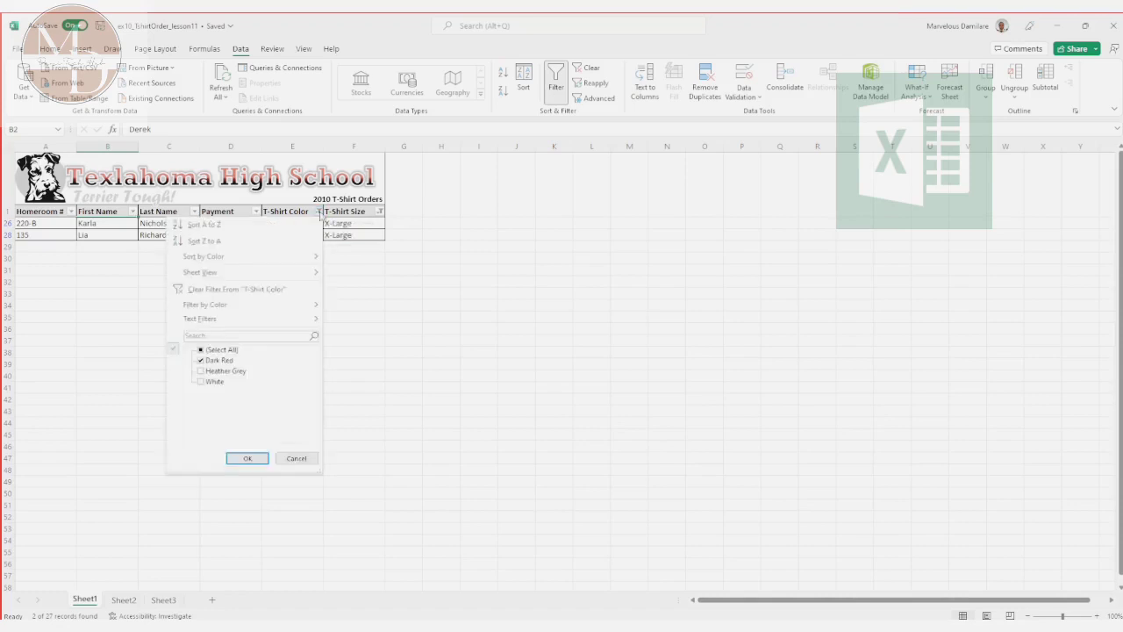
left_click(208, 351)
left_click(245, 458)
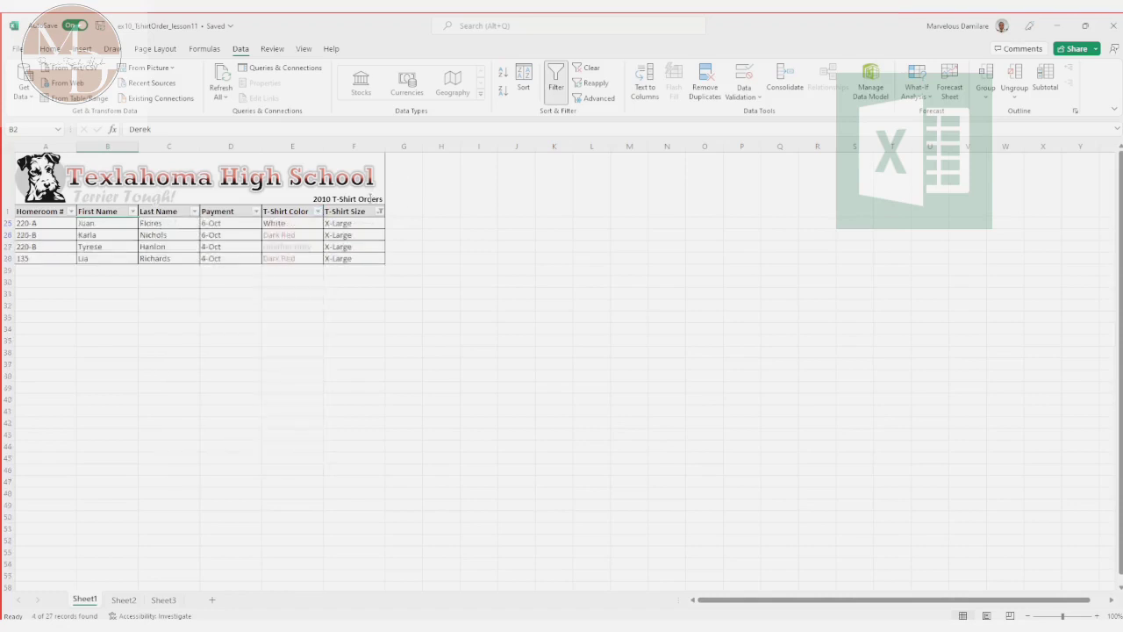
left_click(379, 214)
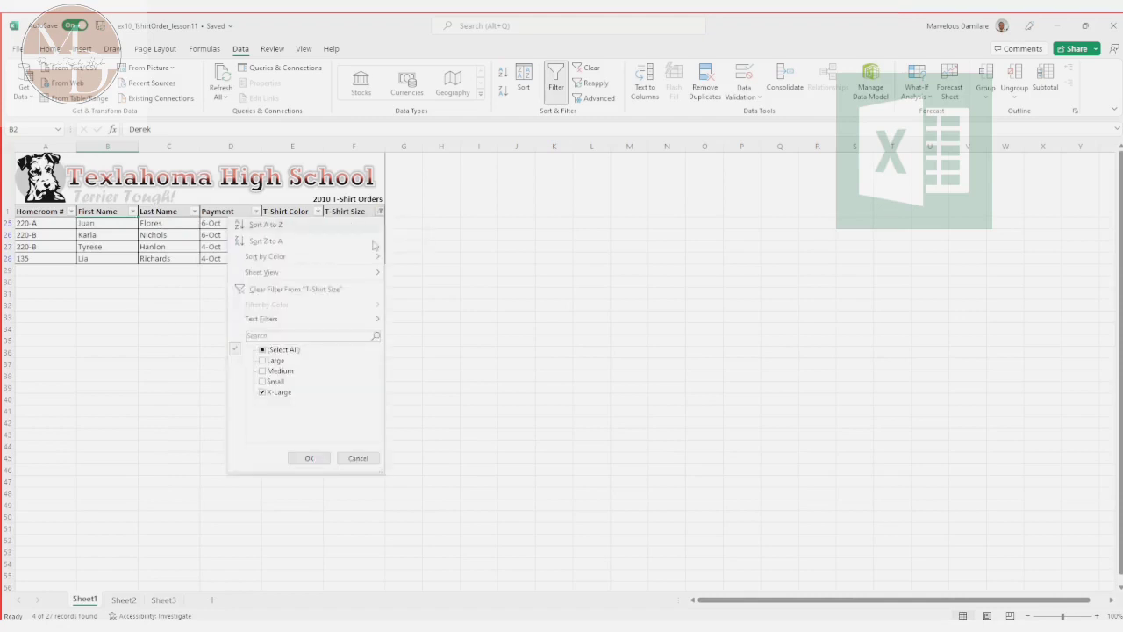
left_click(268, 349)
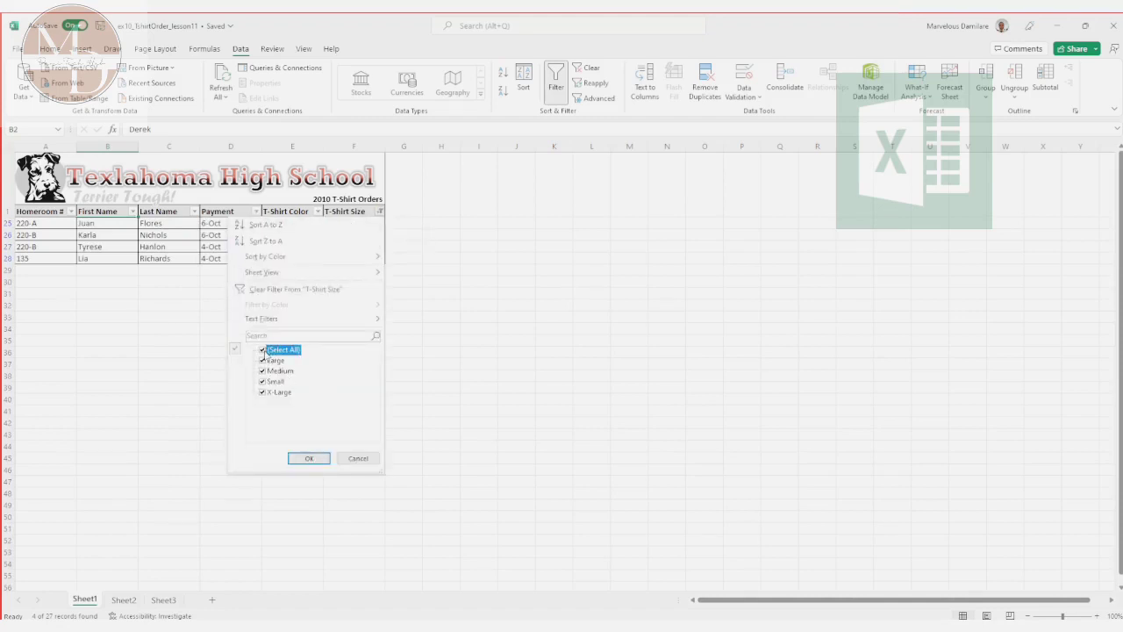
left_click(304, 458)
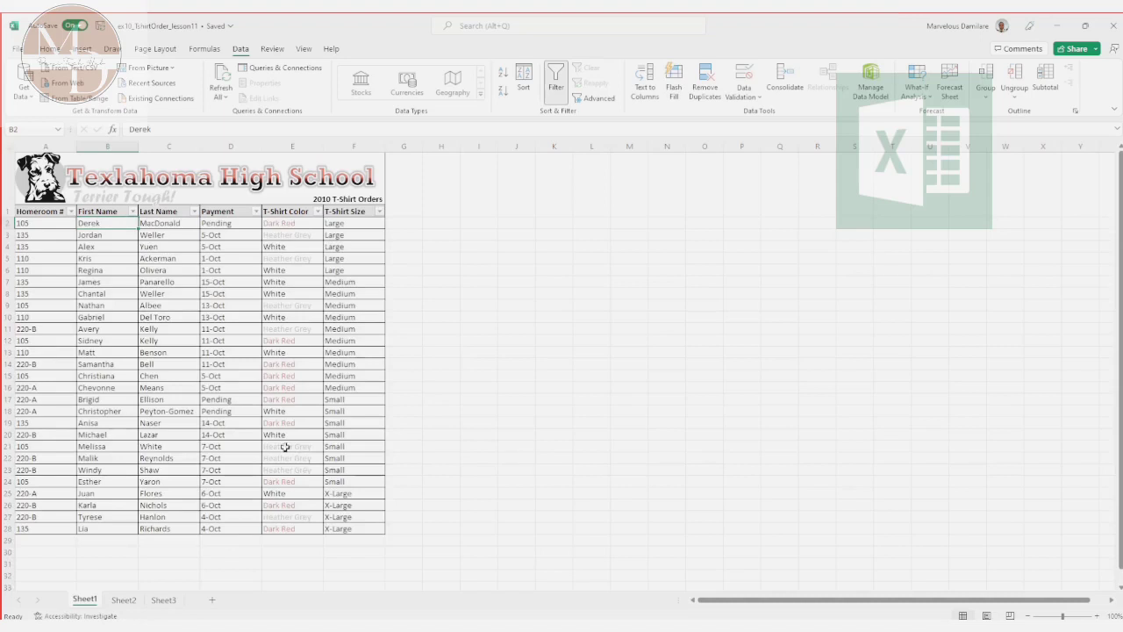
Step: Nudge the "Terrier Tough!" text shape upward so it clears the filter arrows in the header row
left_click(71, 213)
left_click(61, 214)
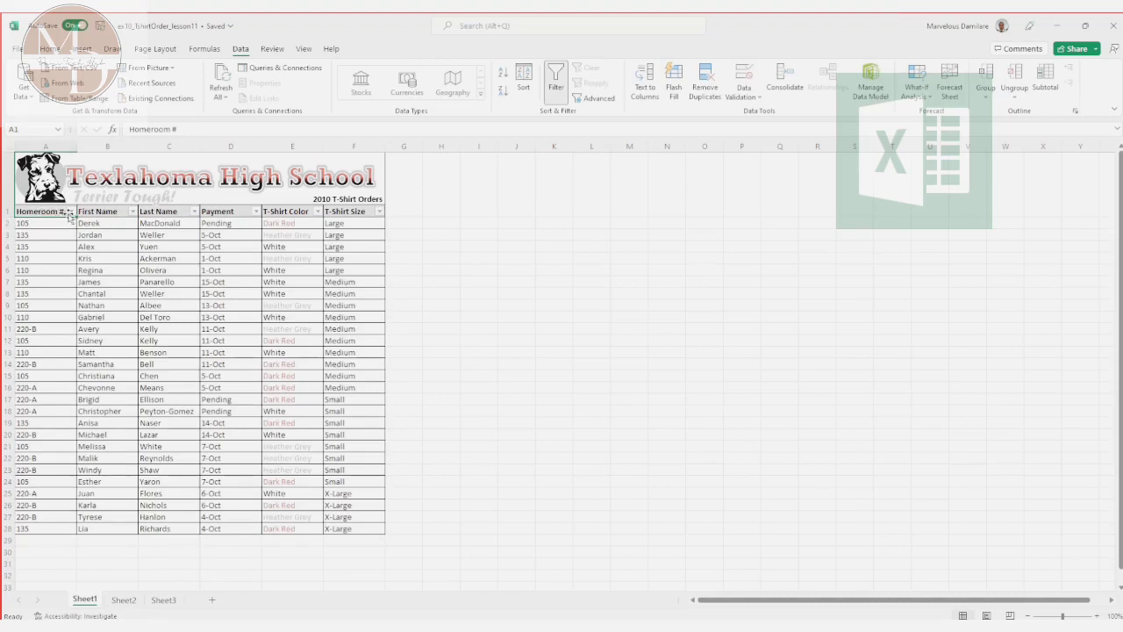
left_click(72, 214)
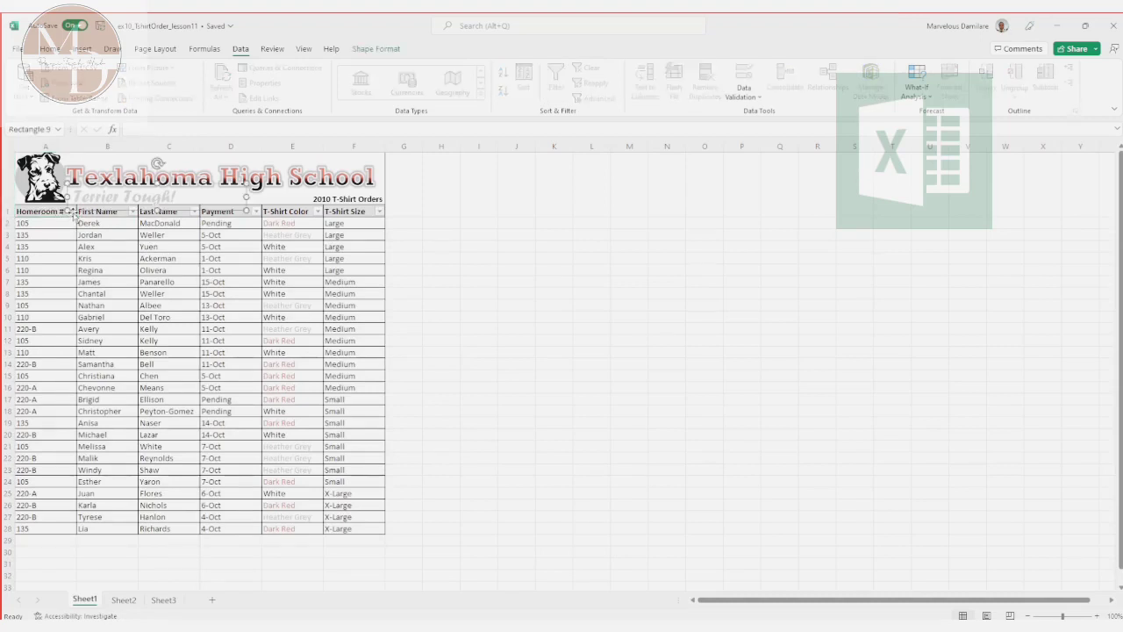
left_click(79, 234)
left_click(115, 190)
key("Up")
key("Up")
key("Up")
key("Up")
key("Up")
key("Up")
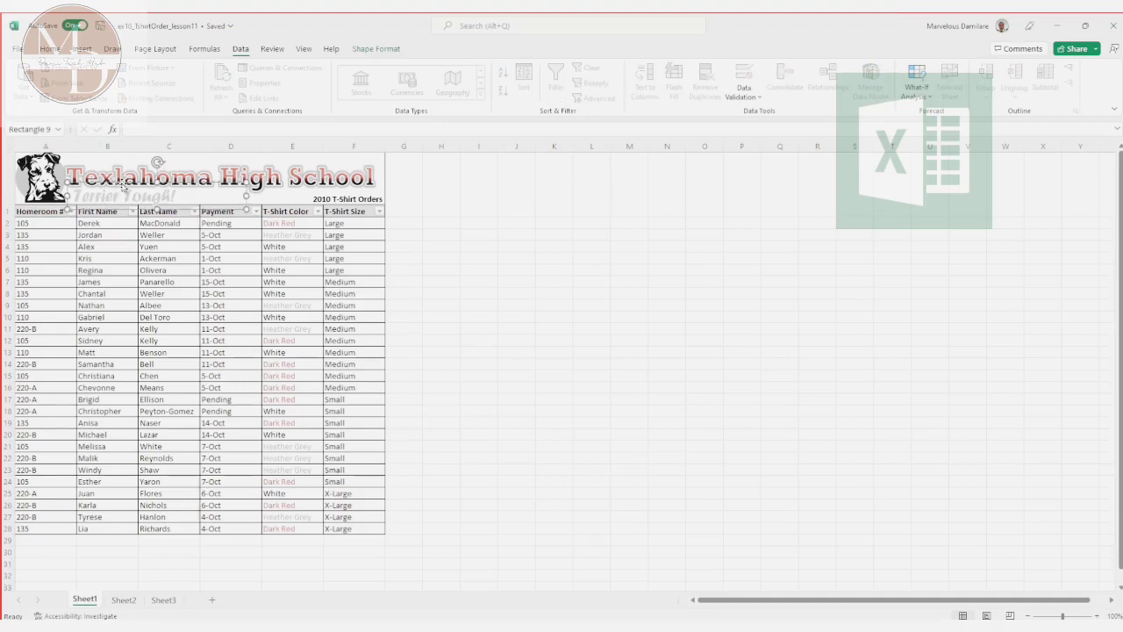
key("Up")
key("Up")
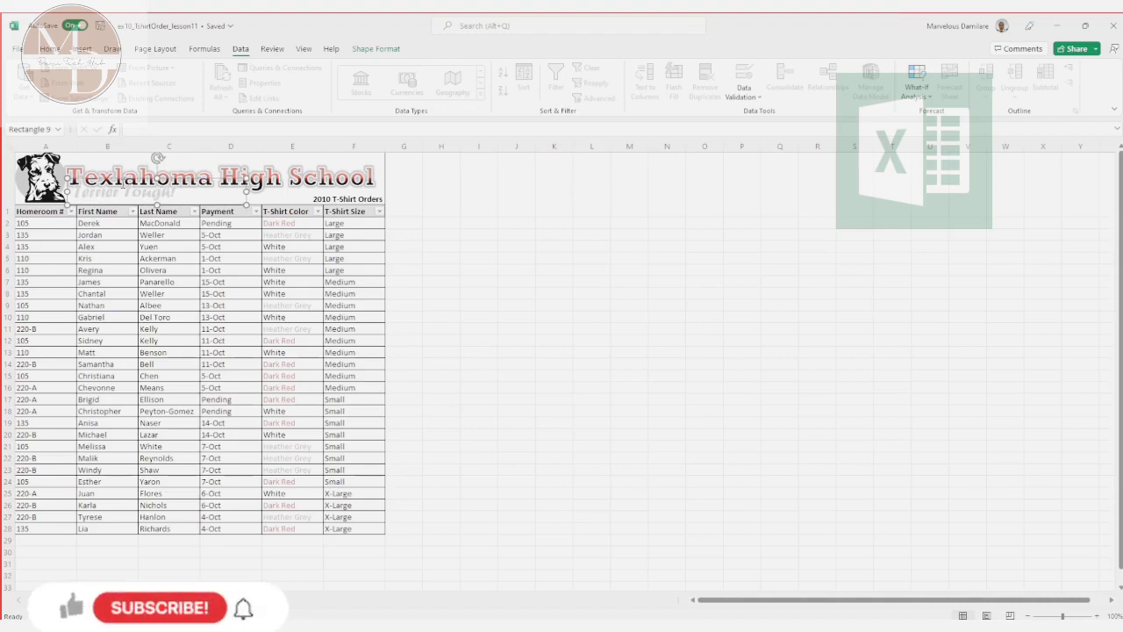
Step: Nudge the "Texlahoma High School" title shape slightly upward above the "Terrier Tough!" text
left_click(215, 163)
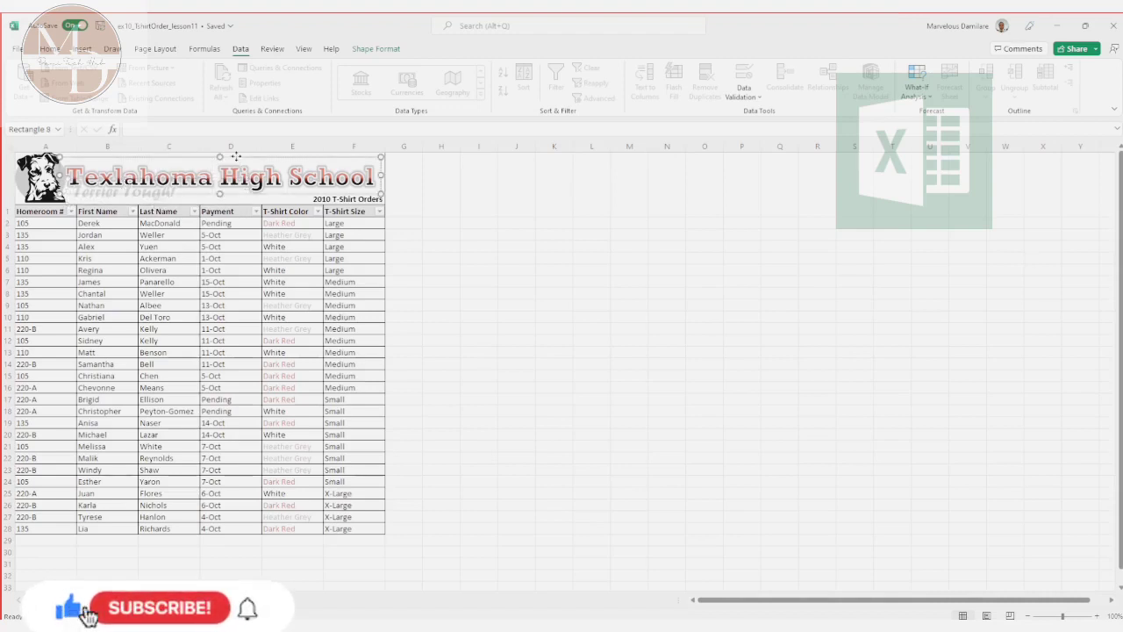
key("Up")
key("Up")
key("Up")
key("Up")
key("Up")
key("Up")
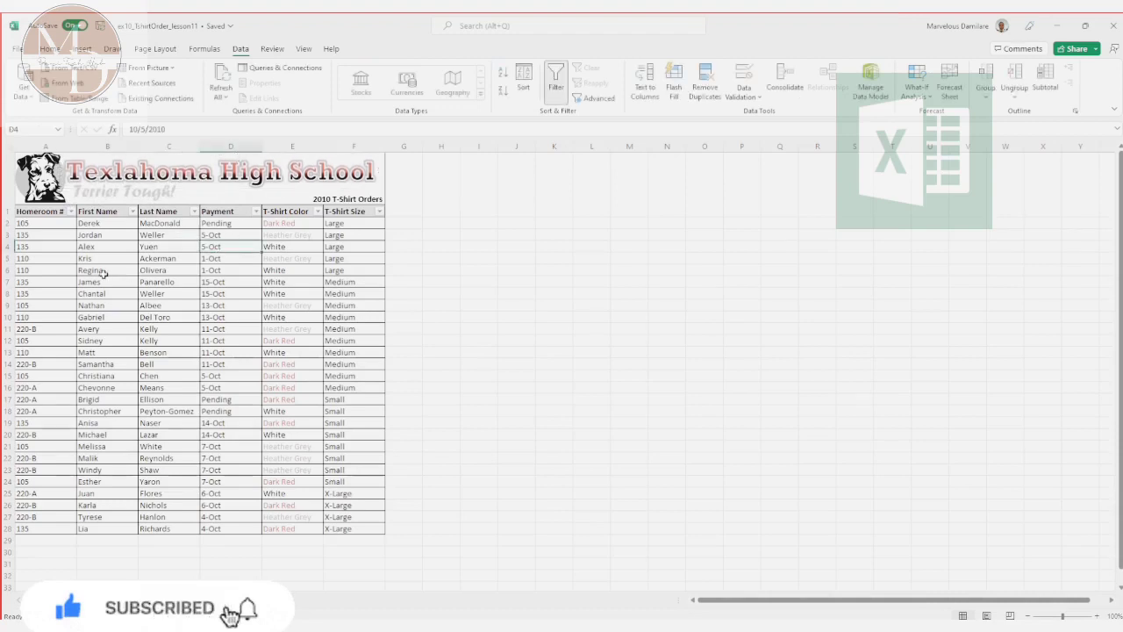
Step: Filter the Homeroom # column to show only homeroom 105
left_click(72, 211)
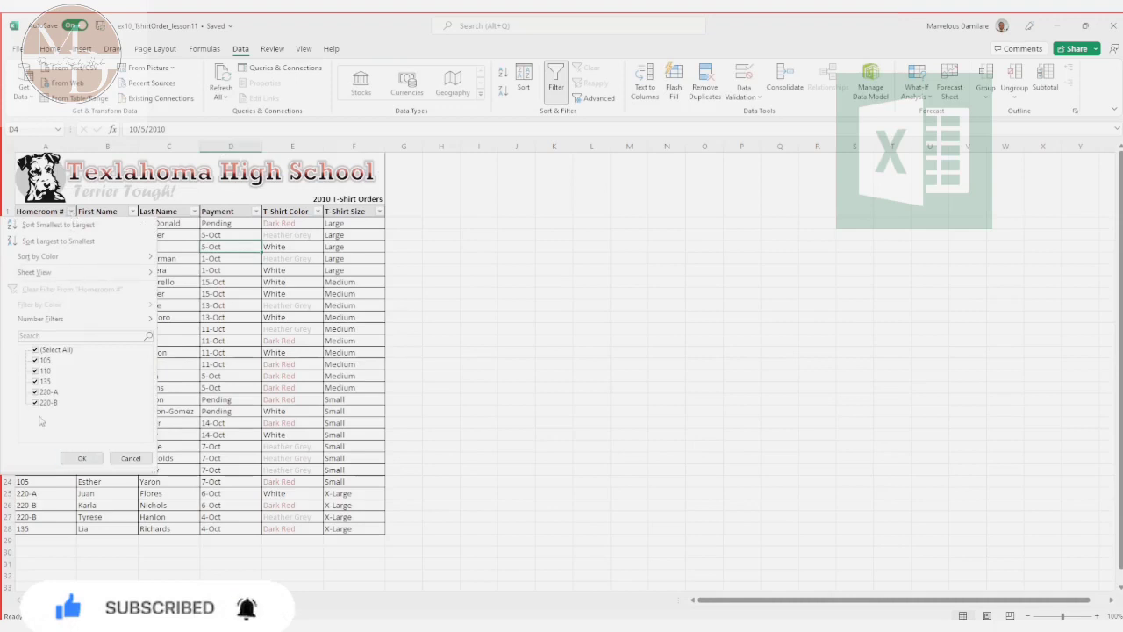
left_click(35, 350)
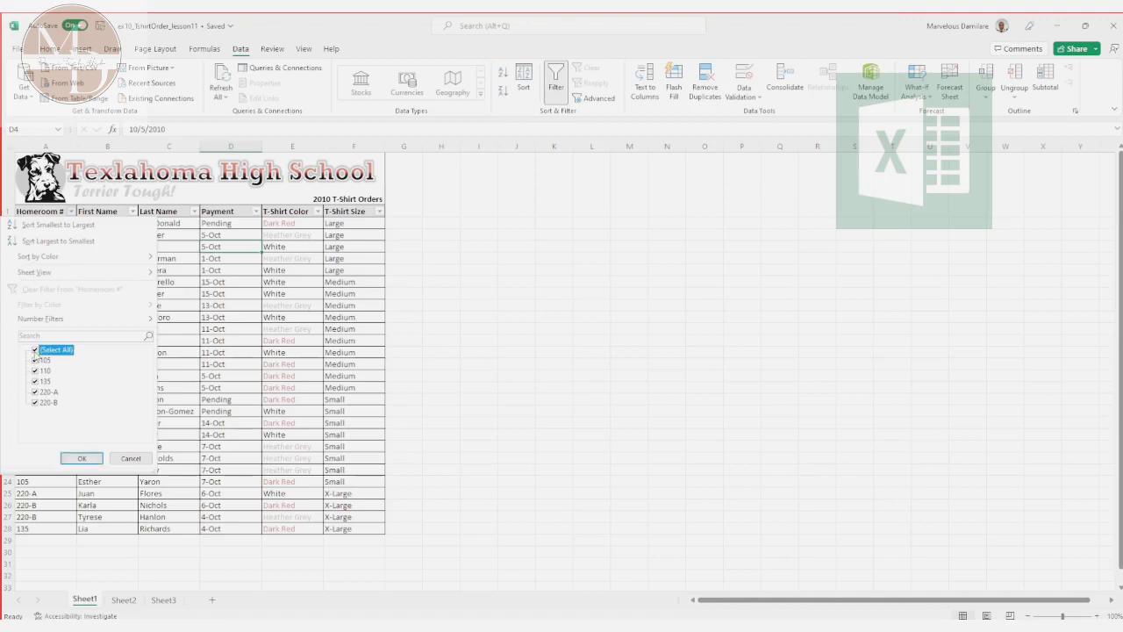
left_click(35, 360)
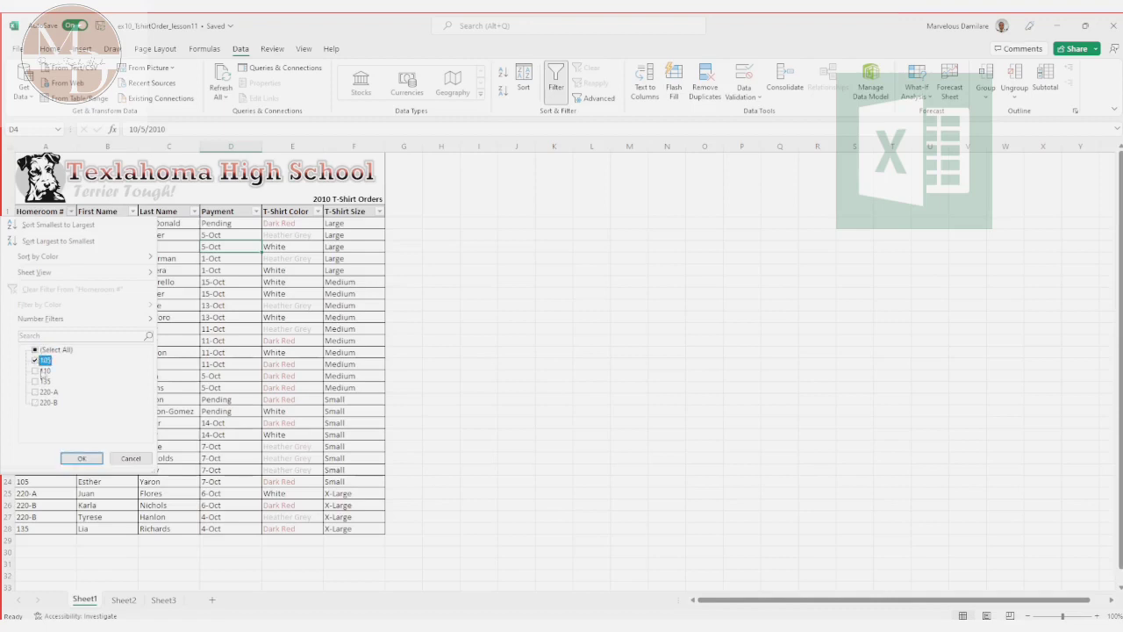
left_click(79, 458)
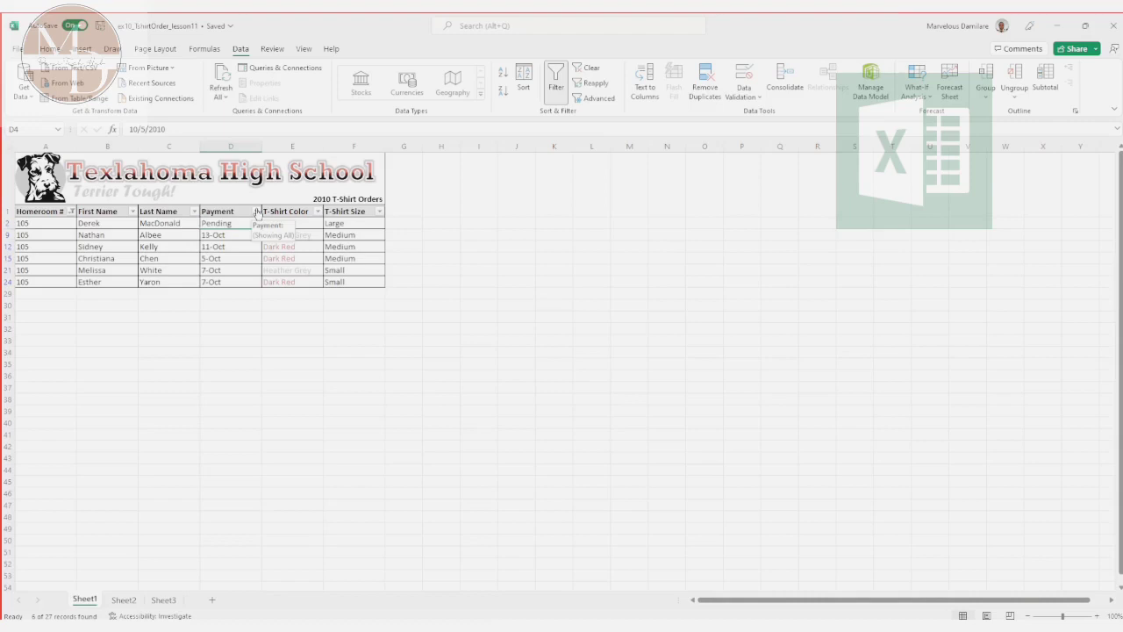
Step: Filter the Payment column to show only Pending payments
left_click(257, 211)
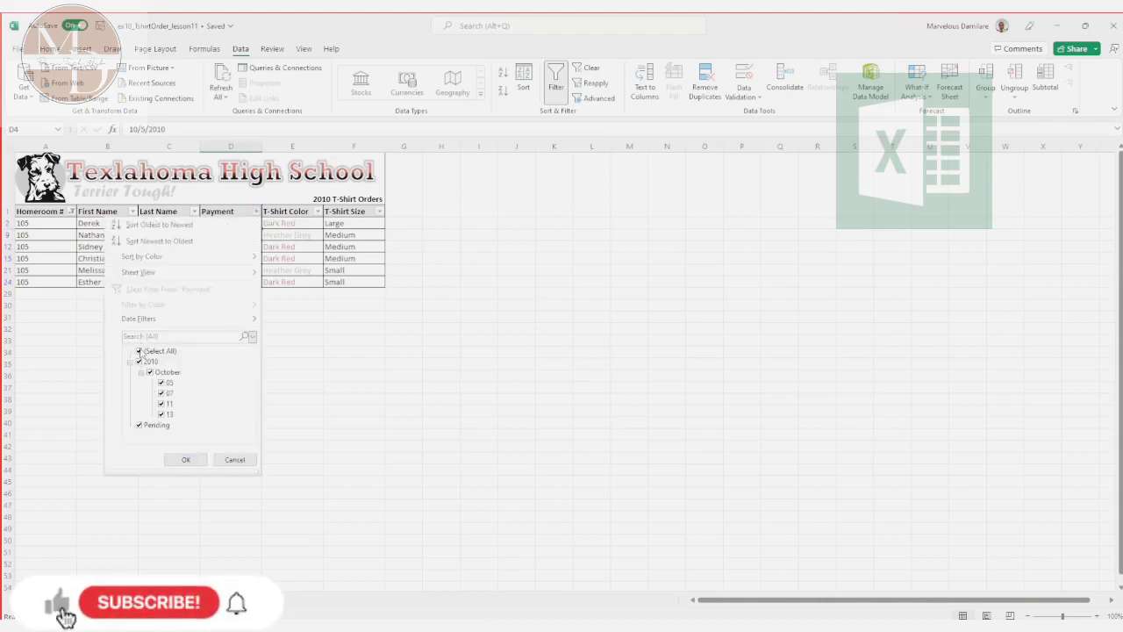
left_click(139, 351)
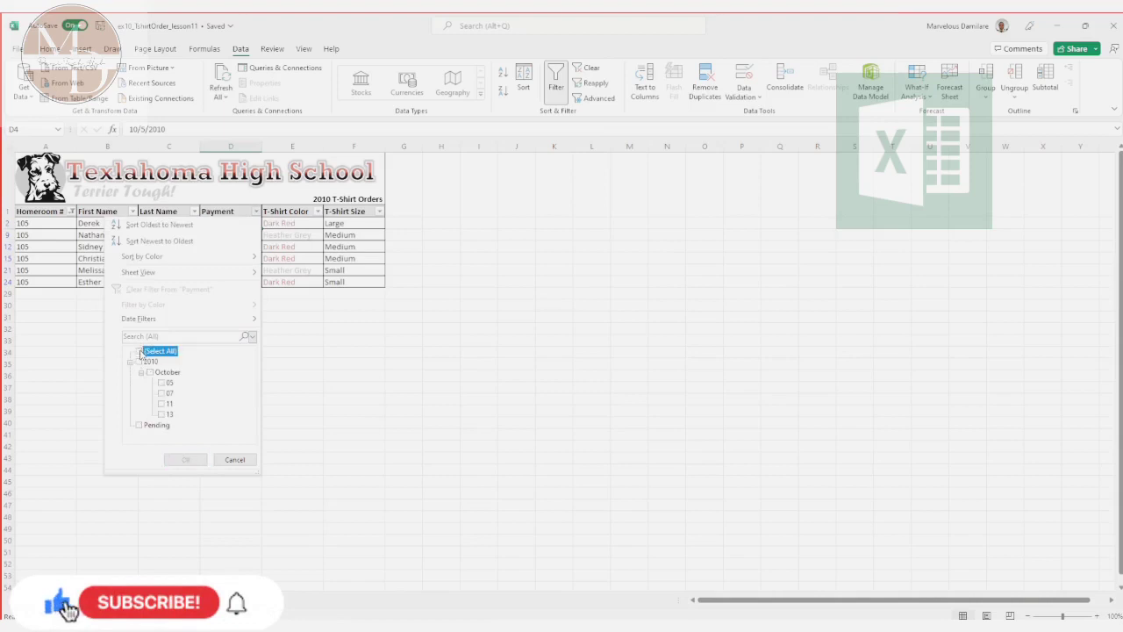
left_click(140, 426)
left_click(184, 459)
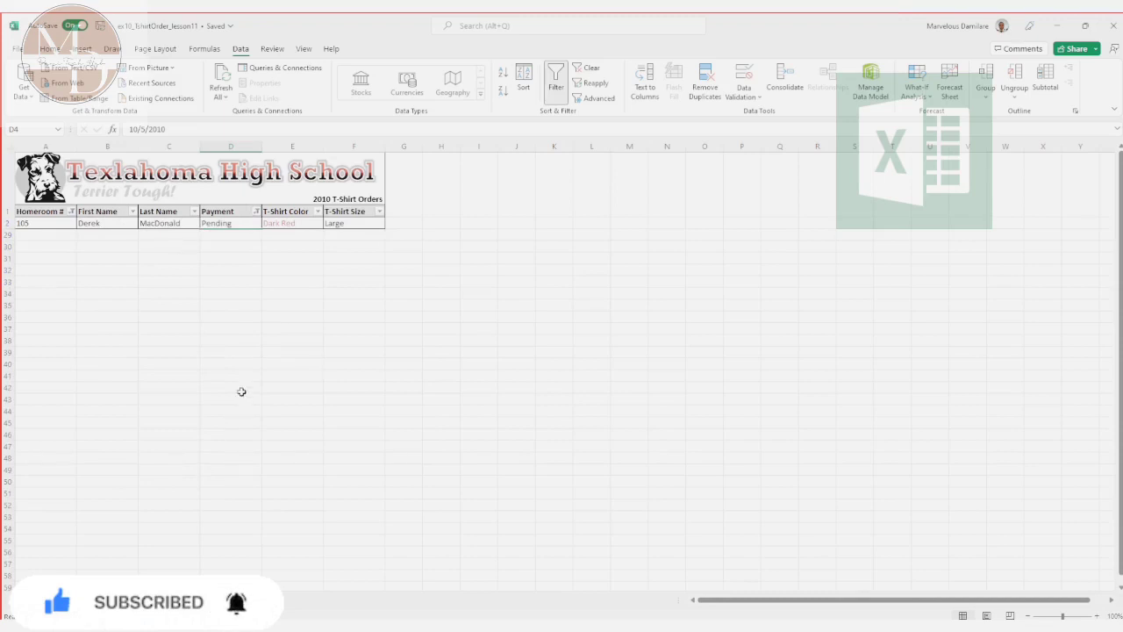
Step: Change the Homeroom # filter to show only 220-A, deselecting 105
left_click(71, 211)
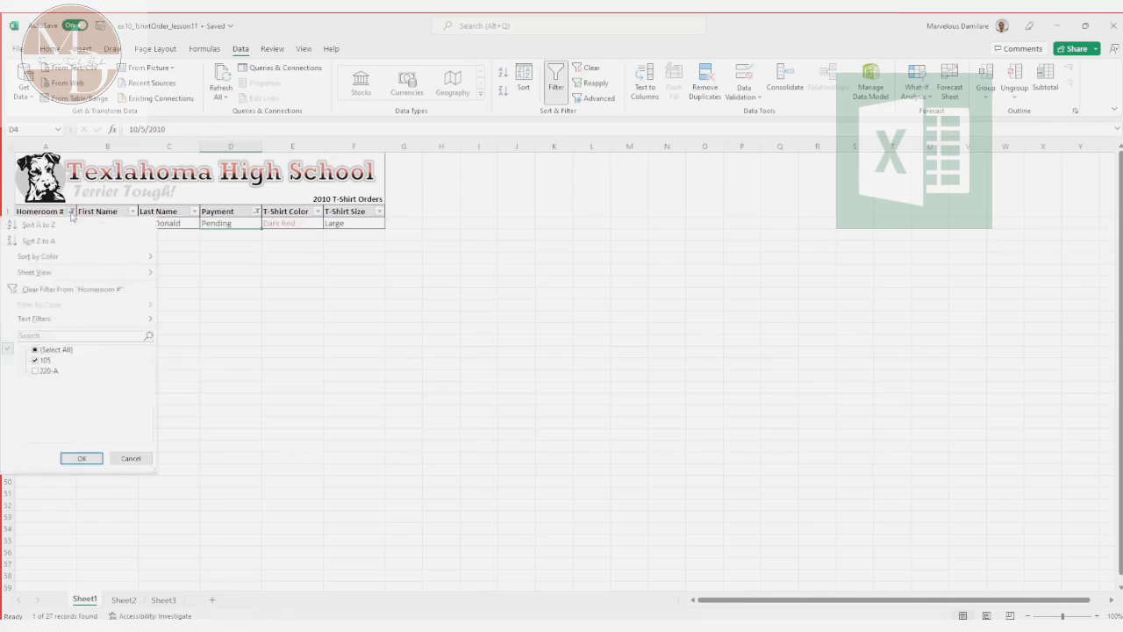
left_click(35, 371)
left_click(35, 361)
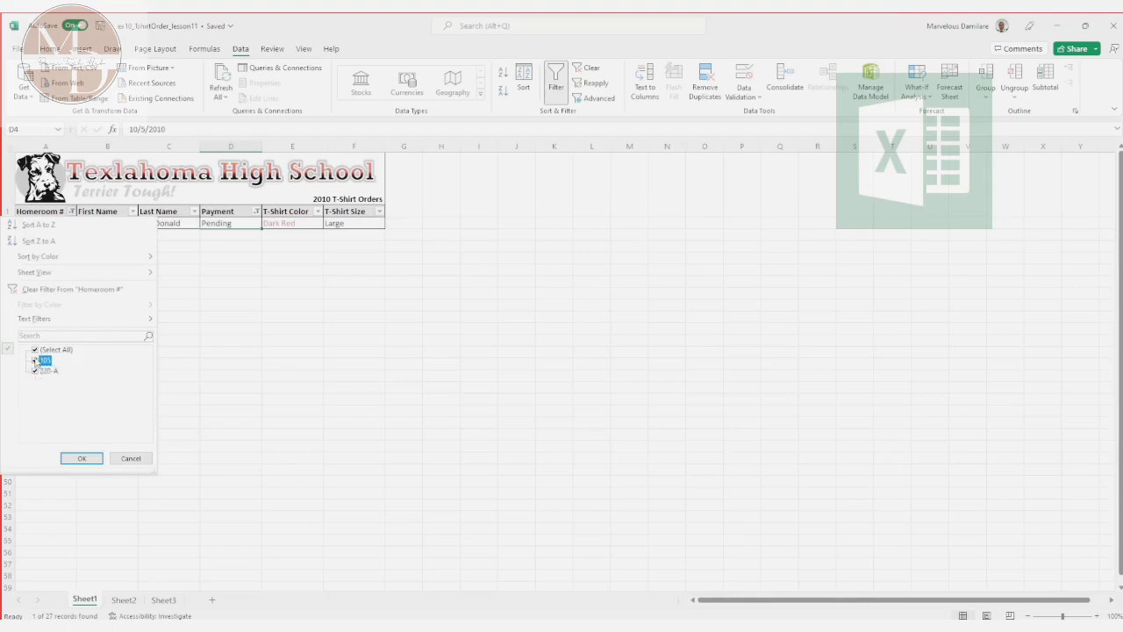
left_click(79, 458)
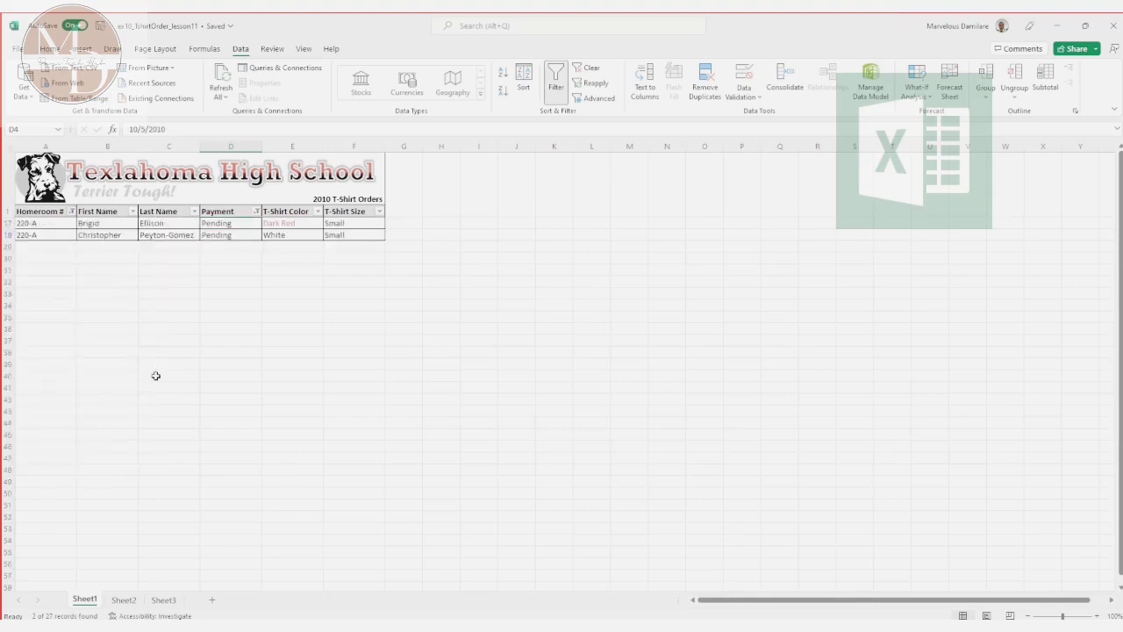
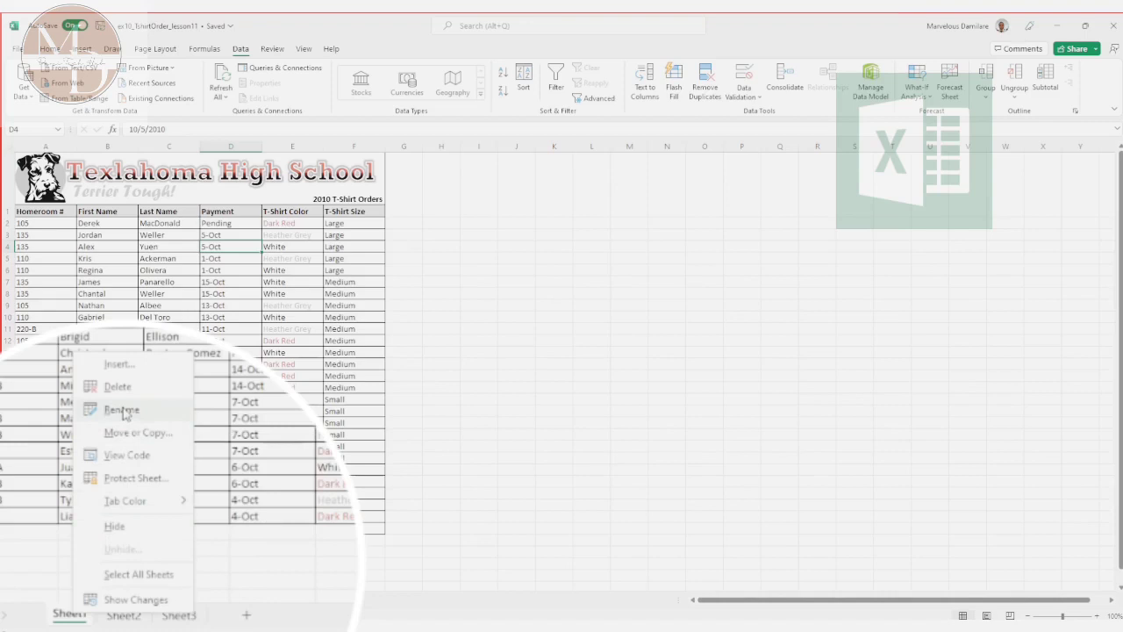
Step: Rename the Sheet1 worksheet as Student
key("Return")
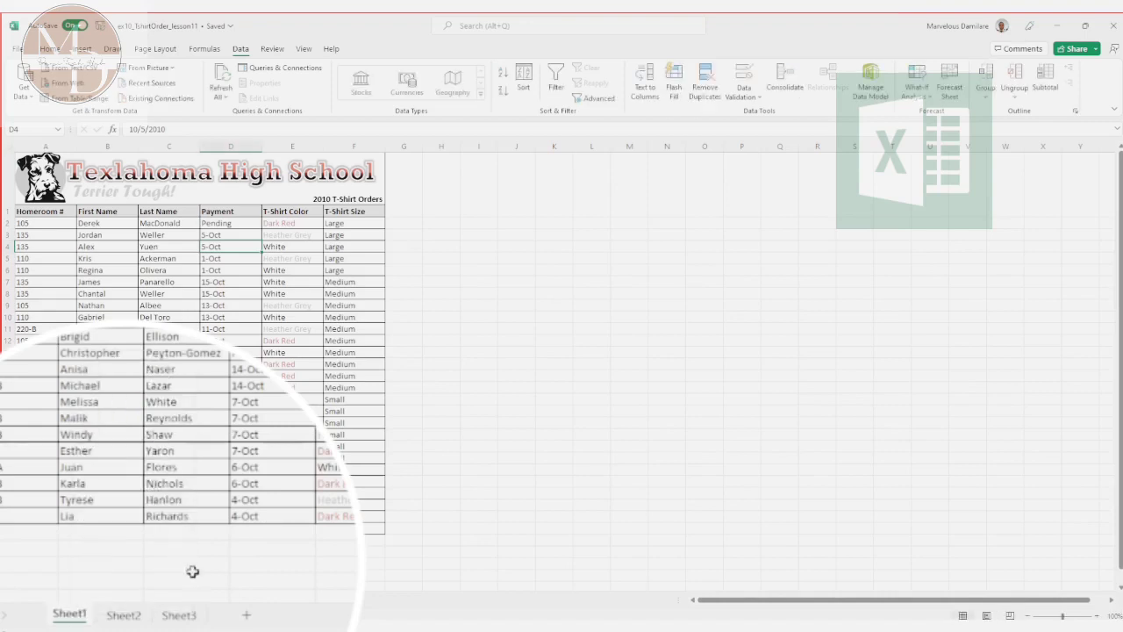
double_click(68, 614)
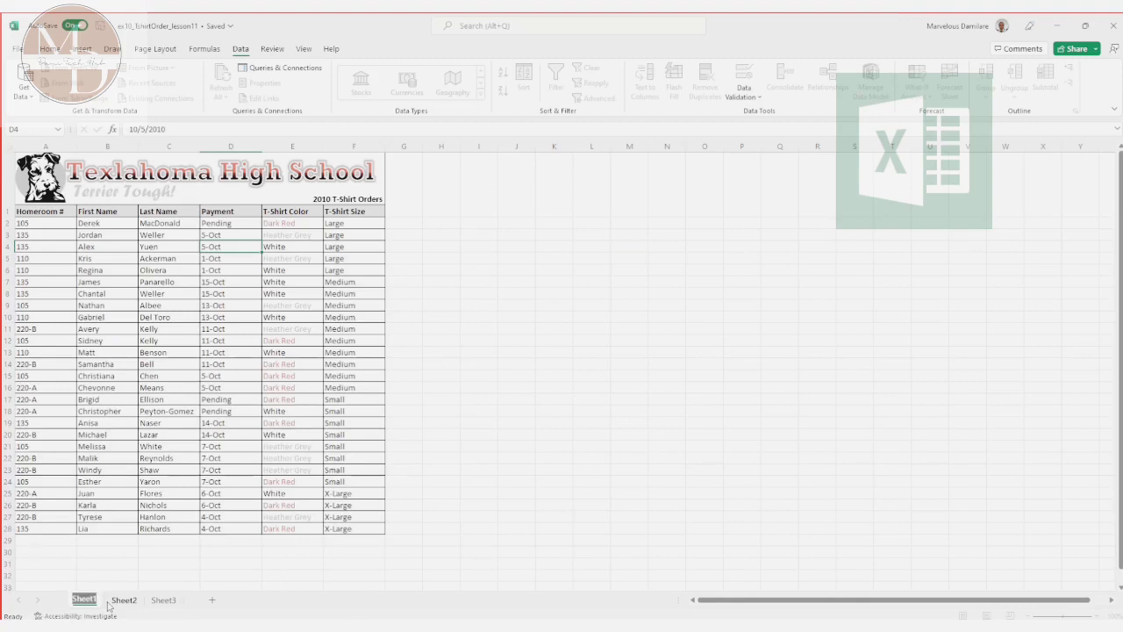
type("Student")
left_click(471, 541)
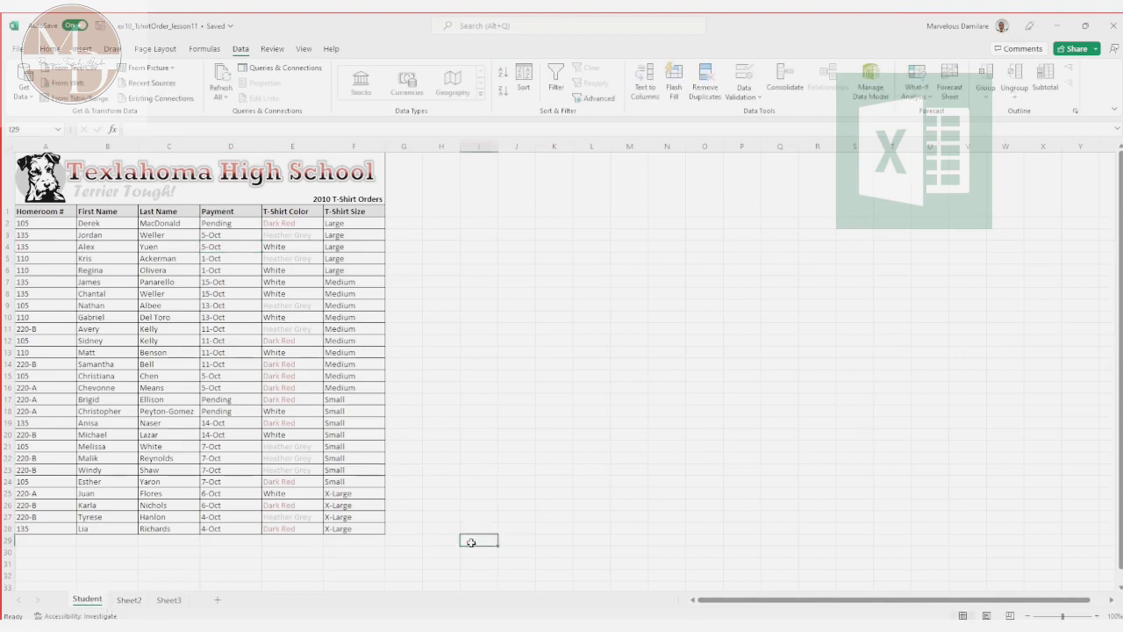
Step: Color the Student sheet tab red and check it from Sheet2 before returning to Student
double_click(88, 600)
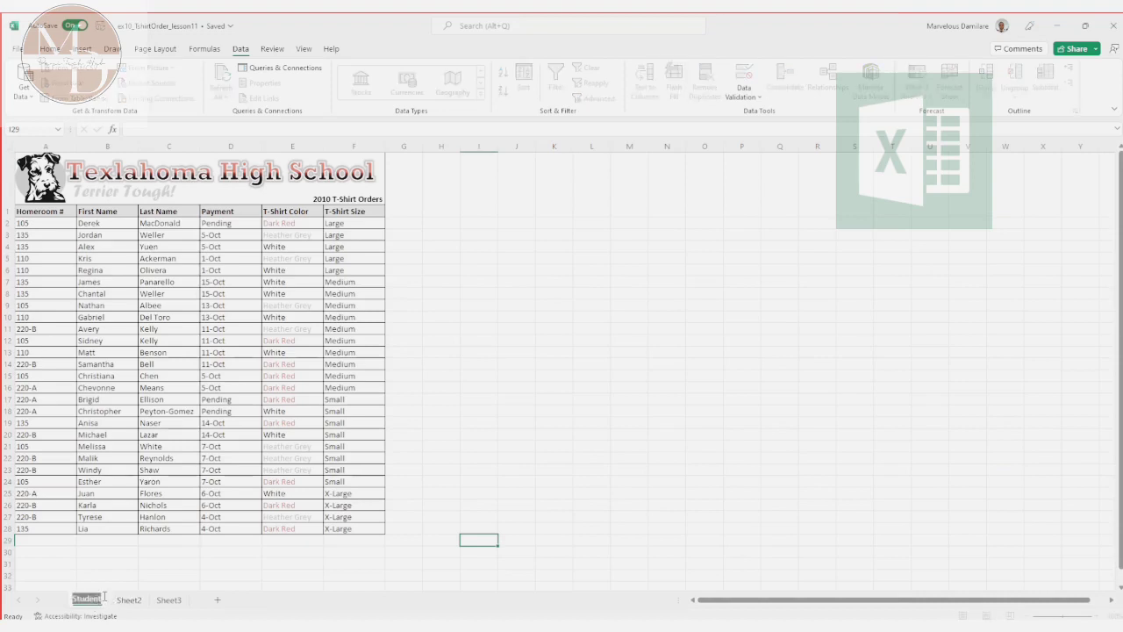
right_click(72, 582)
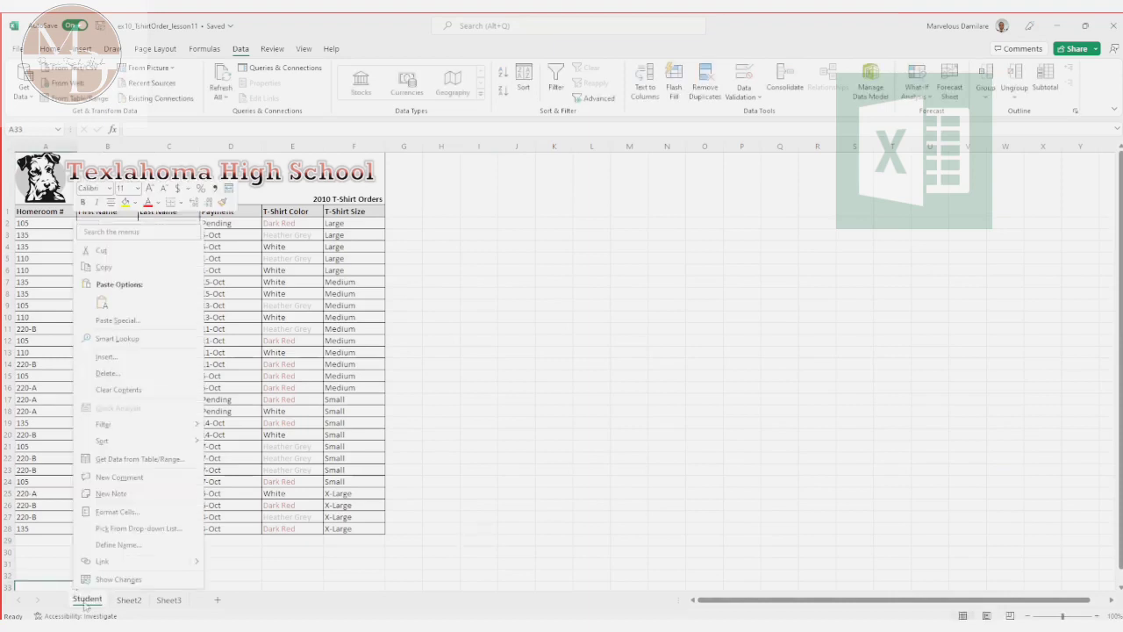
left_click(83, 615)
right_click(83, 615)
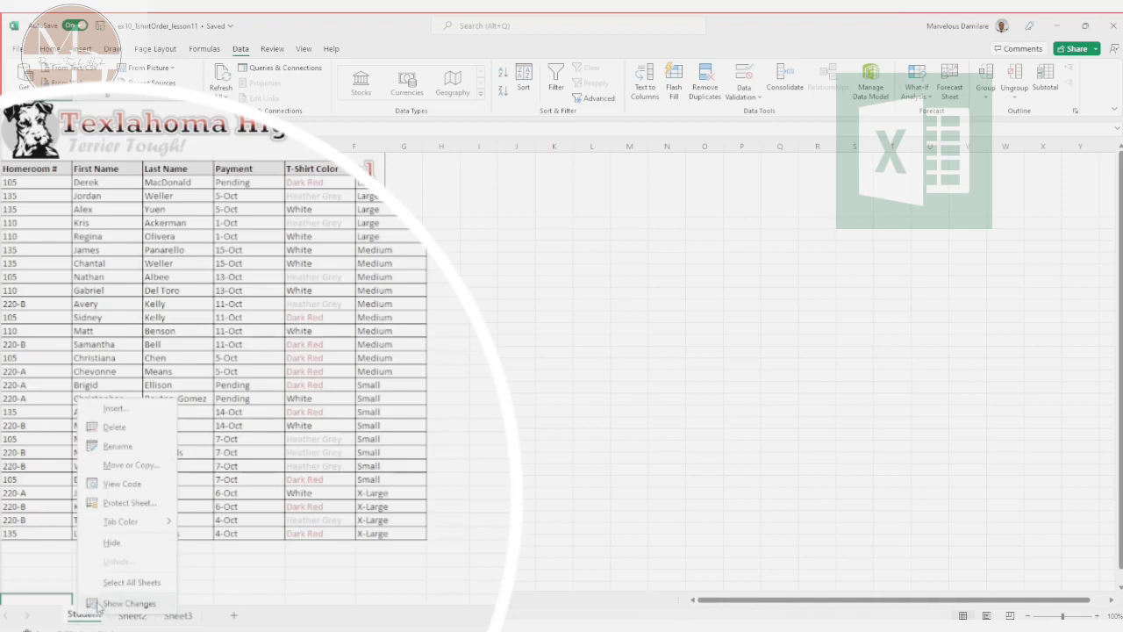
mouse_move(156, 526)
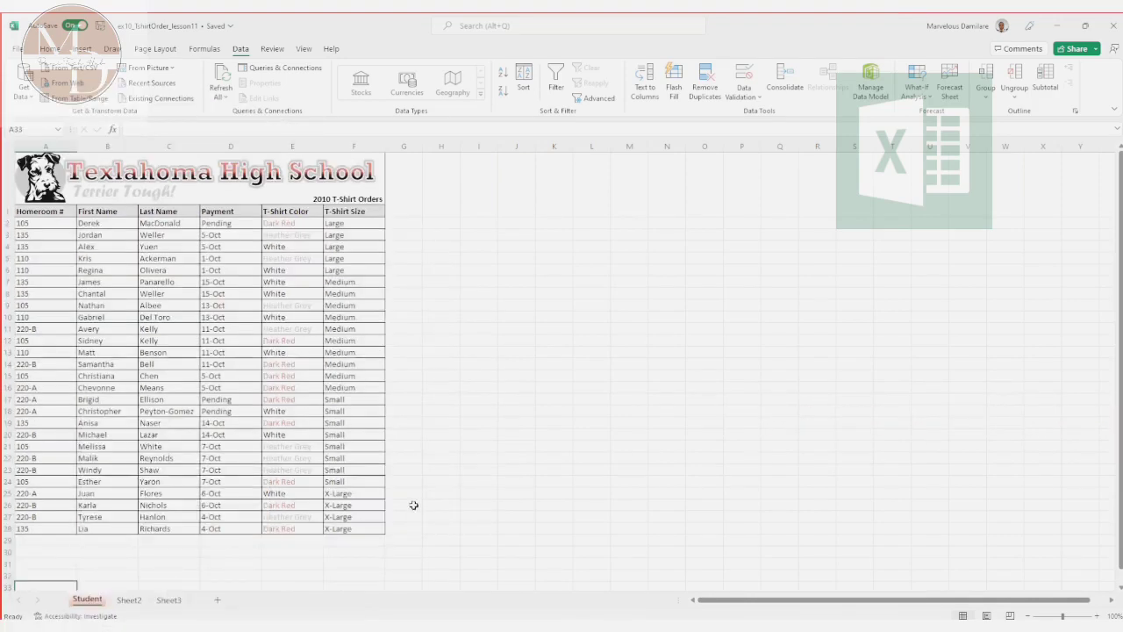
left_click(413, 505)
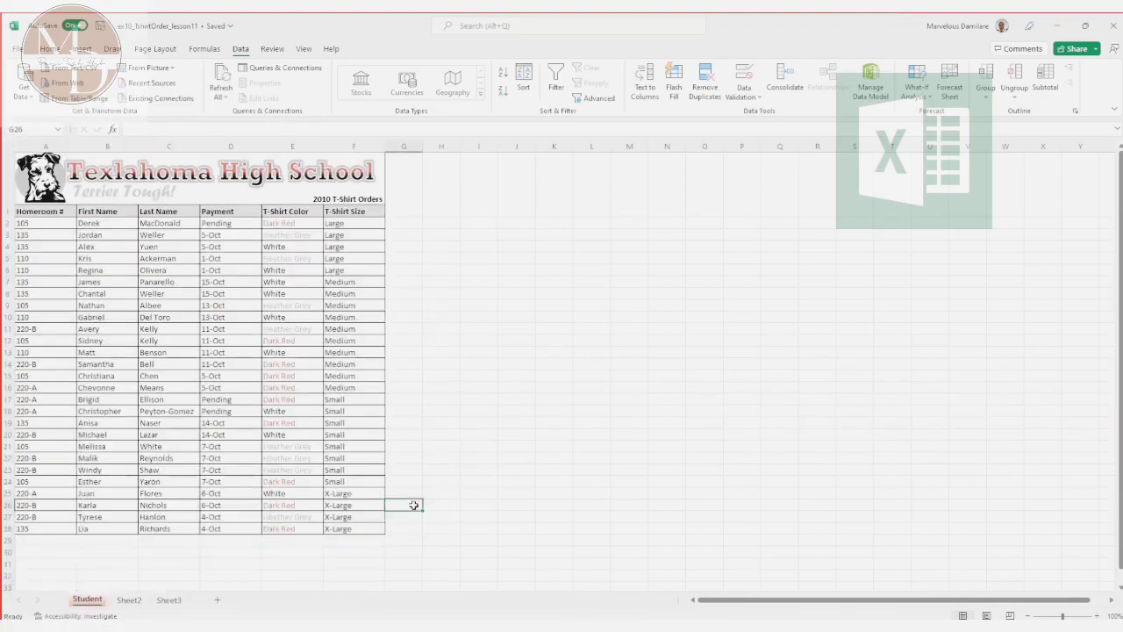
left_click(130, 599)
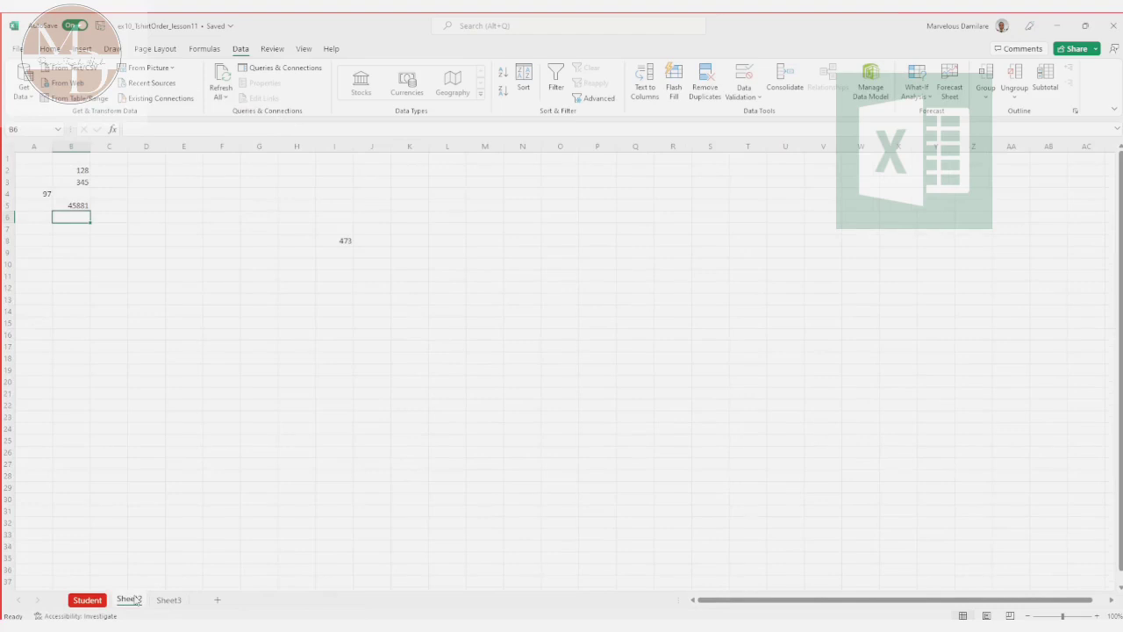
left_click(89, 602)
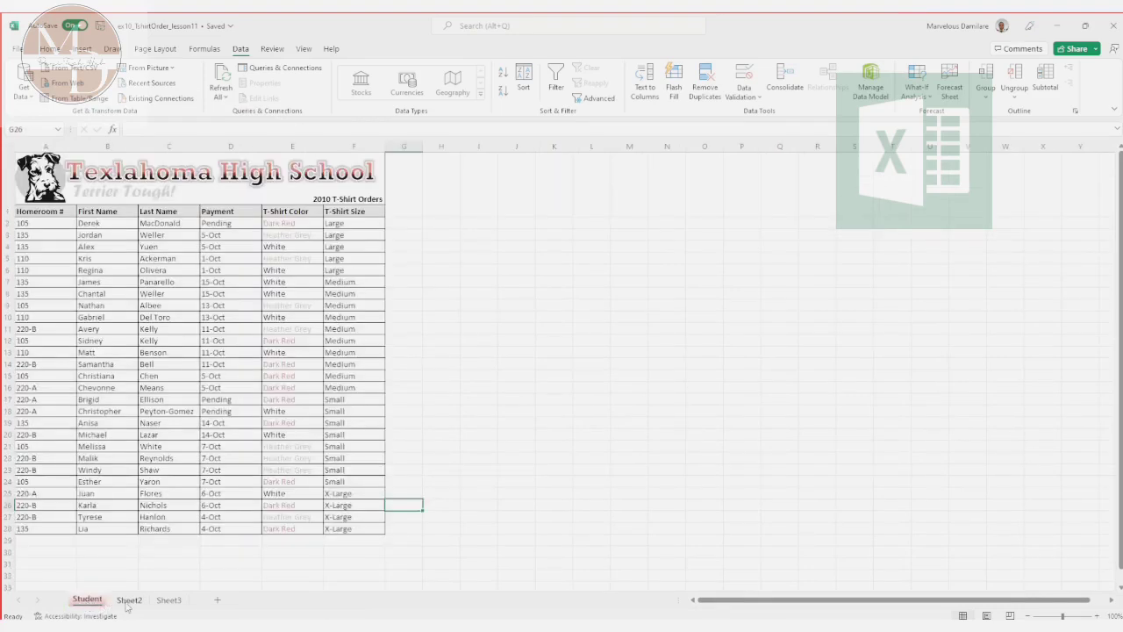
Step: Give the Sheet2 tab a dark tan theme color, comparing it from the other sheets and ending on Student
left_click(127, 604)
right_click(127, 604)
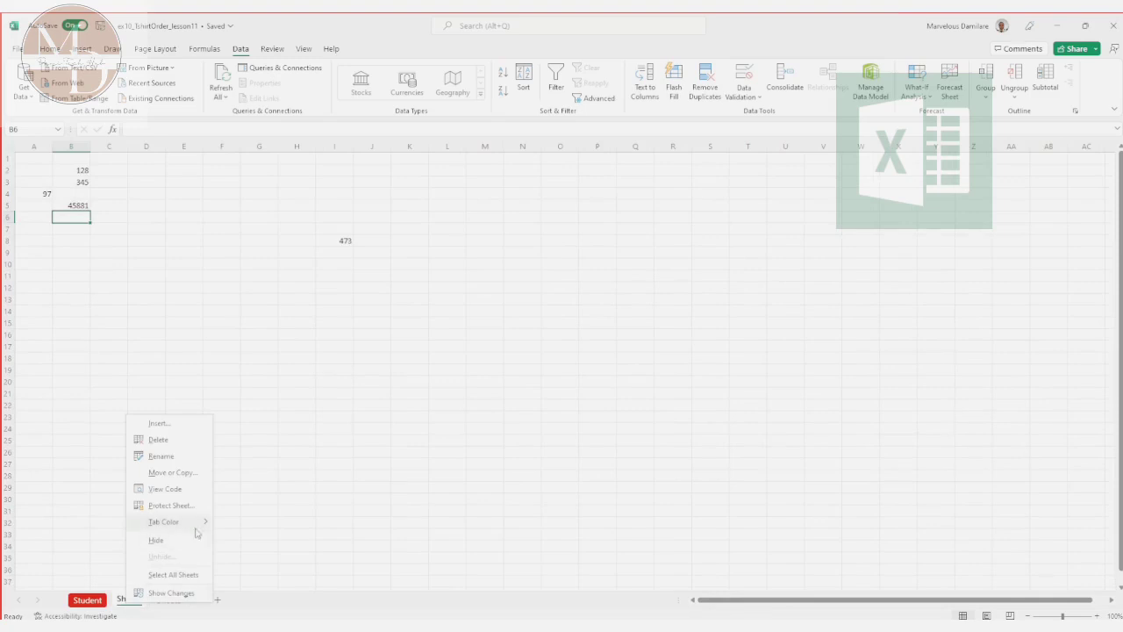
mouse_move(198, 521)
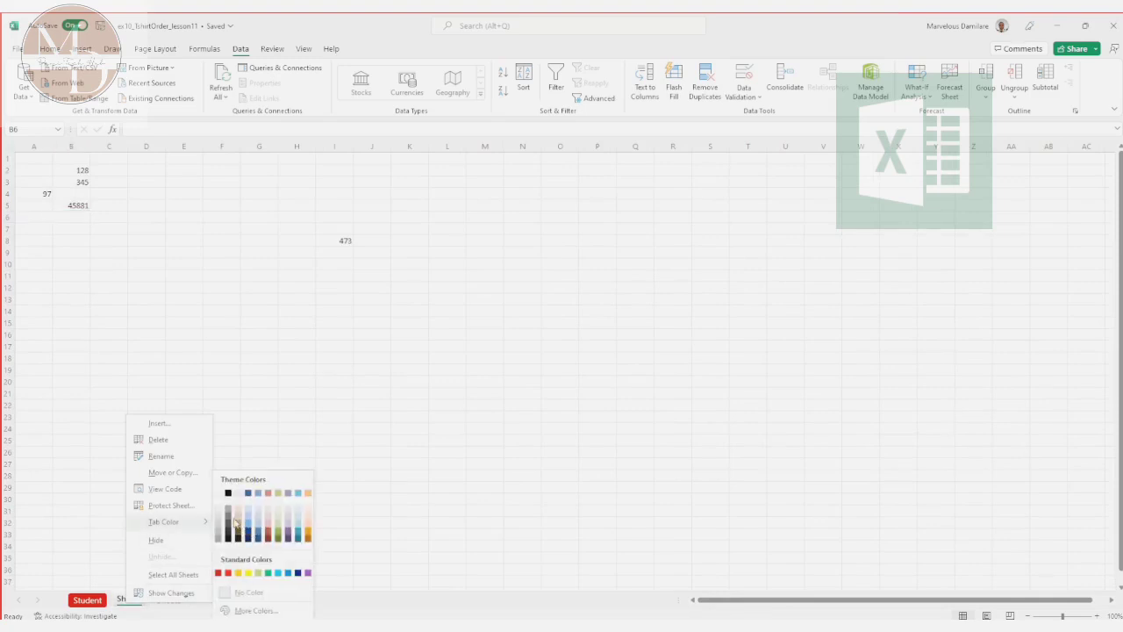
left_click(240, 527)
left_click(365, 567)
left_click(86, 602)
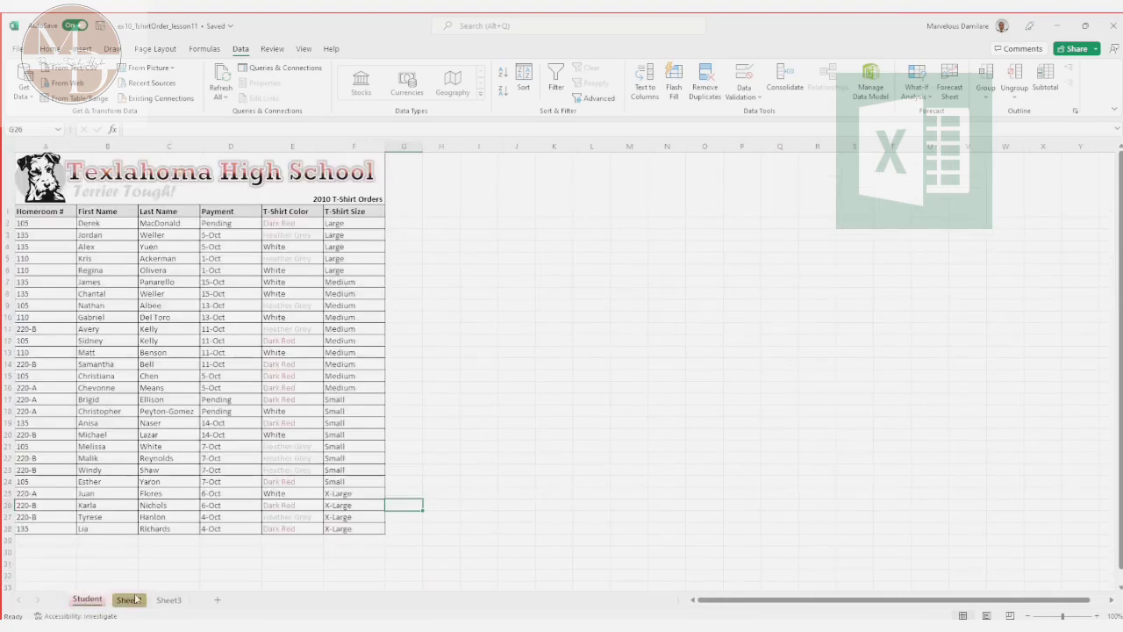
left_click(169, 600)
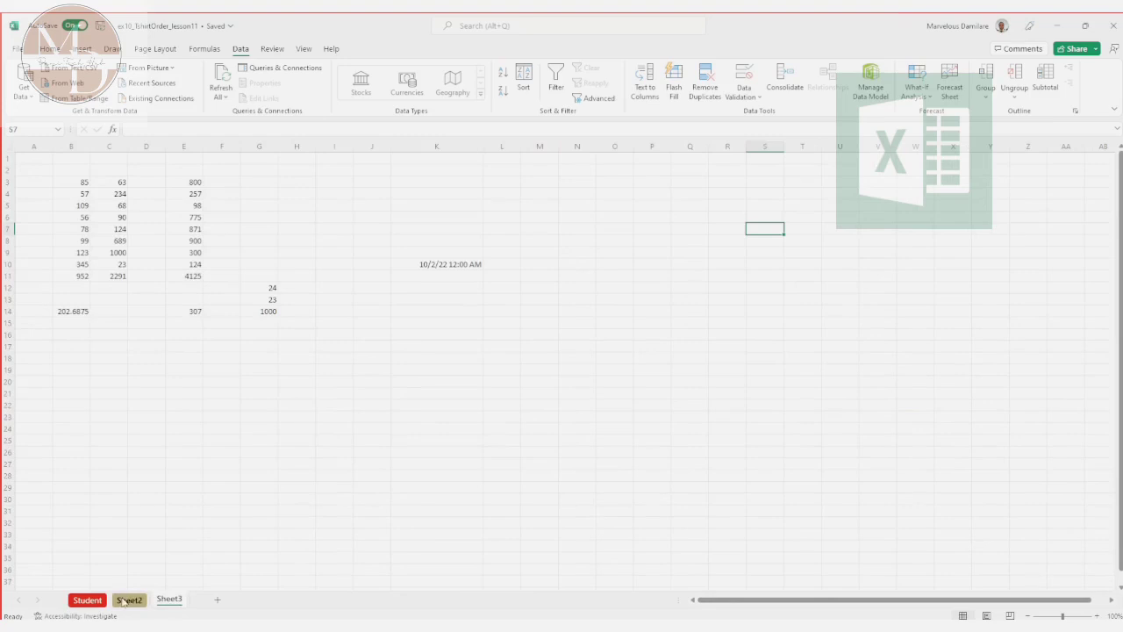
left_click(95, 601)
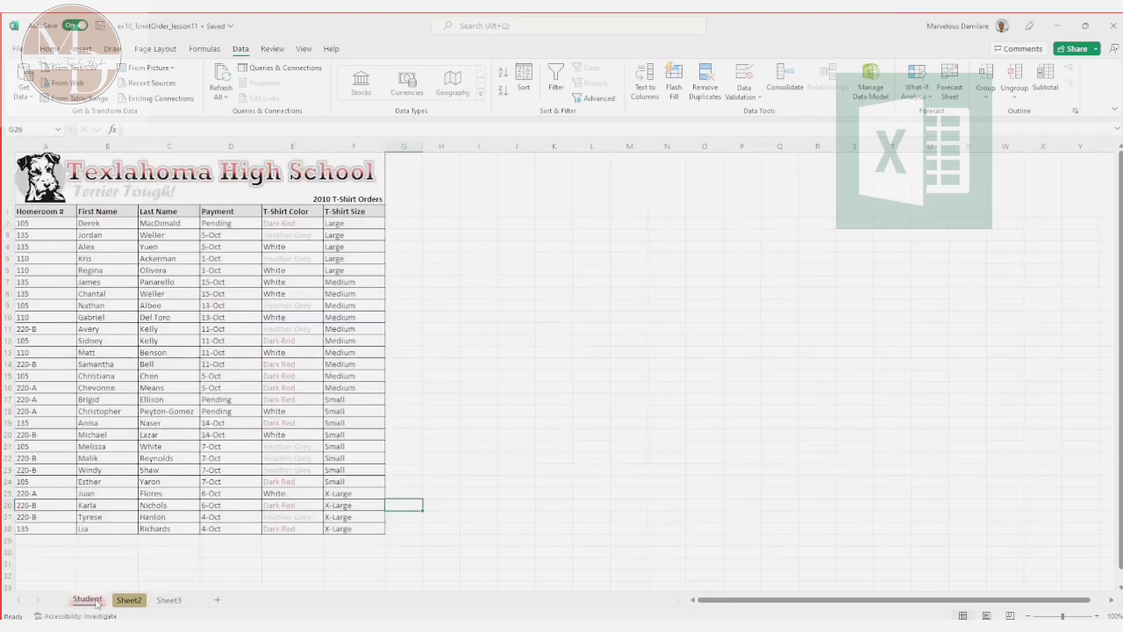
Step: Copy the Student worksheet into a new workbook, keeping the original in place
right_click(96, 602)
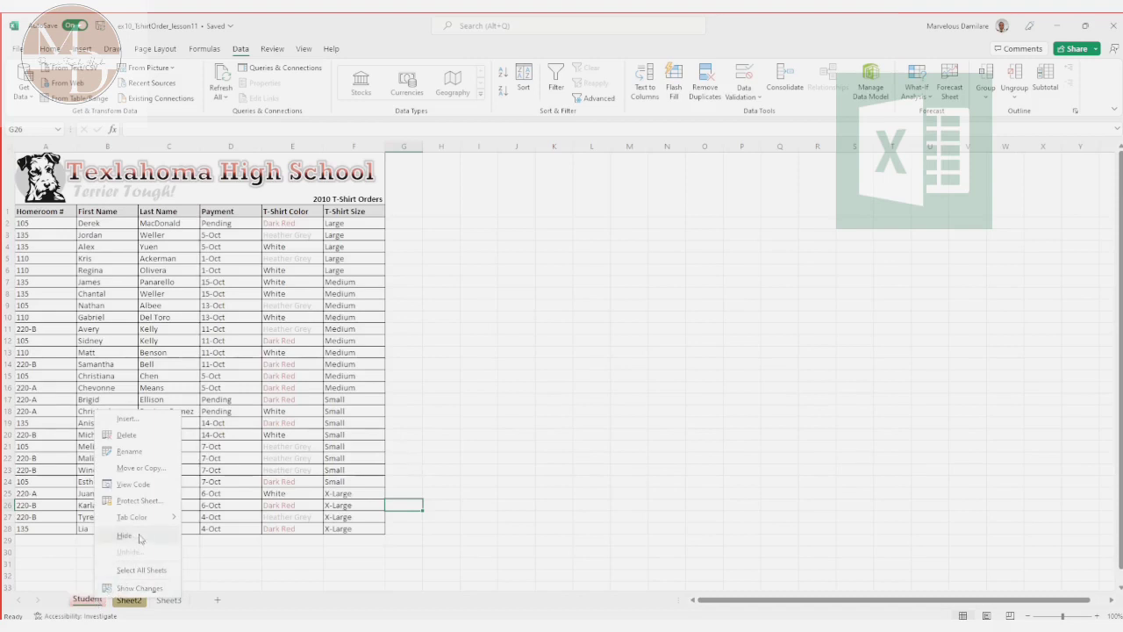
left_click(141, 468)
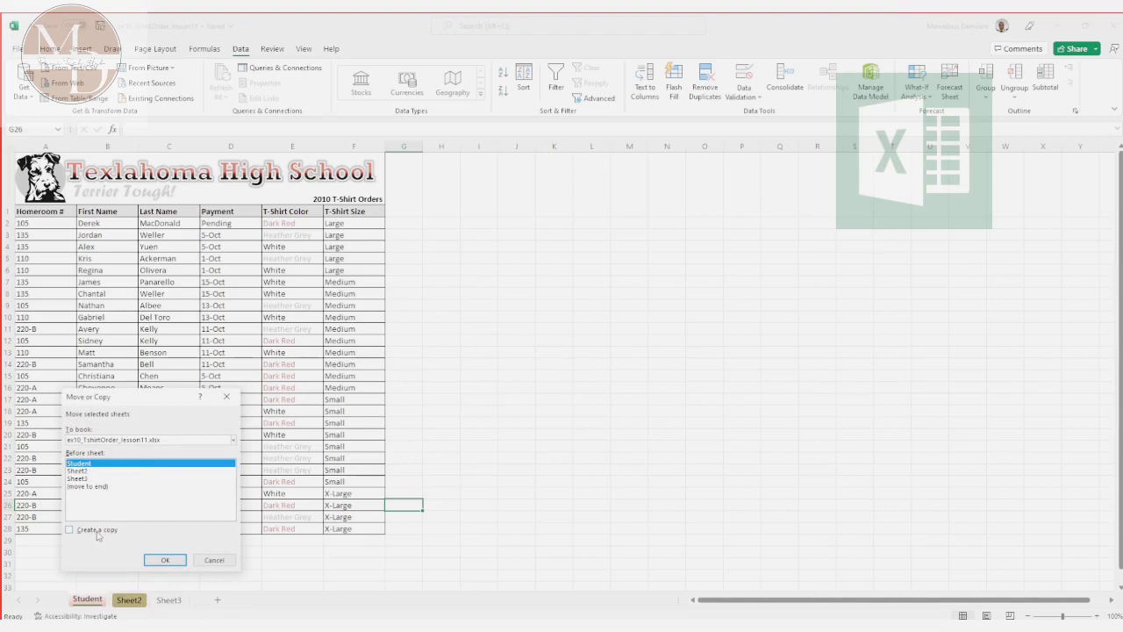
left_click(98, 533)
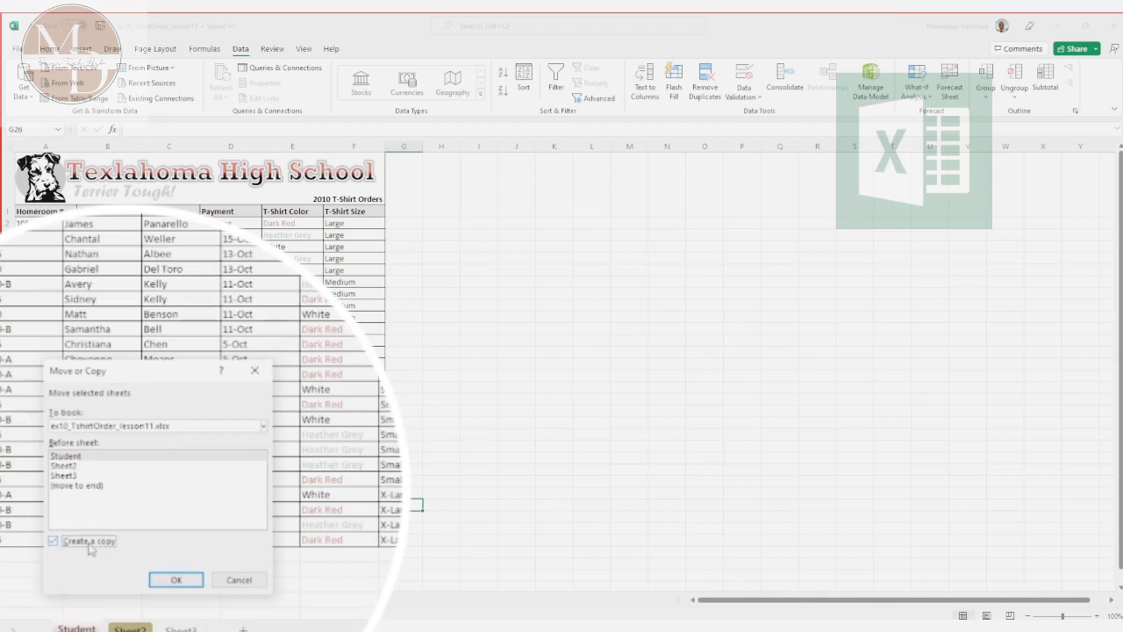
left_click(178, 428)
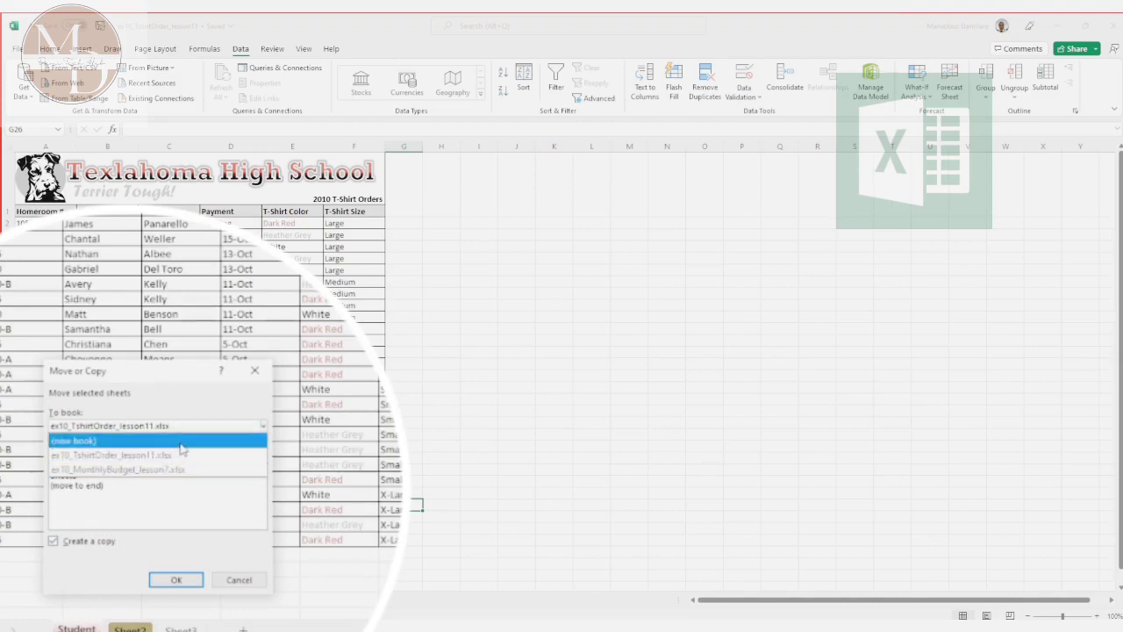
left_click(182, 441)
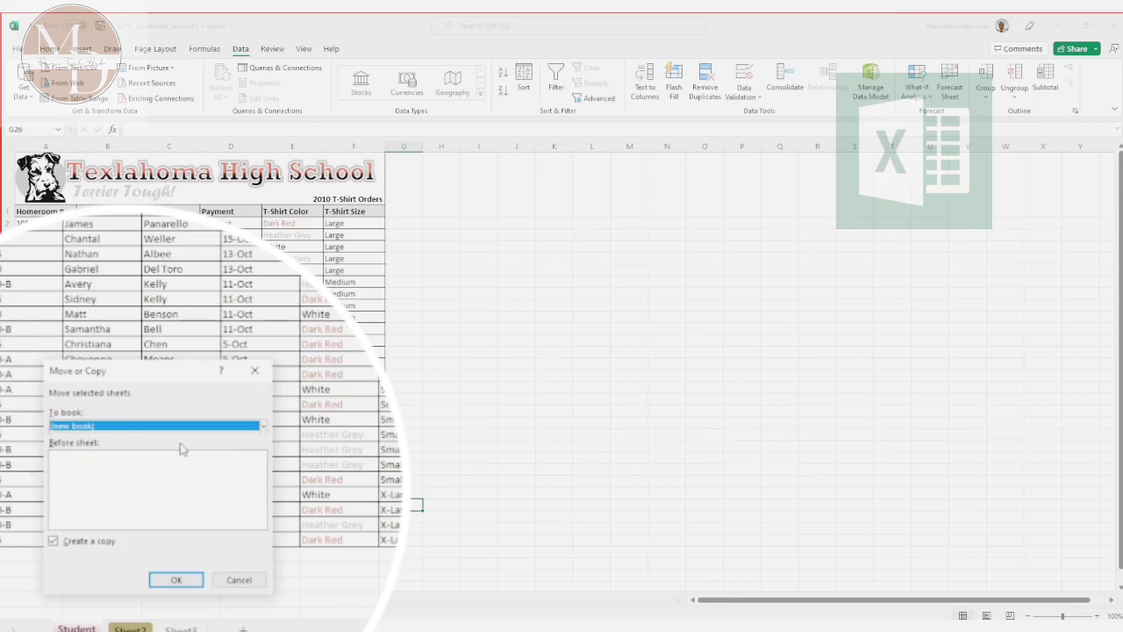
left_click(174, 581)
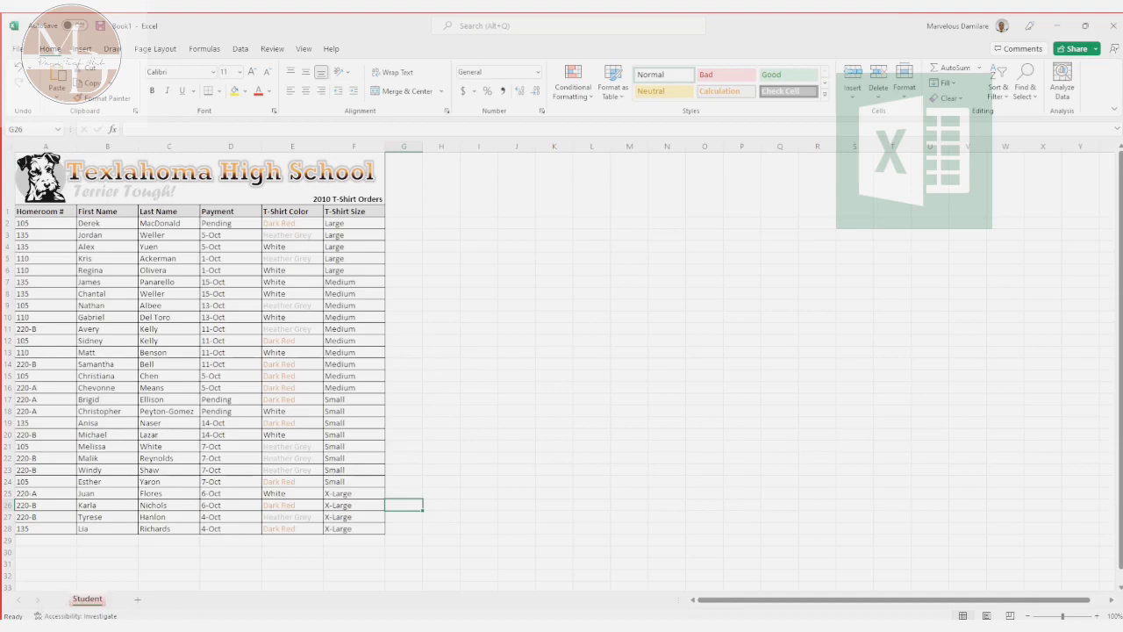
right_click(90, 602)
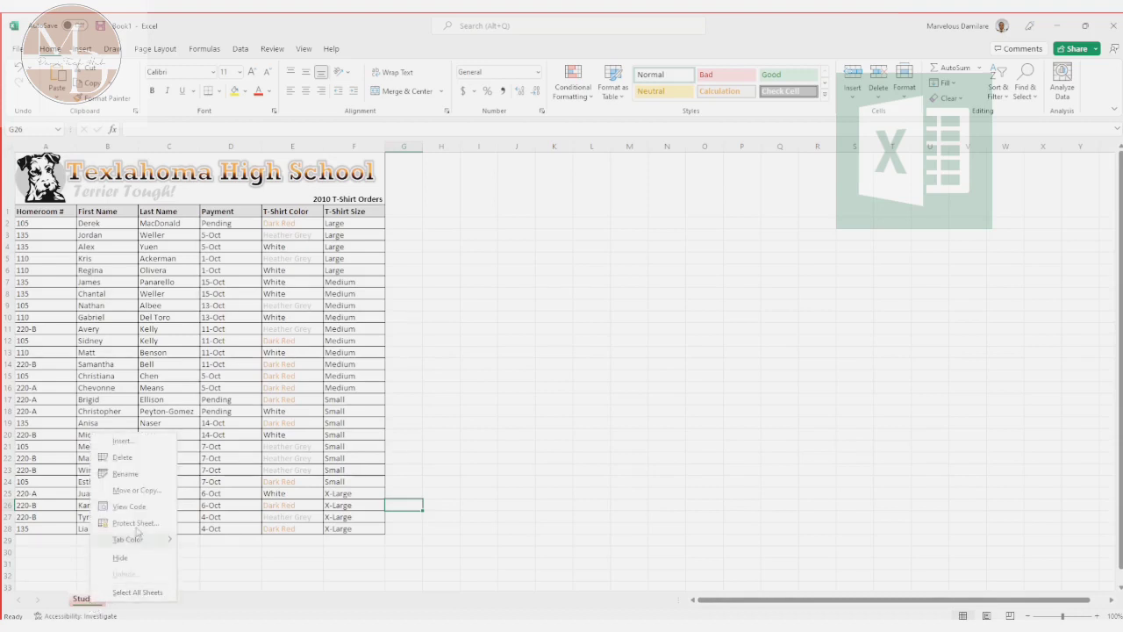
left_click(140, 490)
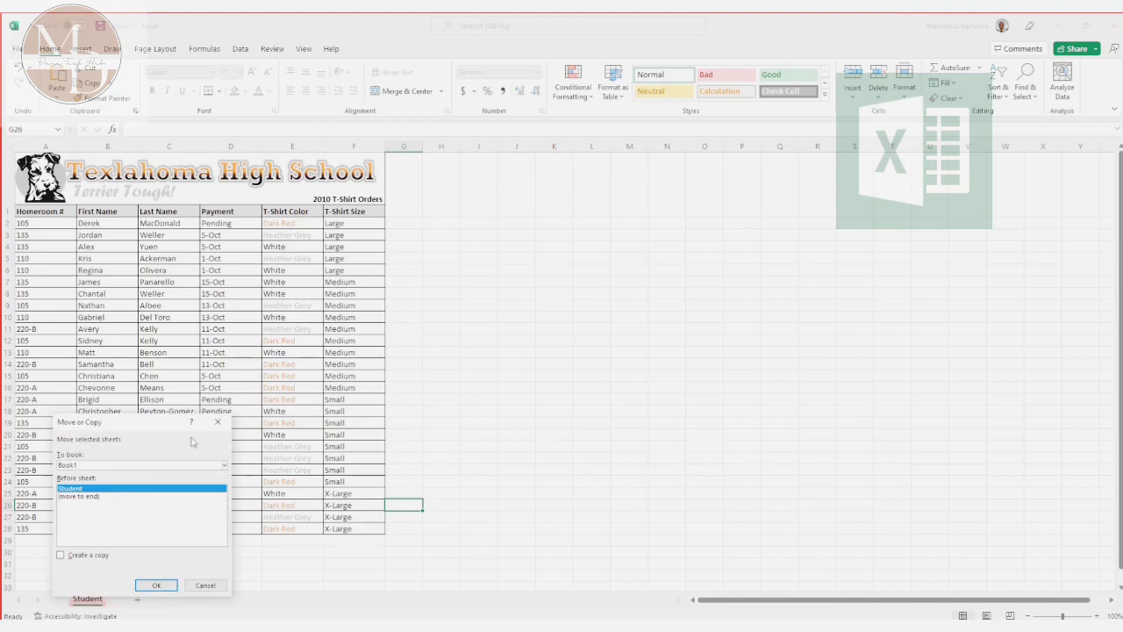
left_click(78, 559)
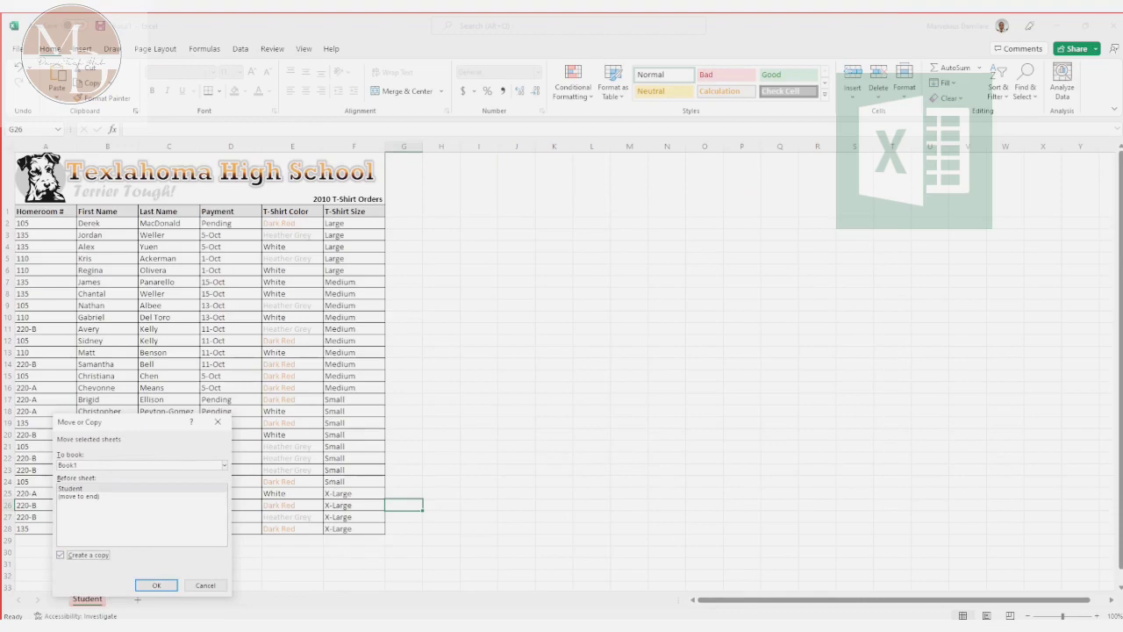
Step: Switch to the PowerPoint slide show and advance to the slide on inserting and deleting worksheets
key("alt+Tab")
key("alt+Tab")
key("alt+Tab")
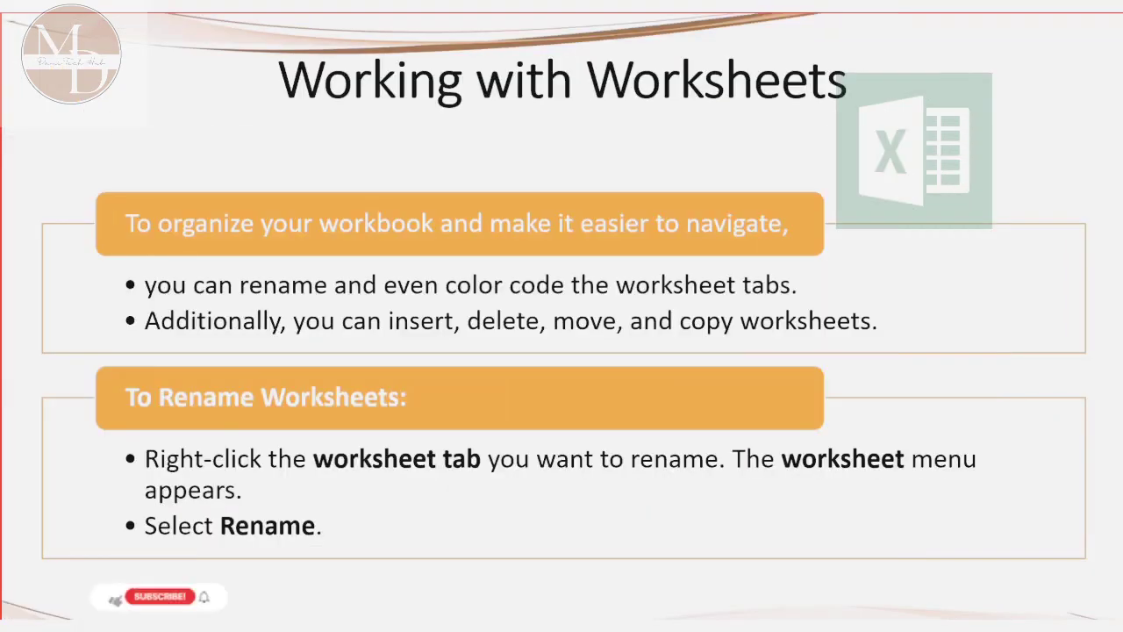
key("Right")
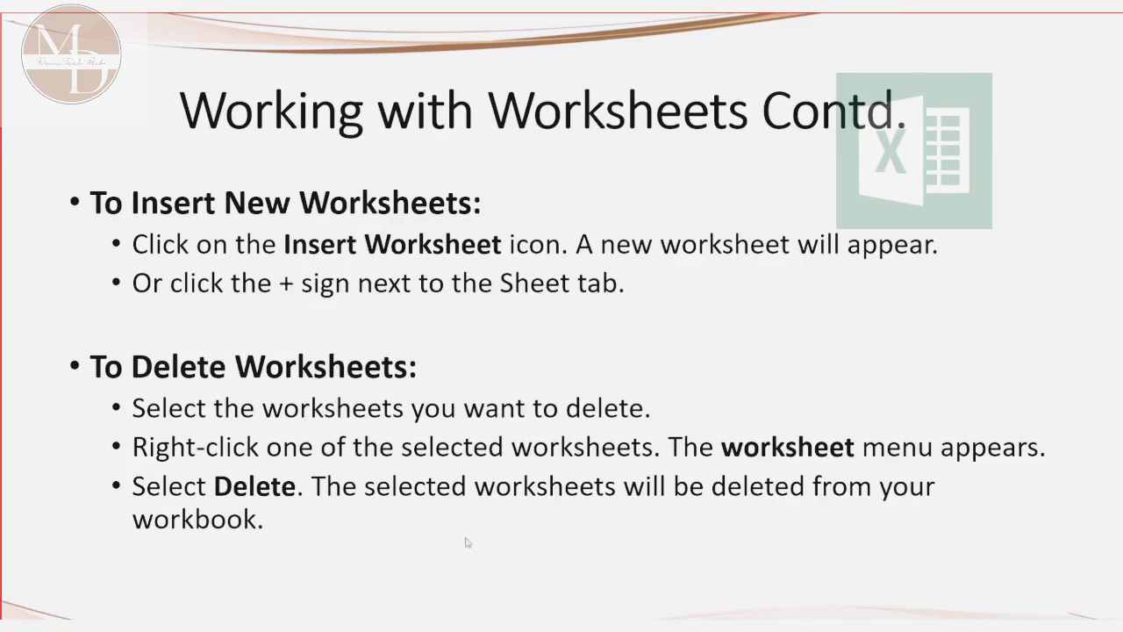
Step: Switch back to the Book1 workbook in Excel, dismiss the Move or Copy dialog, and add a blank worksheet after Student
key("alt+Tab")
left_click(219, 423)
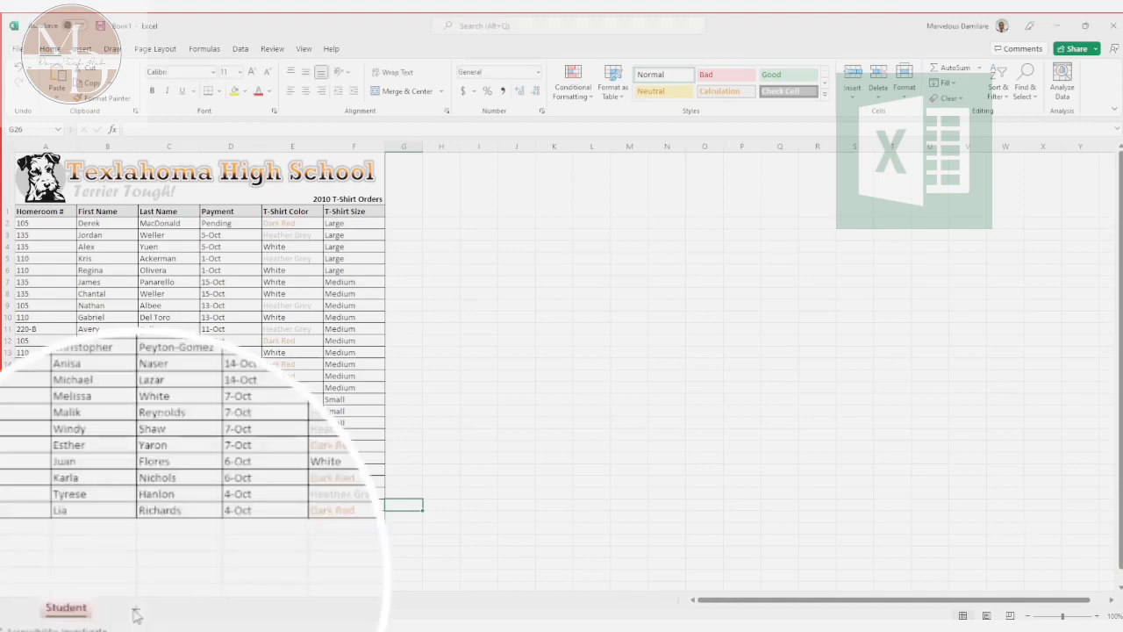
left_click(136, 612)
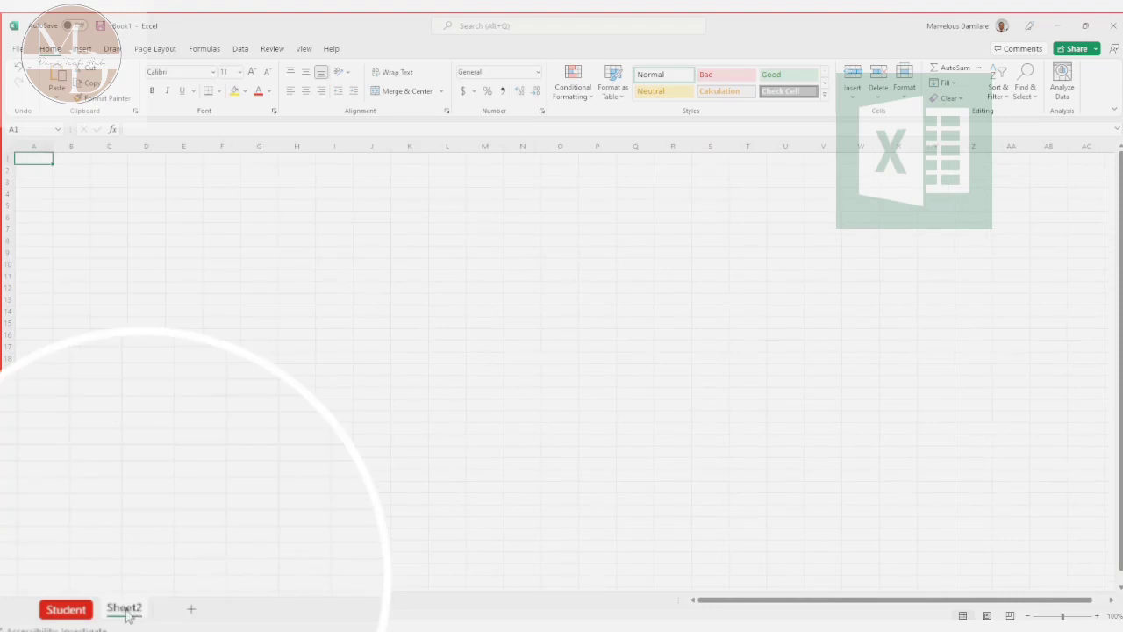
Step: Insert another blank worksheet in front of Sheet2 using the Worksheet template
right_click(127, 611)
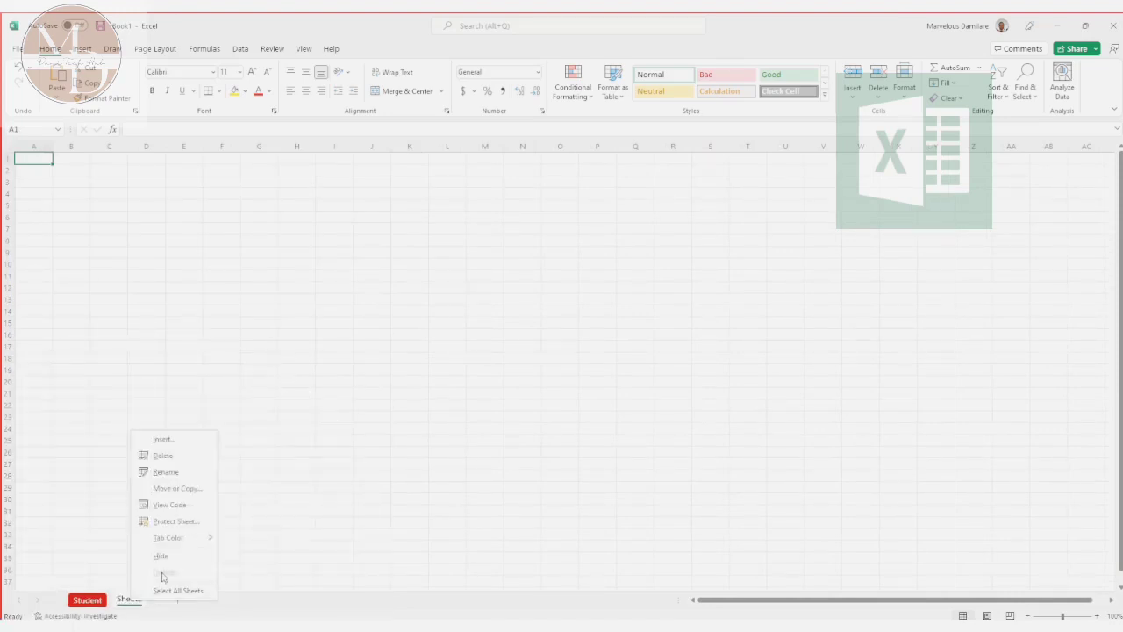
left_click(162, 438)
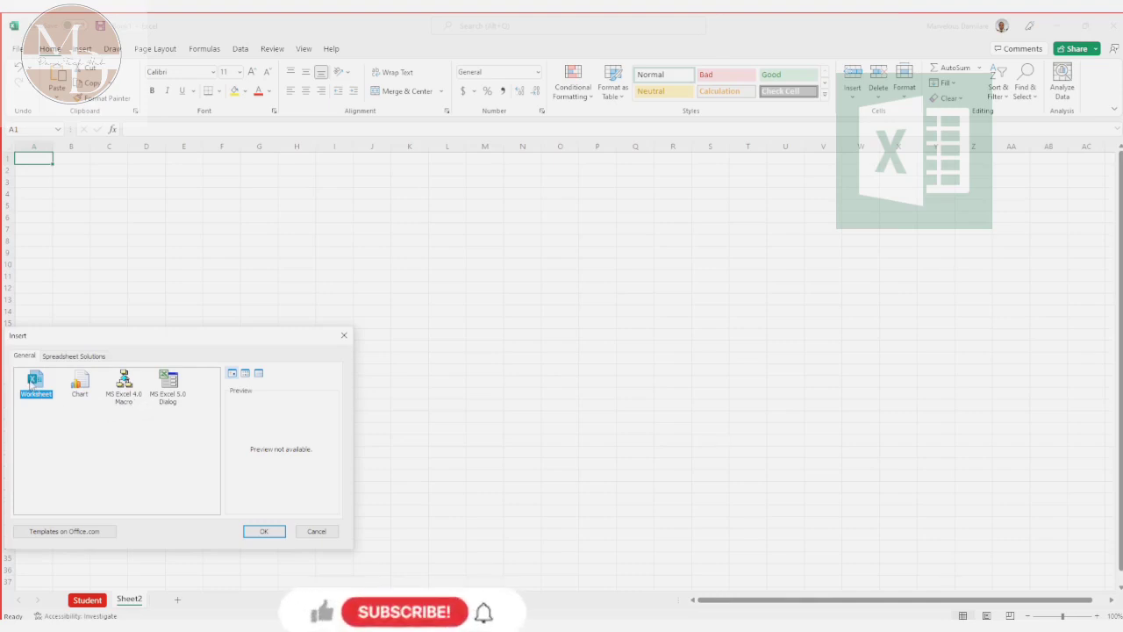
left_click(255, 530)
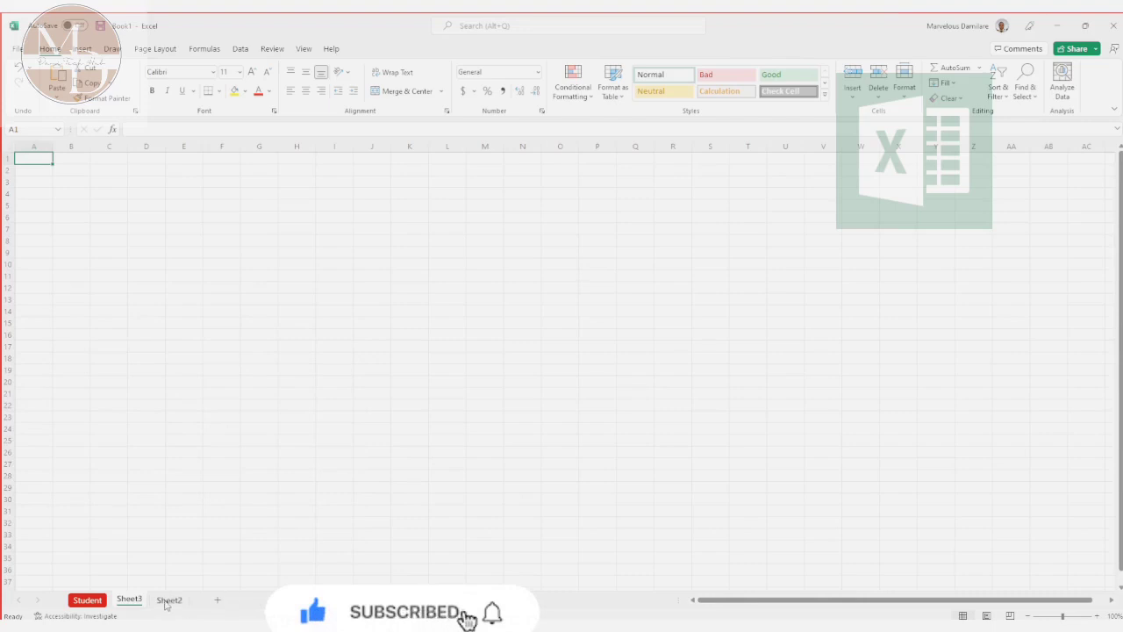
Step: Delete the Sheet2 worksheet from Book1
left_click(154, 601)
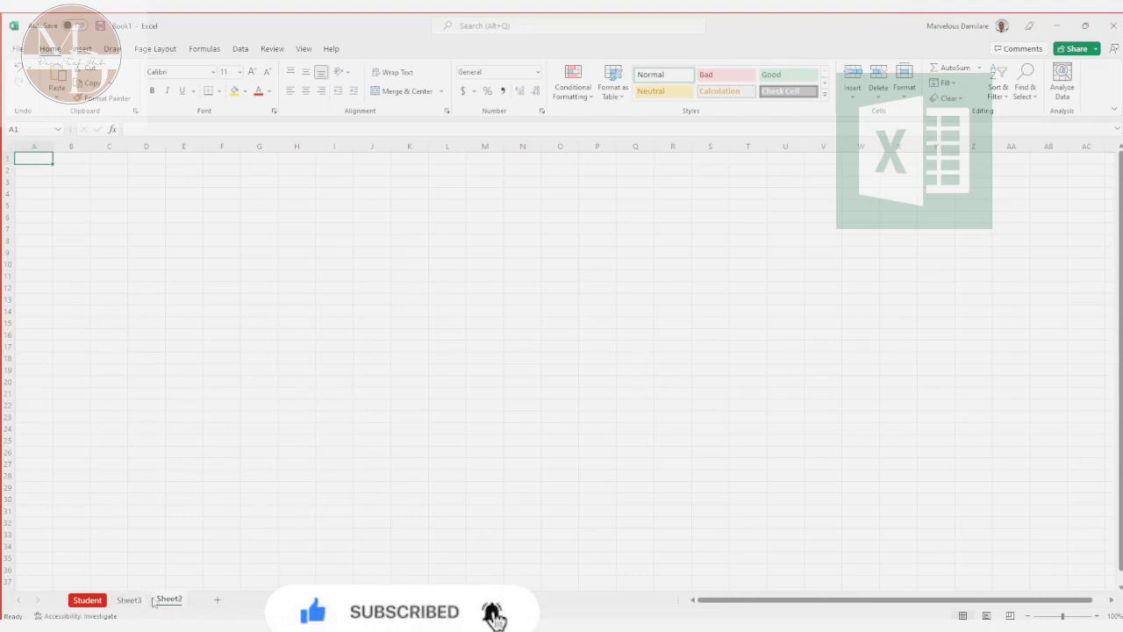
right_click(156, 600)
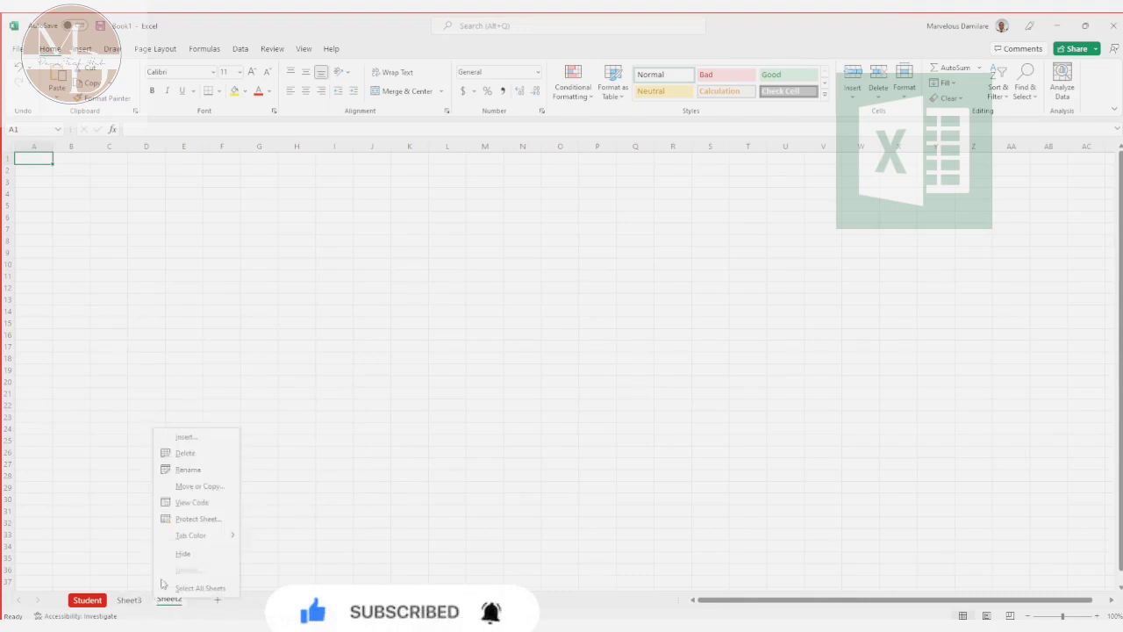
left_click(194, 456)
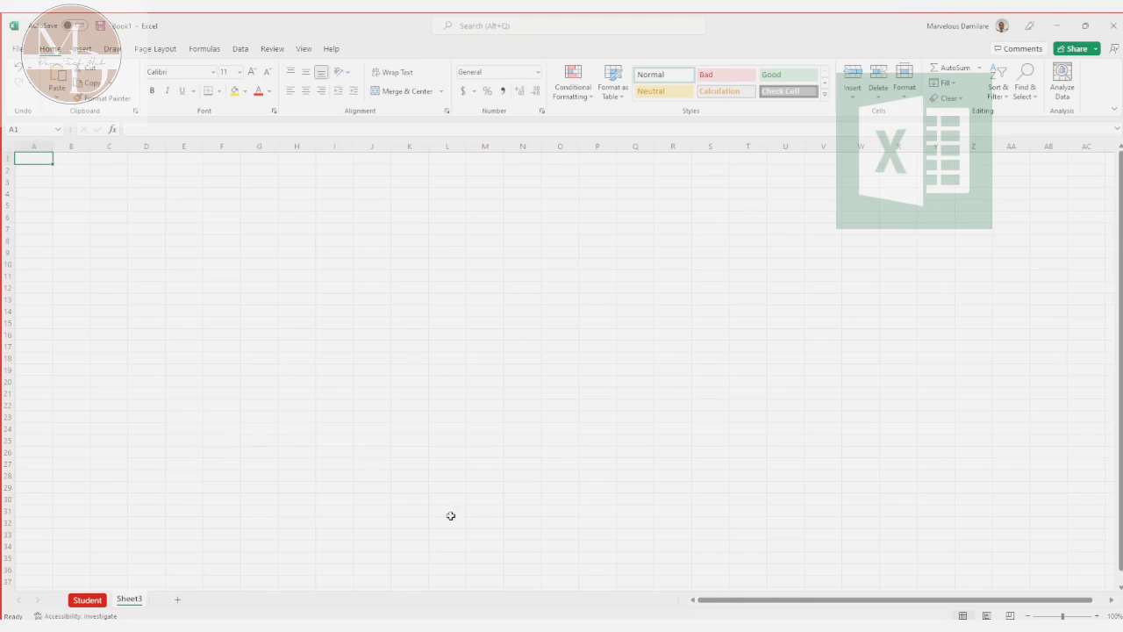
Step: Switch to the PowerPoint slide show and advance to the slide on copying a worksheet
key("alt+Tab")
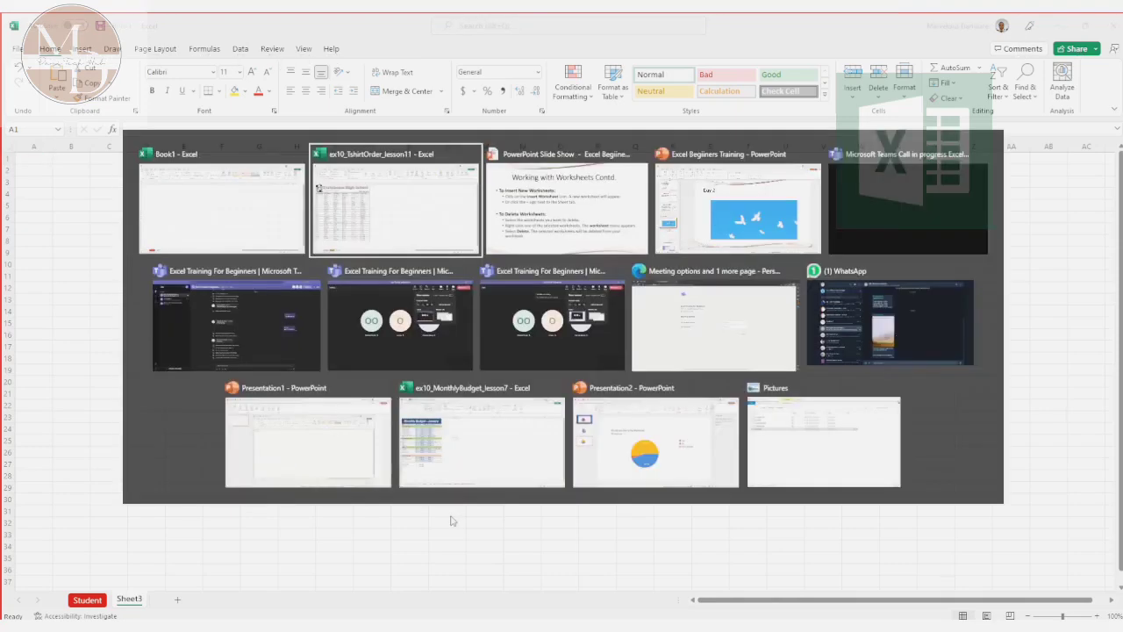
key("alt+Tab")
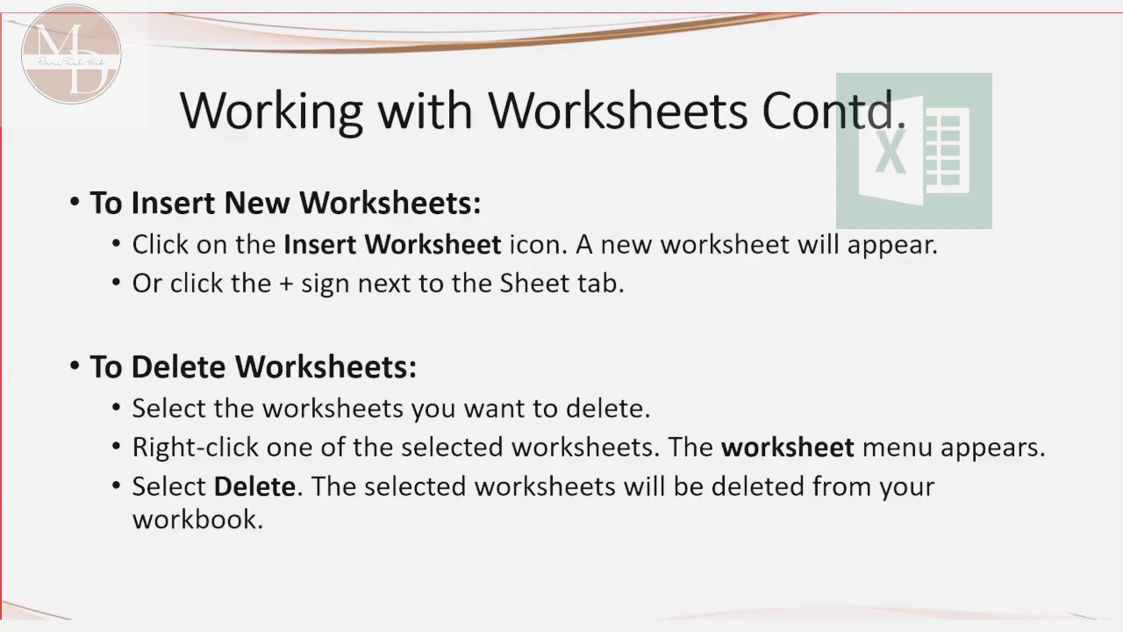
key("Right")
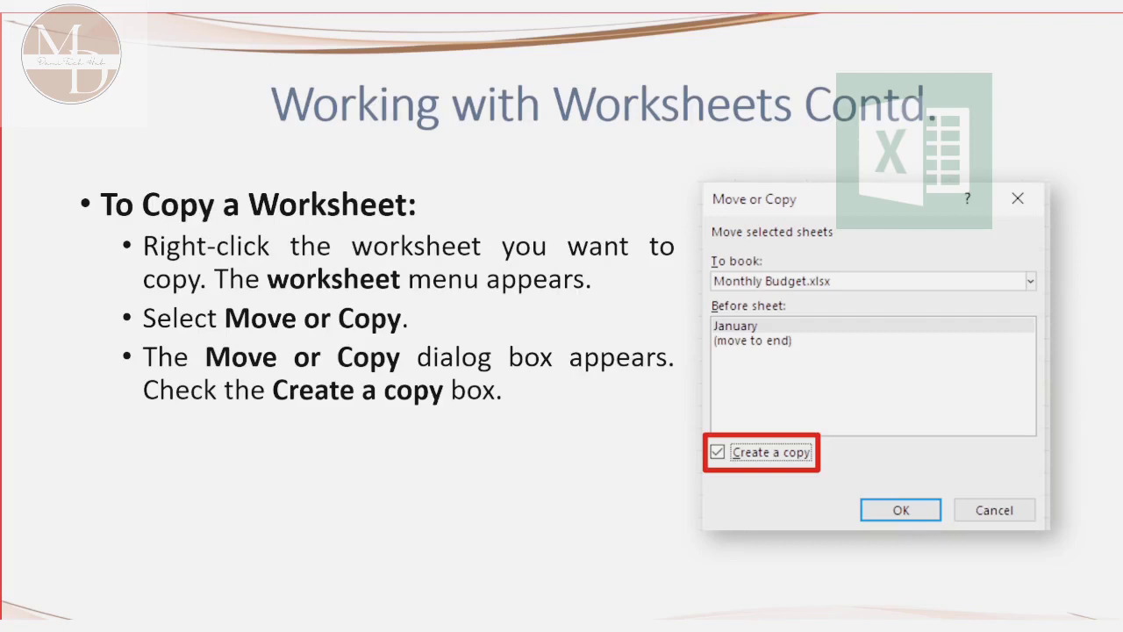
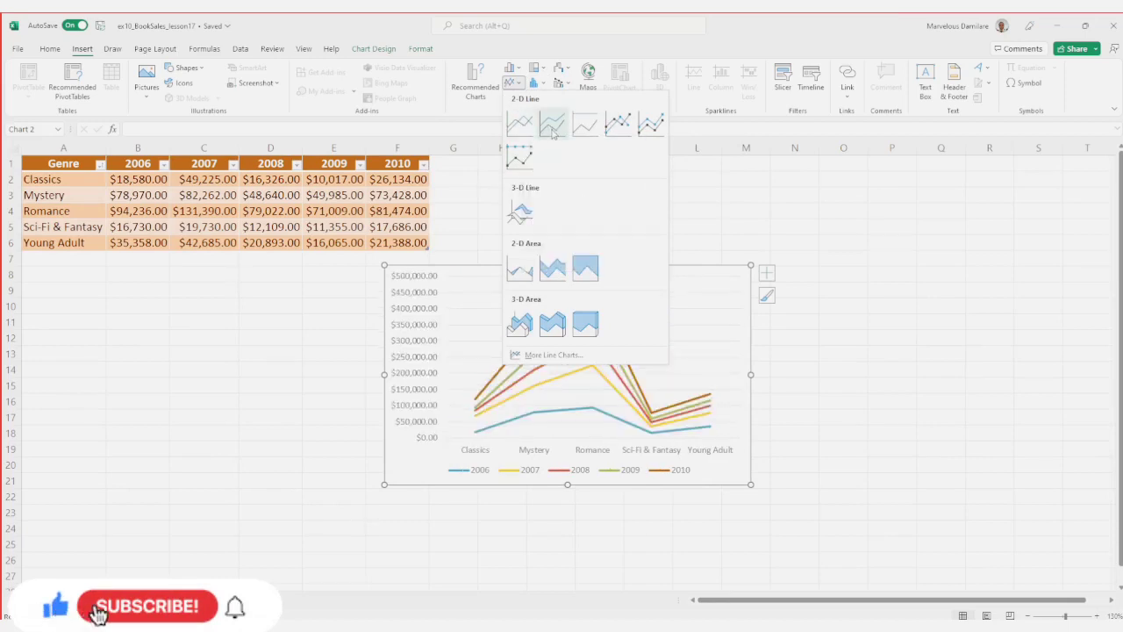
Step: Change the book sales chart to a 2-D stacked line chart and deselect it
left_click(553, 125)
left_click(814, 384)
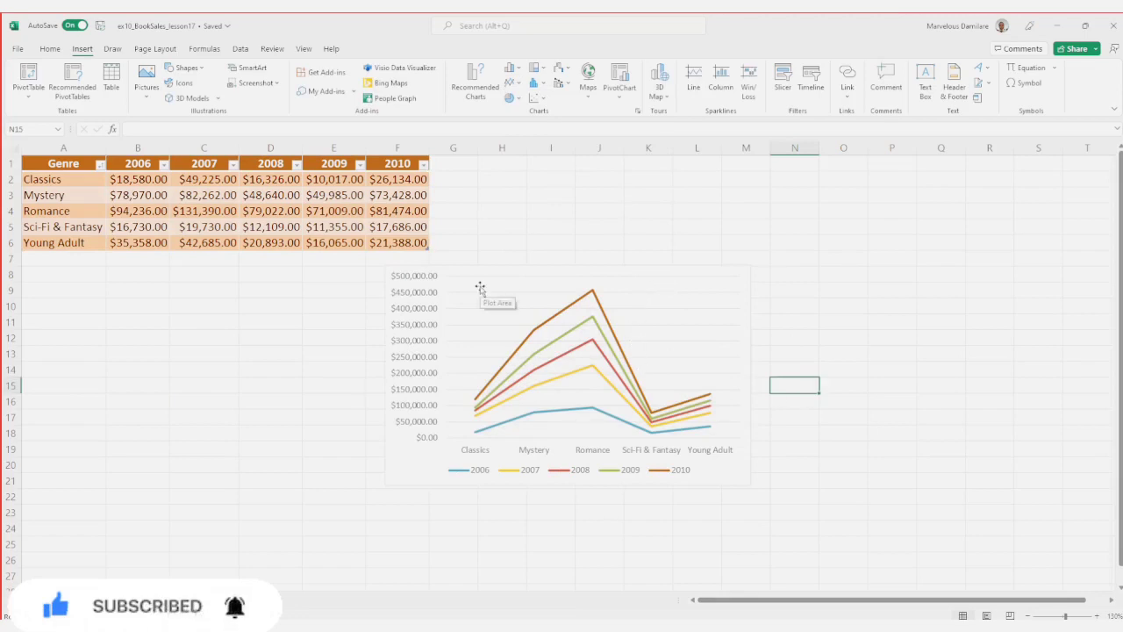
Step: Switch to the PowerPoint slide show, advance to the Switch Row/Column instructions, and return to the book sales workbook in Excel
key("alt+Tab")
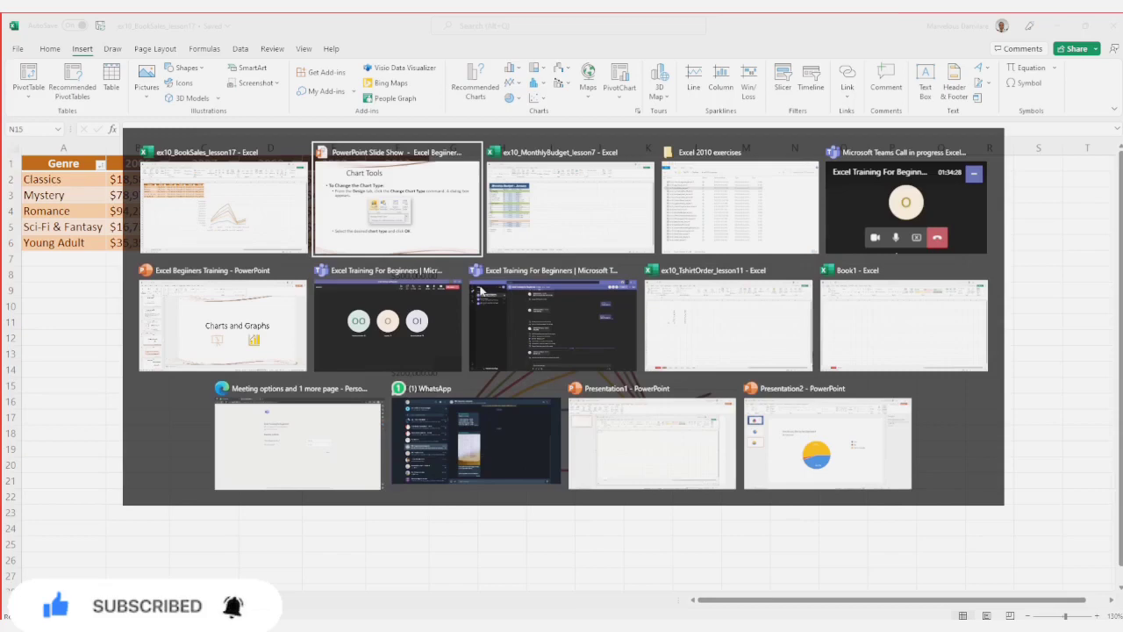
key("Right")
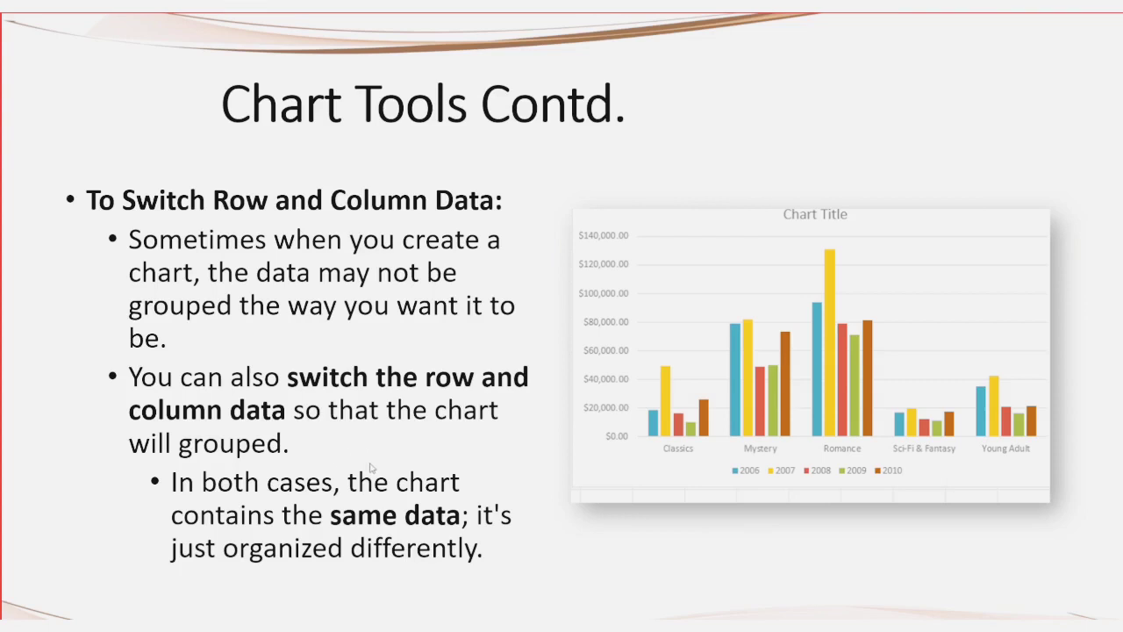
left_click(467, 526)
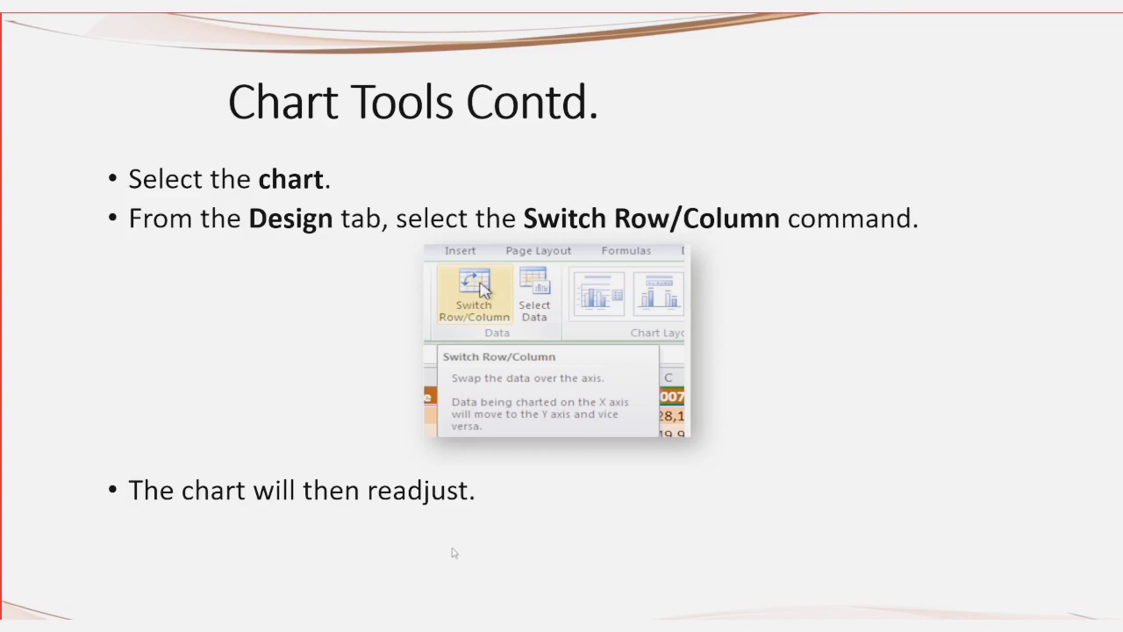
key("alt+Tab")
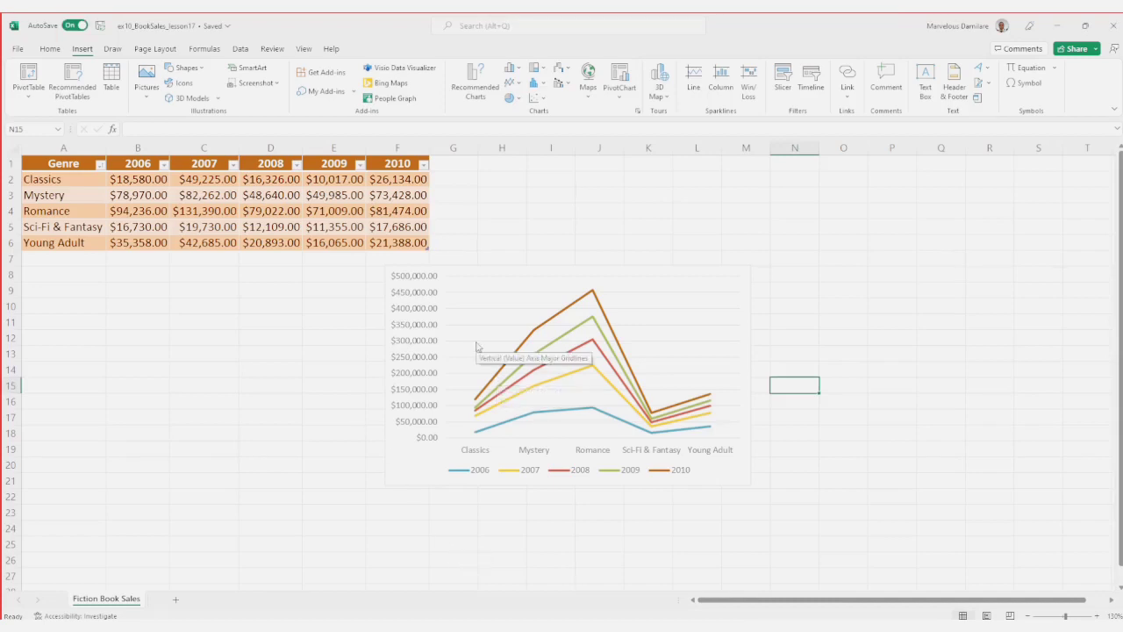
left_click(515, 70)
left_click(518, 103)
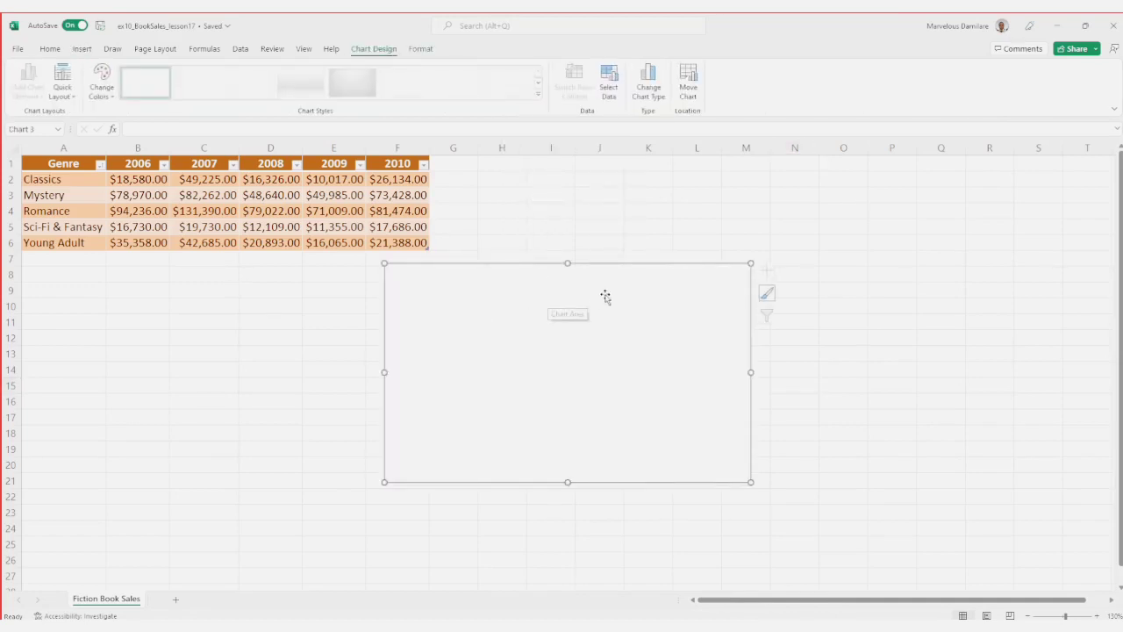
key("Delete")
Step: Change the book sales line chart to a 2-D clustered column chart
left_click(671, 296)
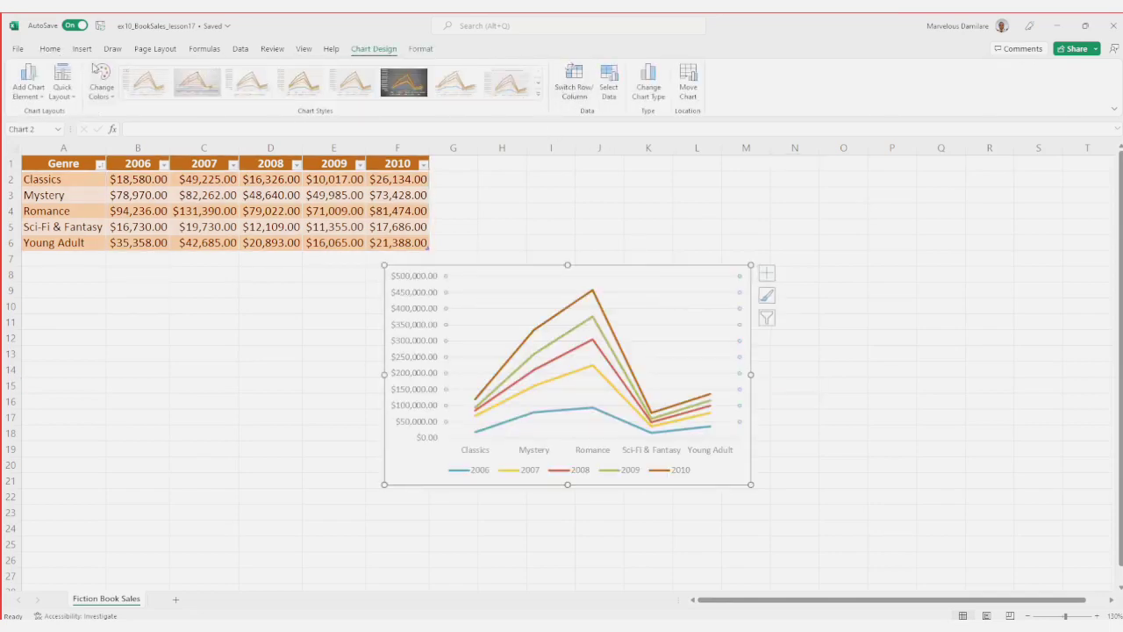
left_click(51, 49)
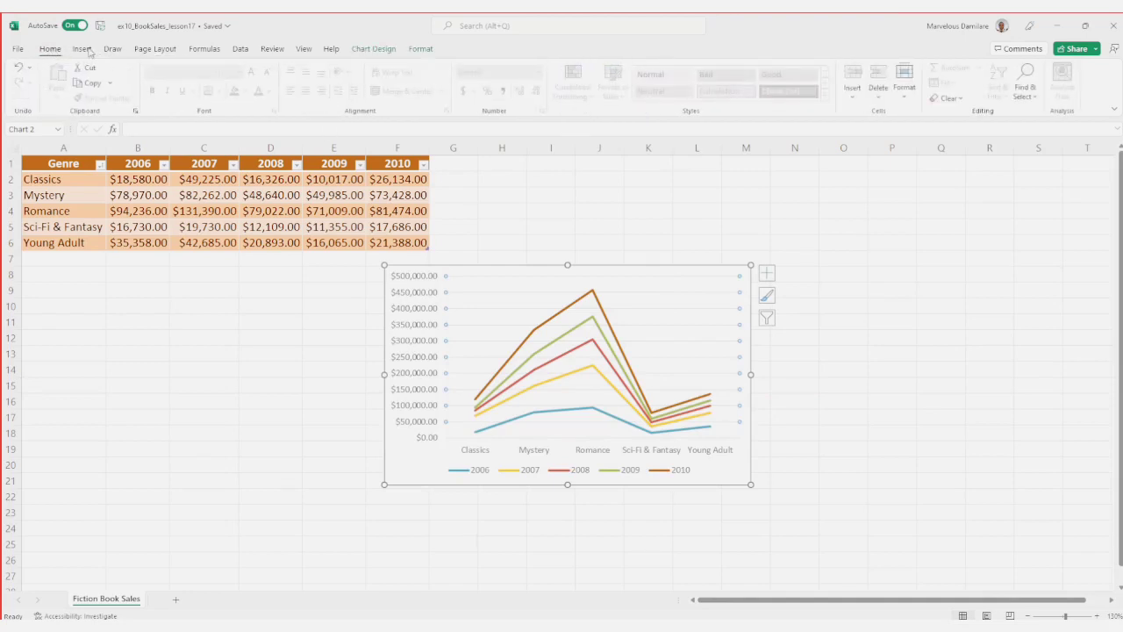
left_click(82, 49)
left_click(513, 69)
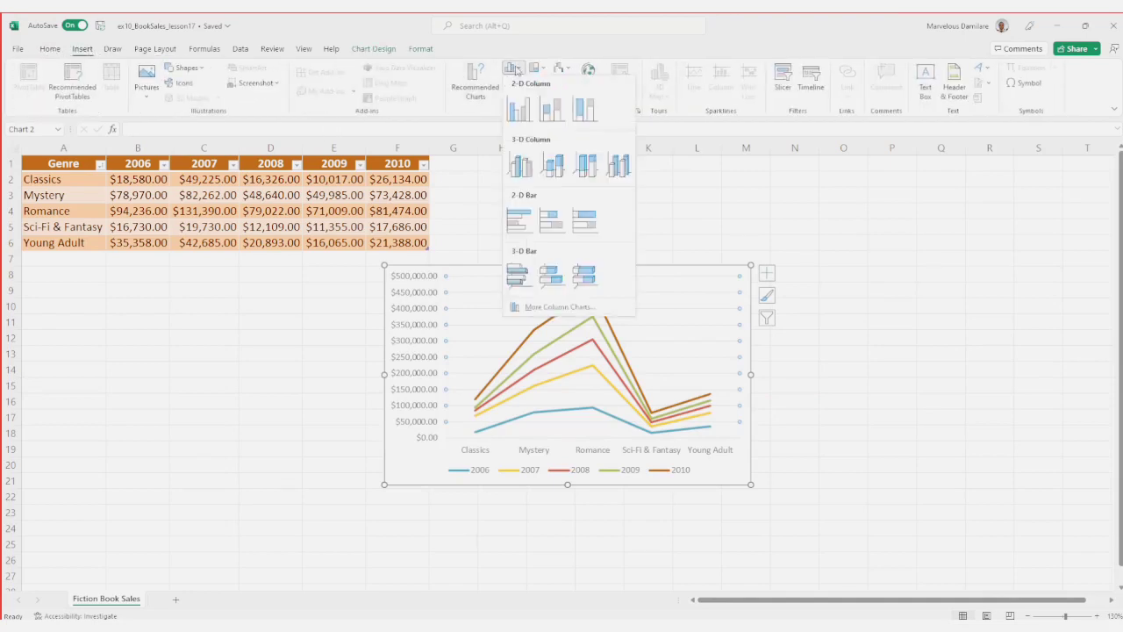
left_click(518, 109)
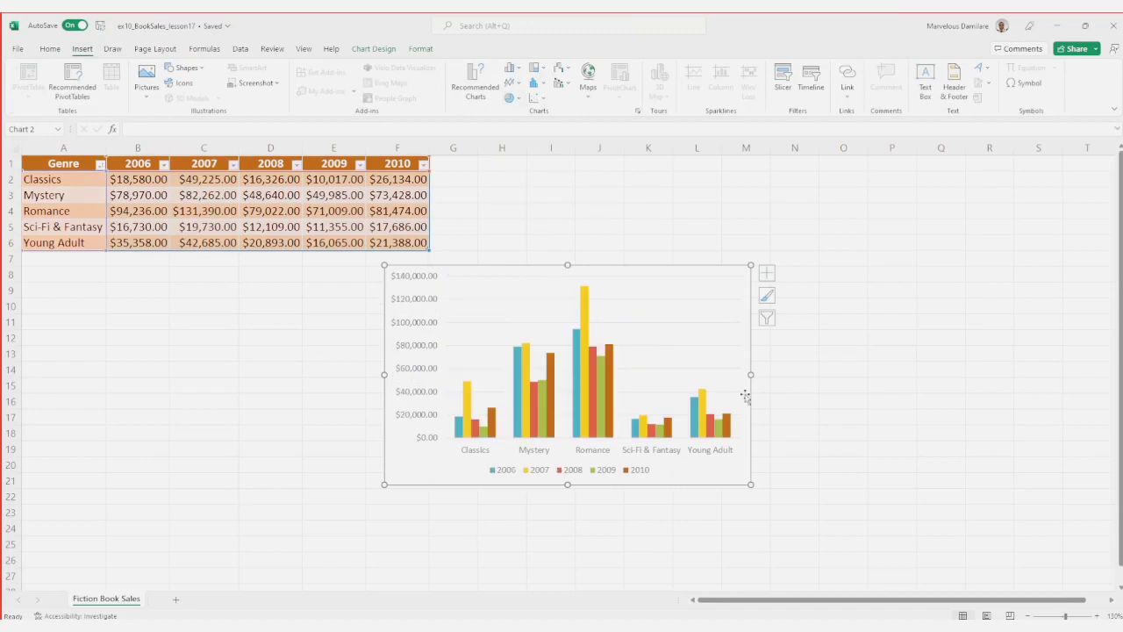
Step: Switch the column chart's row and column data back and forth, ending with the genres along the horizontal axis
left_click(624, 345)
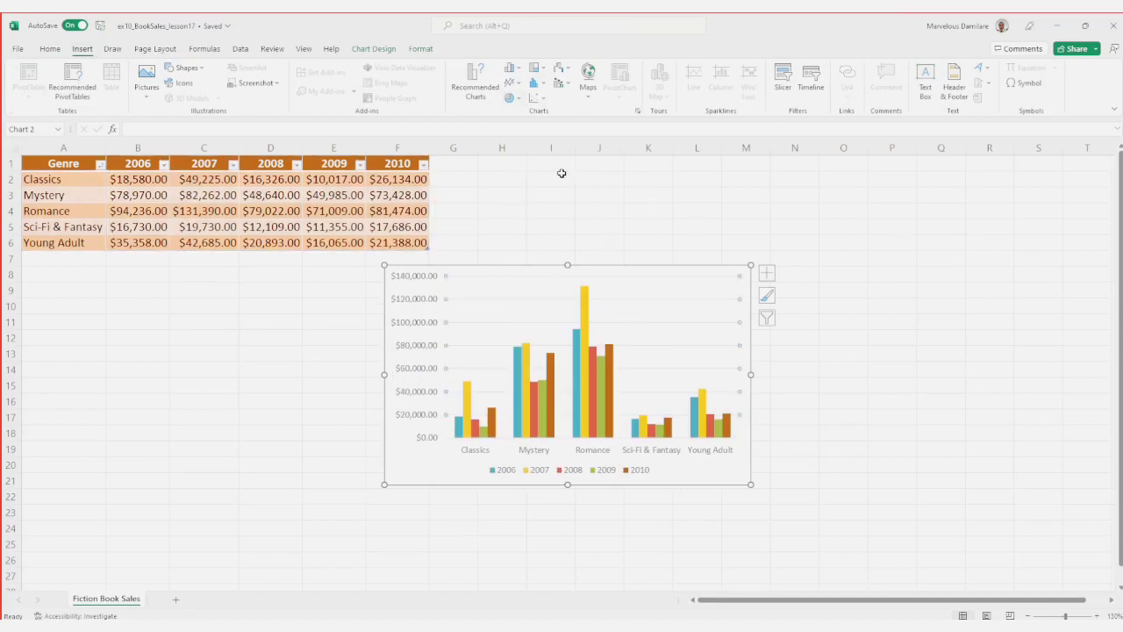
left_click(390, 50)
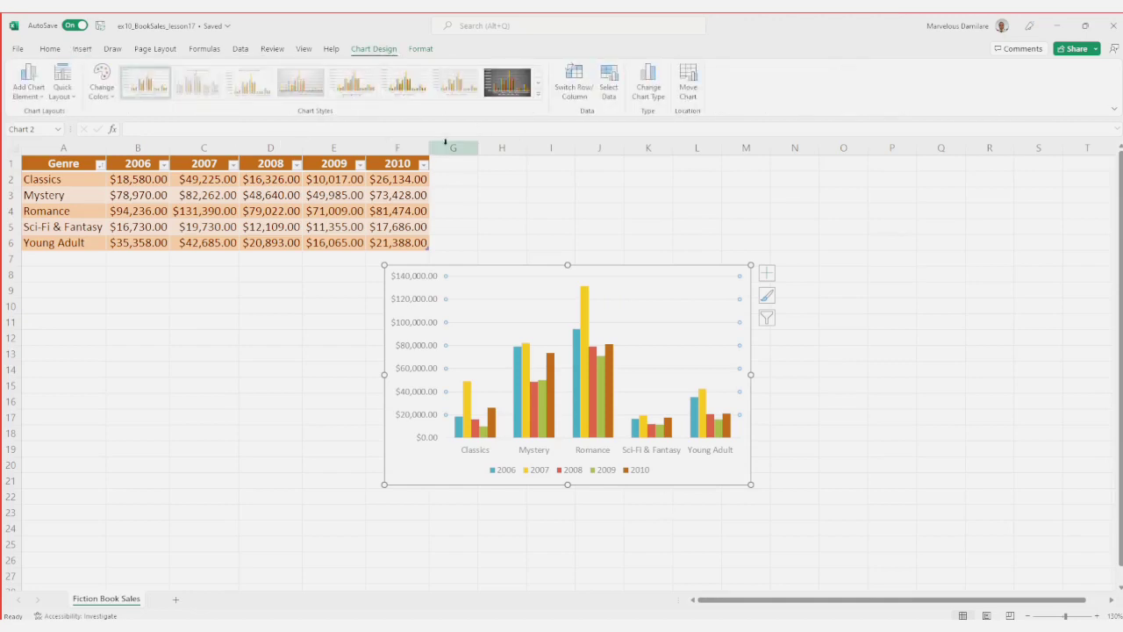
left_click(577, 77)
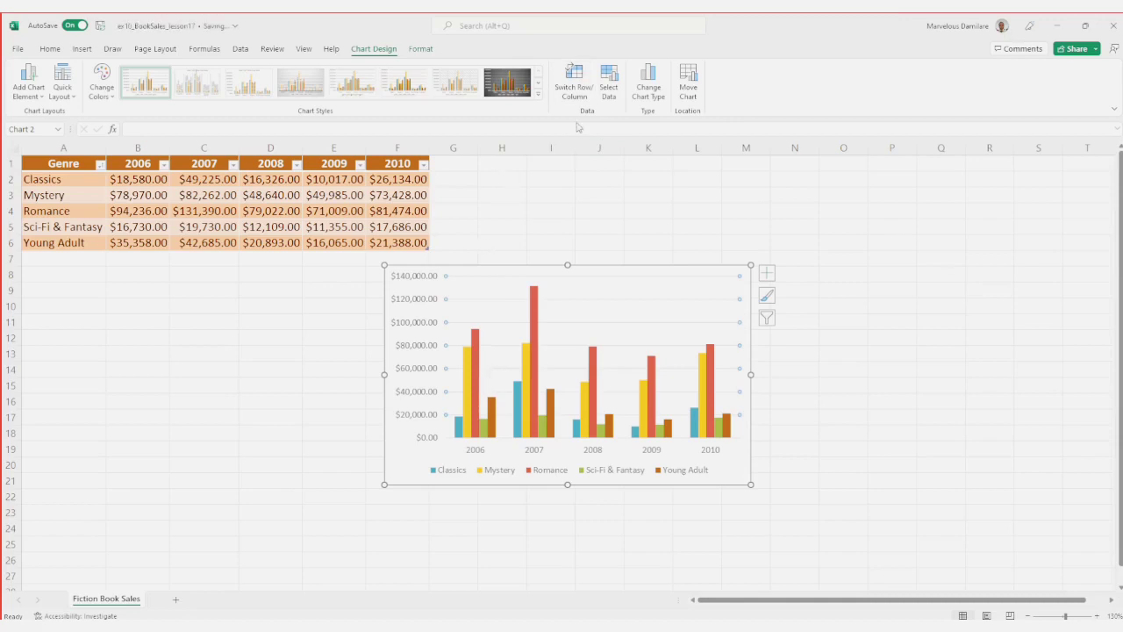
left_click(580, 79)
left_click(580, 79)
left_click(579, 79)
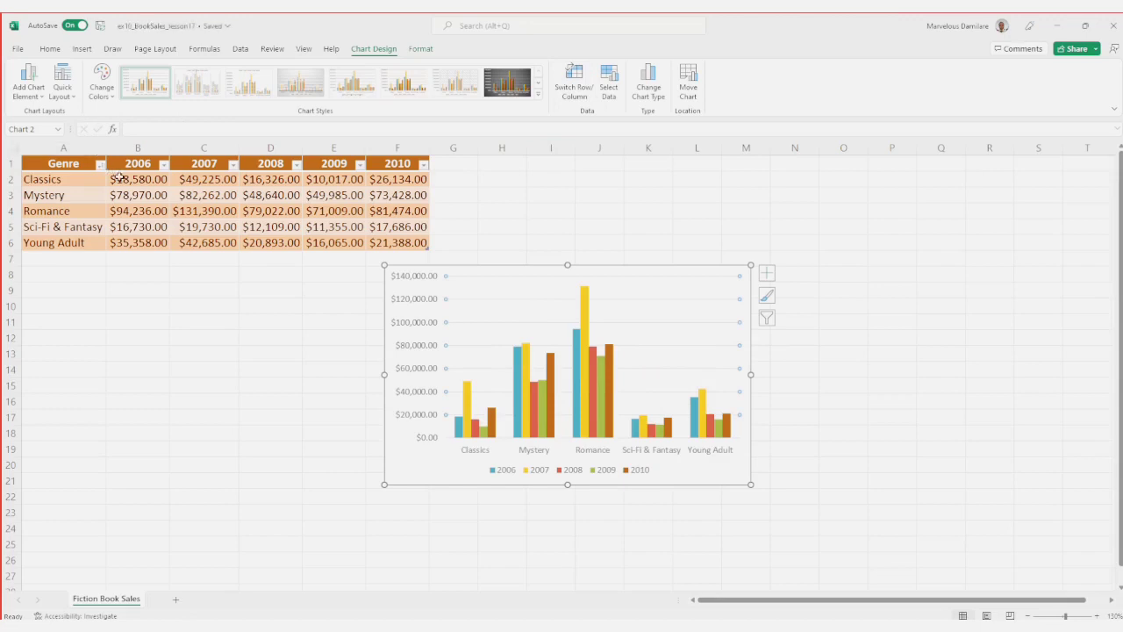
Step: Switch to the PowerPoint slide show, advance to the slide on changing the chart layout, and return to Excel
key("alt+Tab")
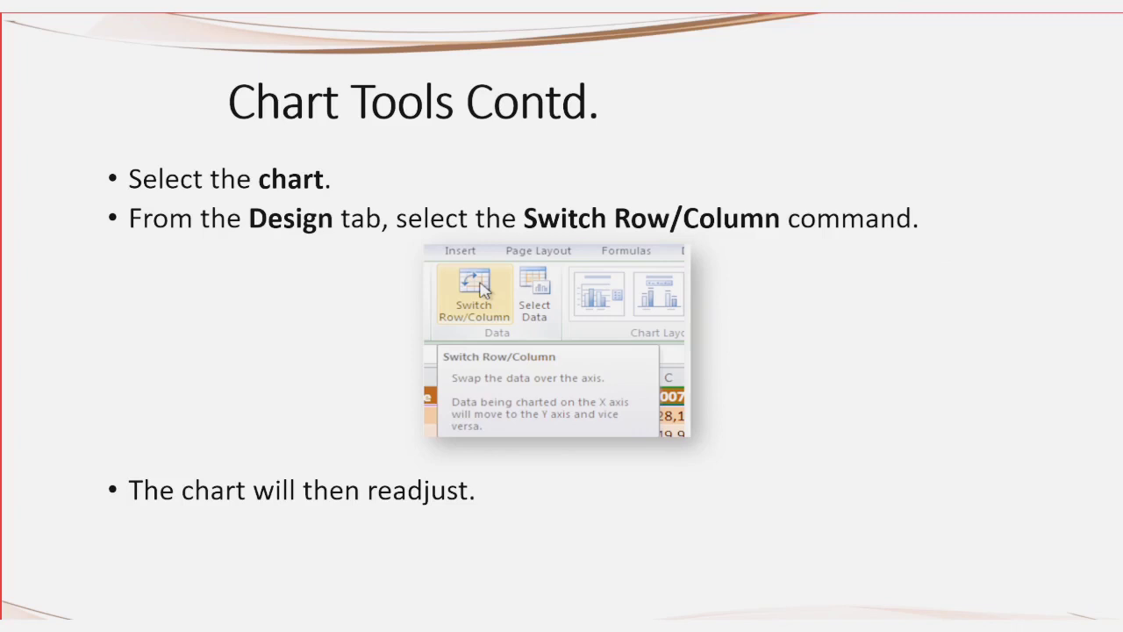
key("Right")
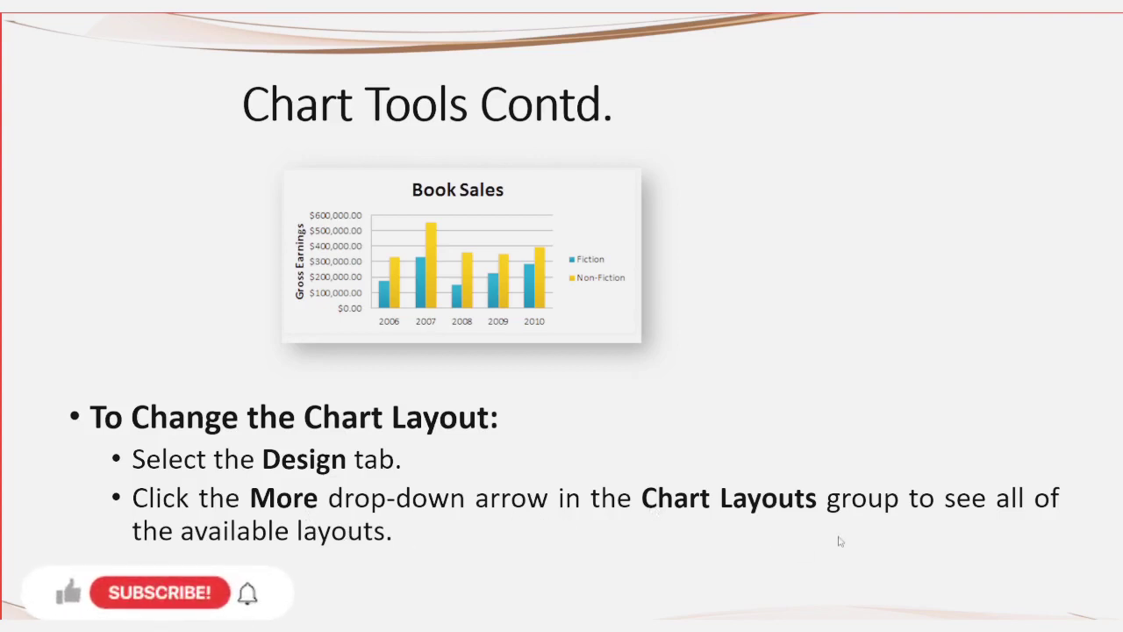
key("alt+Tab")
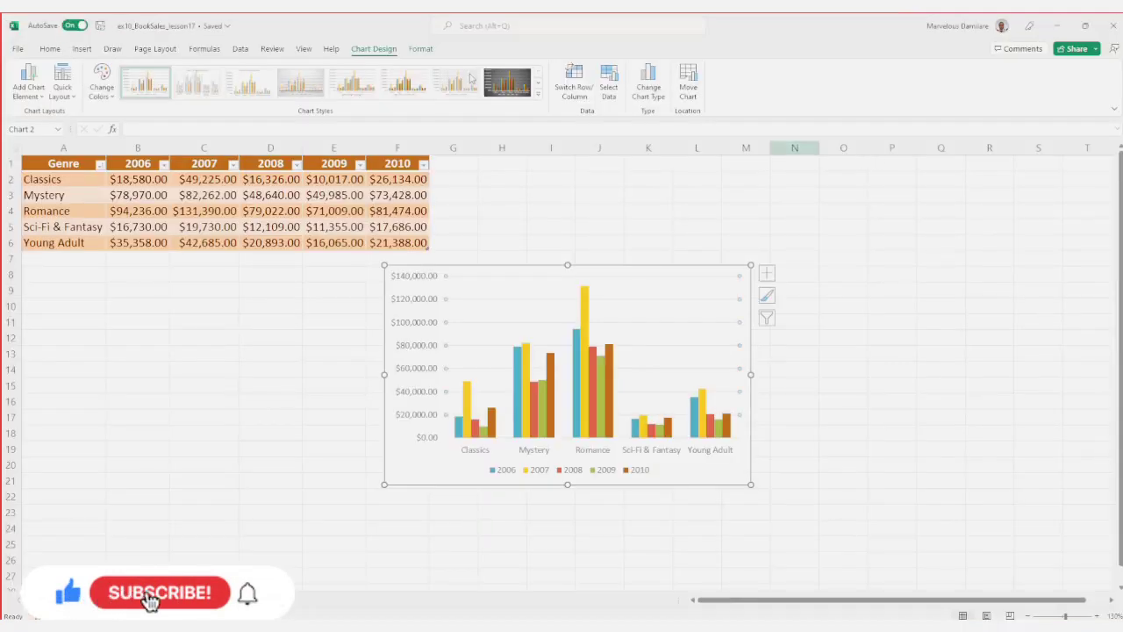
Step: Browse the hierarchy, scatter, combo, and waterfall/stock chart types available for the book sales chart without applying any
left_click(81, 50)
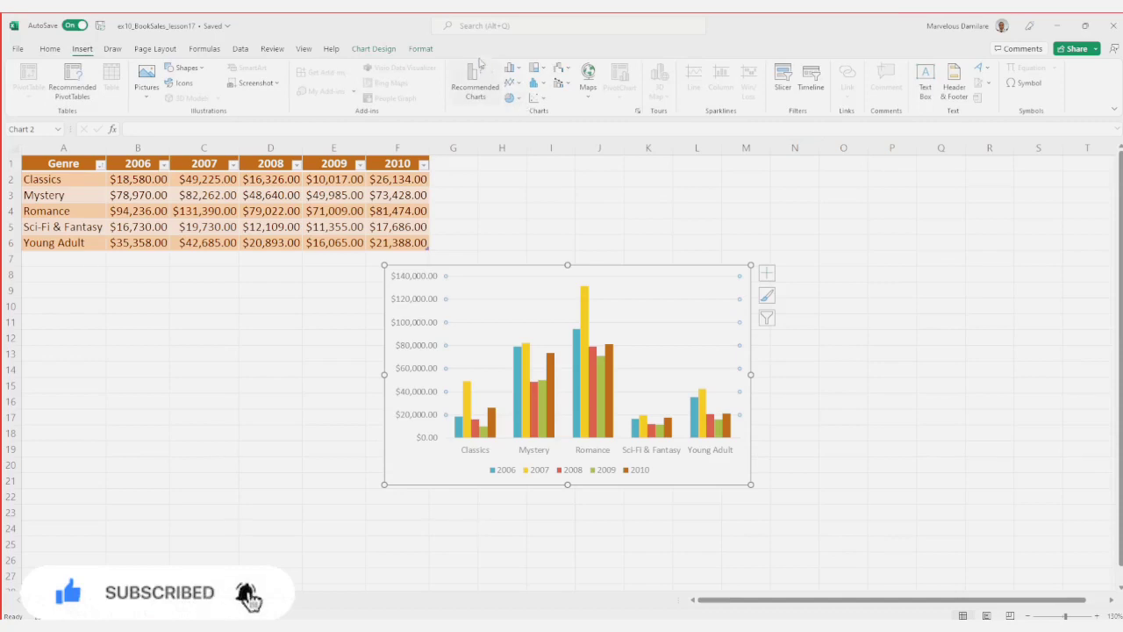
left_click(543, 70)
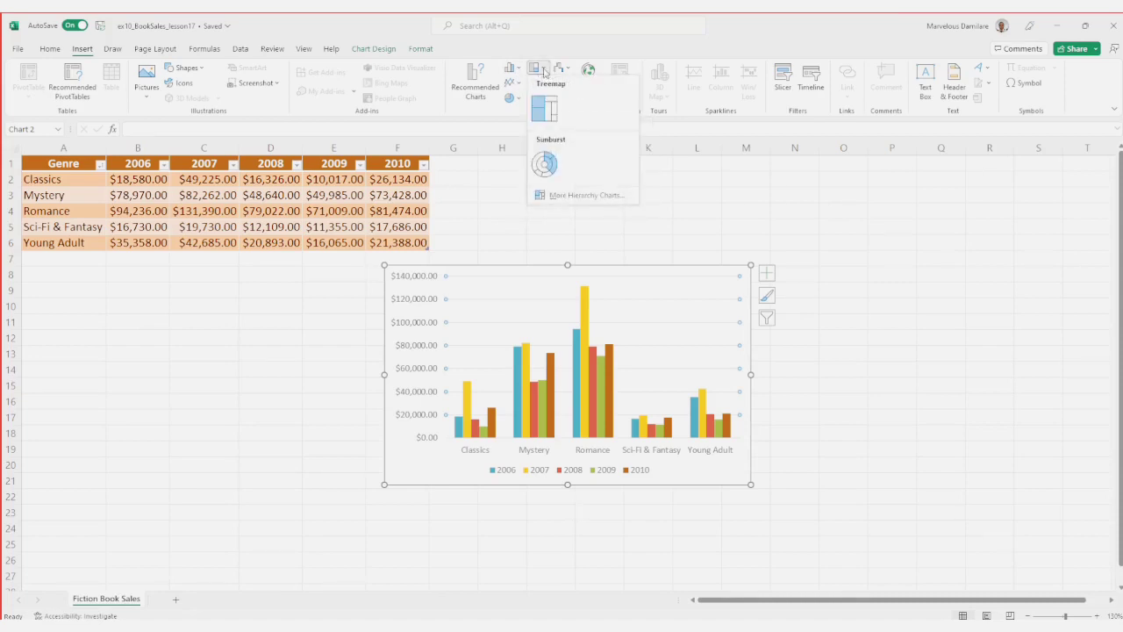
left_click(544, 72)
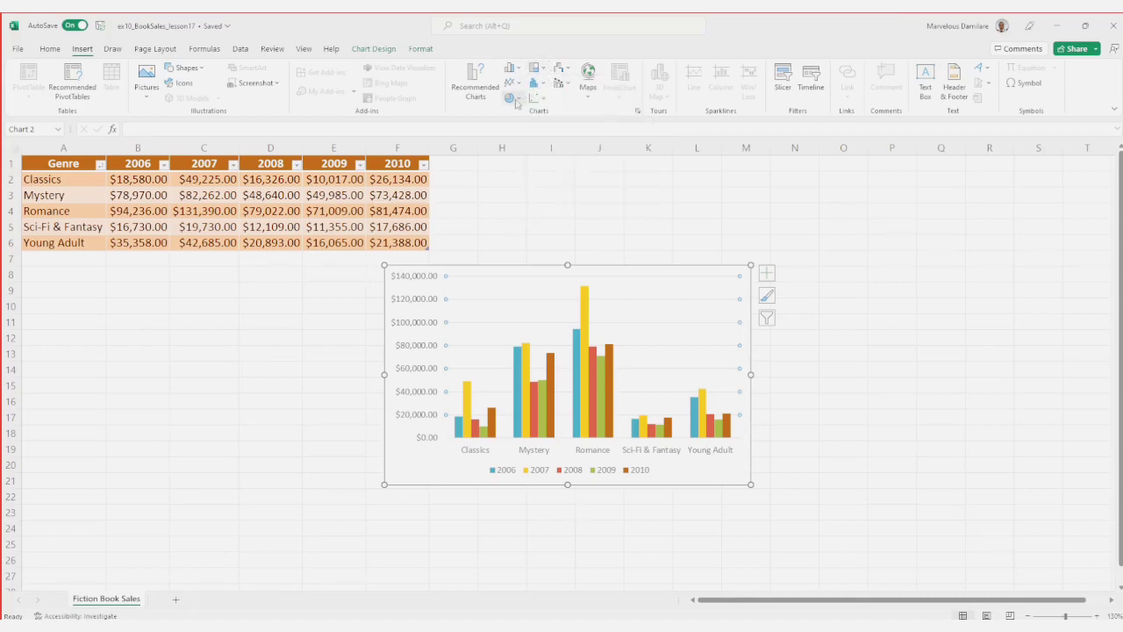
left_click(517, 102)
left_click(543, 104)
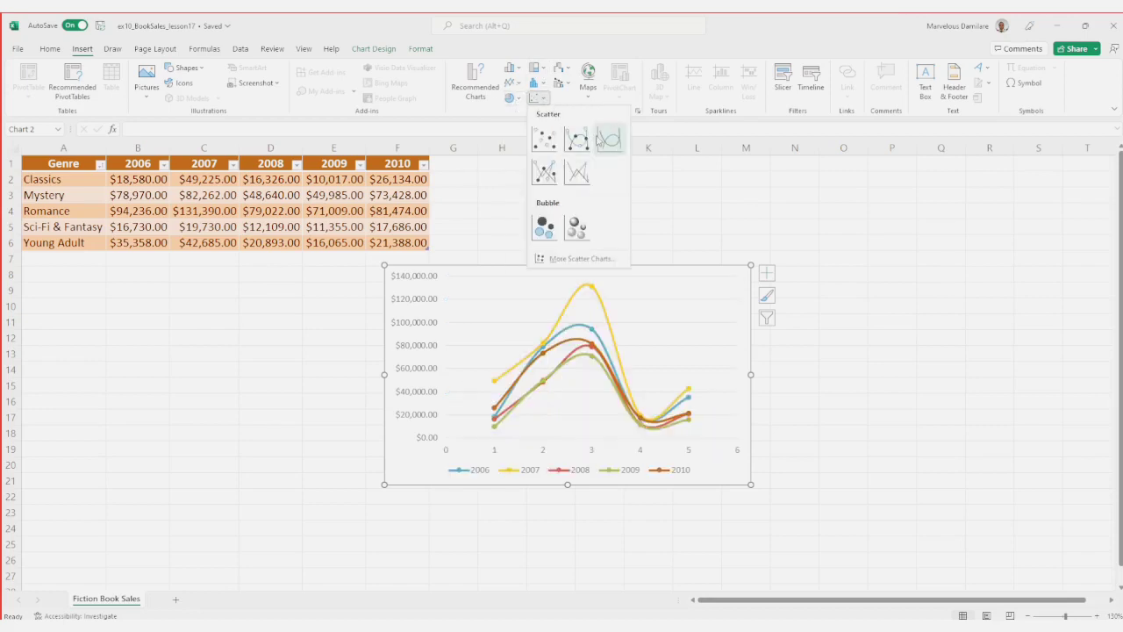
left_click(567, 83)
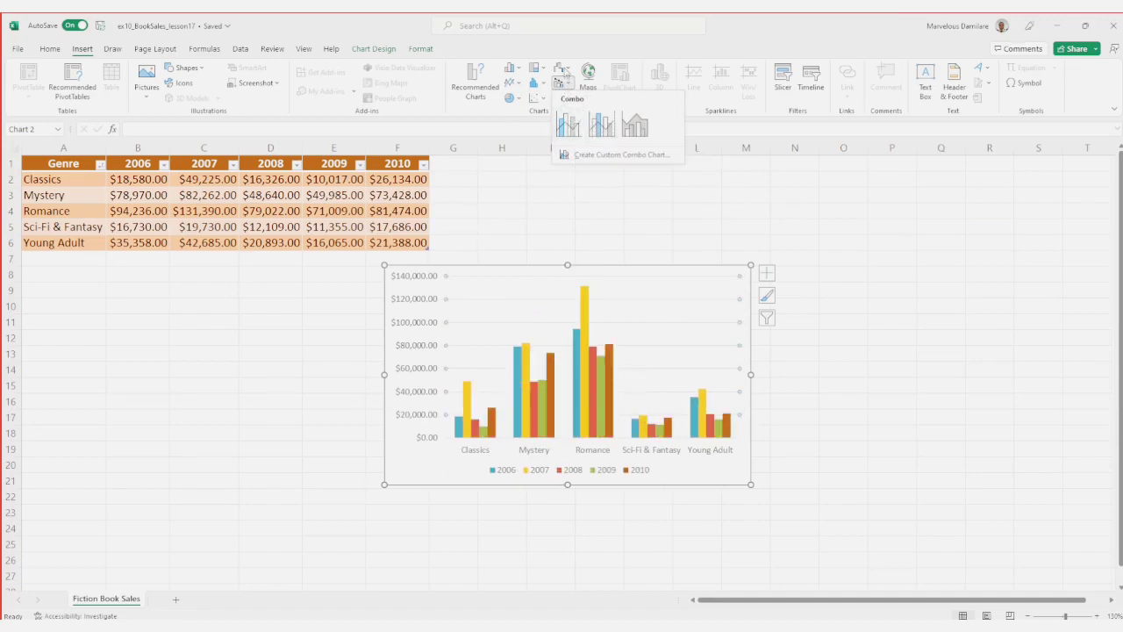
left_click(562, 68)
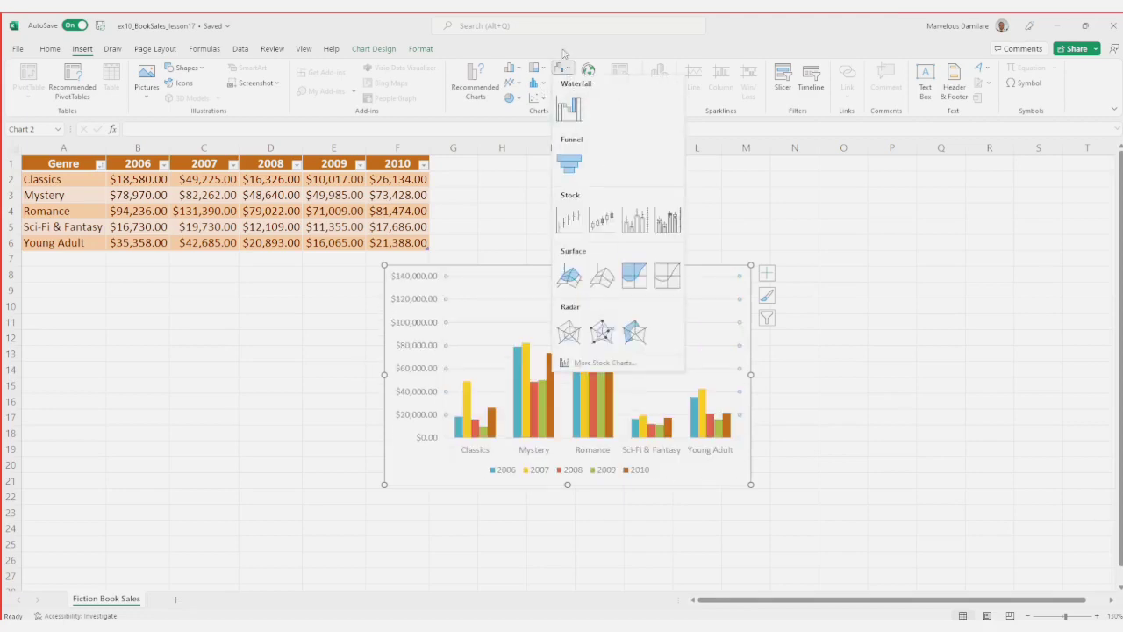
left_click(635, 52)
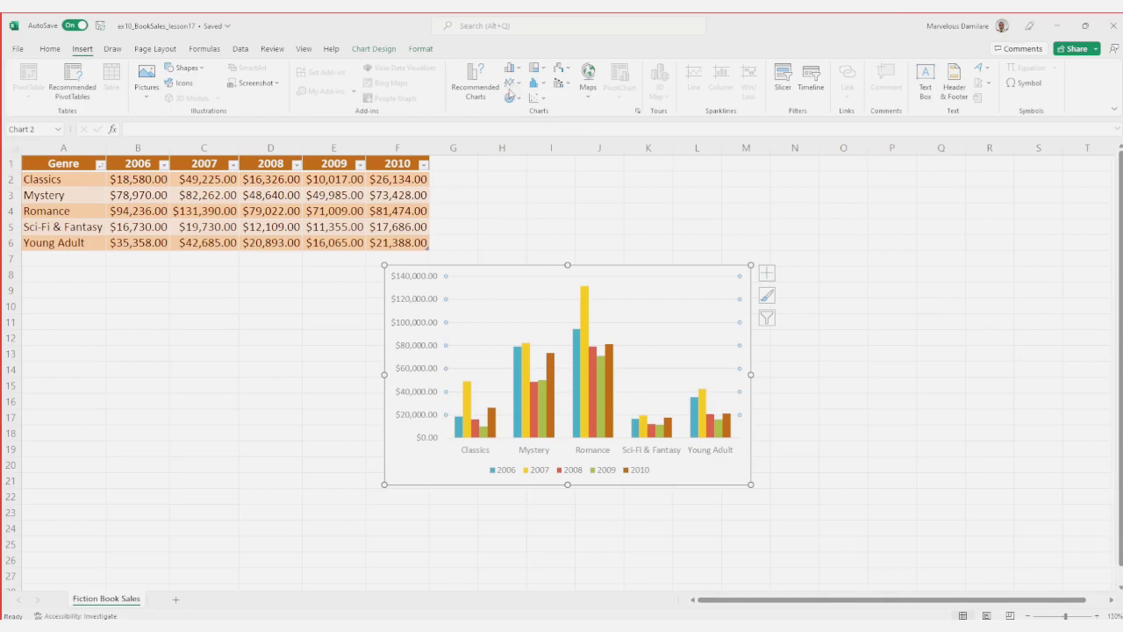
Step: Switch to the PowerPoint slide show, advance to the slide on changing the chart style, and return to Excel
key("alt+Tab")
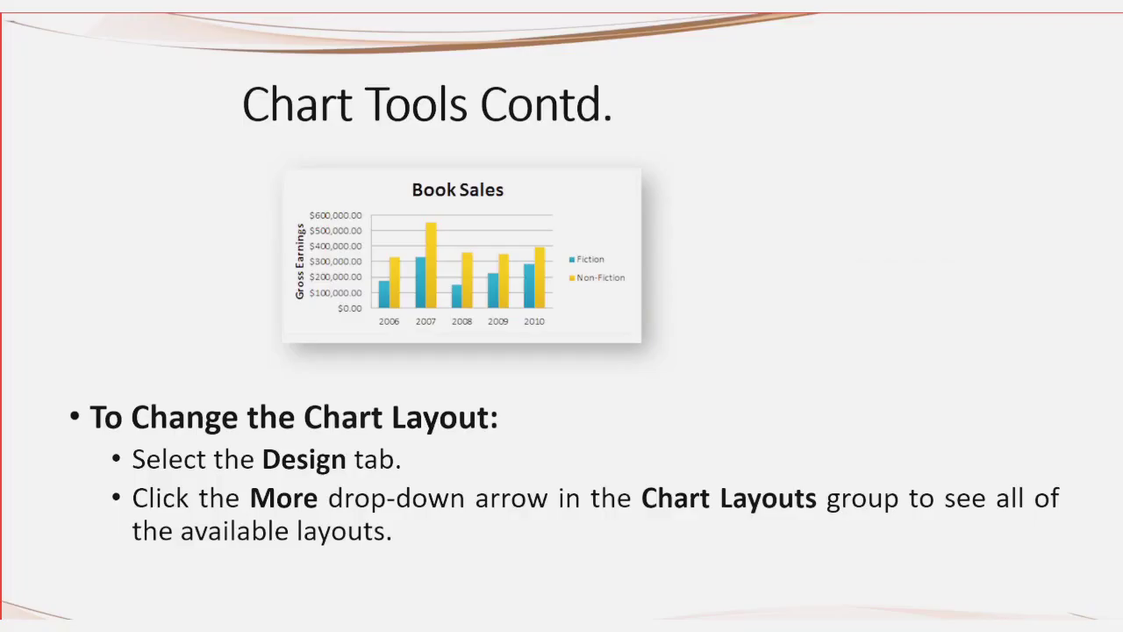
left_click(447, 222)
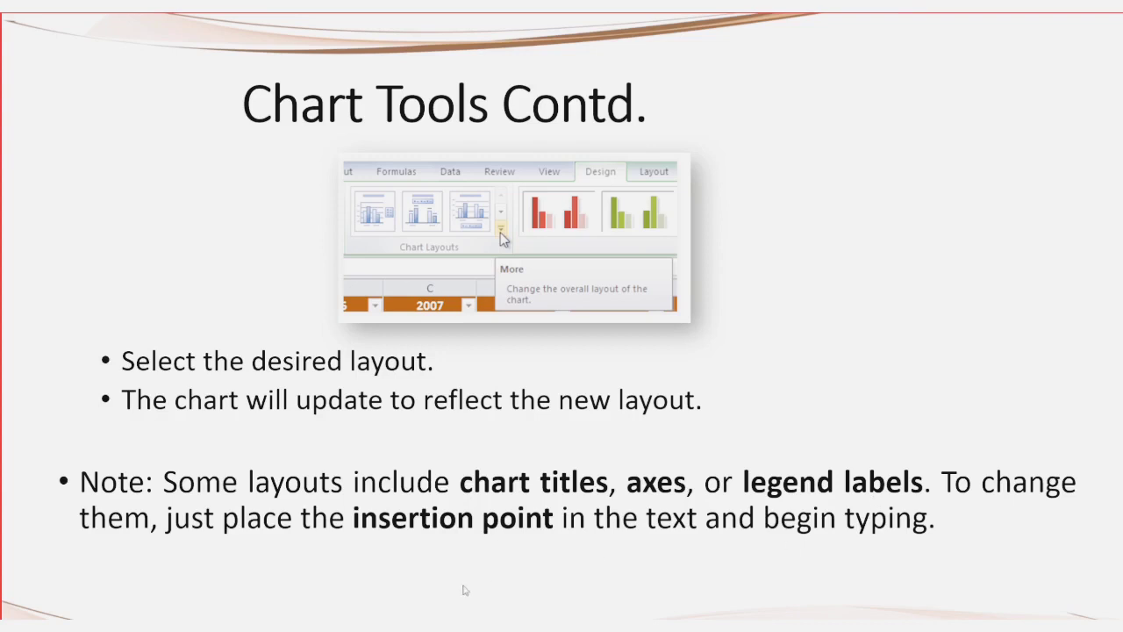
key("Right")
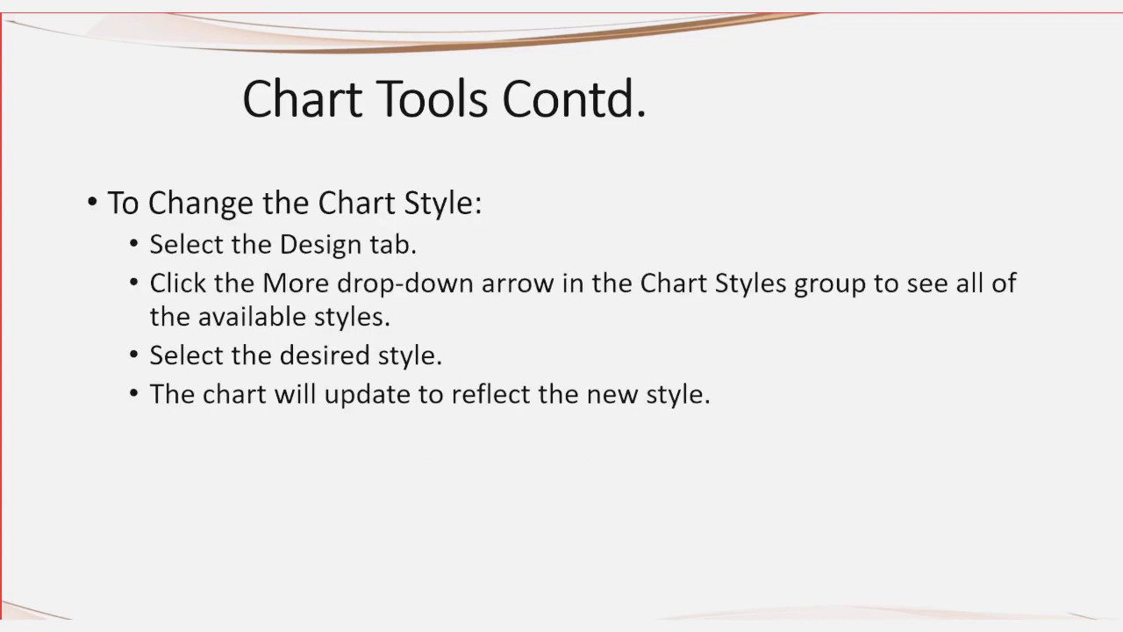
key("alt+Tab")
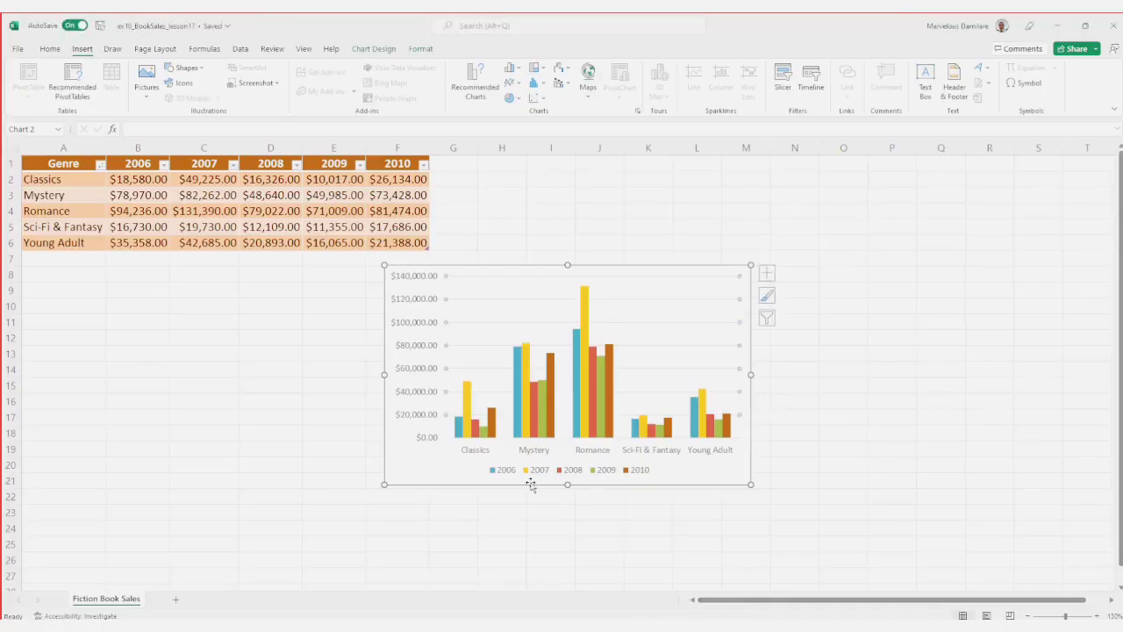
Step: Add a chart title above the book sales column chart
left_click(434, 476)
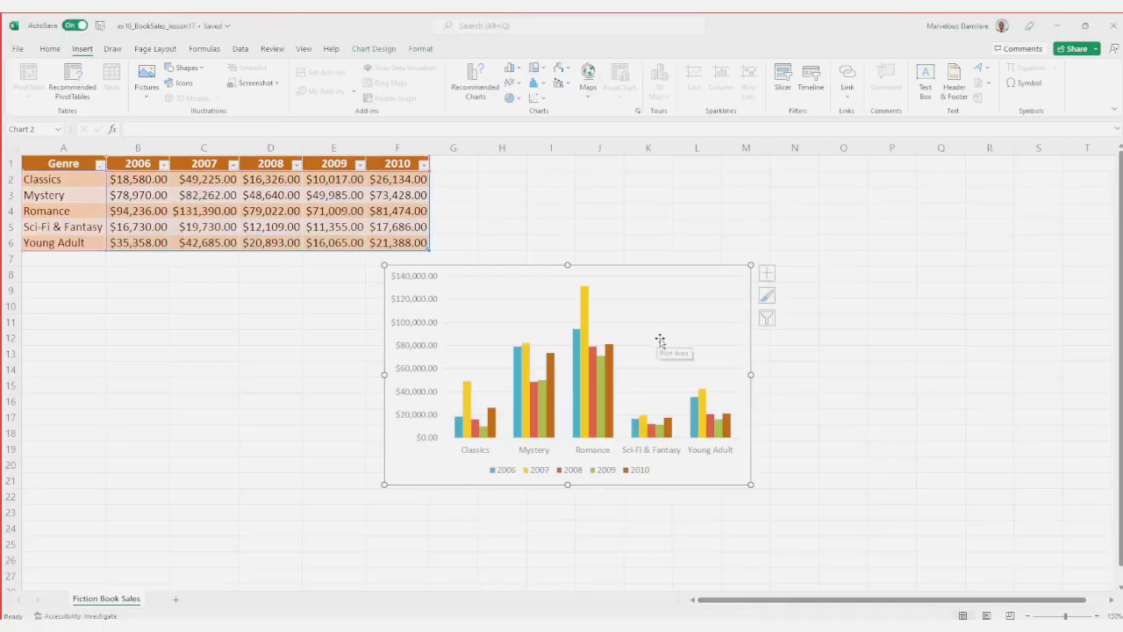
left_click(421, 50)
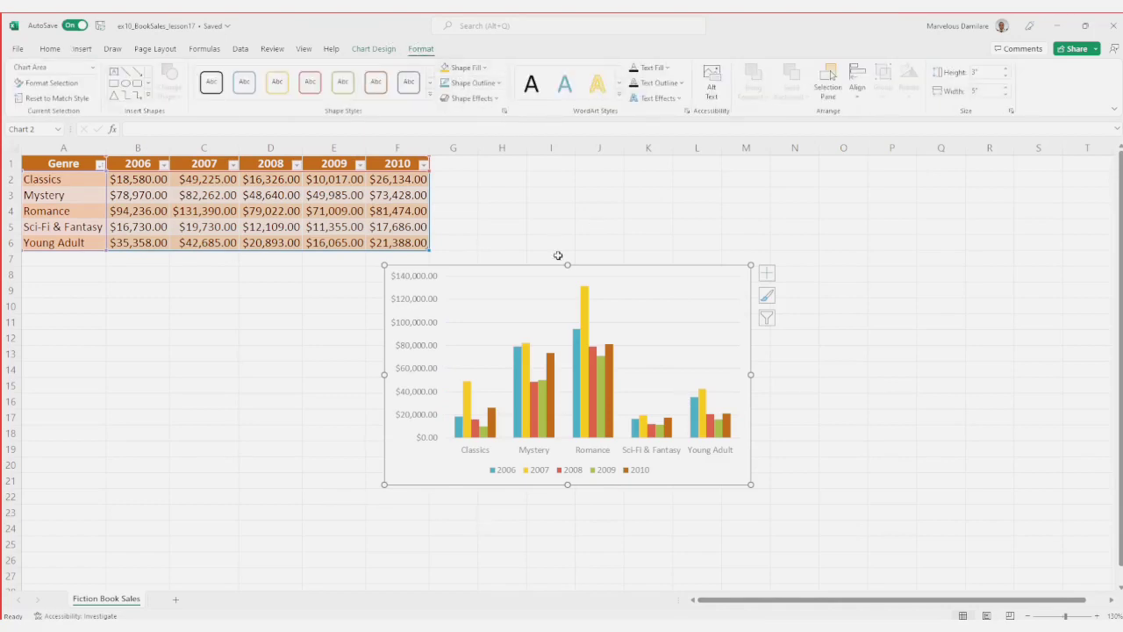
left_click(542, 279)
left_click(373, 48)
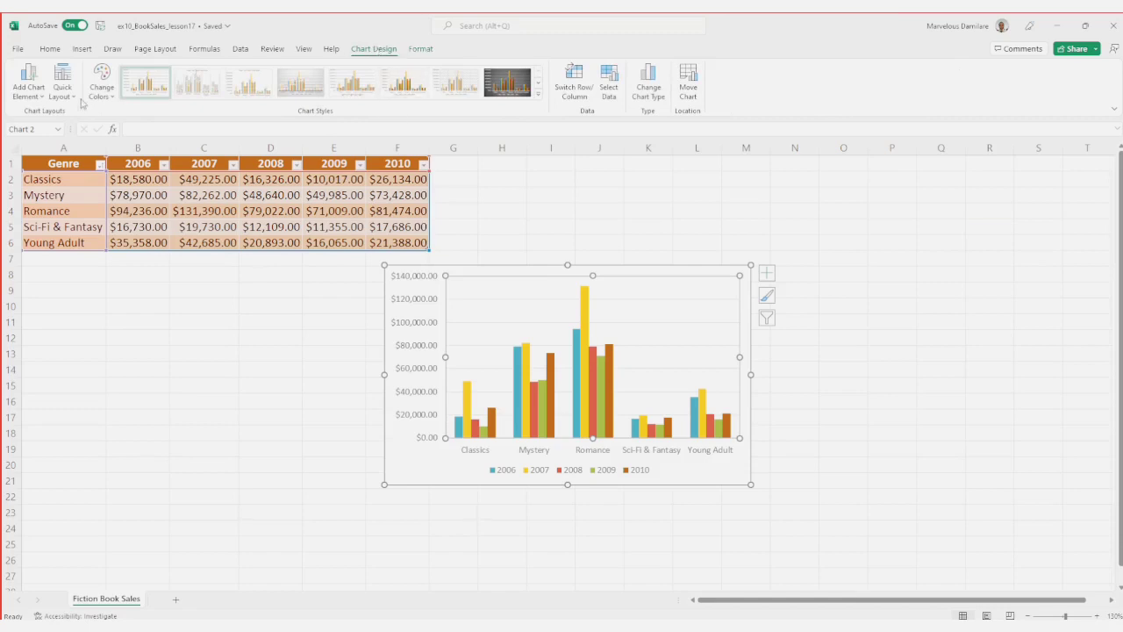
left_click(36, 96)
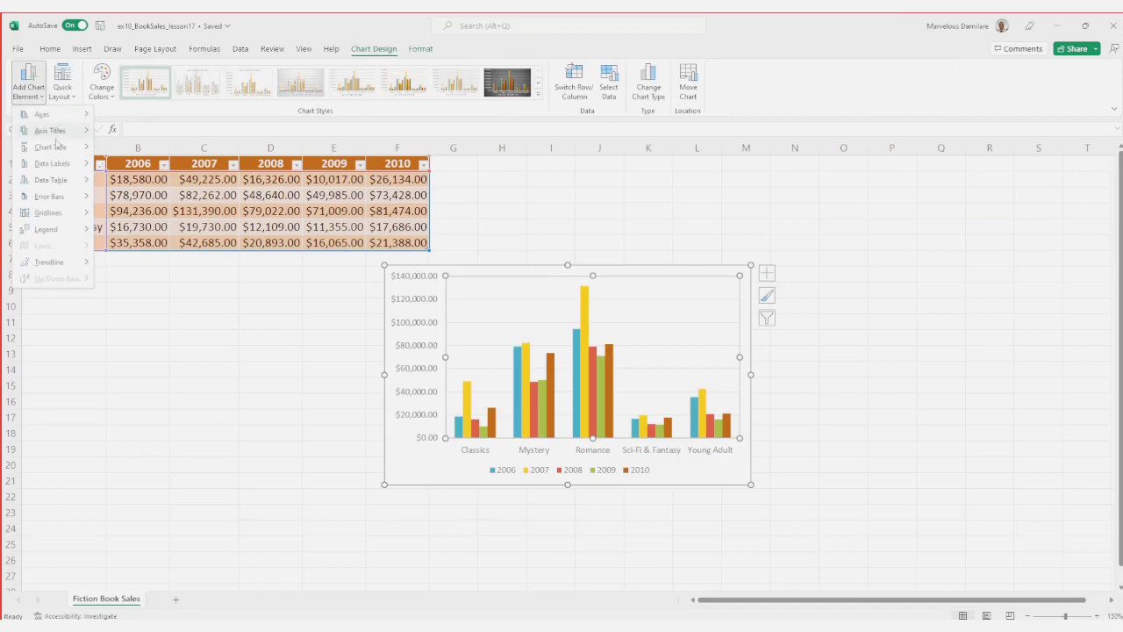
mouse_move(53, 151)
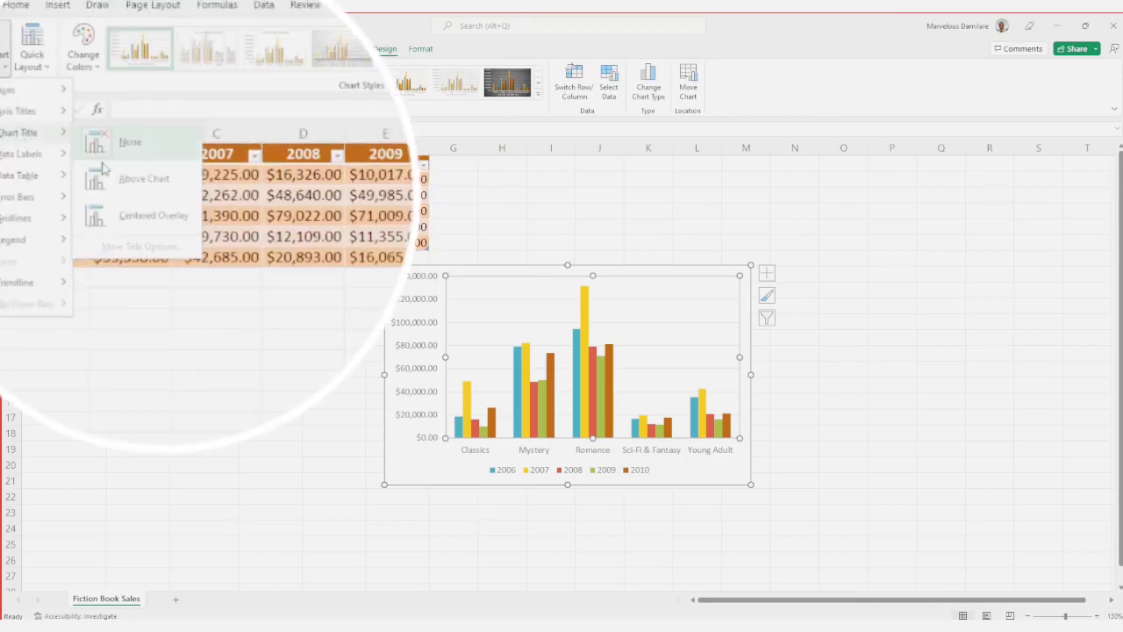
left_click(128, 185)
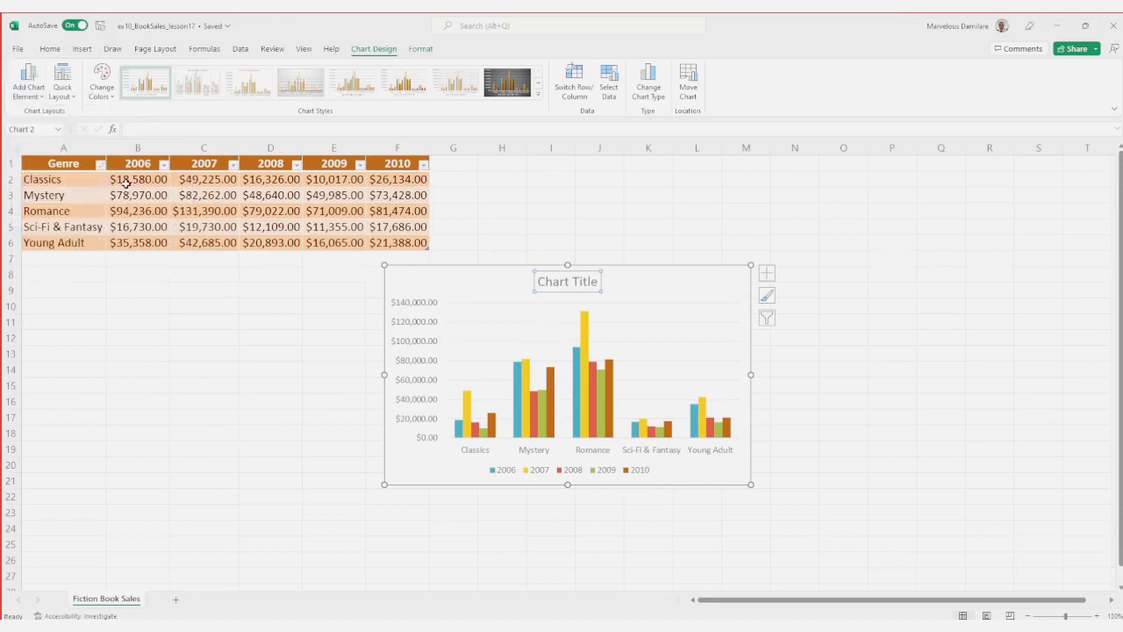
Step: Replace the placeholder chart title text with "Booksales"
double_click(581, 282)
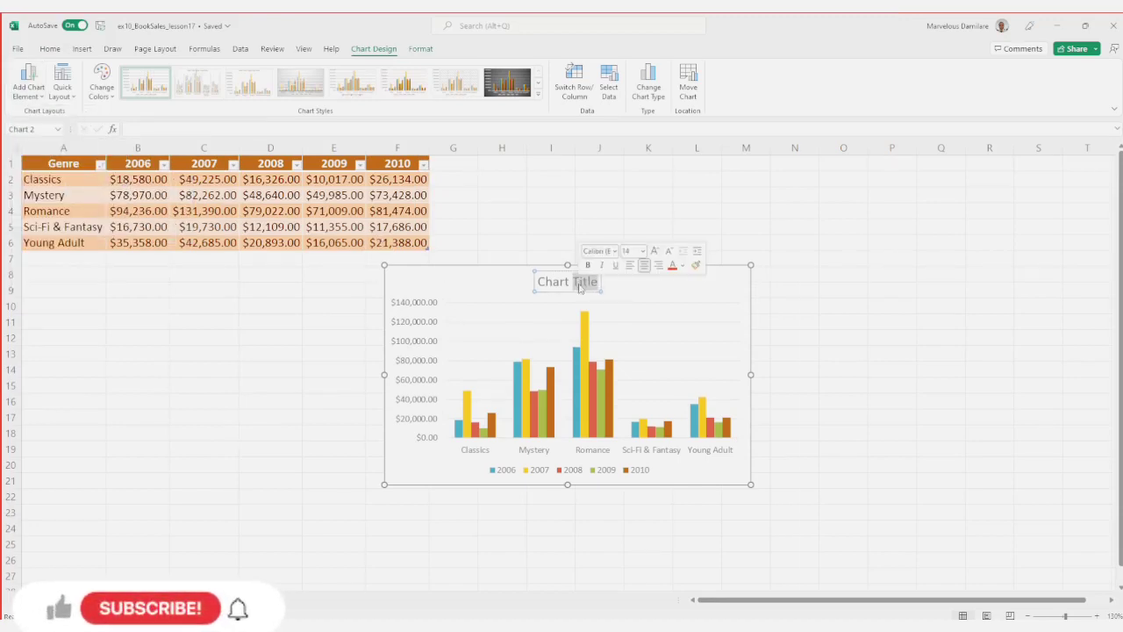
key("BackSpace")
key("BackSpace")
key("BackSpace")
key("BackSpace")
key("BackSpace")
key("BackSpace")
key("BackSpace")
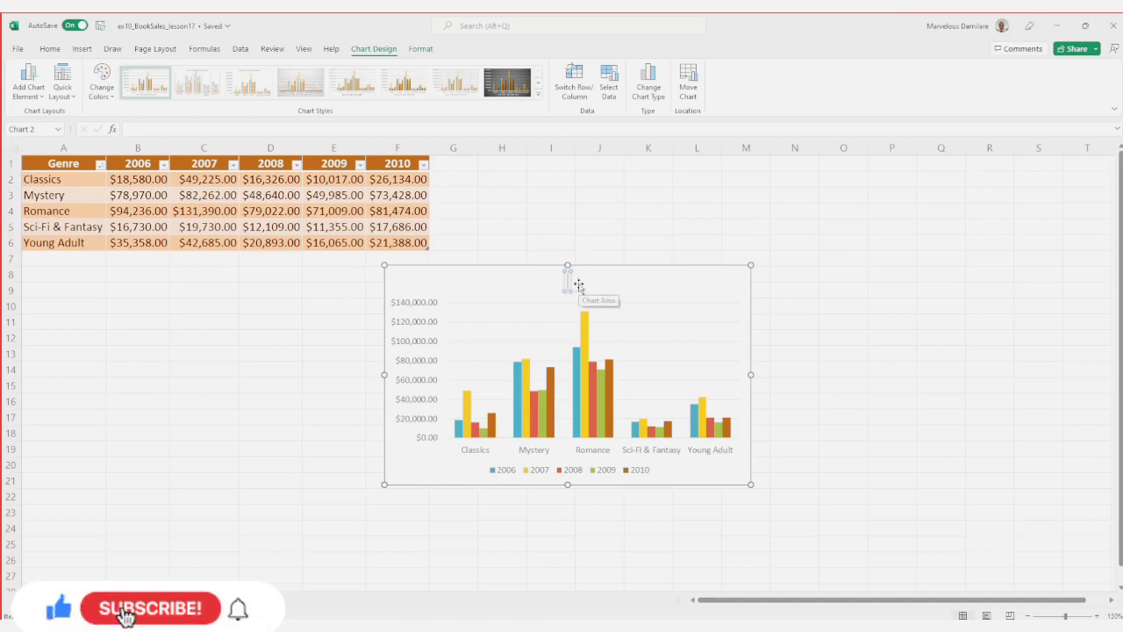
type("B")
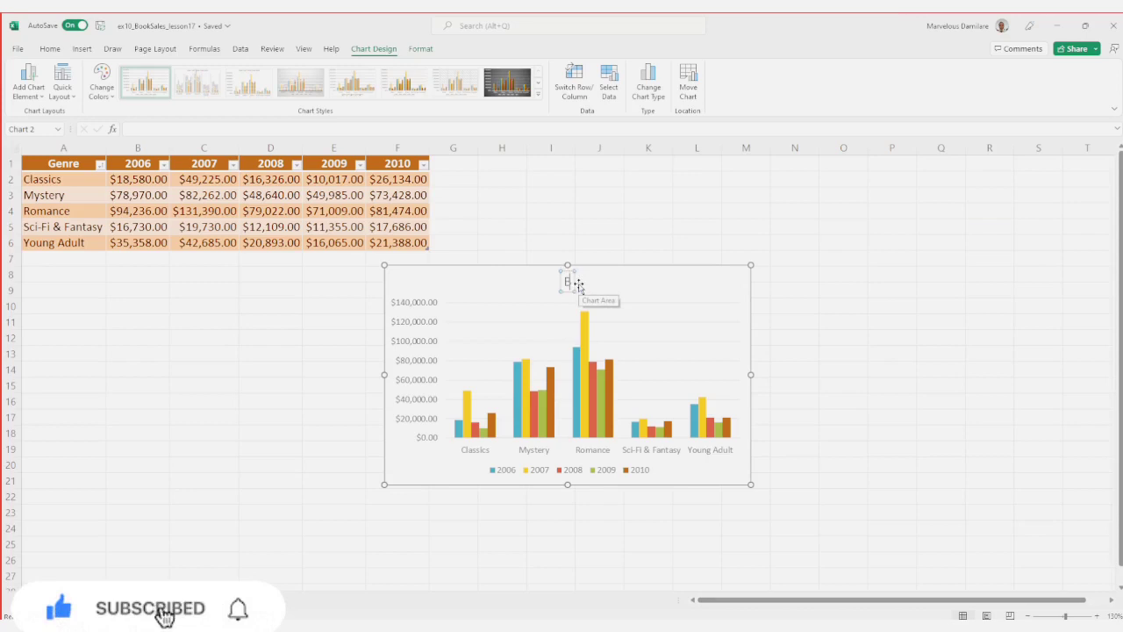
type("ook")
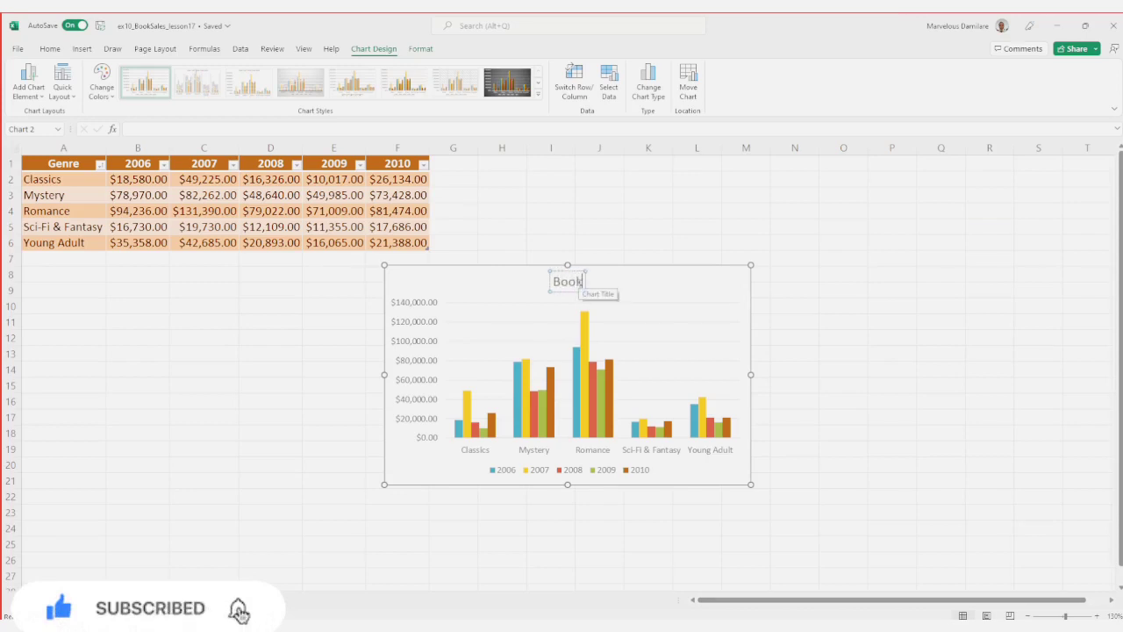
type("sak")
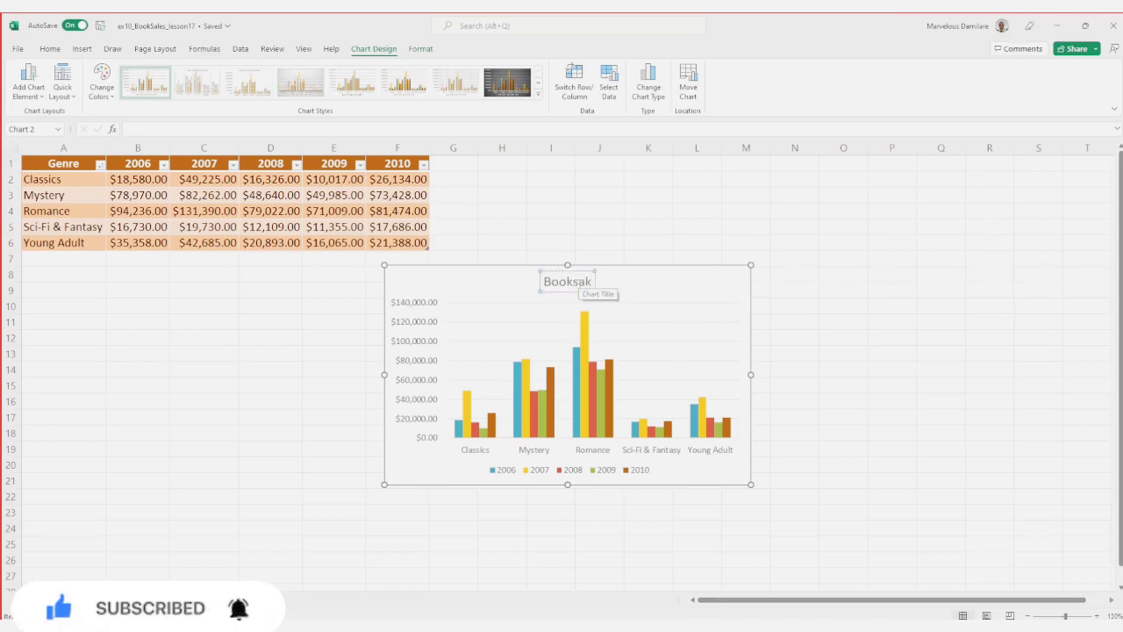
key("BackSpace")
type("les")
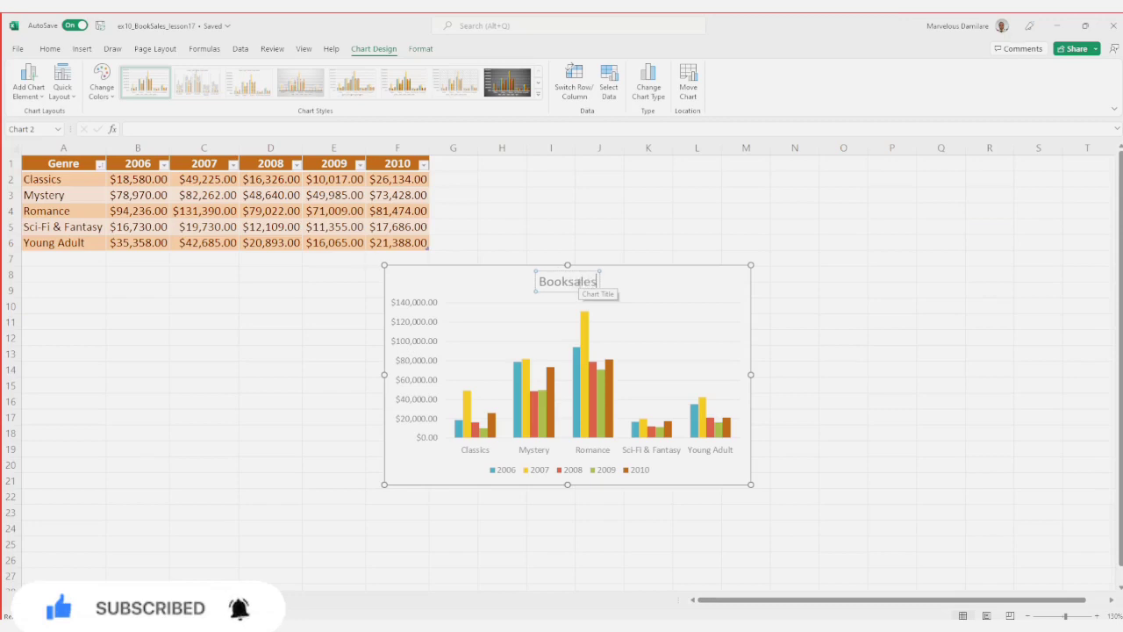
left_click(756, 326)
left_click(536, 308)
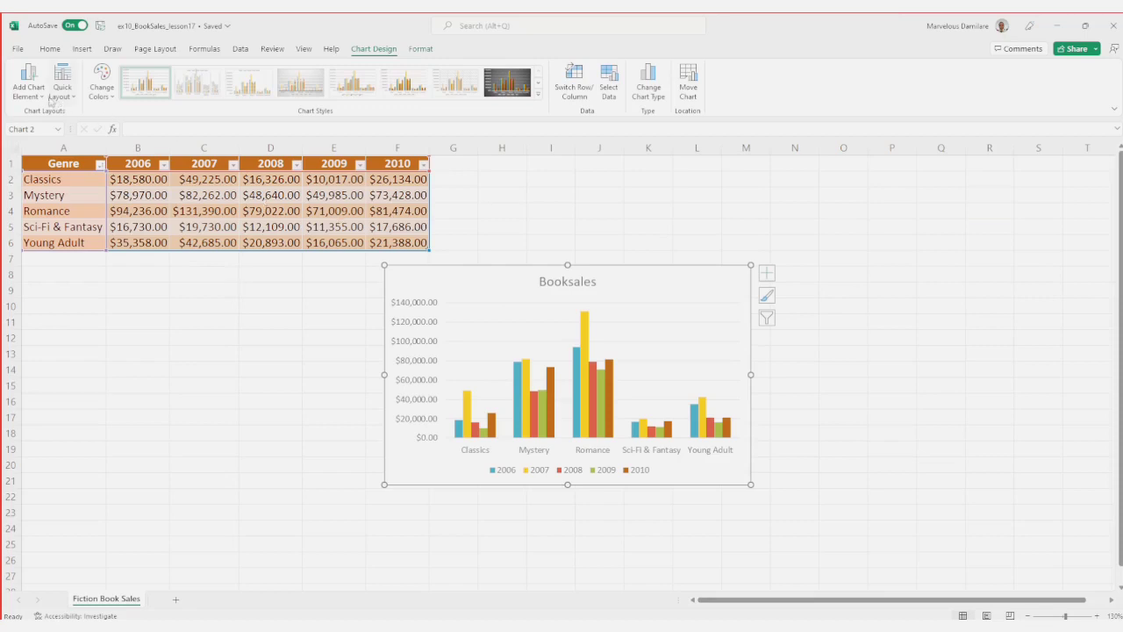
Step: Review the chart elements that can be added and place the legend on the left side of the chart
left_click(35, 99)
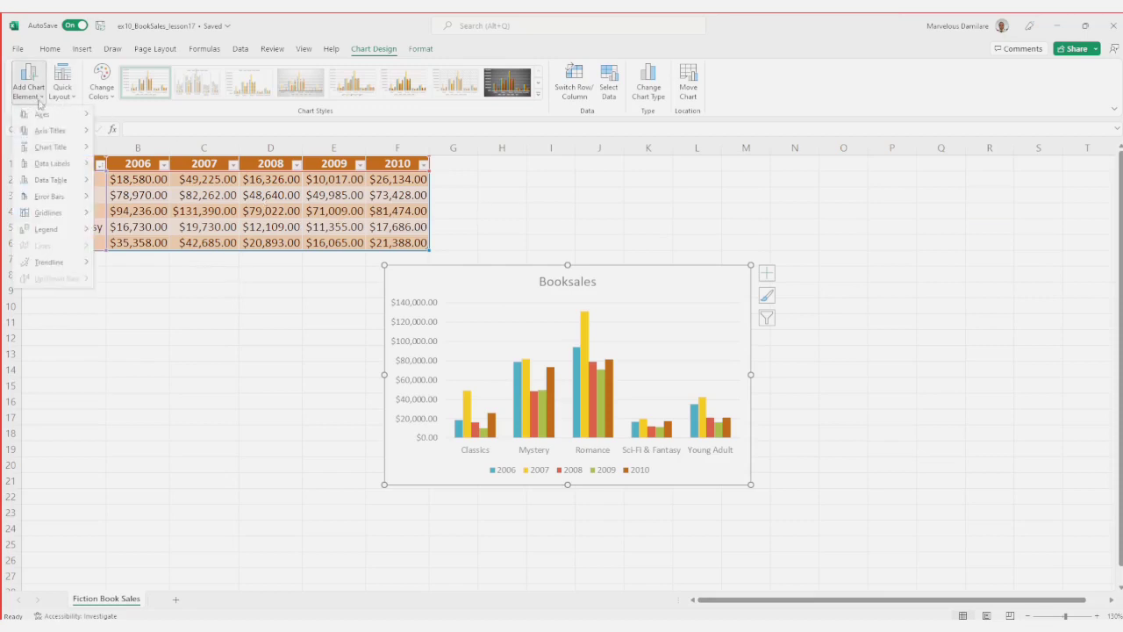
mouse_move(53, 117)
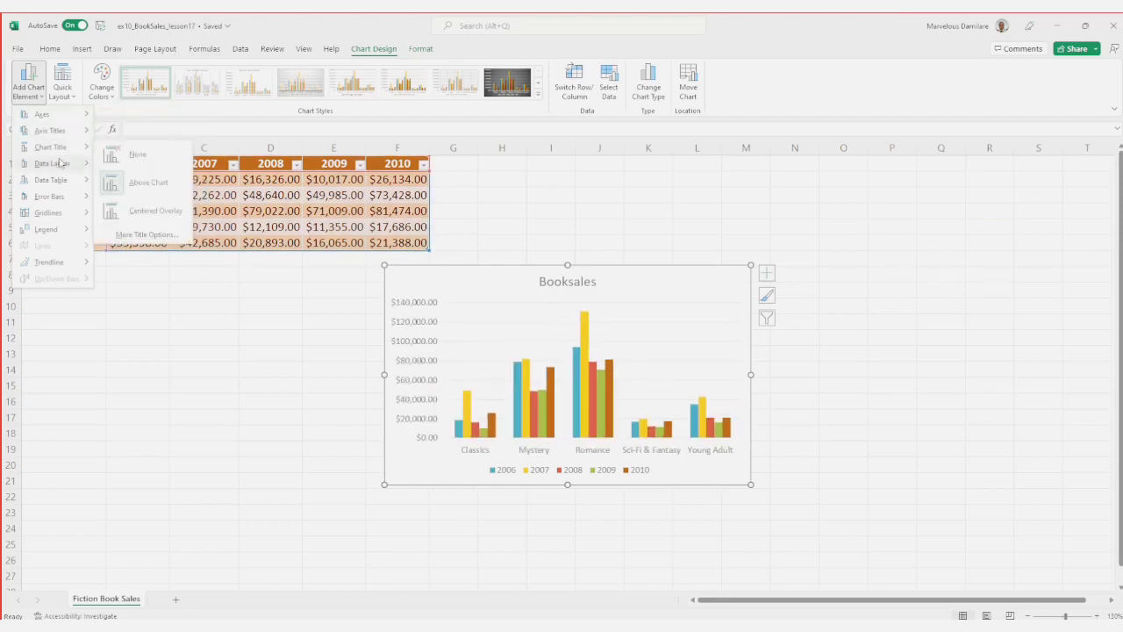
mouse_move(61, 168)
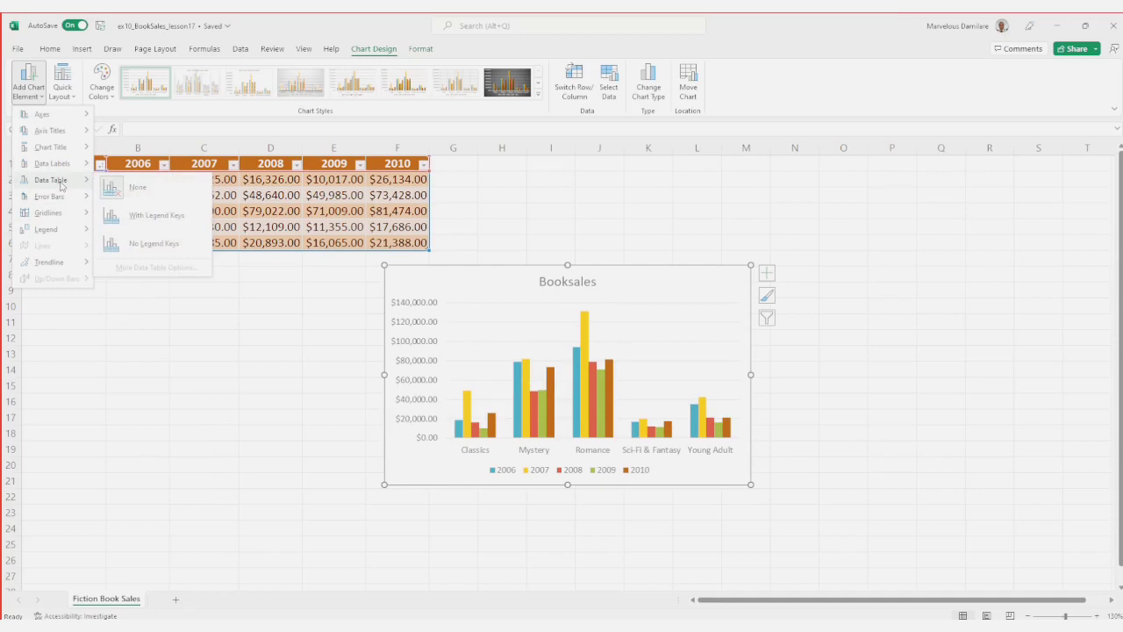
mouse_move(72, 221)
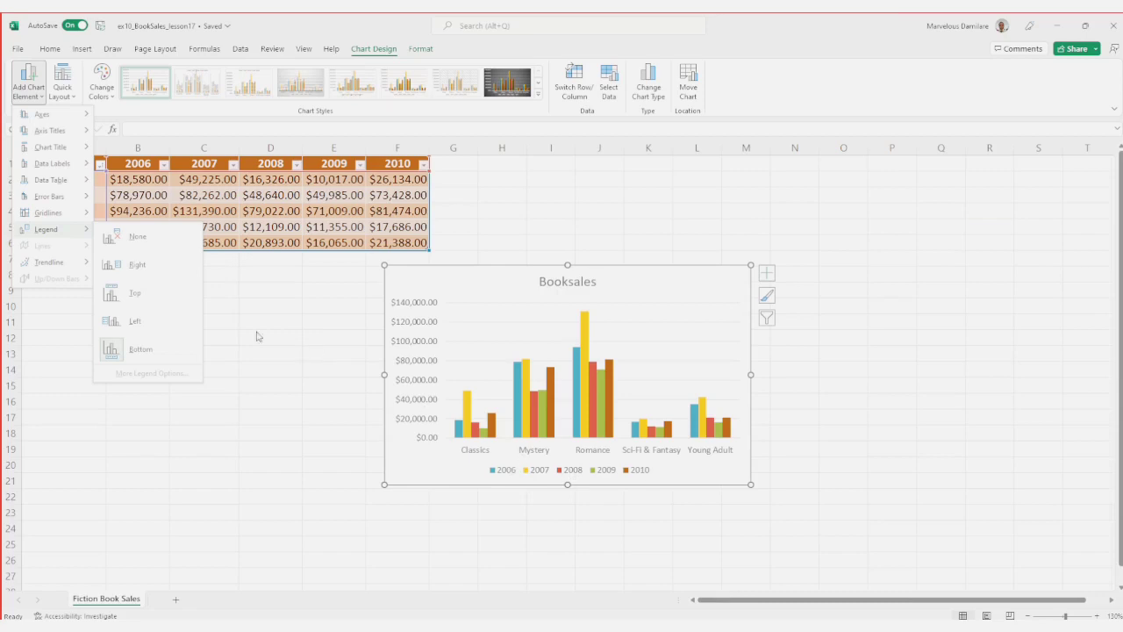
left_click(157, 328)
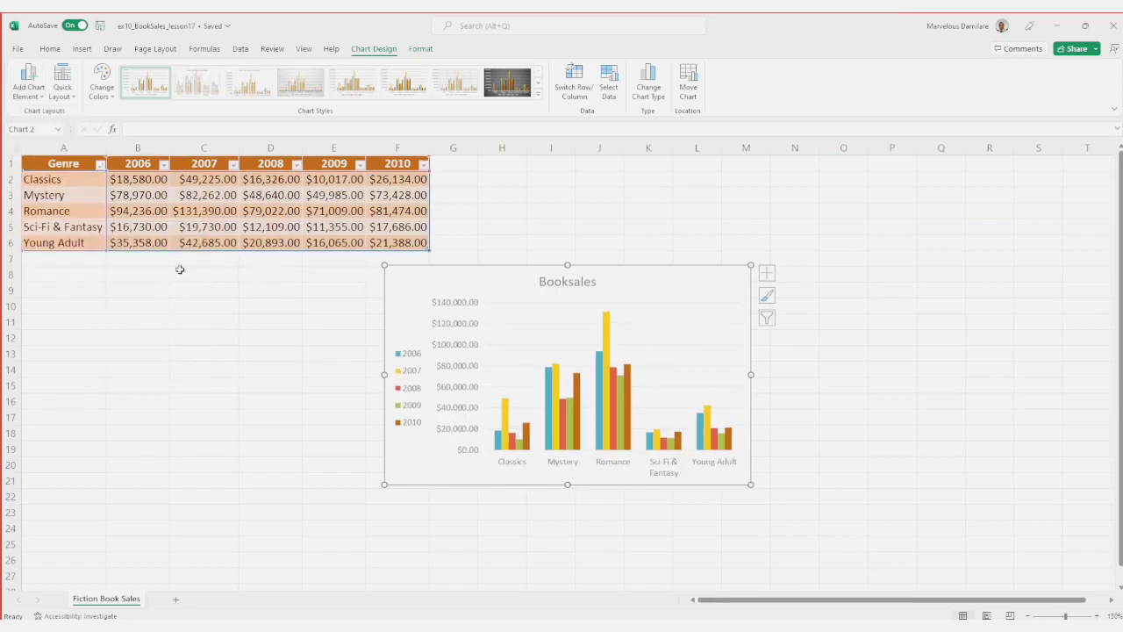
Step: Place the chart's legend on the right side of the chart
left_click(43, 100)
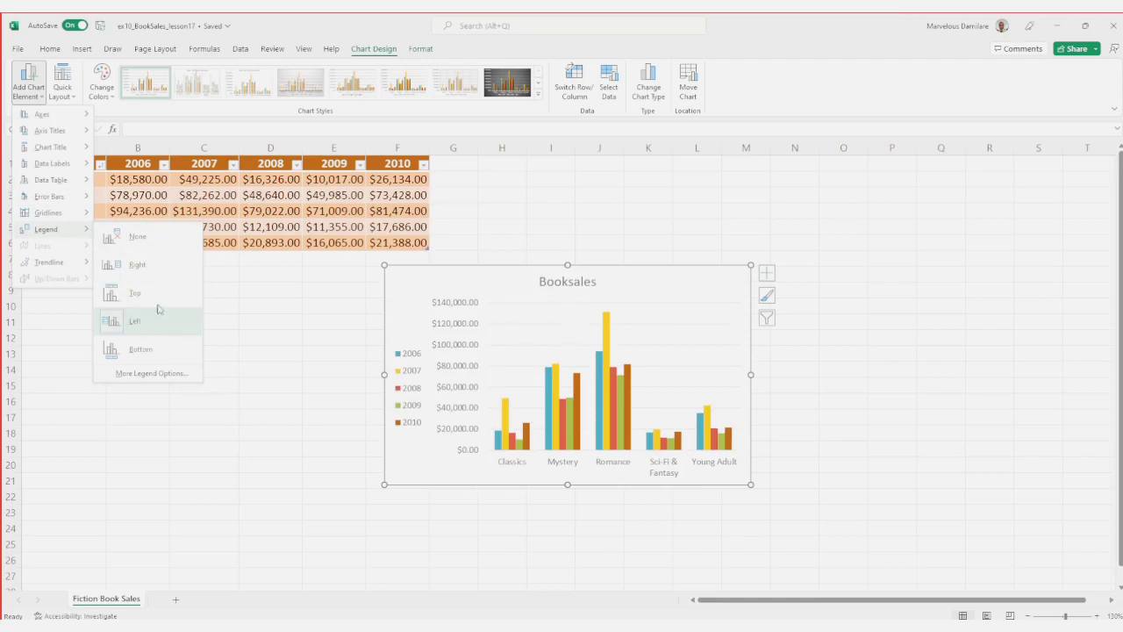
left_click(173, 268)
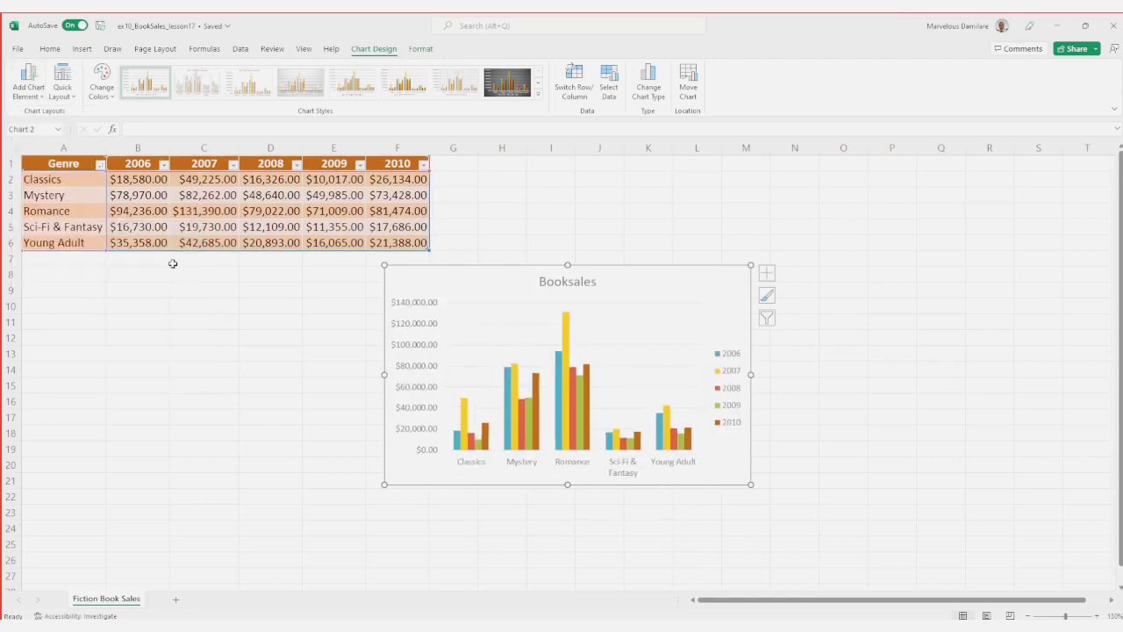
left_click(741, 388)
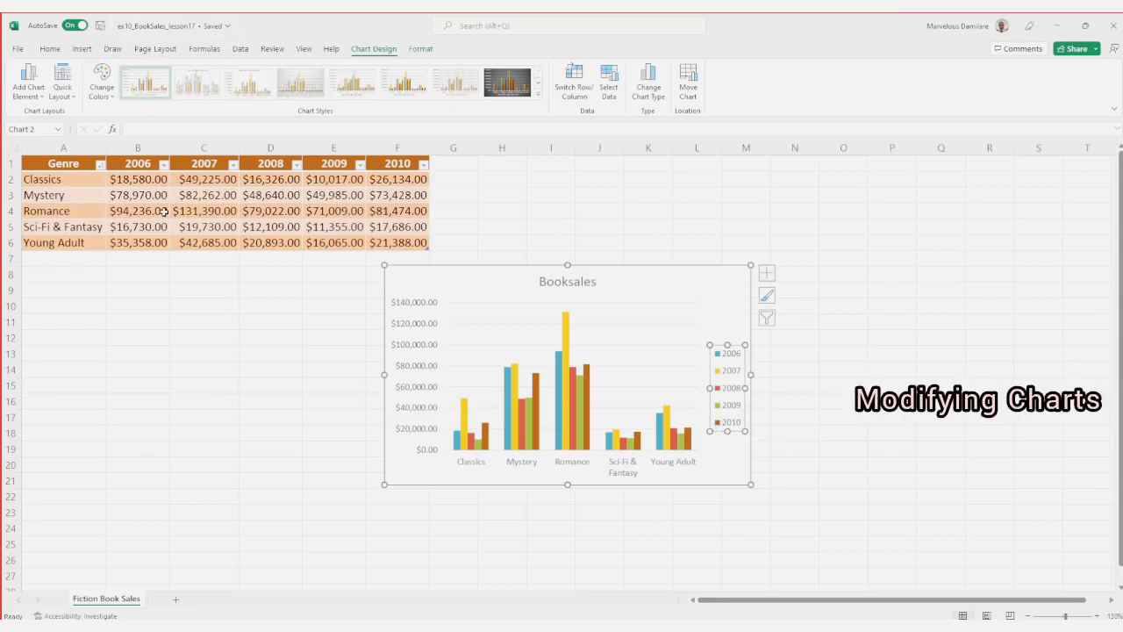
Step: Switch to the PowerPoint slide show, advance to the slide on moving the chart to a different worksheet, and return to Excel
key("alt+Tab")
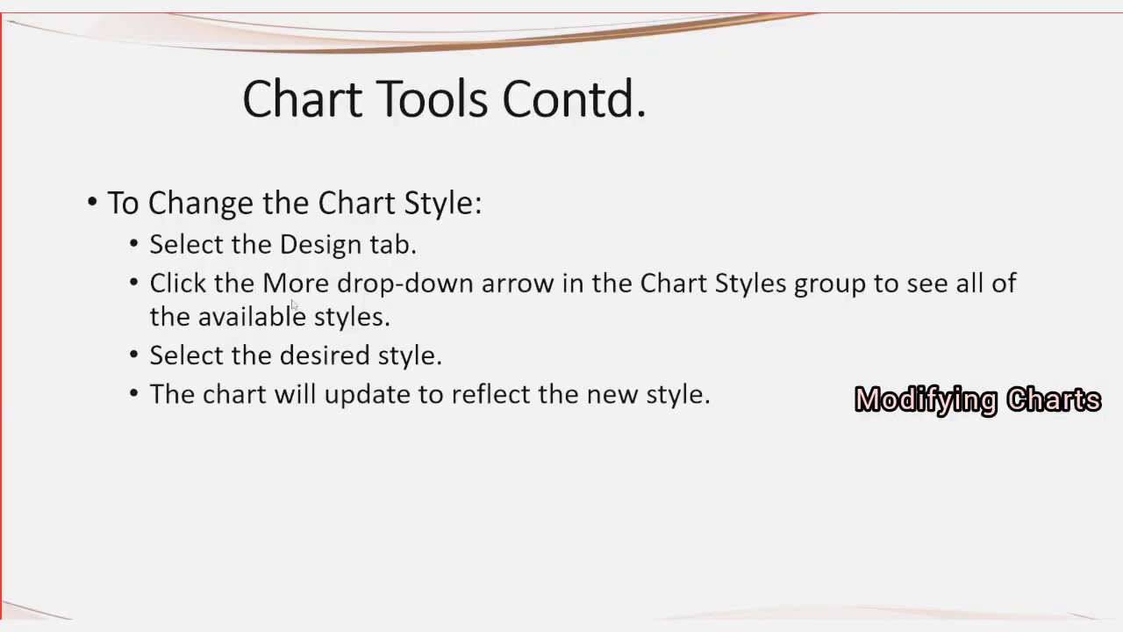
key("Right")
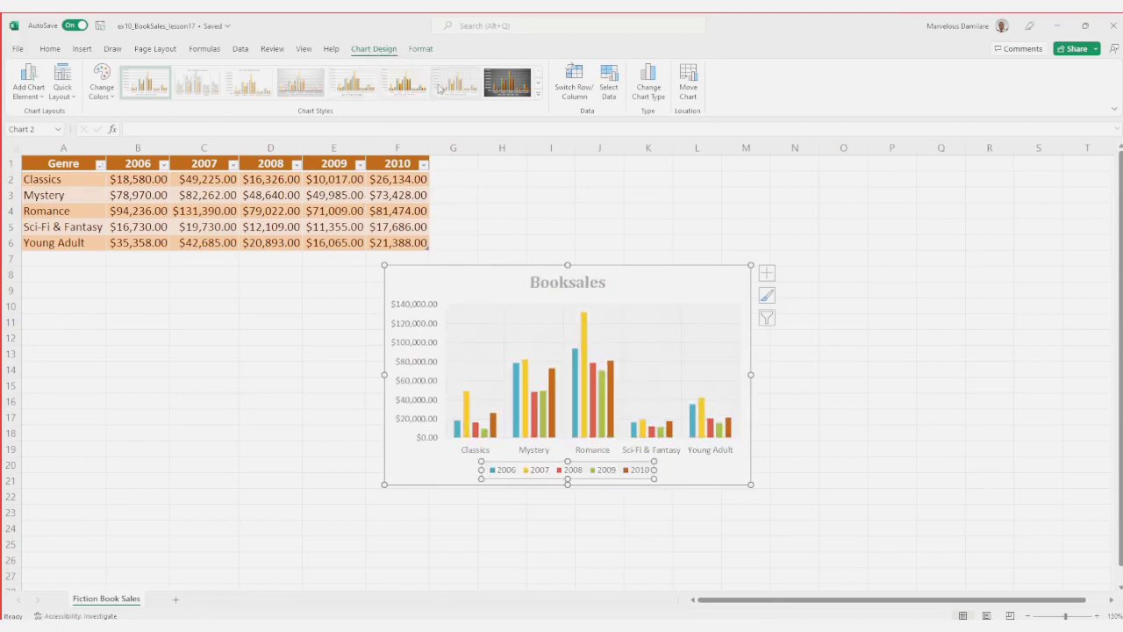
Step: Move the Booksales chart out of the worksheet onto its own new sheet, accepting the suggested sheet name
left_click(691, 81)
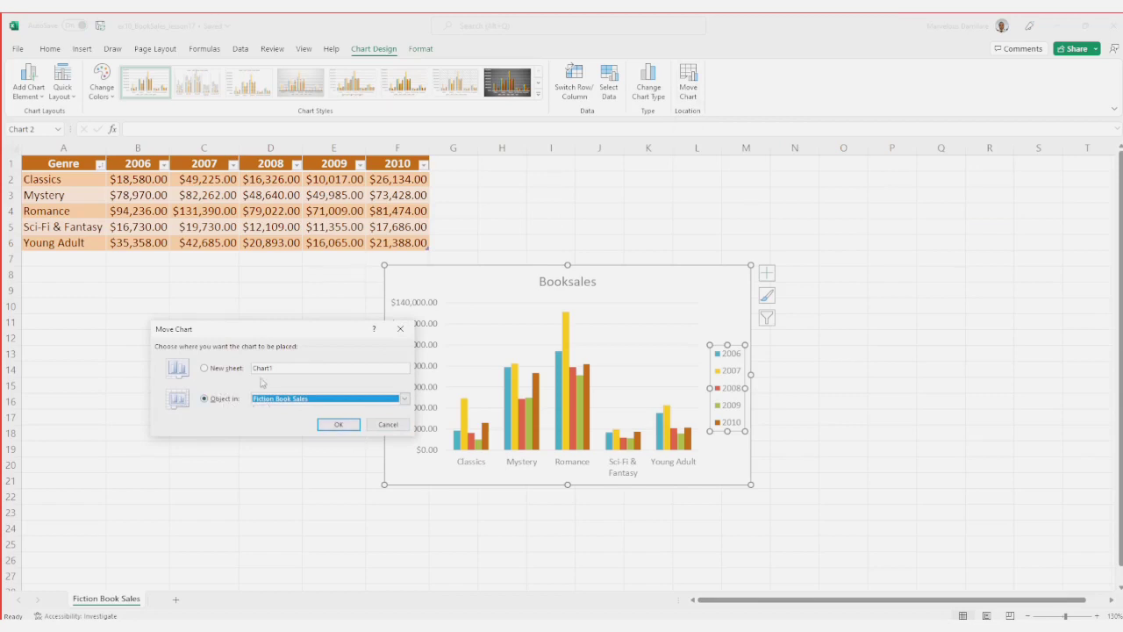
left_click(206, 370)
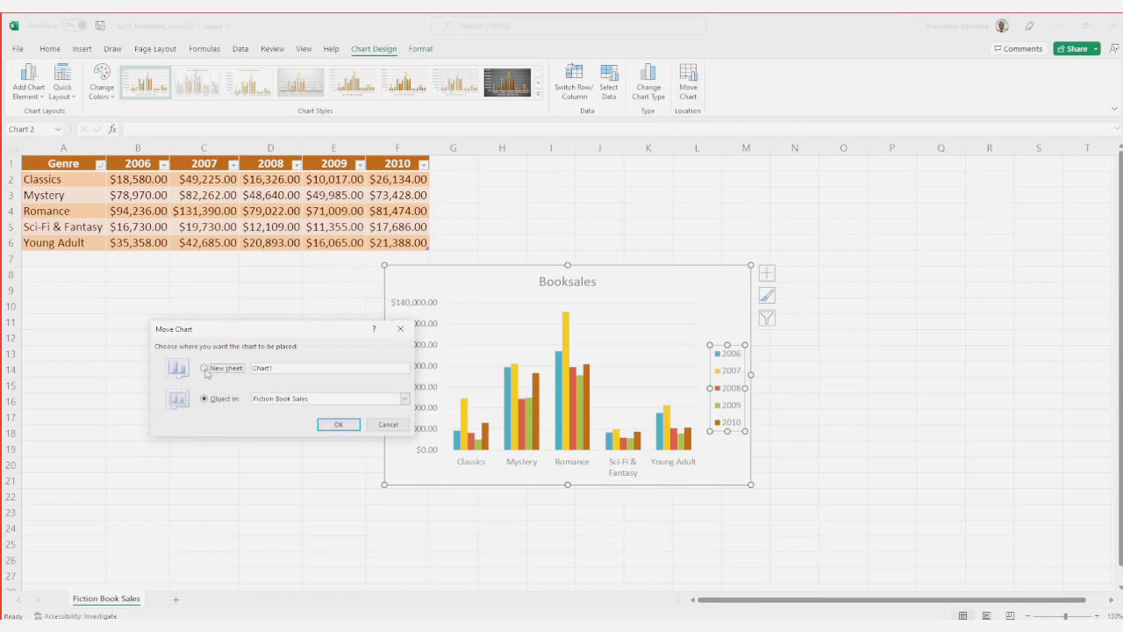
left_click(350, 426)
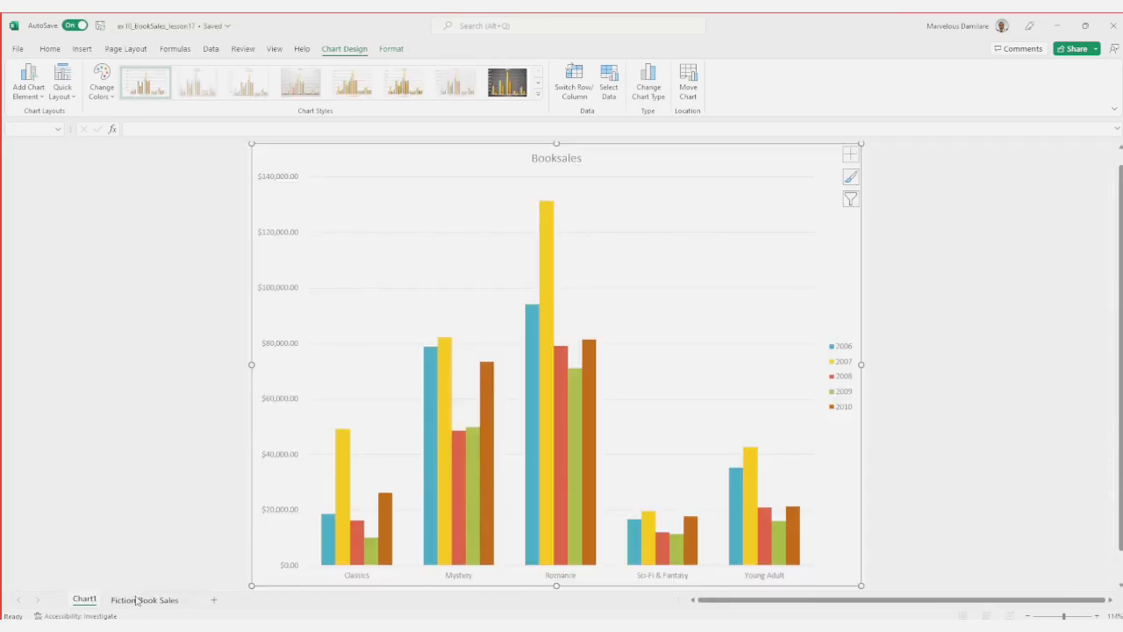
Step: Check the Fiction Book Sales worksheet without its chart and return to the Chart1 sheet
left_click(136, 600)
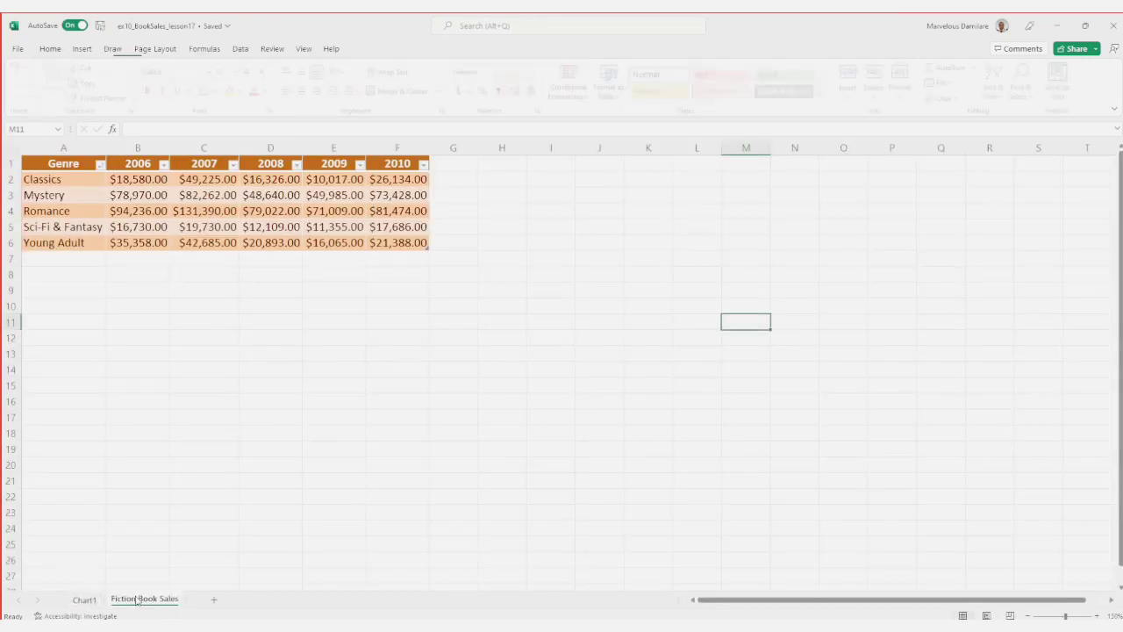
left_click(122, 274)
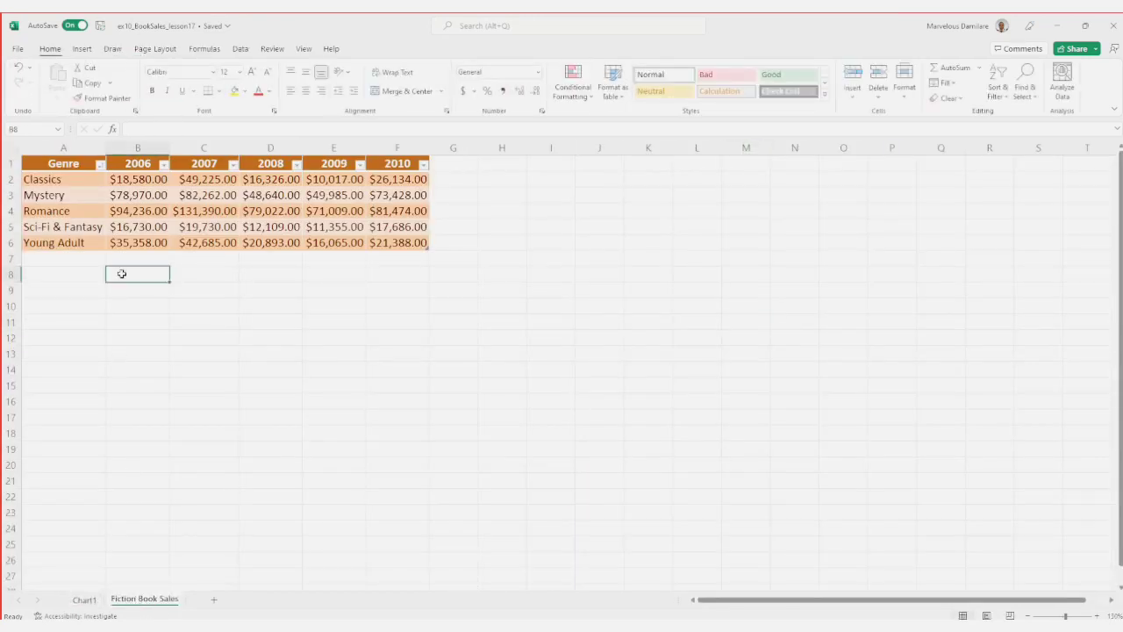
left_click(84, 600)
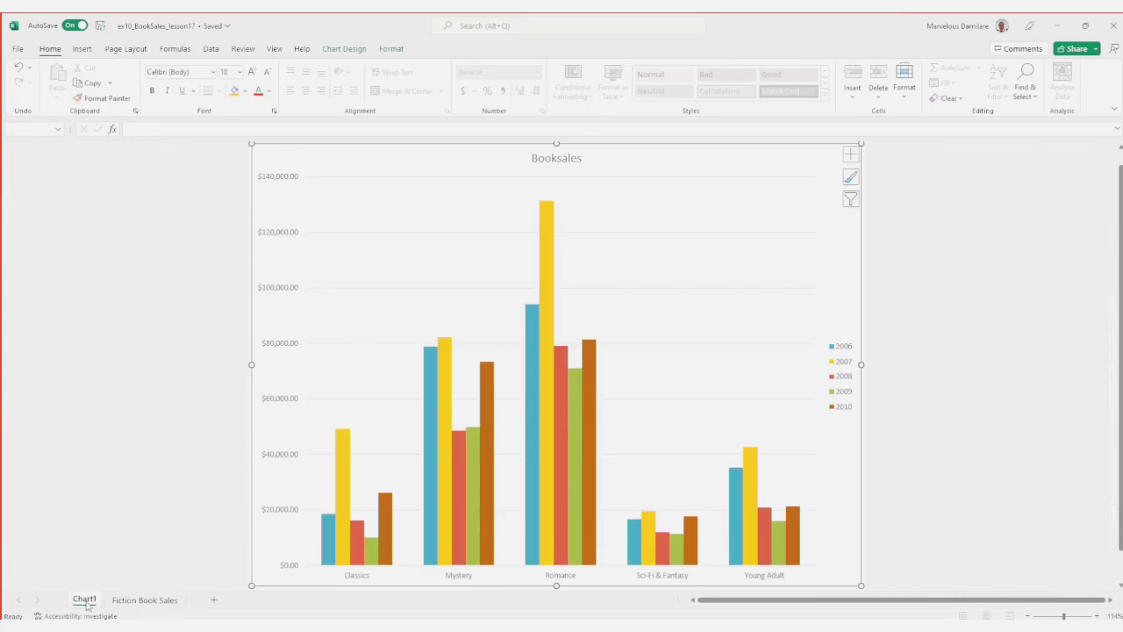
Step: Switch to the PowerPoint slide show and advance to the Recap of Charts and Graphs slide
left_click(388, 399)
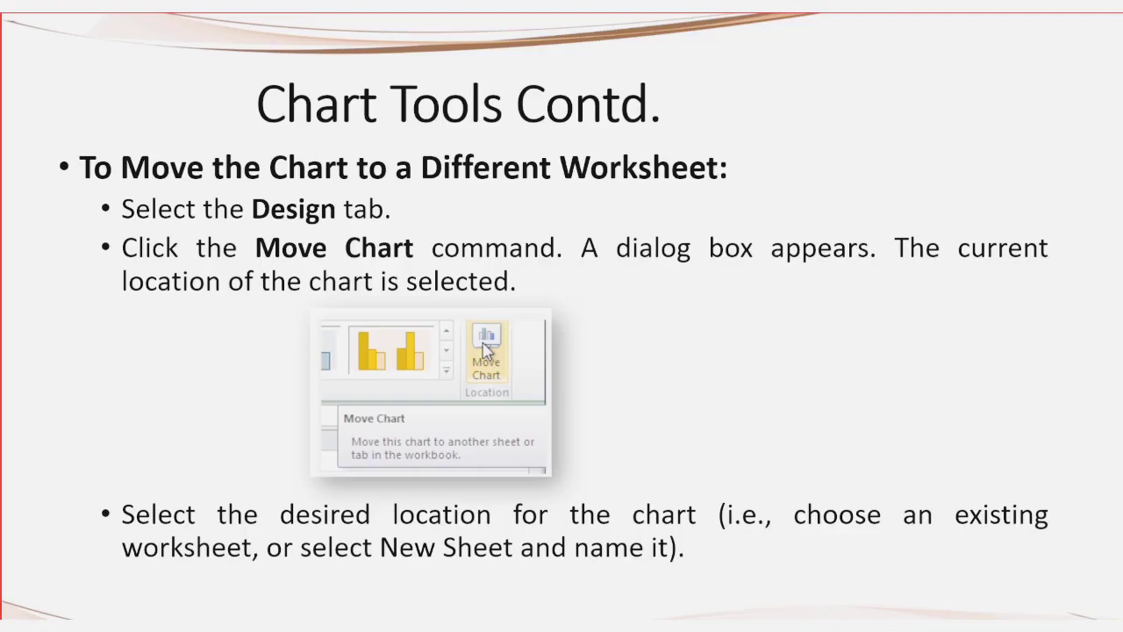
key("Right")
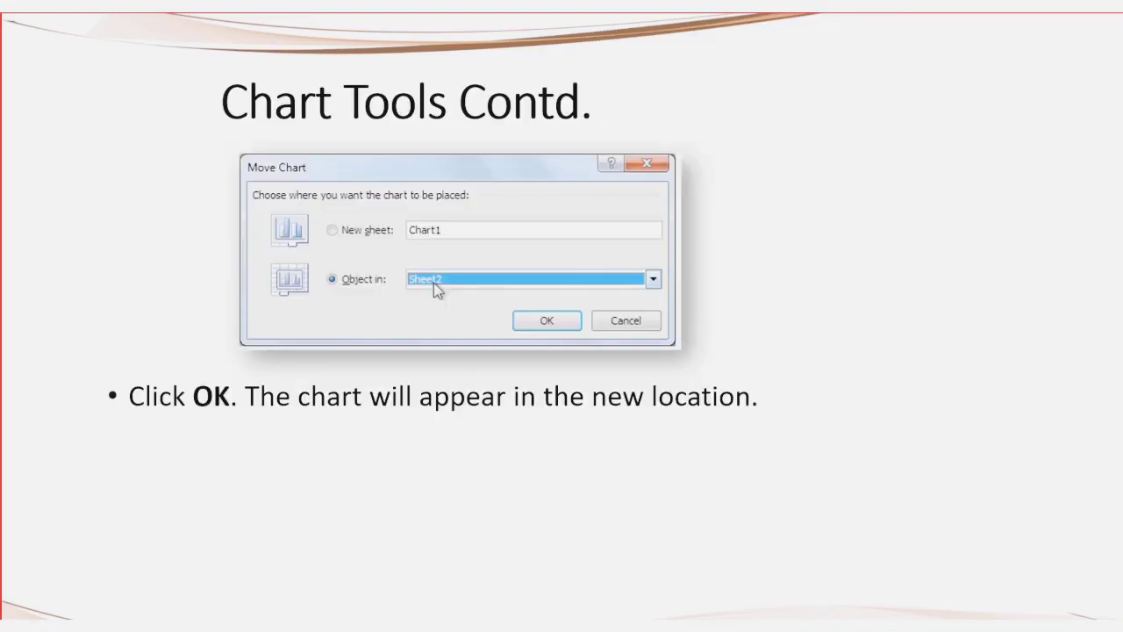
key("Right")
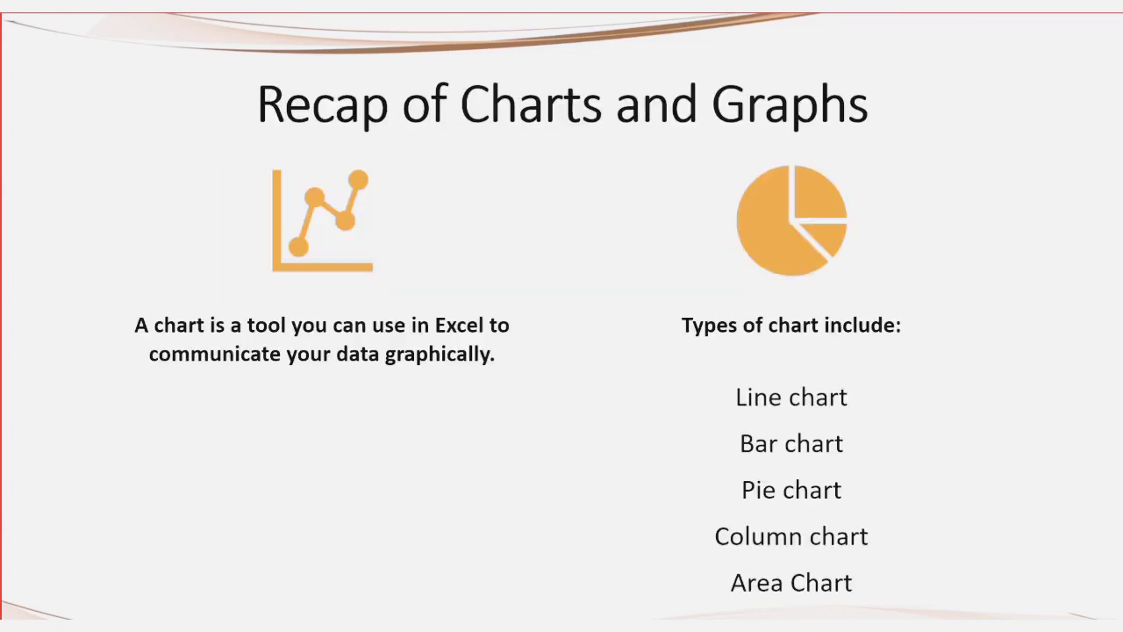